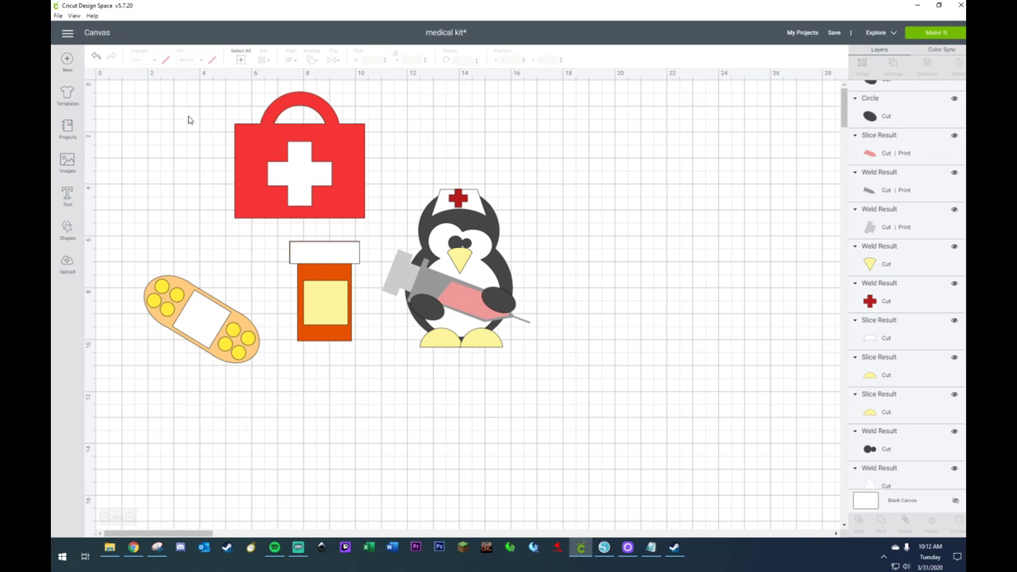
- Move all the syringe pieces together off the penguin to the empty area beside the first-aid kit and rotate the syringe to a steeper angle
drag(407, 279, 142, 164)
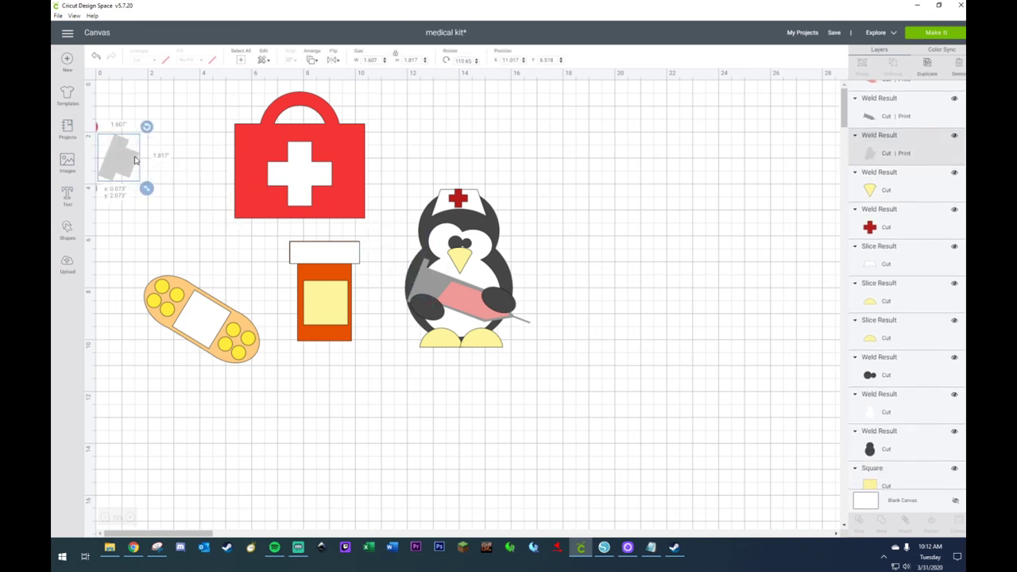
click(96, 56)
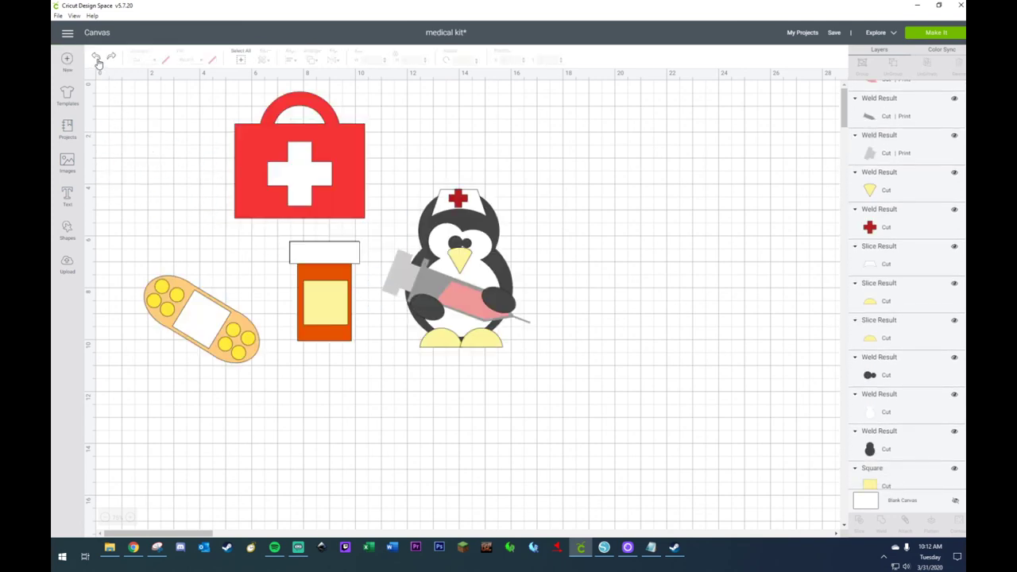
click(401, 277)
shift+click(456, 294)
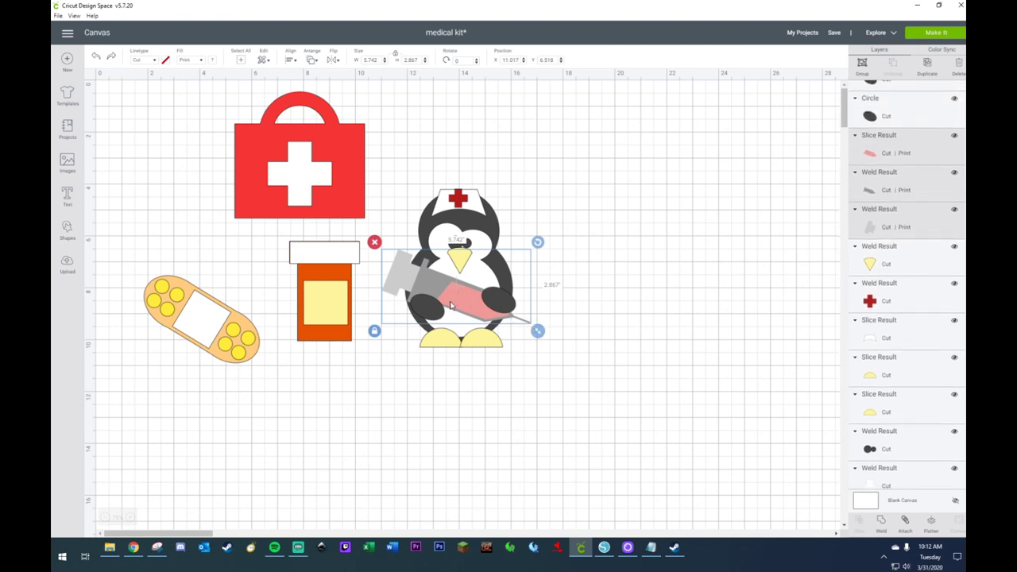
drag(455, 294, 148, 182)
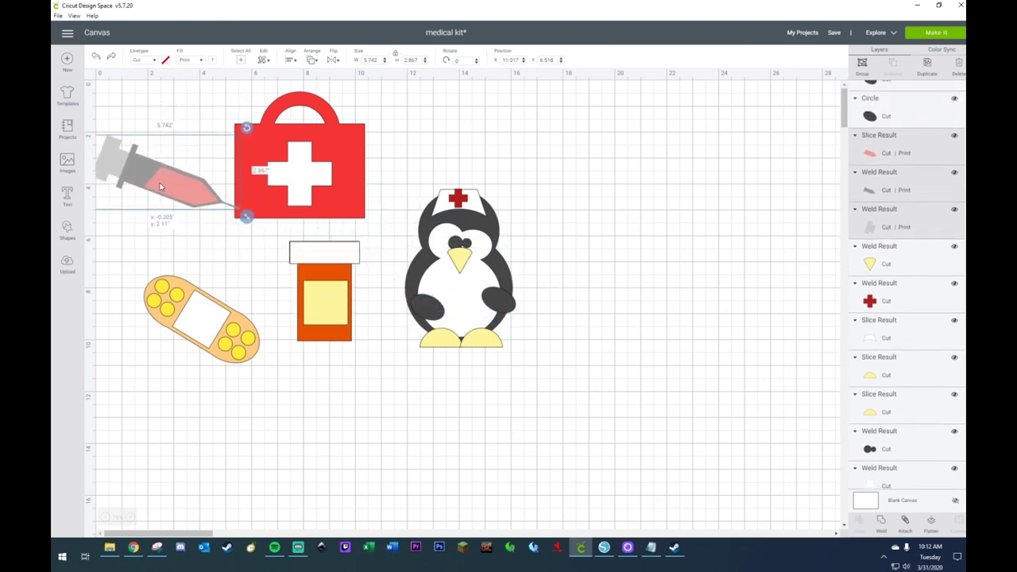
drag(251, 129, 375, 219)
- Move the whole penguin clear of the other artwork, to about X 13.5, Y 2.9
drag(414, 181, 527, 379)
drag(455, 297, 554, 290)
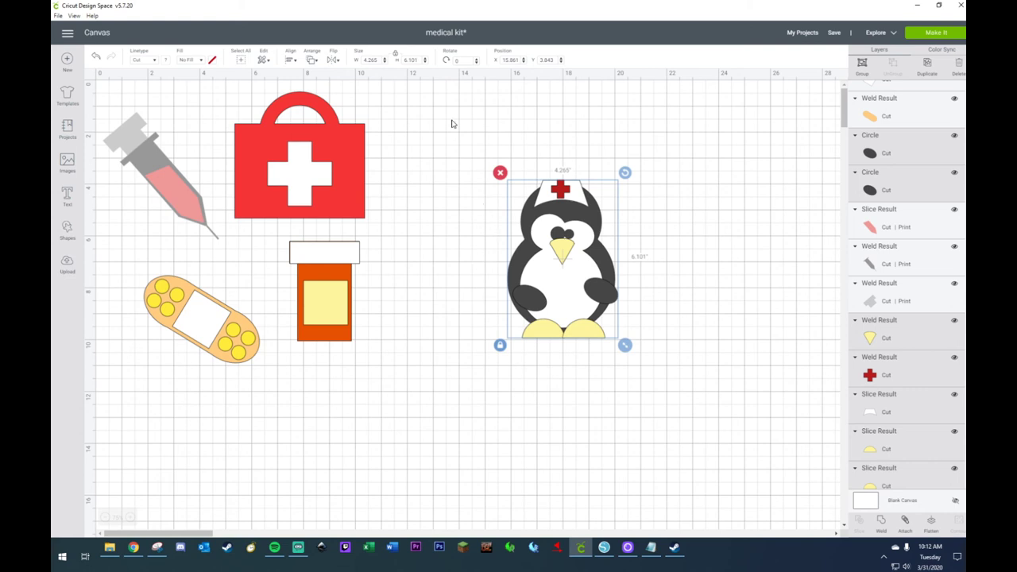
click(454, 126)
drag(455, 140, 645, 374)
drag(575, 313, 517, 289)
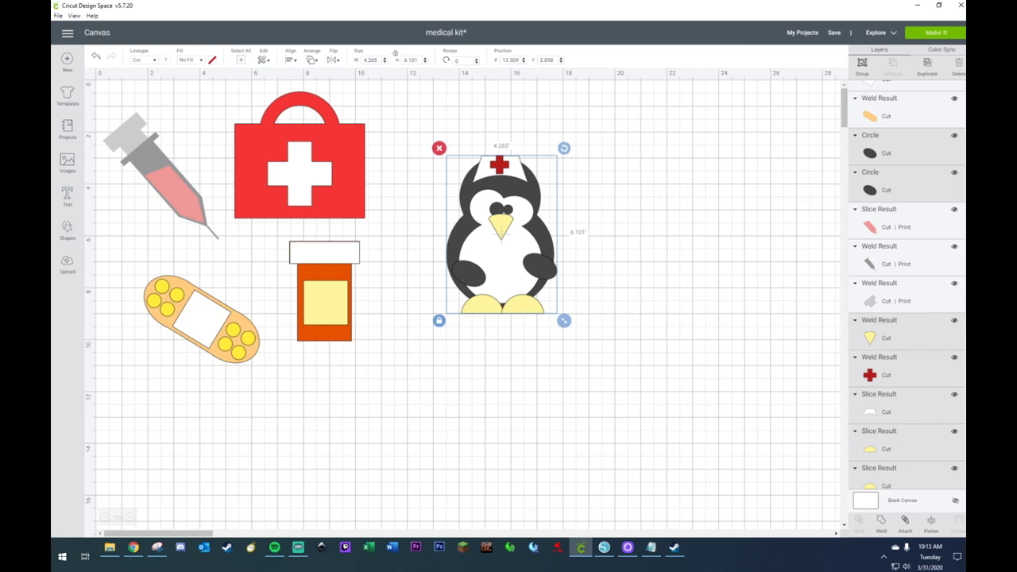
click(274, 546)
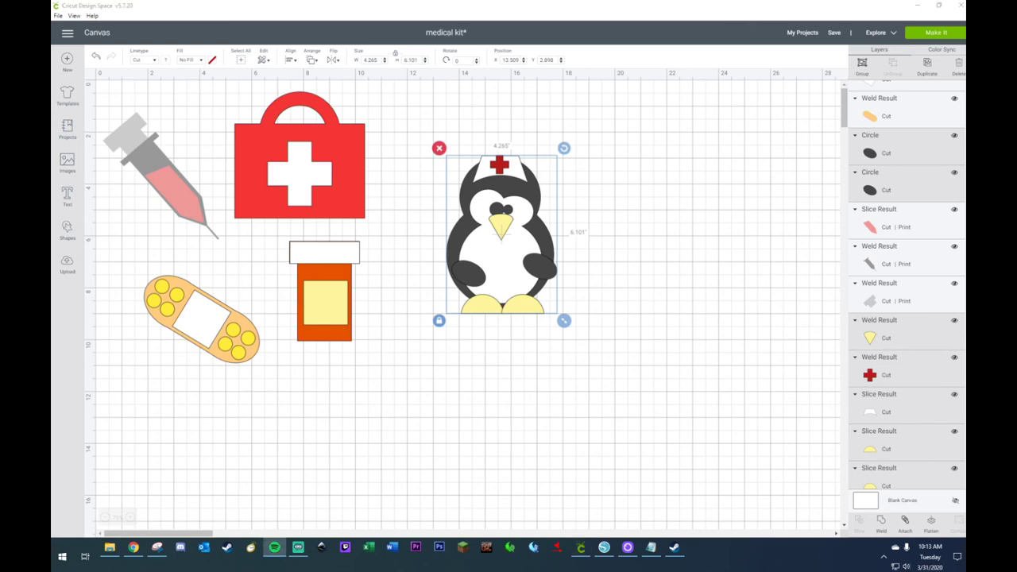
key(alt+Tab)
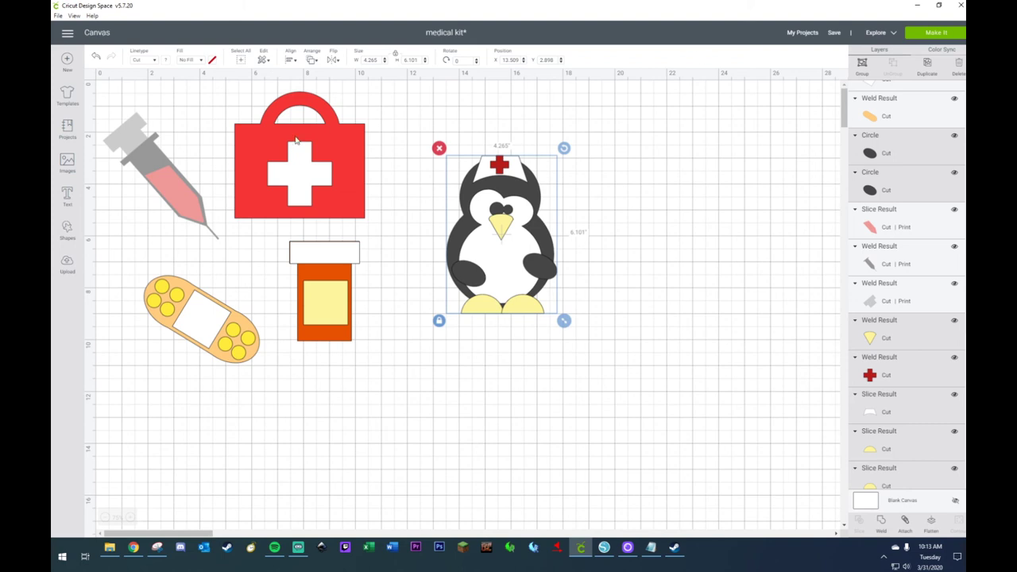
- Move the complete penguin beside the first-aid kit, to about X 10.4, Y 2.9
click(174, 103)
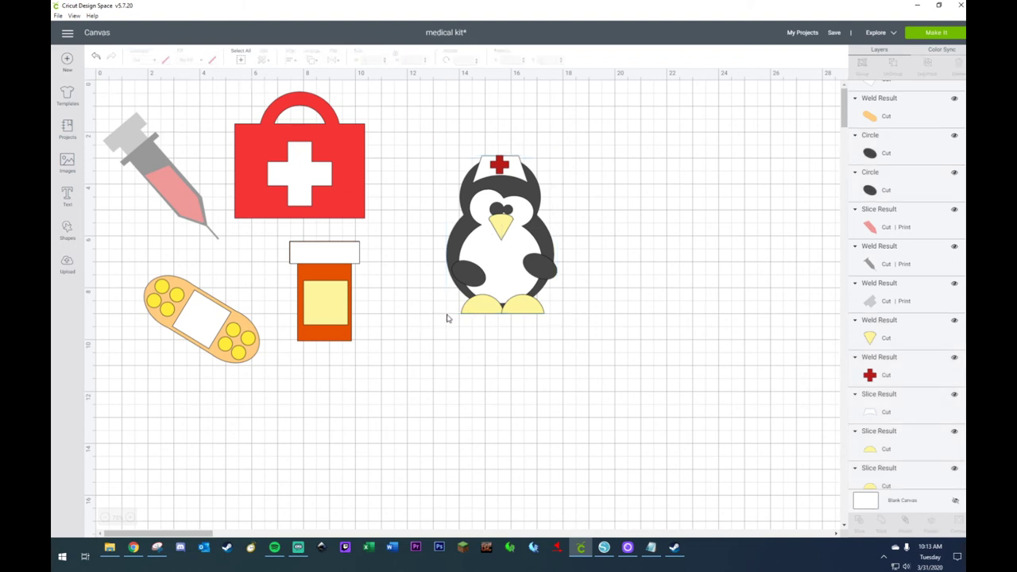
drag(112, 83, 624, 367)
click(640, 314)
drag(566, 151, 477, 346)
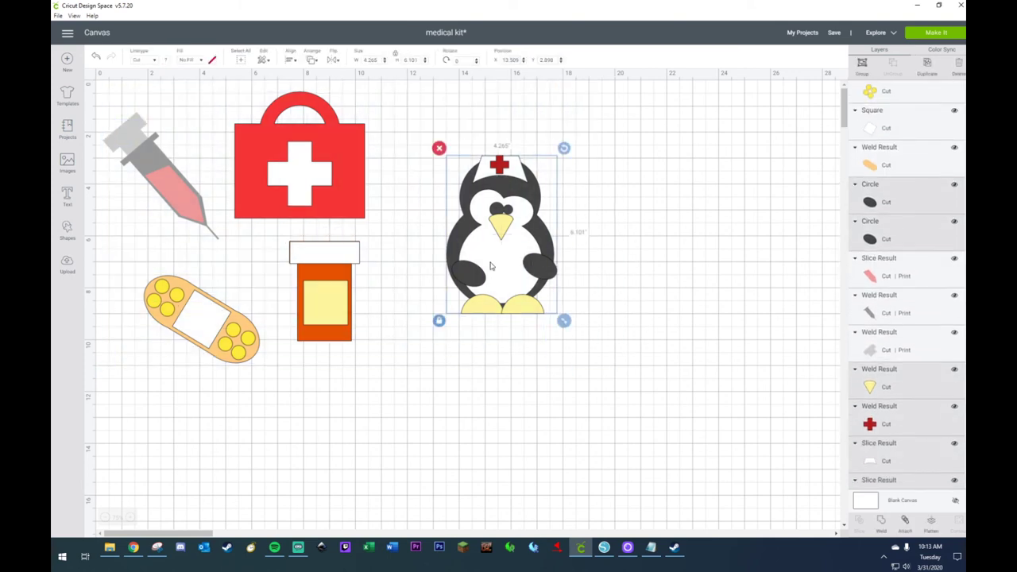
drag(493, 262, 412, 262)
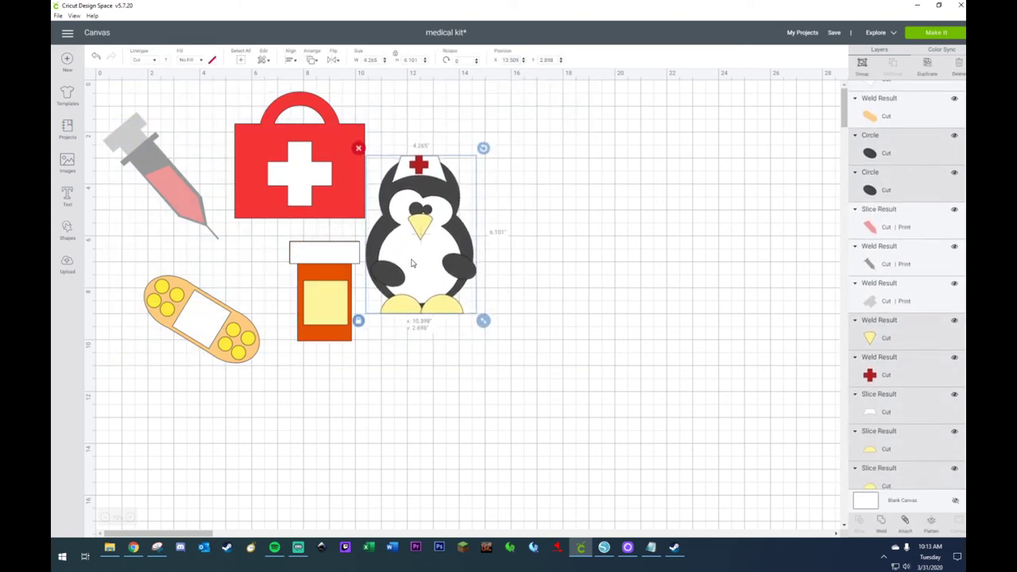
- Scale all the artwork down together to about 6 inches wide in the canvas's upper-left corner
drag(112, 84, 538, 424)
drag(484, 368, 267, 263)
click(379, 258)
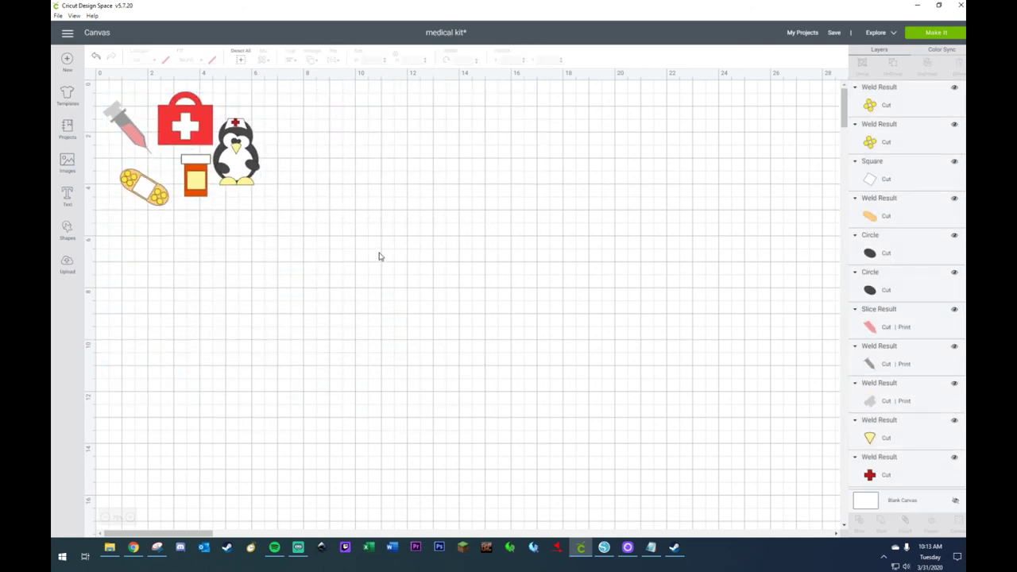
- Add a square in open canvas space and reshape it, with proportions unlocked, into an upright rectangle about 1.09 by 3.41 inches
click(67, 229)
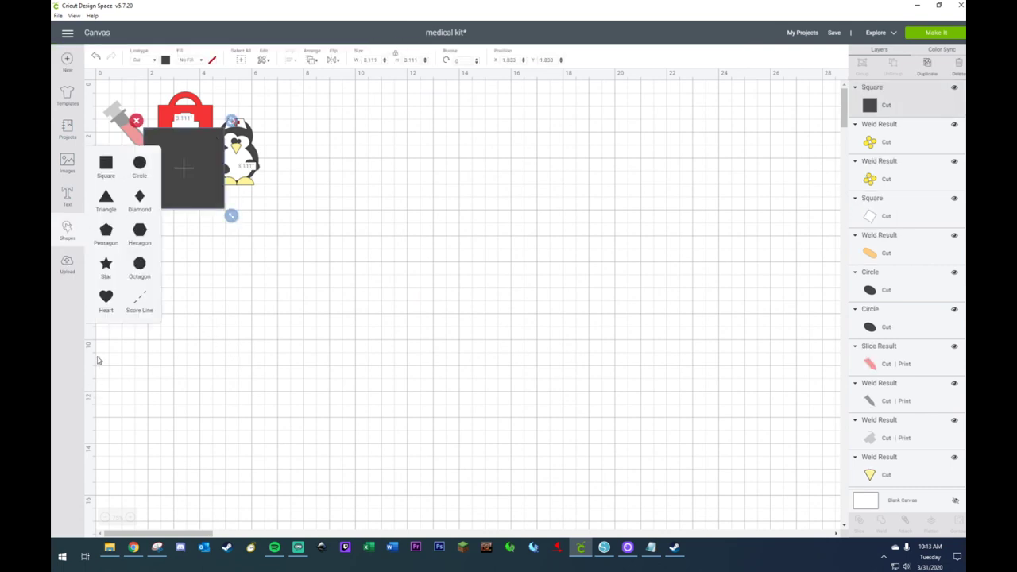
drag(203, 157, 538, 218)
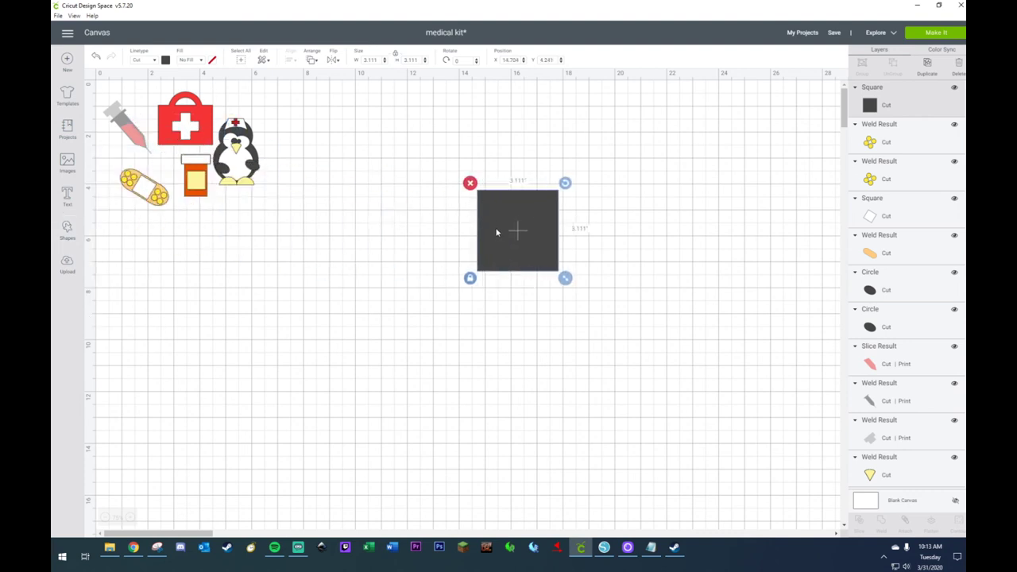
click(470, 278)
drag(569, 284, 521, 315)
drag(506, 255, 517, 251)
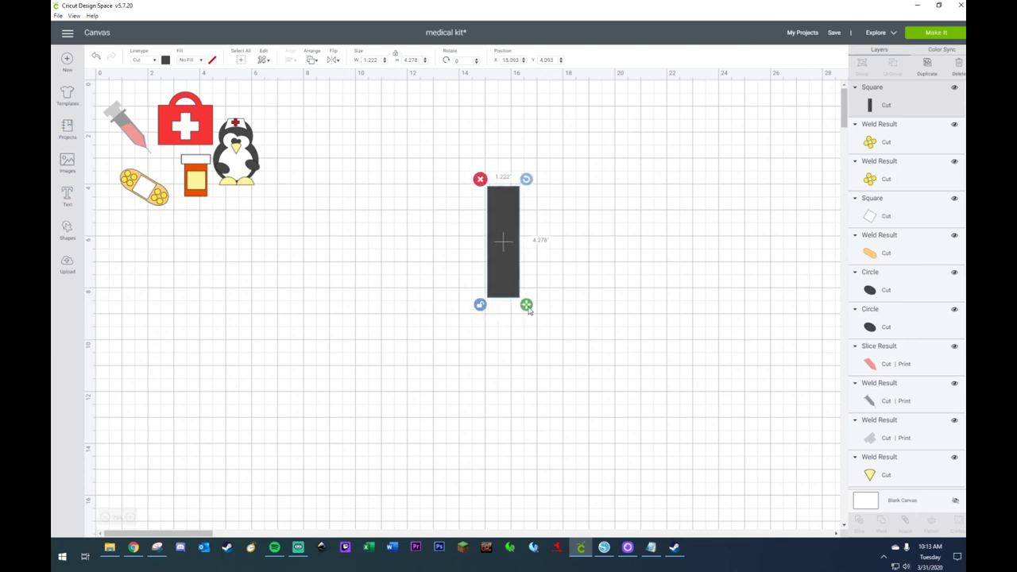
drag(526, 305, 523, 284)
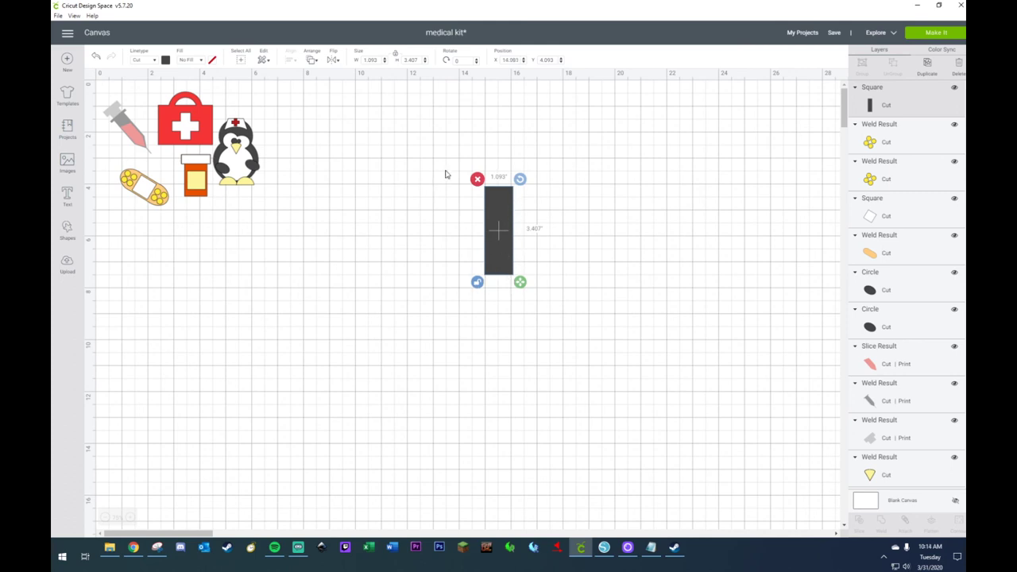
click(256, 266)
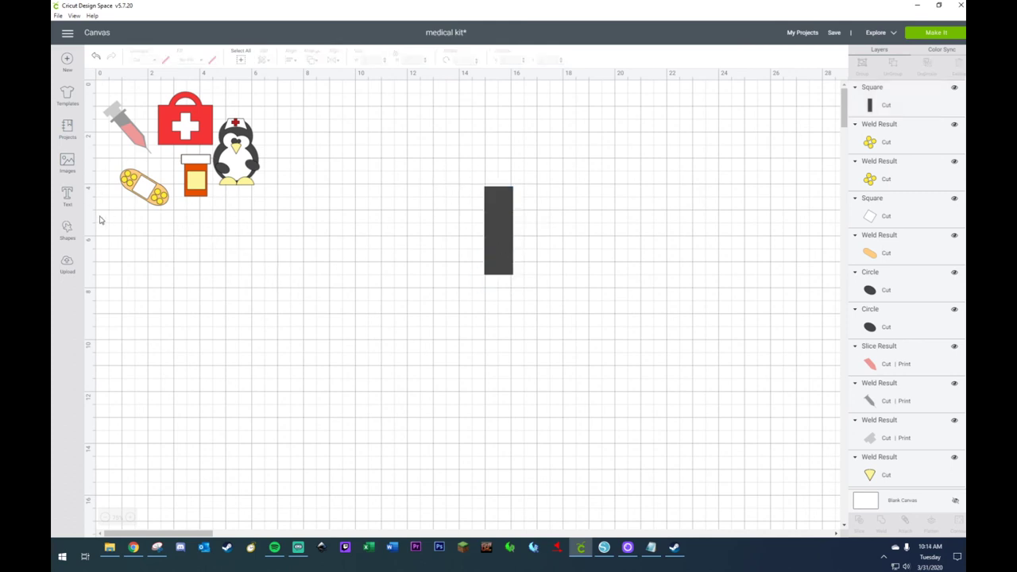
- Add a triangle, flip it vertically, and place it against the bottom edge of the upright rectangle, aligned to its left side
click(68, 194)
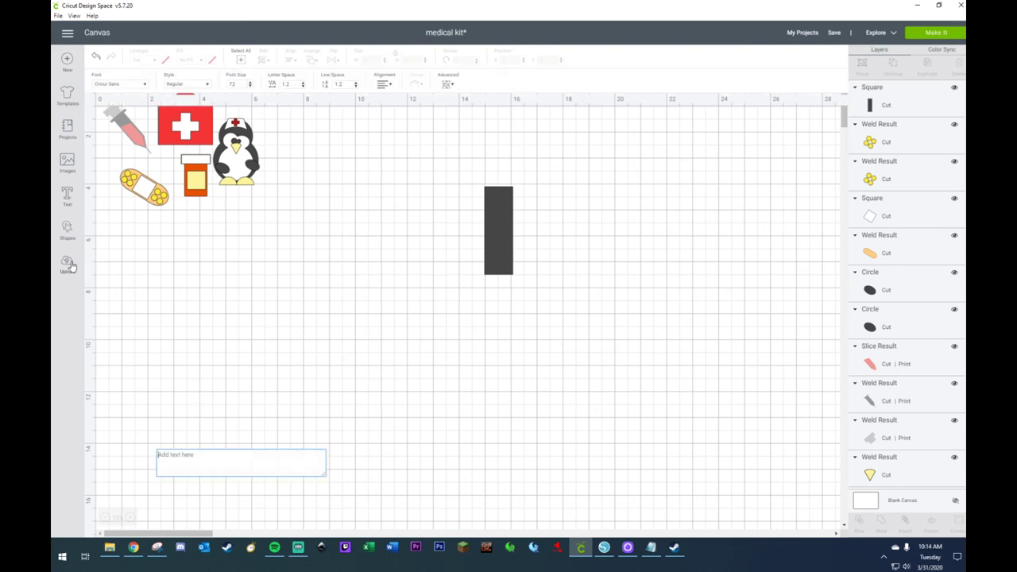
click(67, 230)
click(114, 198)
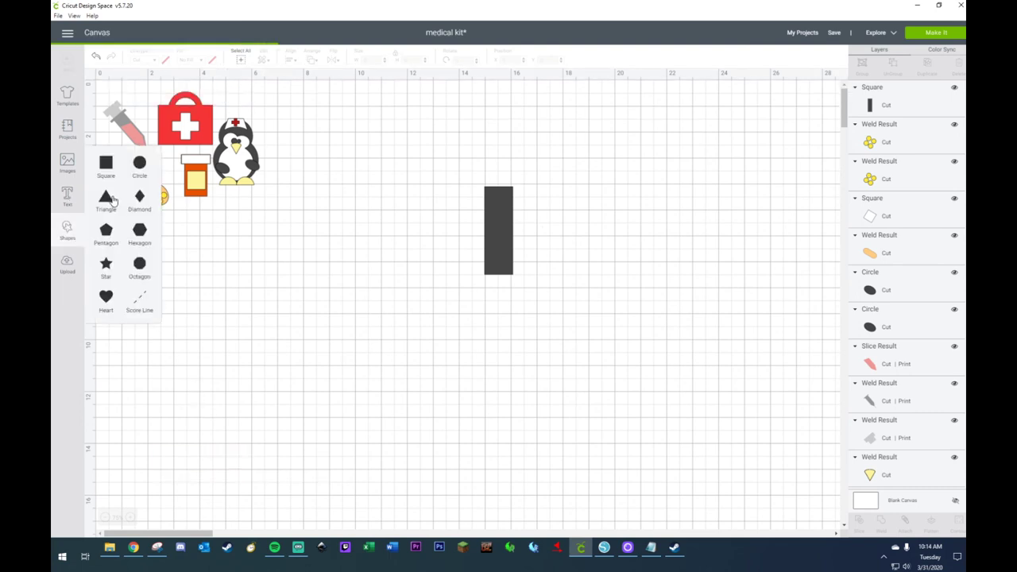
drag(232, 210, 425, 327)
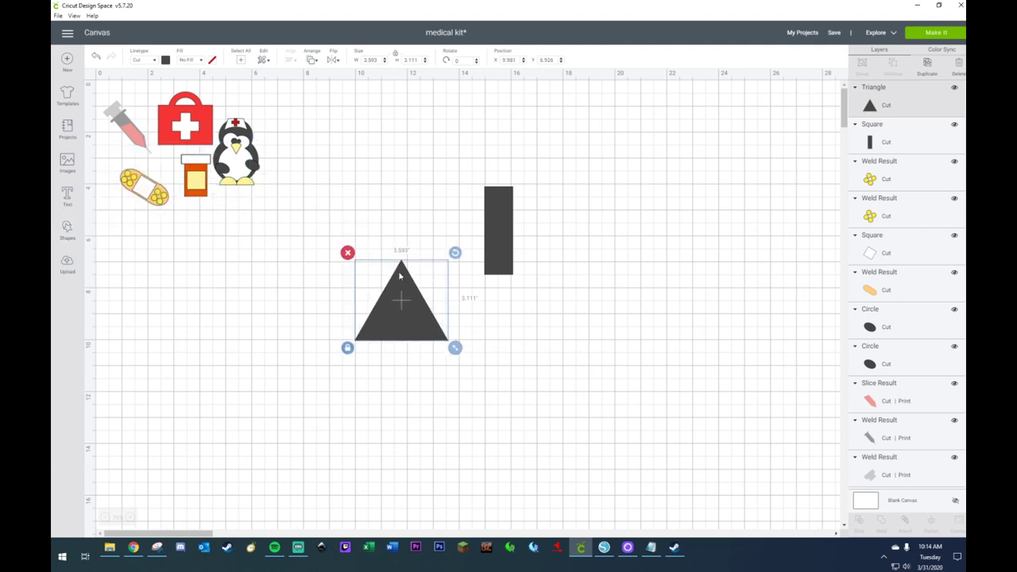
click(335, 60)
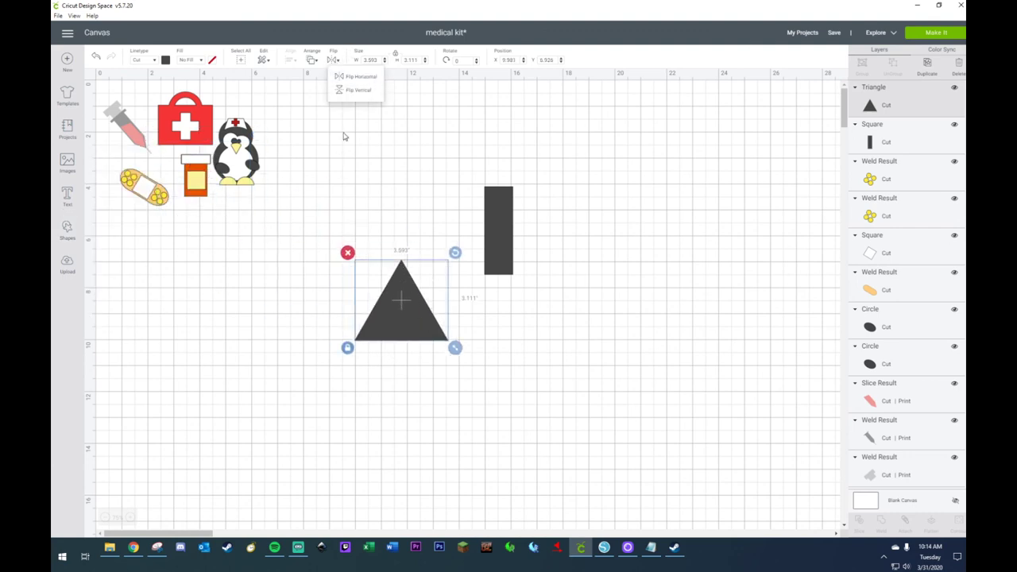
click(350, 89)
drag(403, 291, 534, 308)
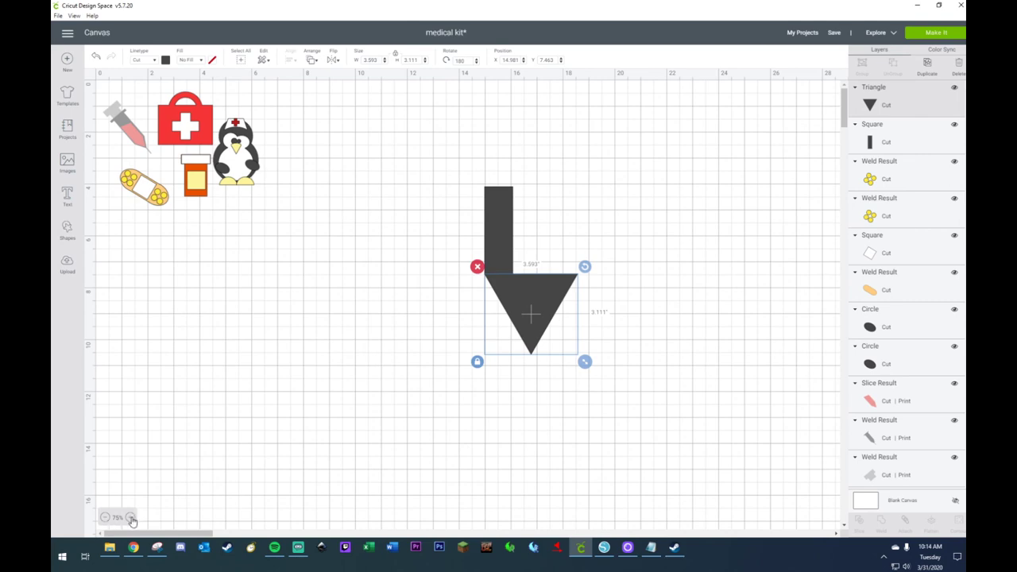
- Scale the inverted triangle down proportionally to about 1.07 inches wide so it matches the rectangle's width
click(108, 519)
click(108, 520)
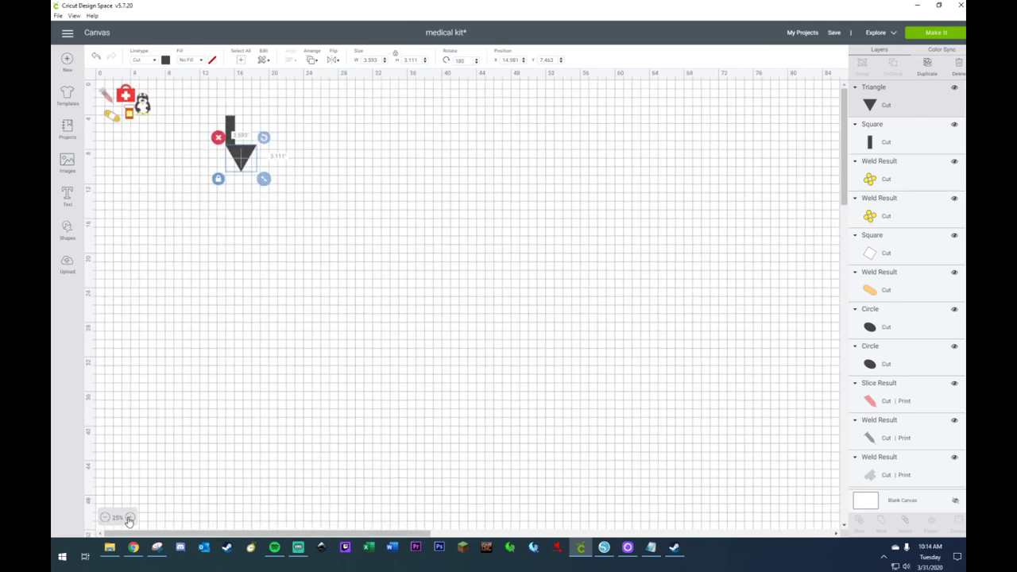
click(130, 518)
click(130, 518)
click(129, 518)
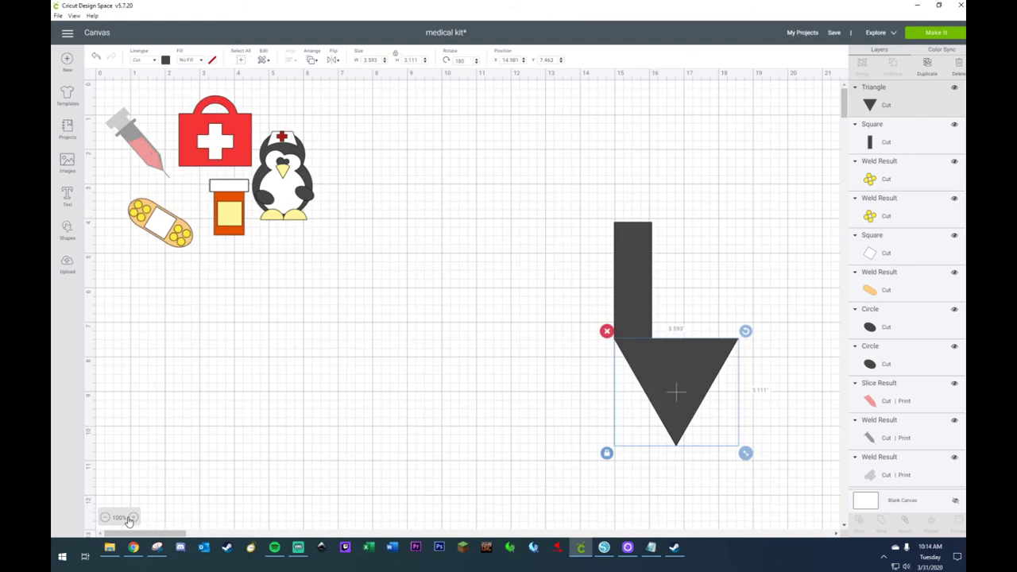
drag(159, 538, 187, 539)
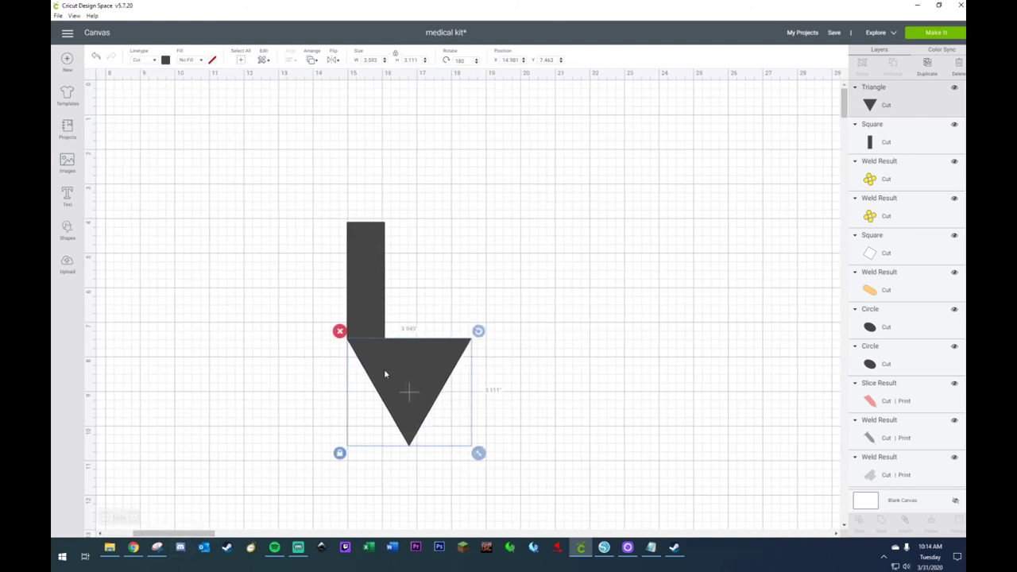
drag(477, 453, 391, 443)
click(433, 425)
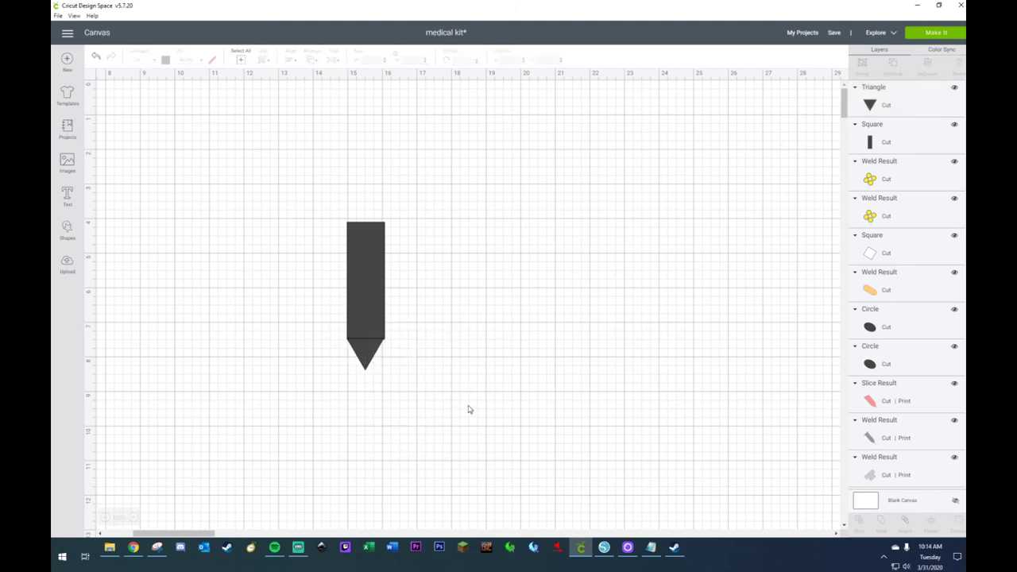
- Fine-tune the triangle to about 1.09 inches wide and seat it flush under the rectangle as a pointed tip
click(367, 355)
drag(367, 354, 390, 381)
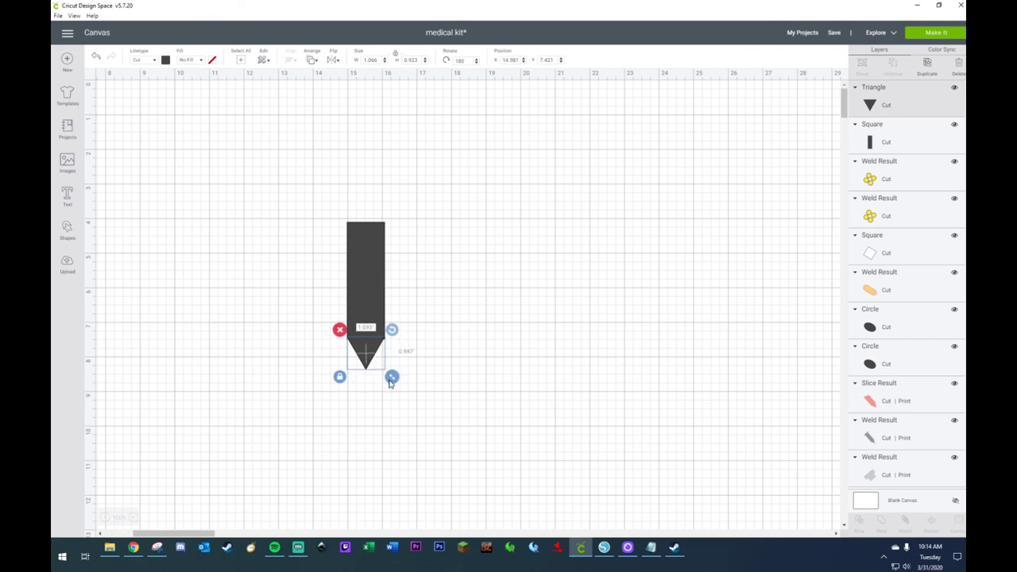
drag(359, 342, 359, 347)
click(429, 360)
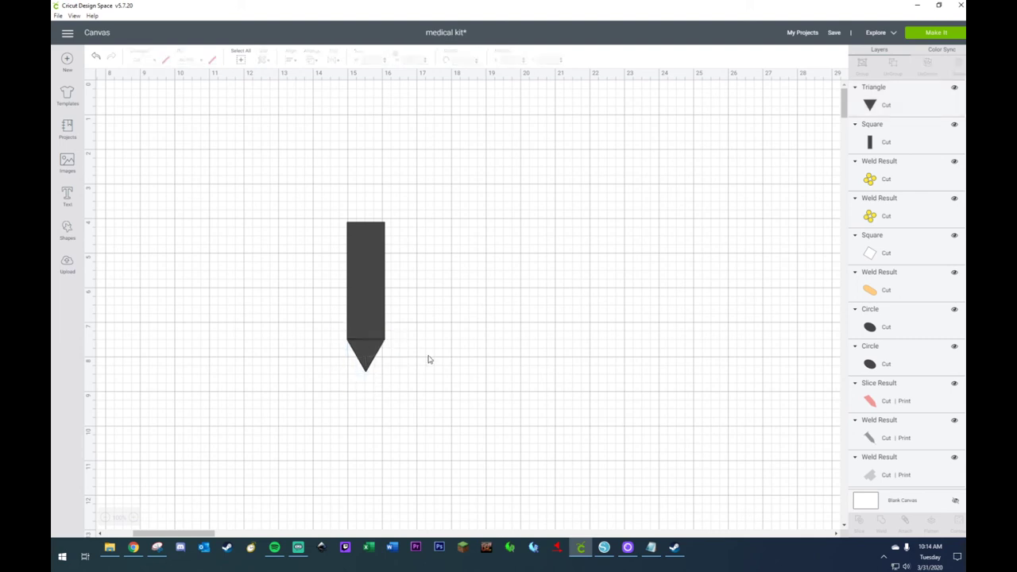
- Weld the rectangle and triangle into one pointed shape and move it to about X 11.44, Y 4.13
drag(313, 189, 424, 445)
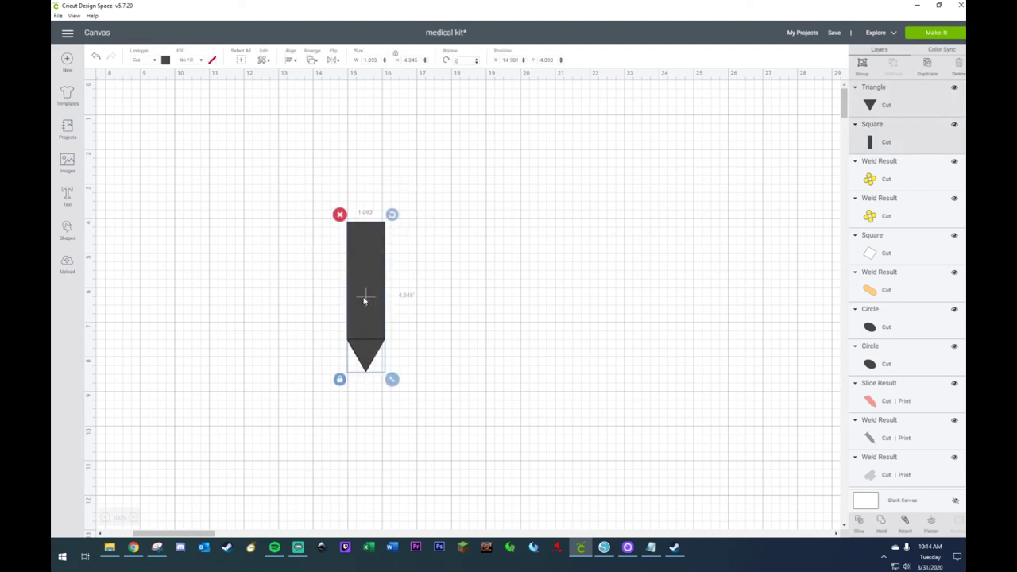
right_click(364, 296)
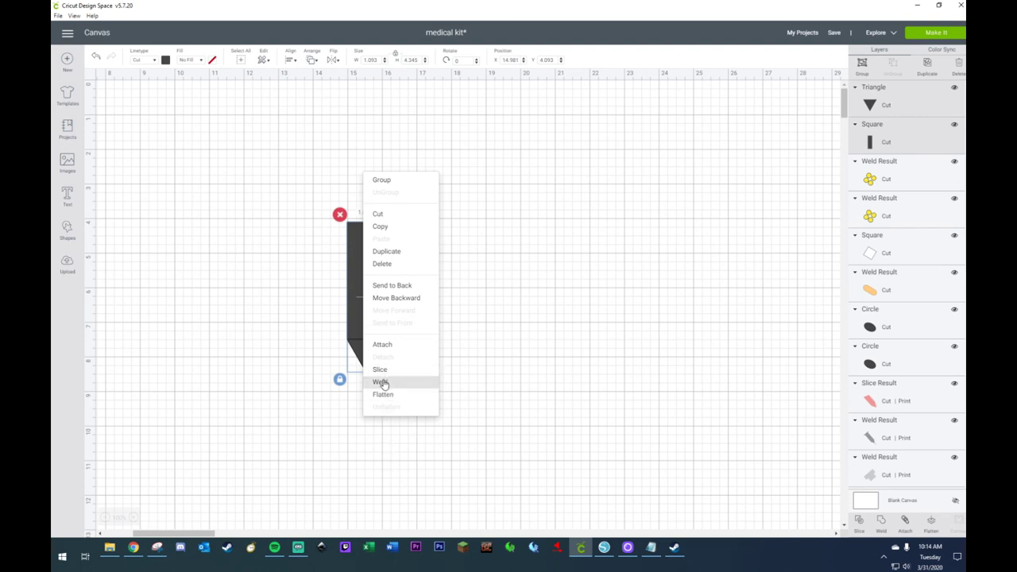
click(381, 382)
drag(372, 355, 248, 326)
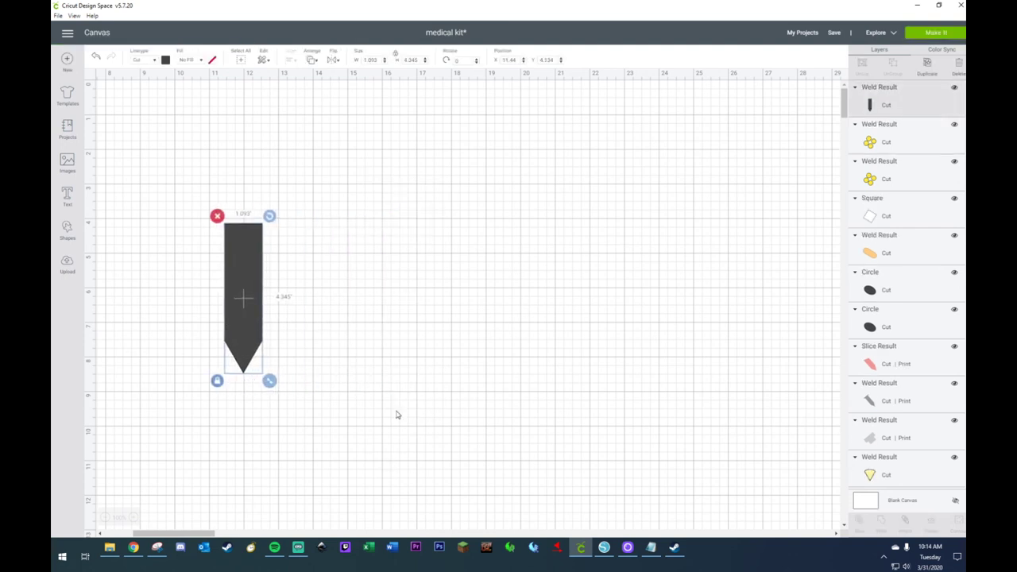
- Add another square, flatten it into a thin bar about 1.65 inches wide, and place it across the pointed shape's top edge
drag(188, 538, 146, 534)
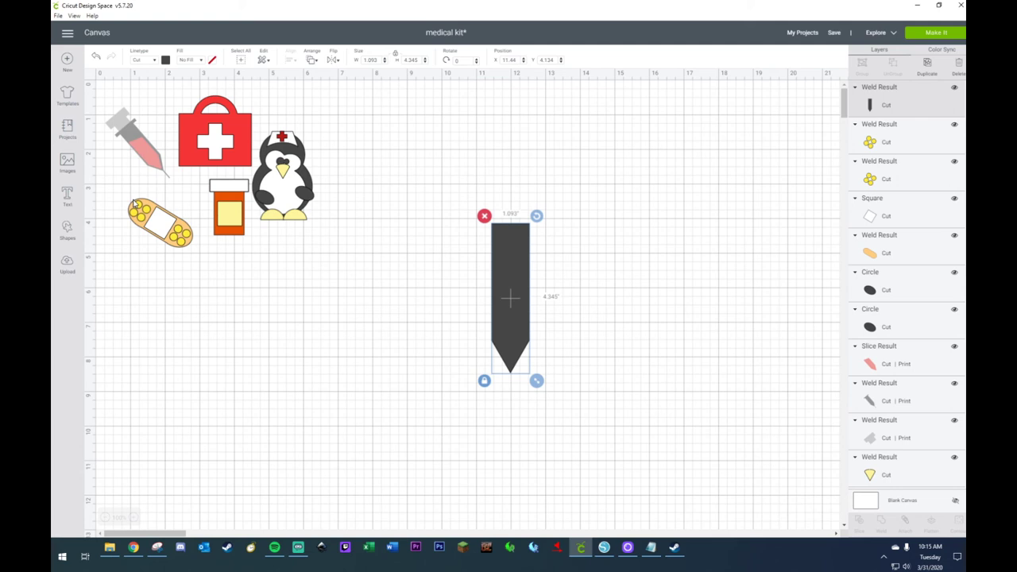
click(68, 229)
click(107, 165)
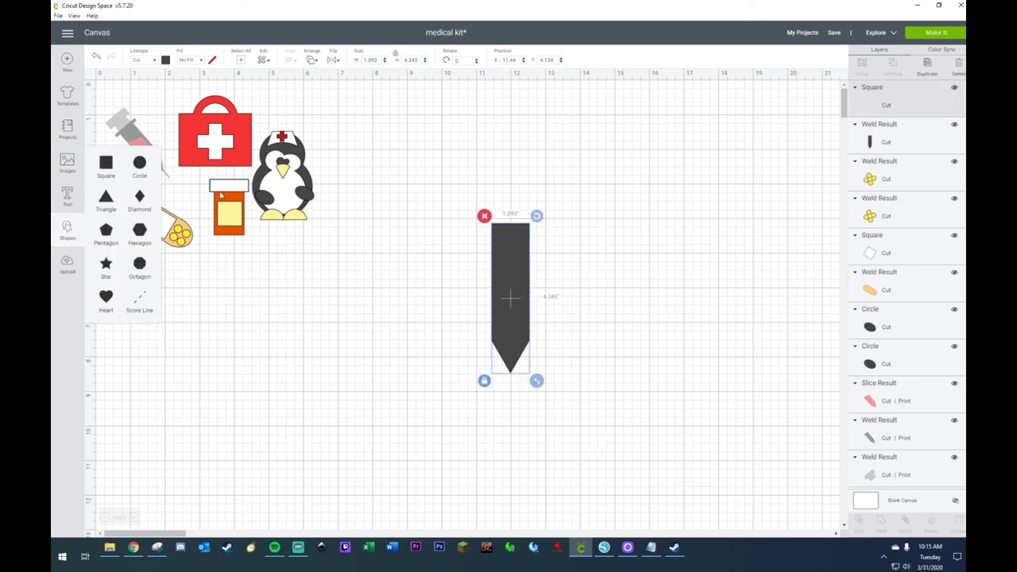
drag(226, 201, 432, 226)
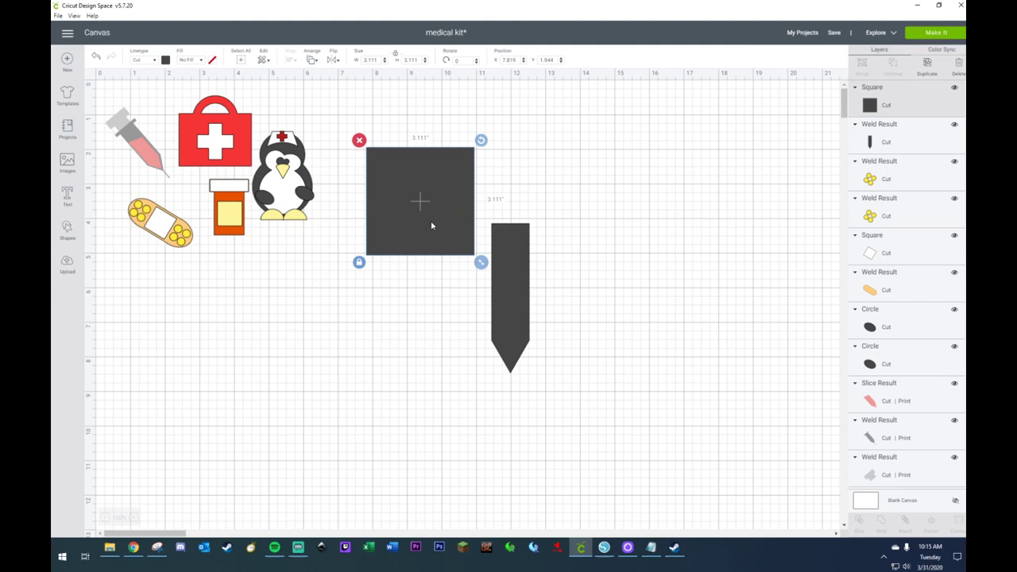
click(359, 262)
mouse_move(481, 262)
mouse_down()
mouse_move(471, 177)
mouse_move(422, 160)
mouse_move(487, 190)
mouse_move(501, 226)
mouse_up()
drag(504, 184, 509, 364)
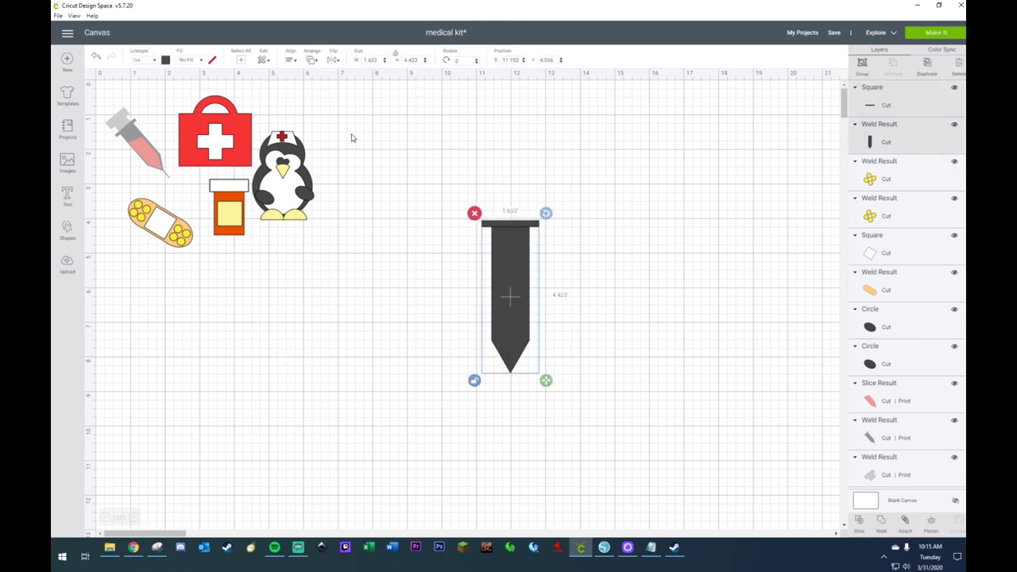
- Align the thin bar with the pointed shape and weld the two into one piece
click(292, 60)
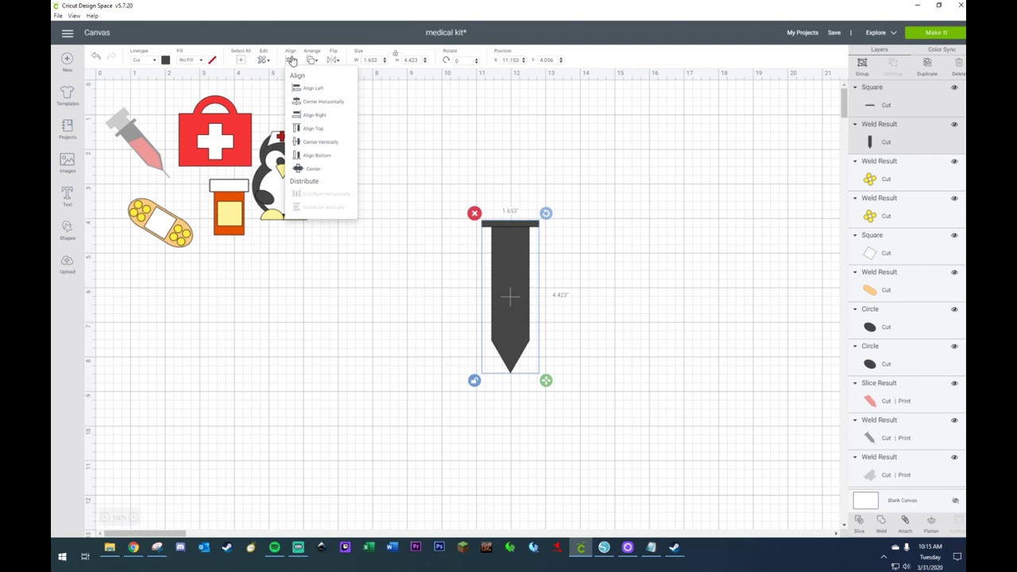
click(328, 112)
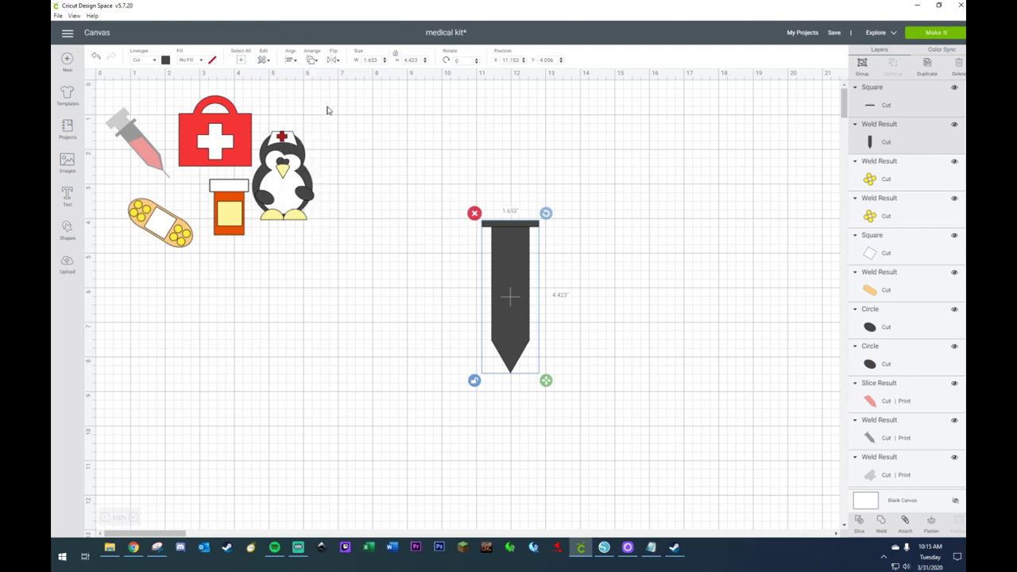
right_click(530, 331)
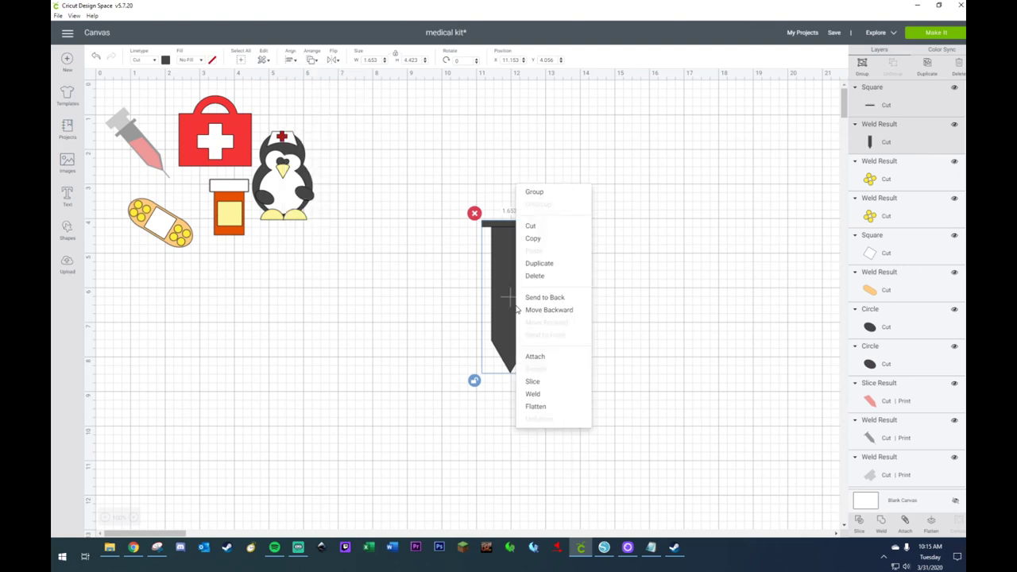
click(536, 394)
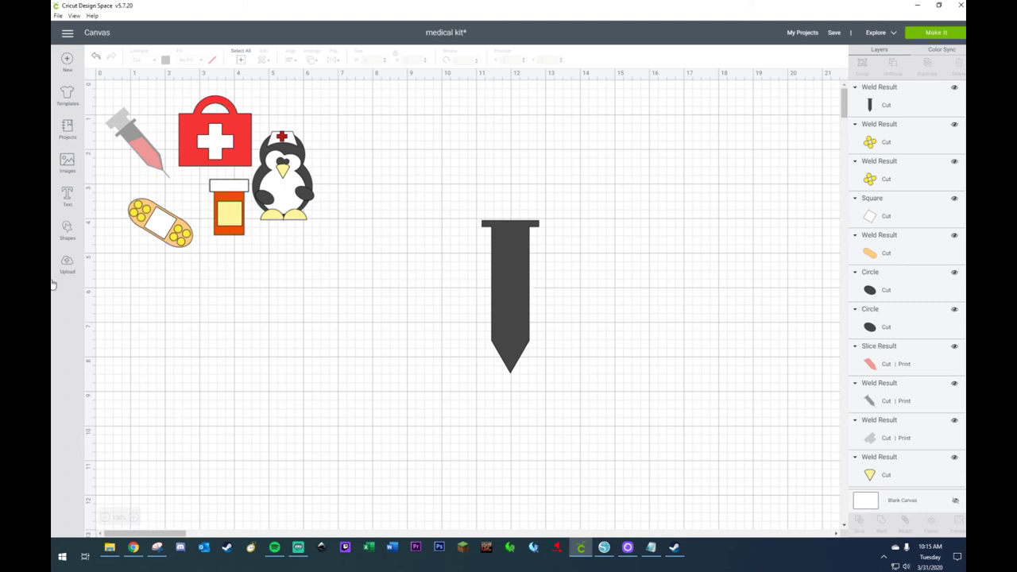
- Add a square on an empty canvas area and flatten it into a bar about 3.01 by 0.94 inches
click(66, 229)
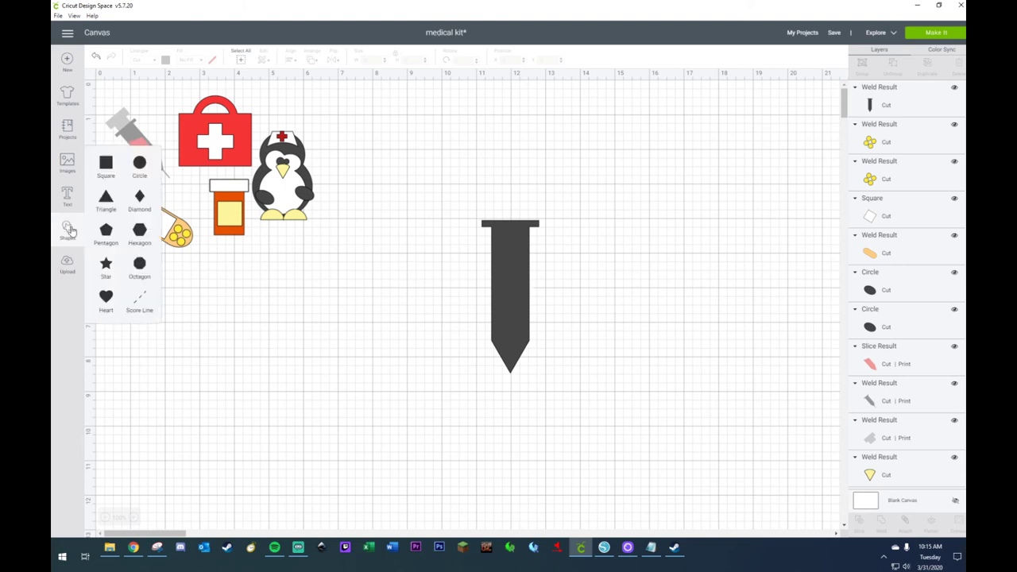
click(106, 165)
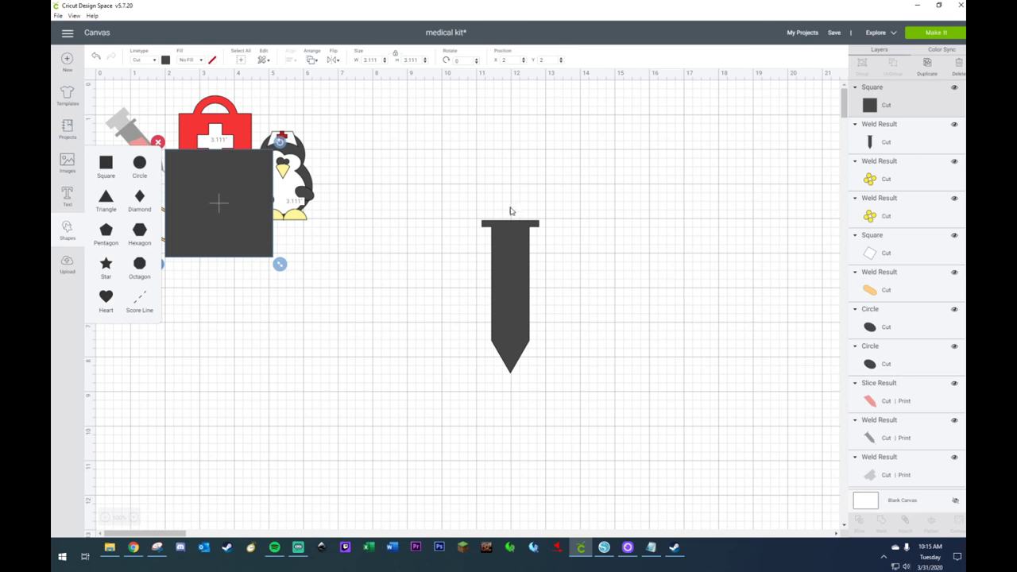
drag(249, 222, 345, 350)
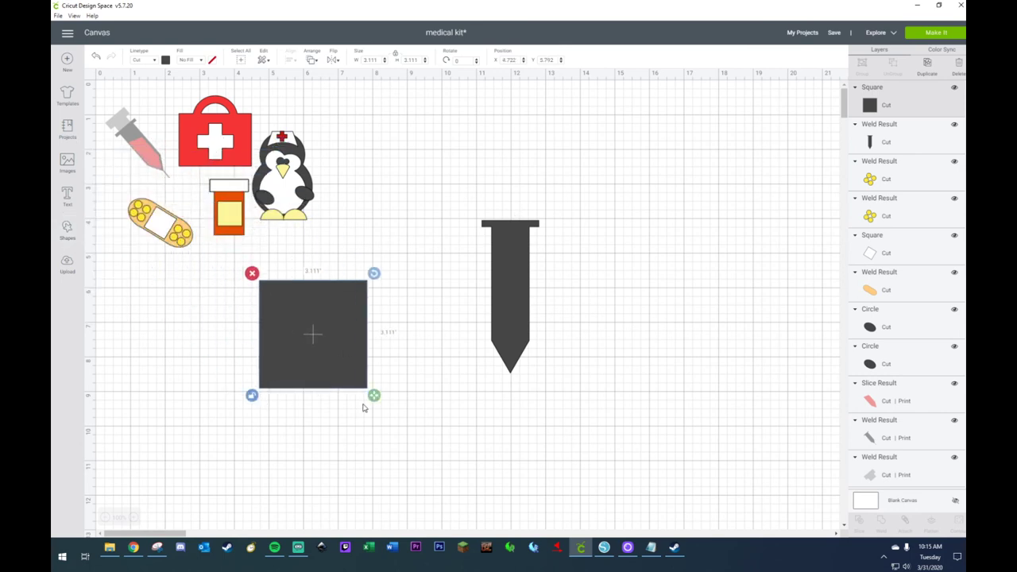
drag(374, 395, 370, 320)
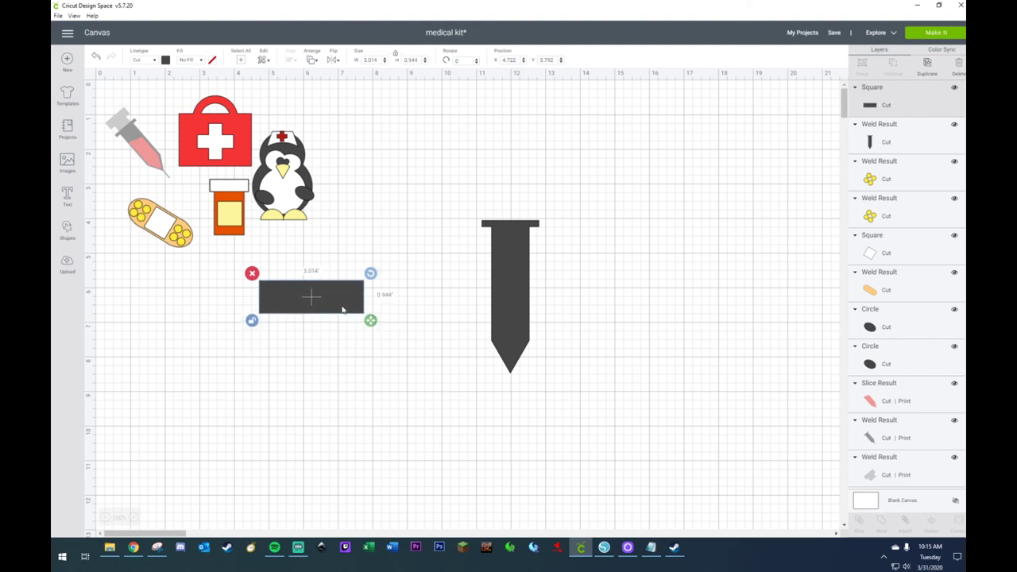
- Duplicate the bar, rotate the copy 90 degrees, and place it under the original as a stem about 1.72 by 2.25 inches
key(ctrl+d)
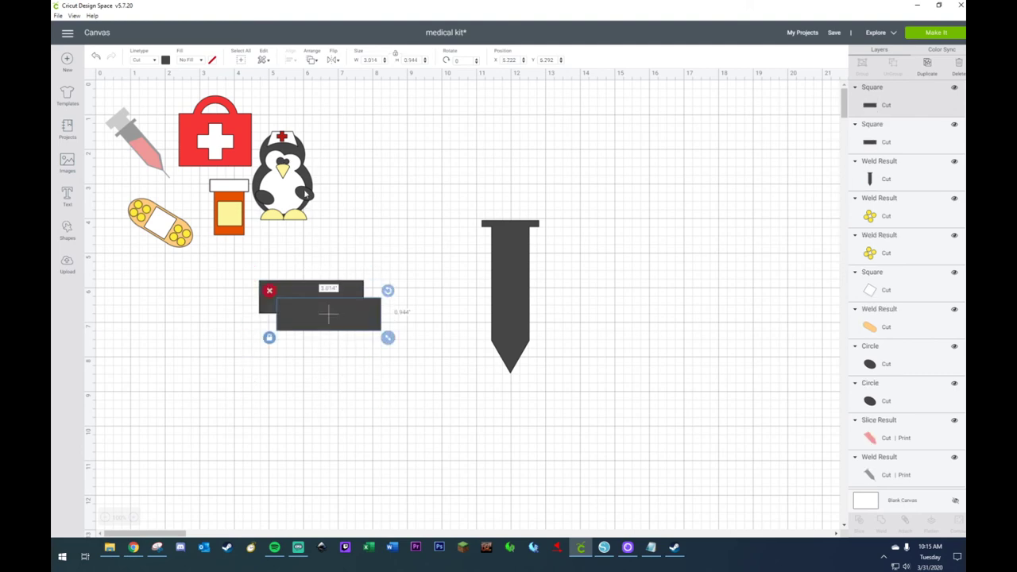
click(457, 60)
key(Return)
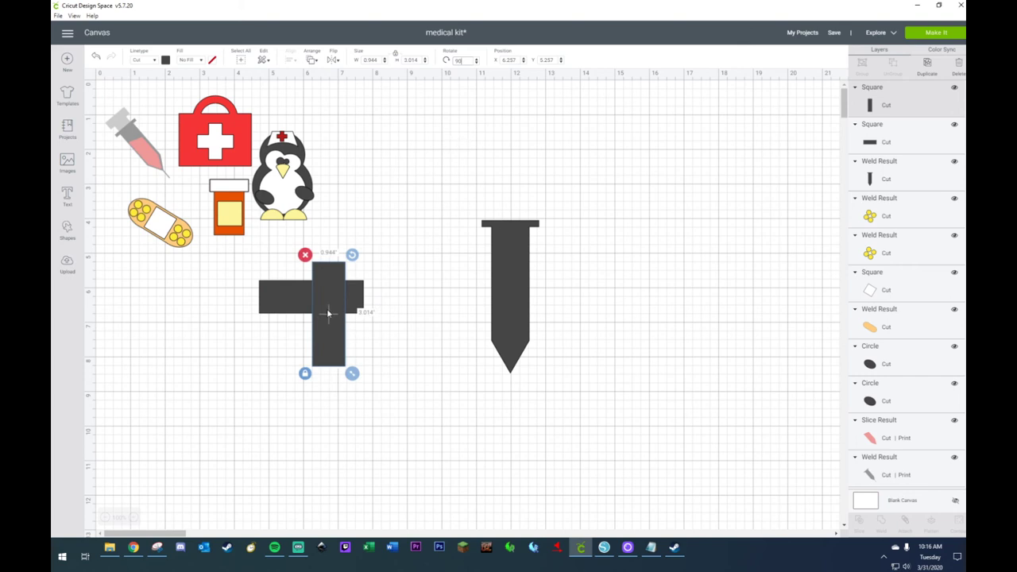
drag(328, 314, 294, 345)
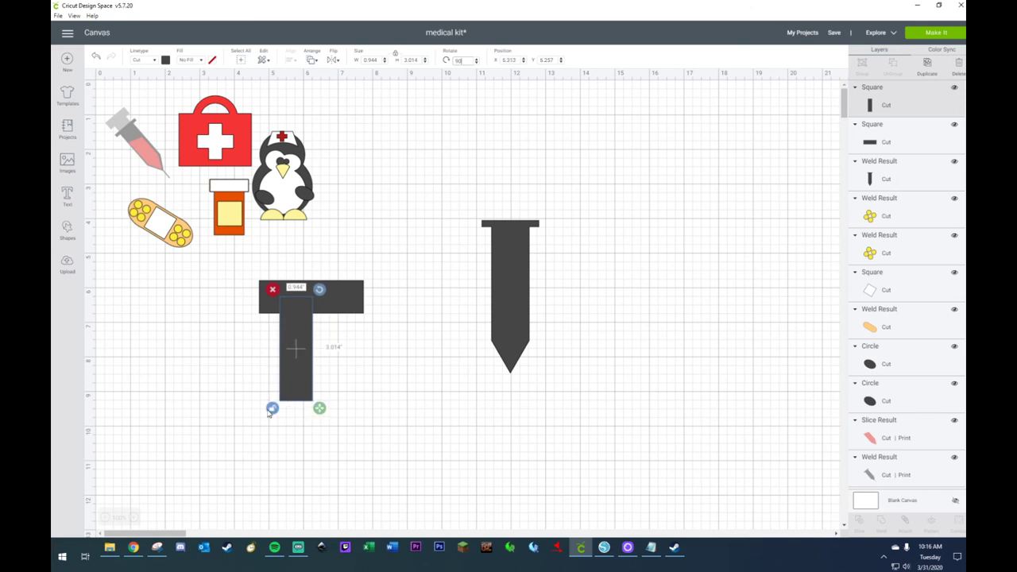
drag(318, 409, 350, 389)
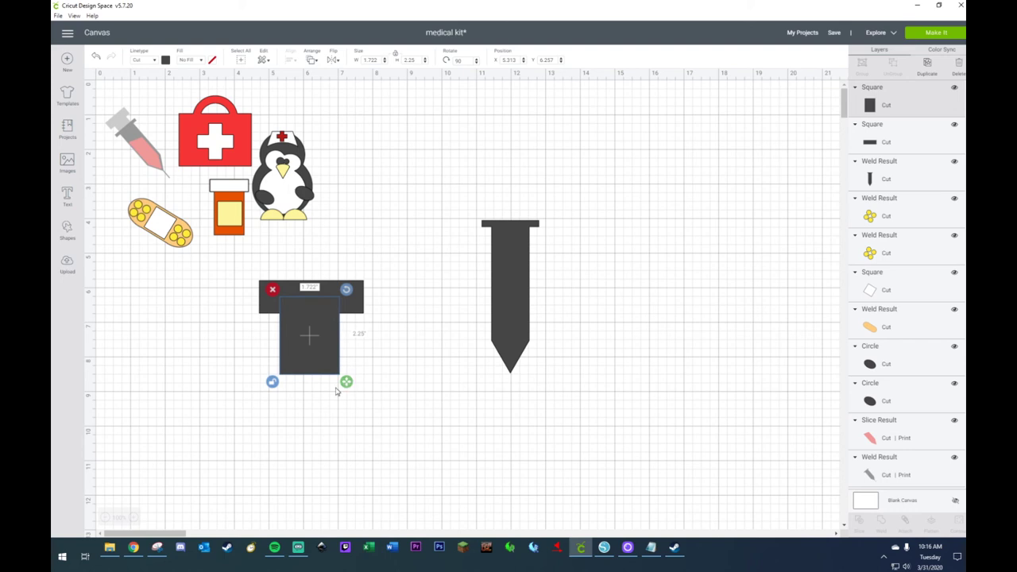
- Center the stem horizontally under the wide bar and weld both into one T-shaped piece
drag(243, 273, 396, 408)
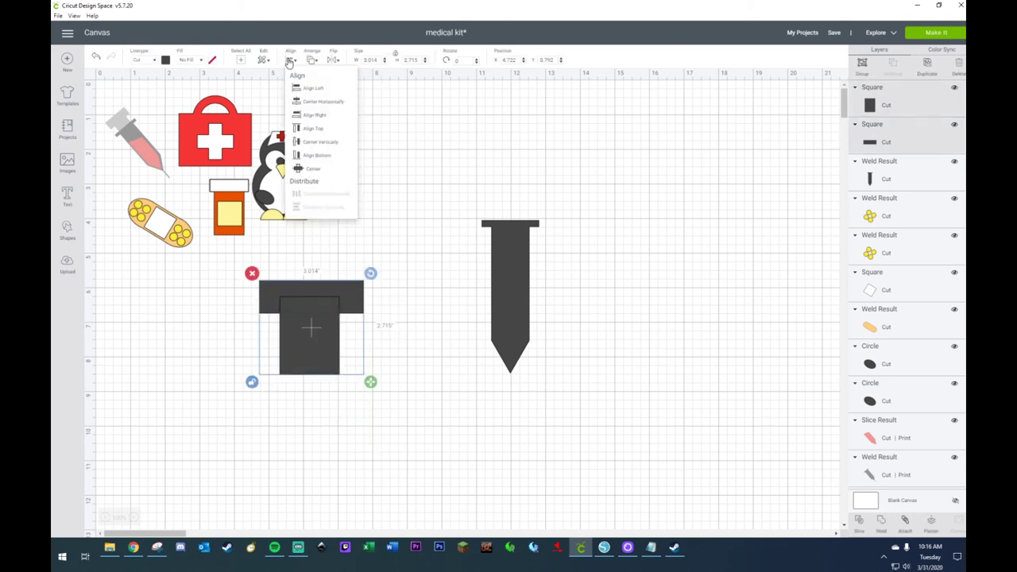
click(290, 61)
click(316, 104)
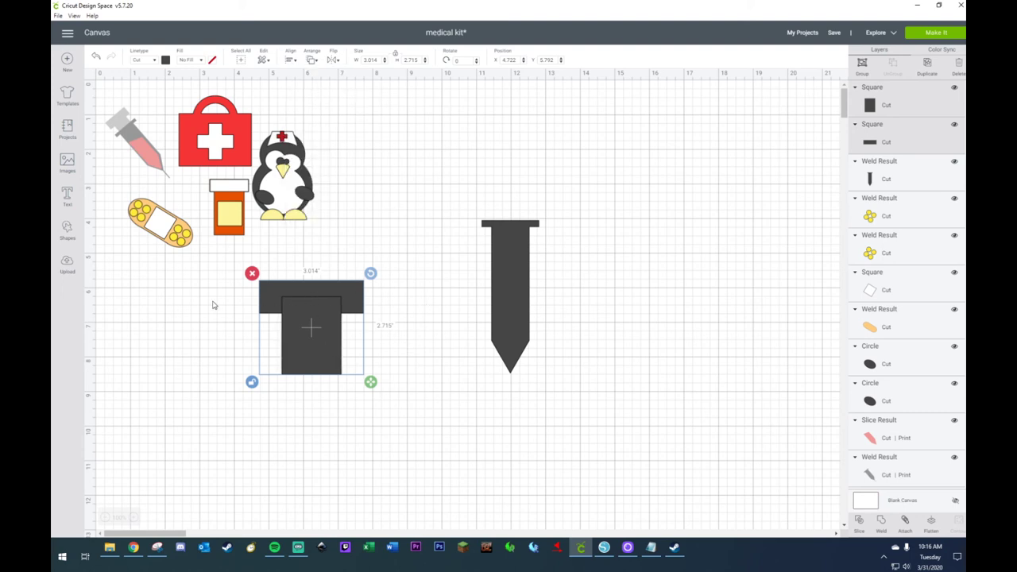
click(231, 274)
drag(231, 273, 364, 371)
right_click(317, 339)
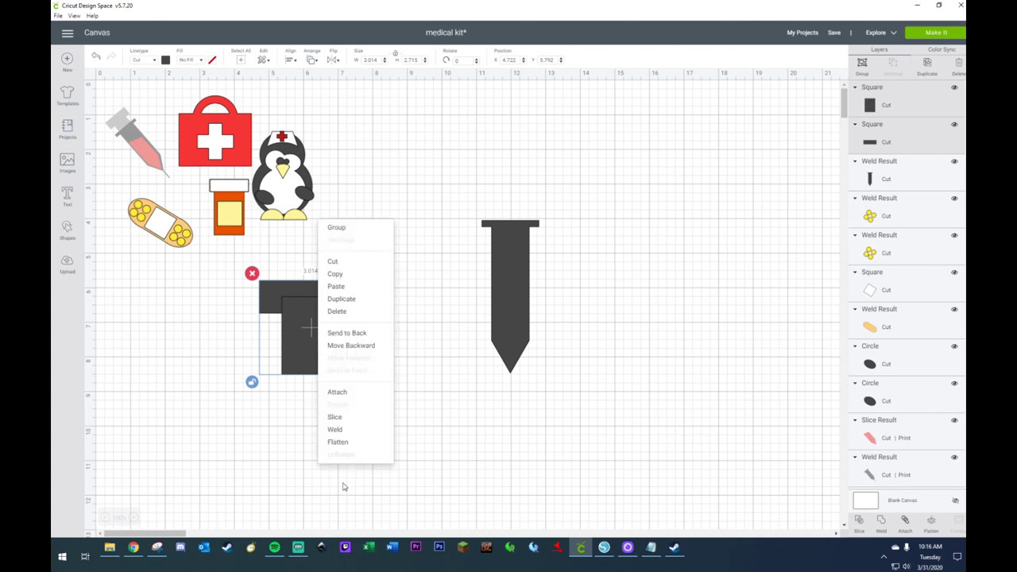
click(336, 430)
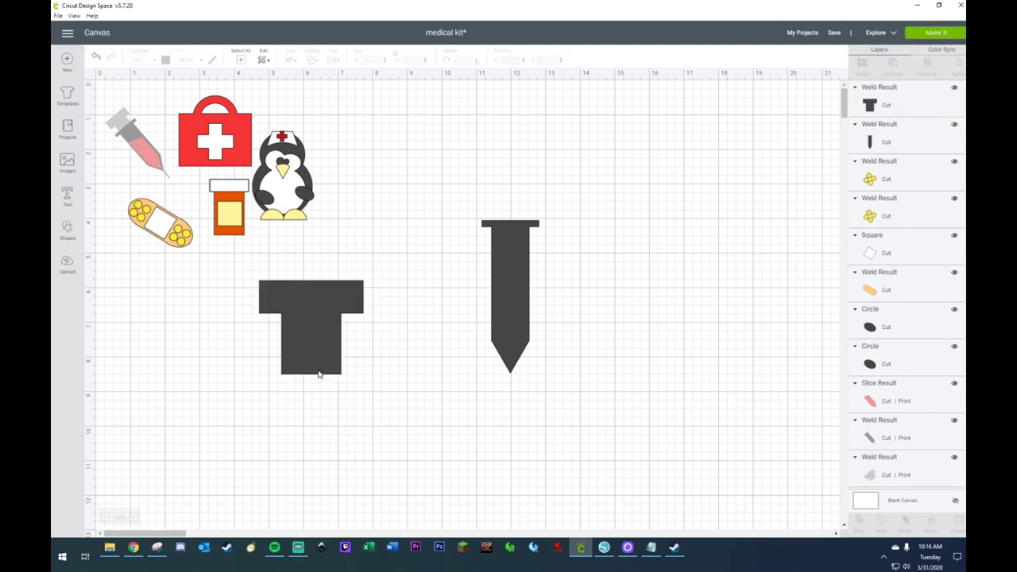
- Place the T-shaped piece on top of the pointed shape and resize it to about 1.53 by 1.23 inches
drag(317, 357, 523, 196)
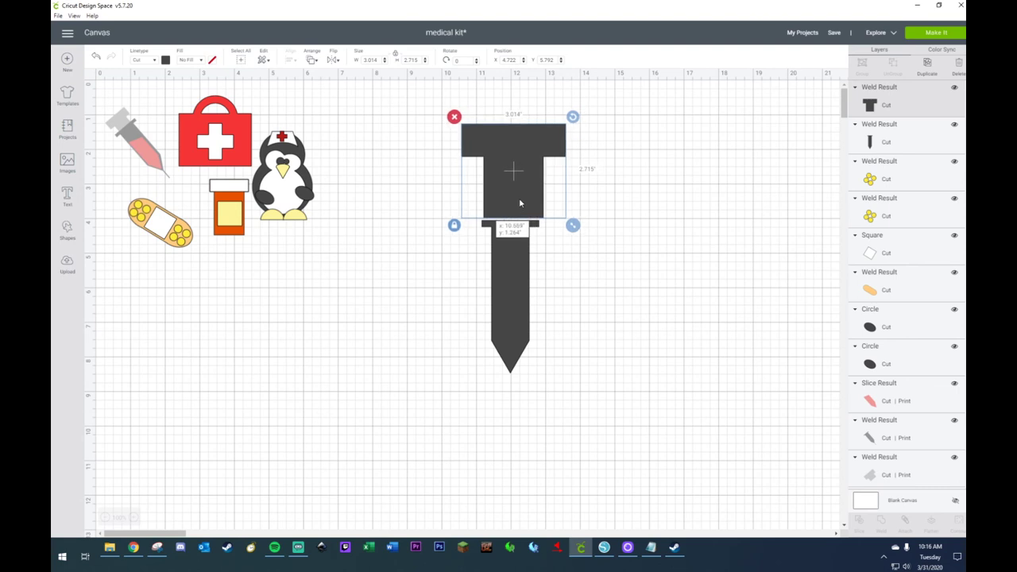
drag(573, 227, 515, 209)
click(565, 257)
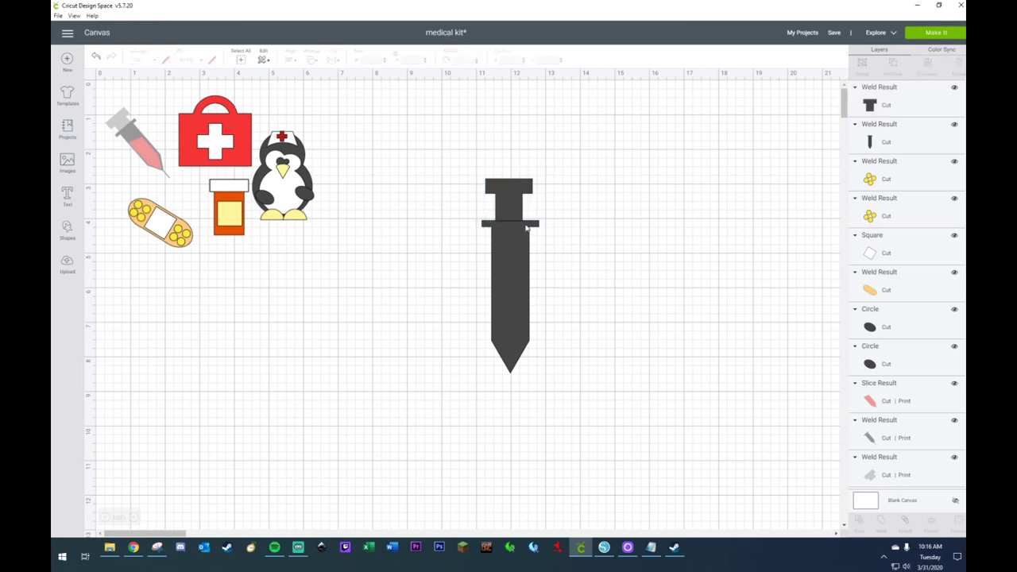
click(524, 213)
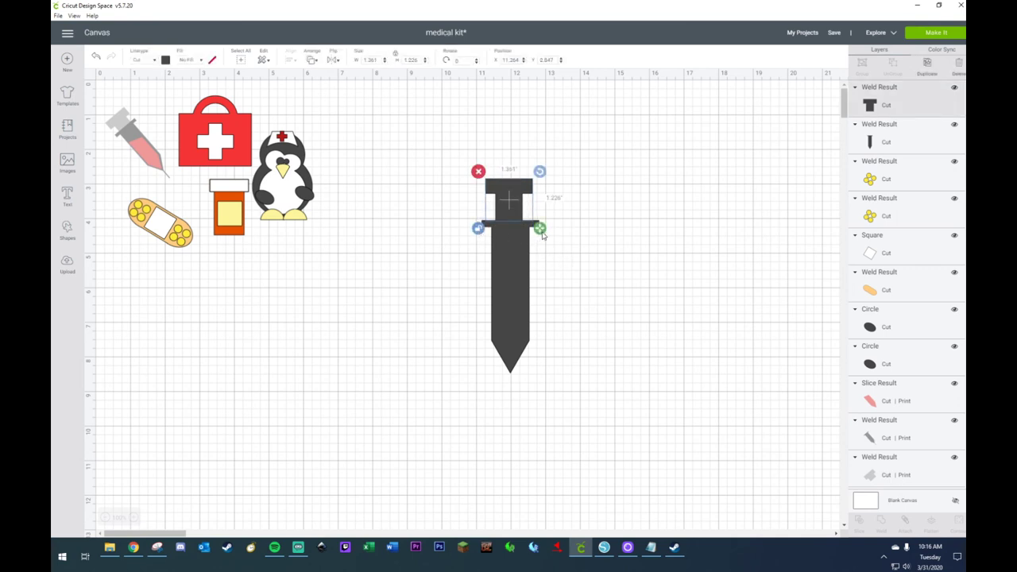
drag(540, 229, 506, 213)
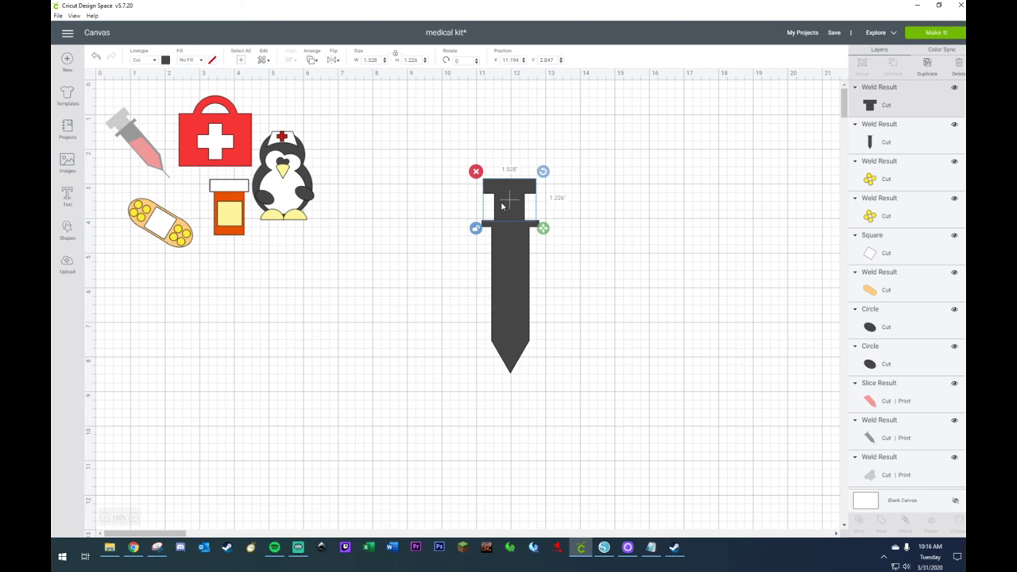
click(419, 244)
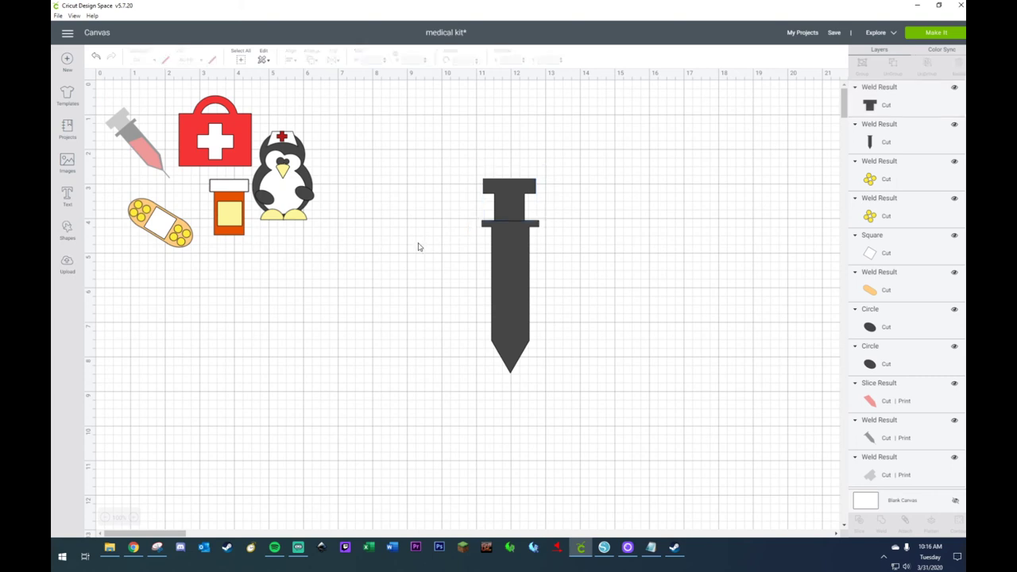
- Try lowering the T-shaped piece so its stem overlaps the thin bar of the pointed shape
click(500, 203)
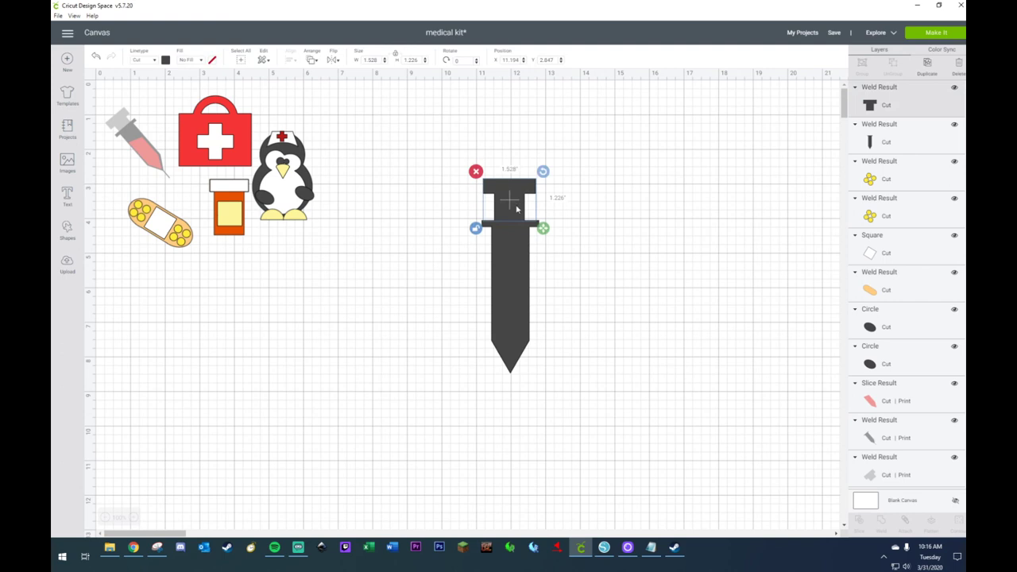
key(Down)
key(Down)
key(Down)
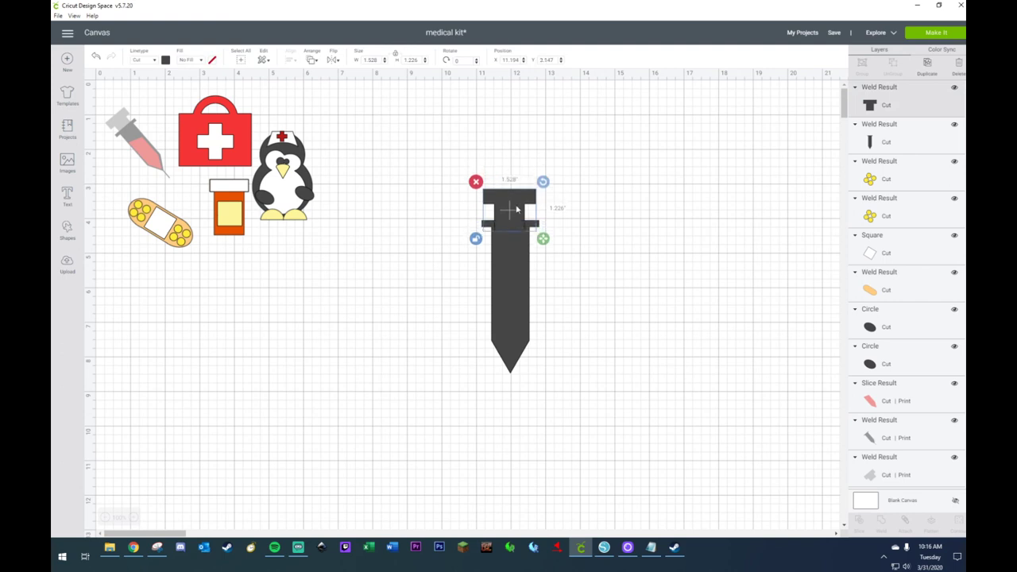
key(Up)
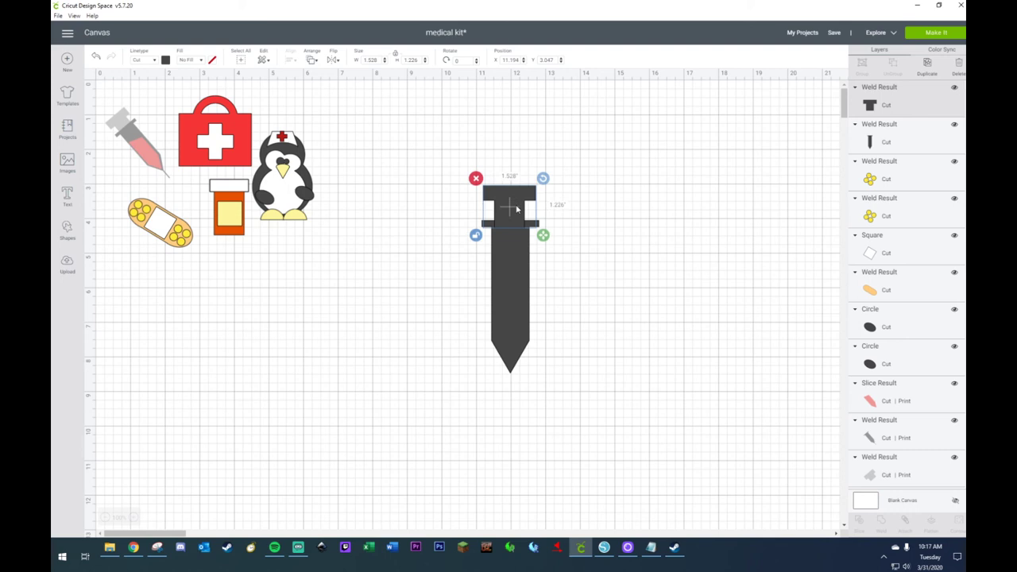
- Move the T-shaped piece to an empty area and add a square overlapping the lower end of its stem
drag(517, 208, 479, 167)
click(589, 154)
click(69, 229)
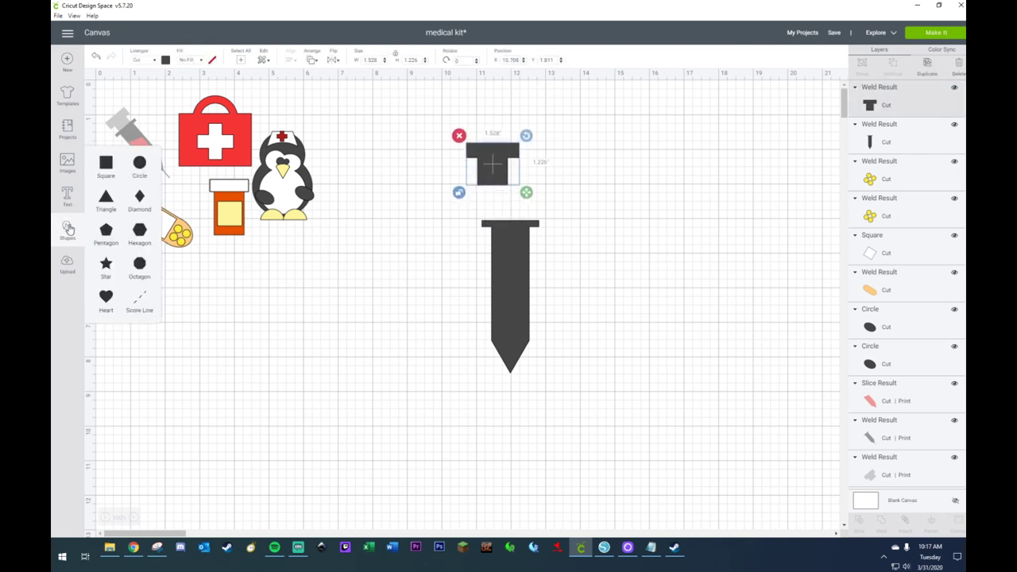
click(105, 166)
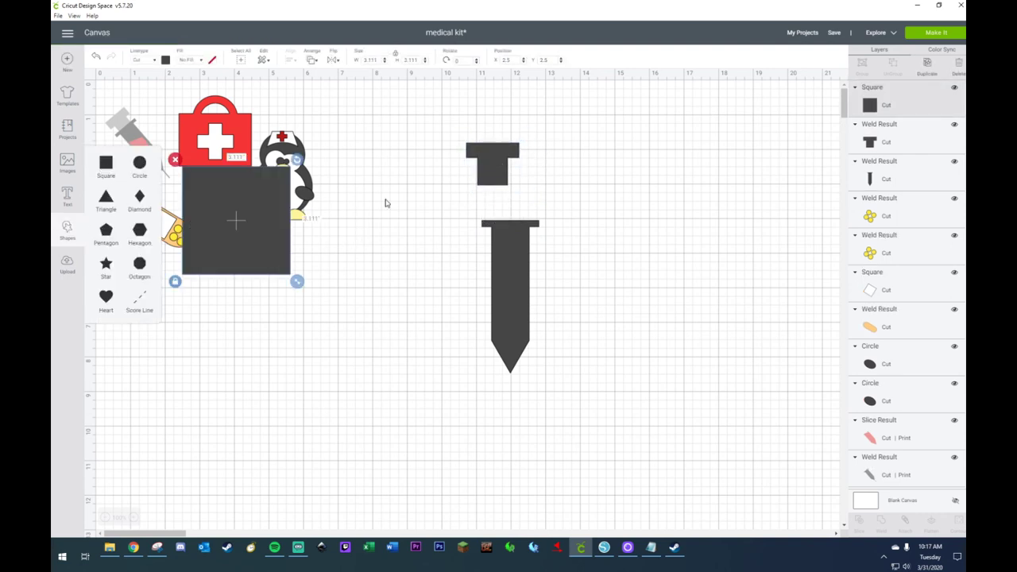
drag(495, 185, 360, 284)
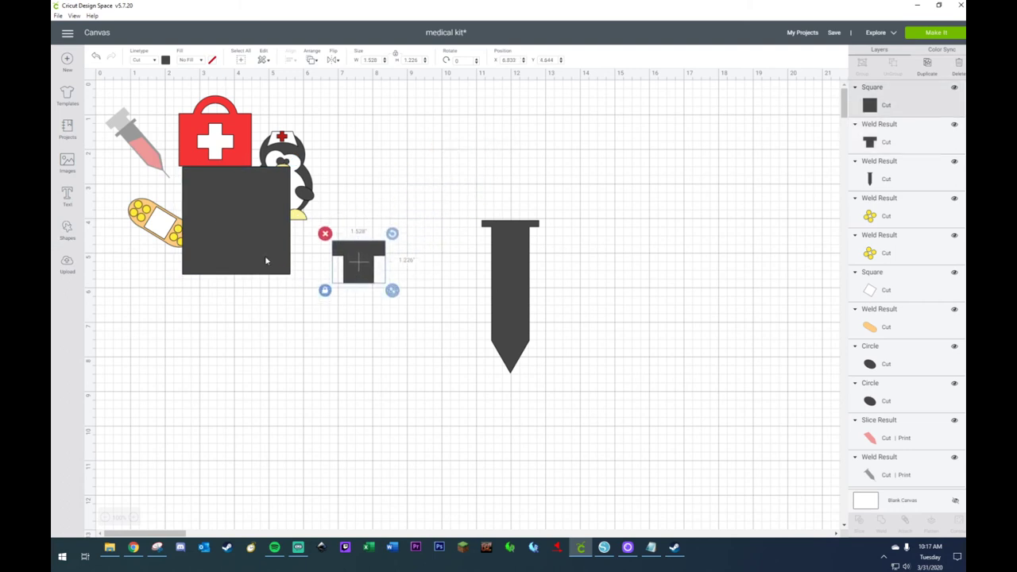
drag(266, 263, 394, 366)
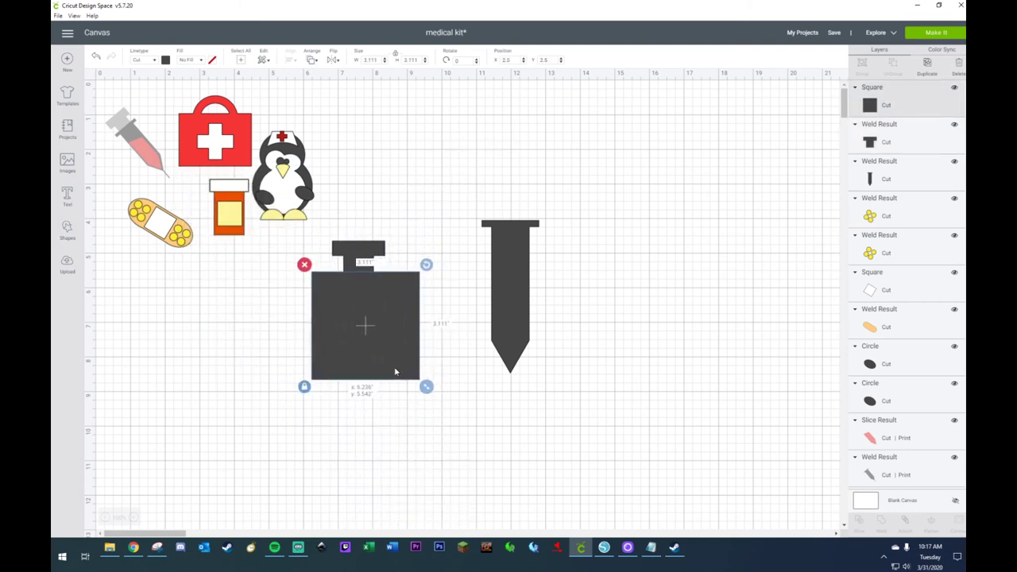
- Slice the T-shaped piece with the overlapping square to shorten its stem
click(407, 217)
drag(406, 217, 346, 310)
right_click(345, 310)
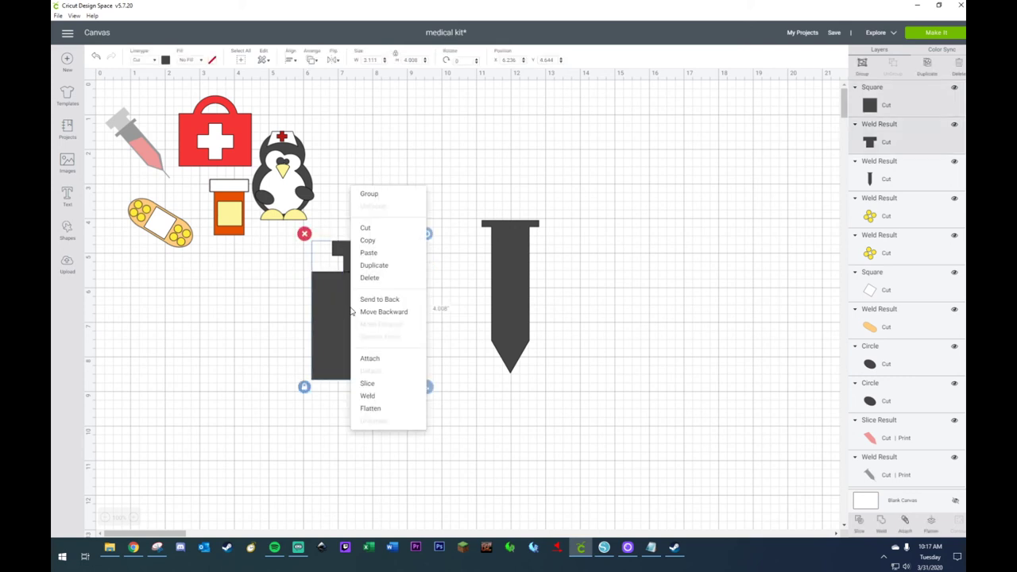
click(367, 384)
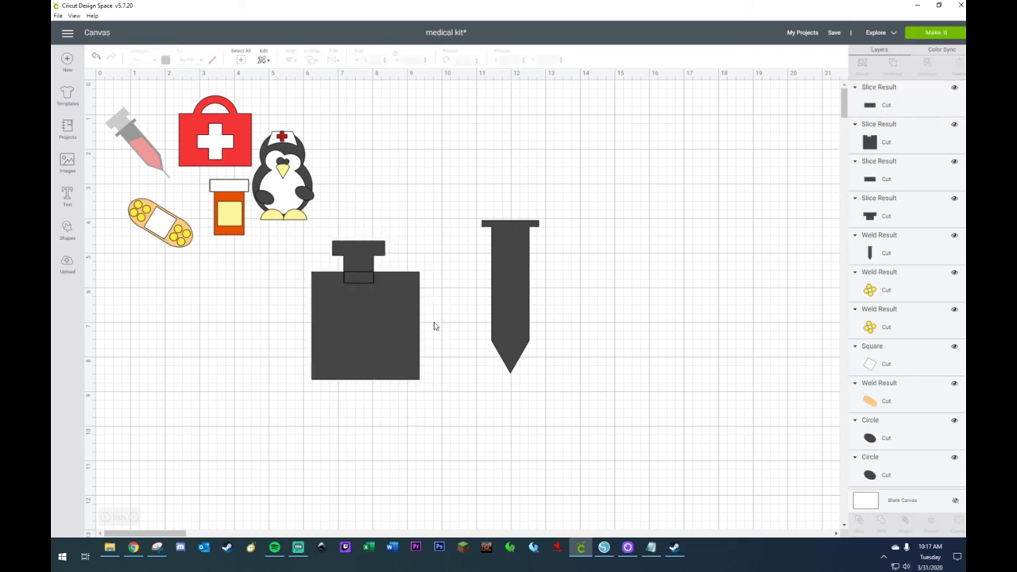
- Move the shortened T-shaped piece onto the pointed shape's bar and delete the leftover slice pieces
drag(374, 256, 517, 211)
drag(364, 244, 356, 339)
key(Delete)
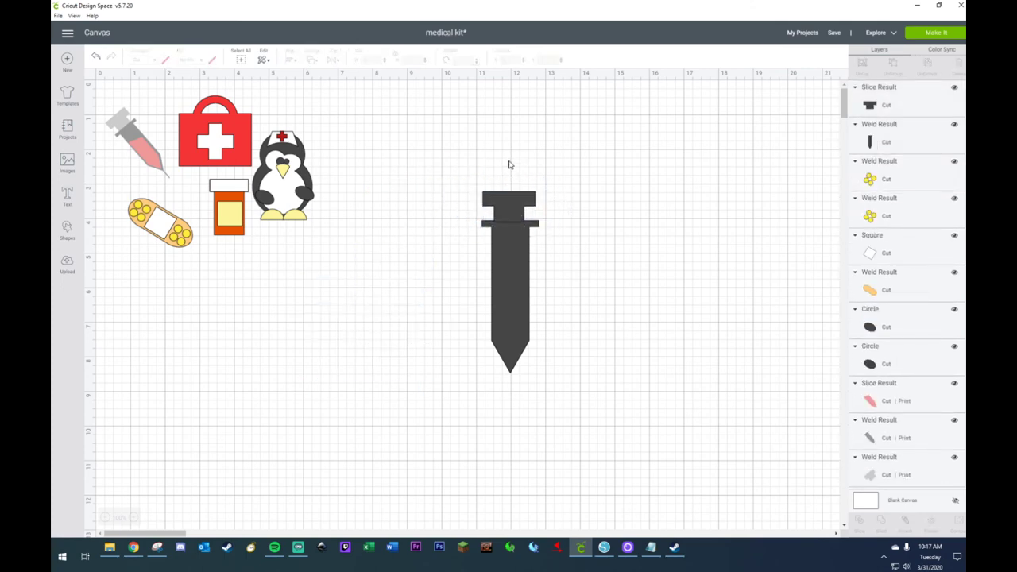
- Center the shortened T-shaped piece horizontally on the pointed shape
drag(508, 163, 522, 356)
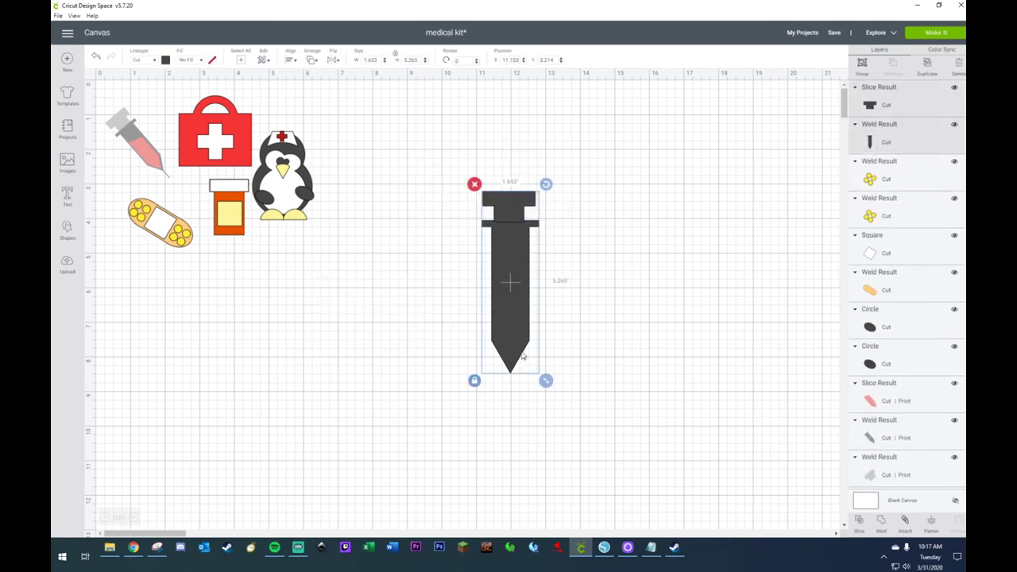
click(292, 60)
click(299, 102)
click(375, 229)
- Duplicate the T-shaped piece and place the copy beside the object at about X 15.10, Y 3.23
click(516, 207)
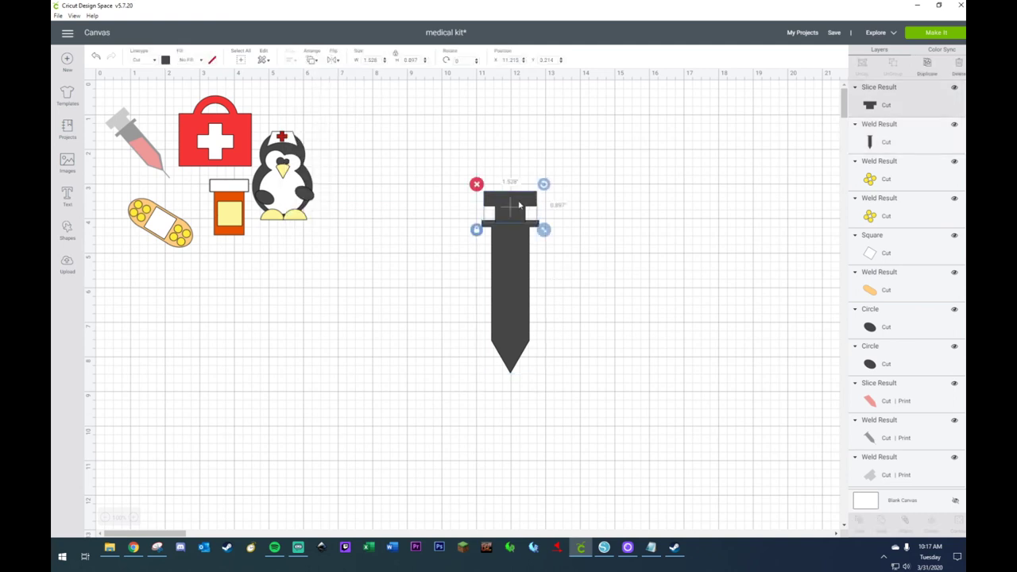
key(ctrl+d)
drag(519, 205, 653, 207)
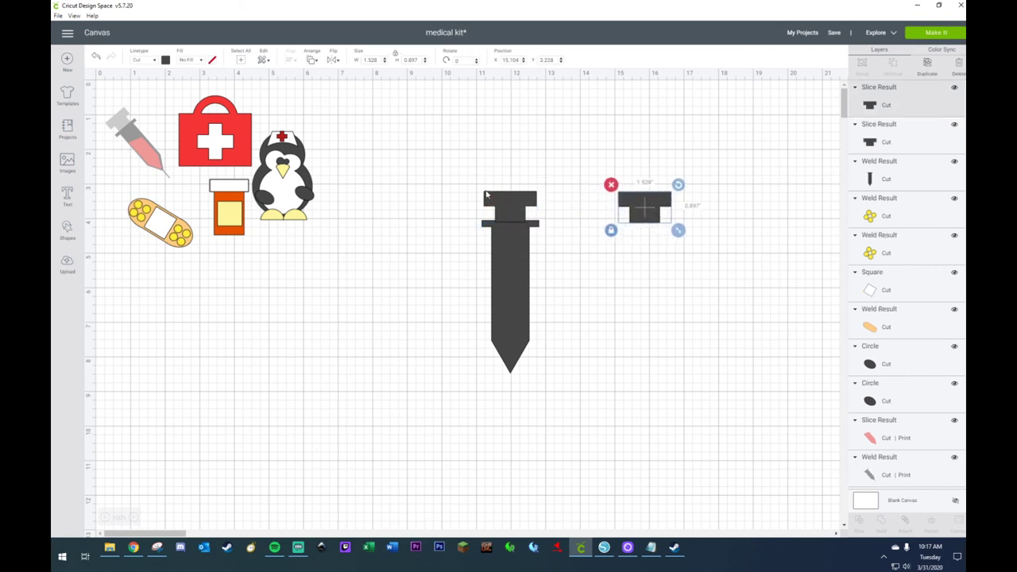
- Nudge the T-shaped piece slightly upward where it meets the flange bar of the pointed shape
drag(497, 162, 511, 379)
right_click(512, 377)
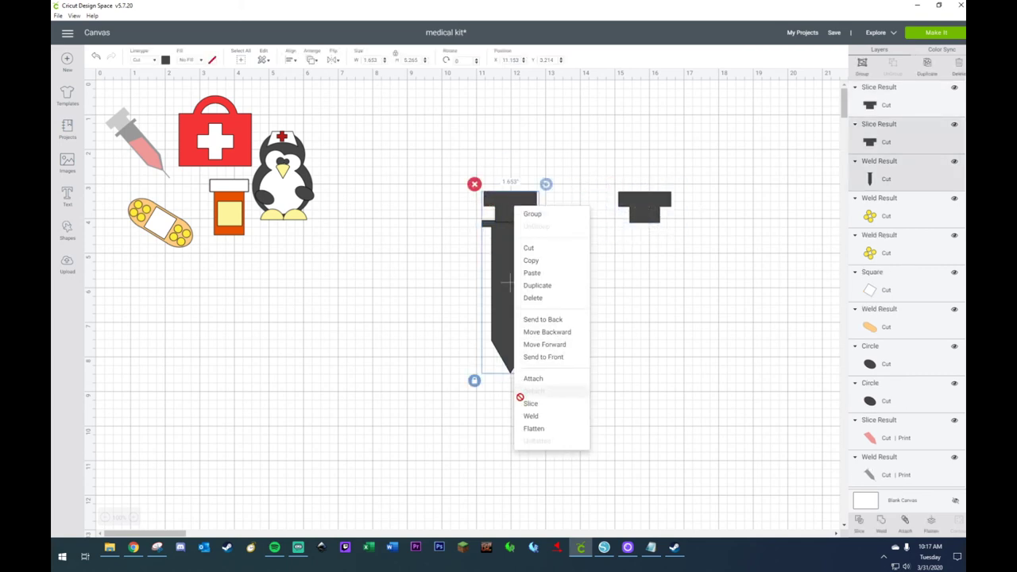
click(473, 333)
click(505, 212)
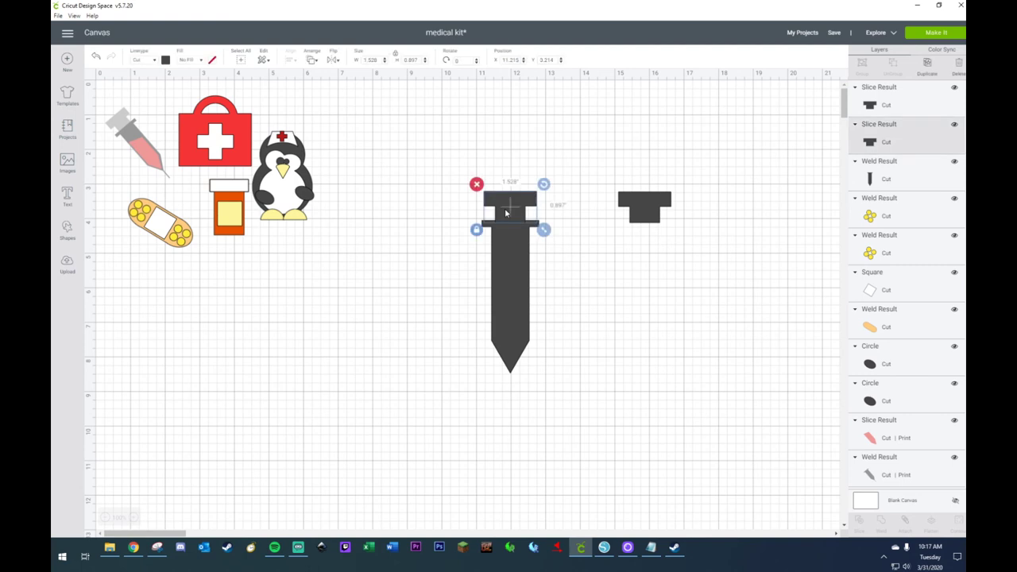
key(Up)
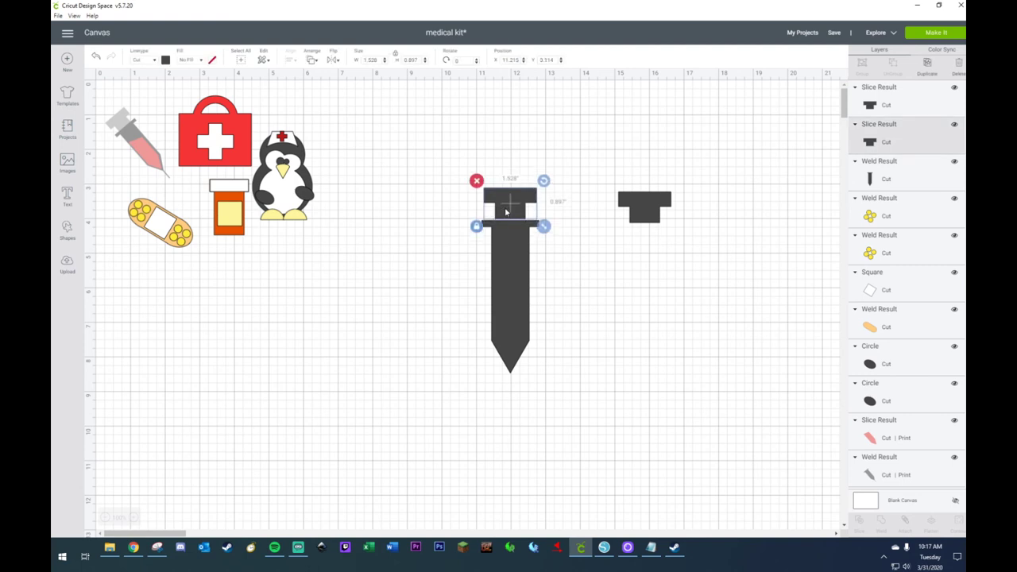
click(506, 152)
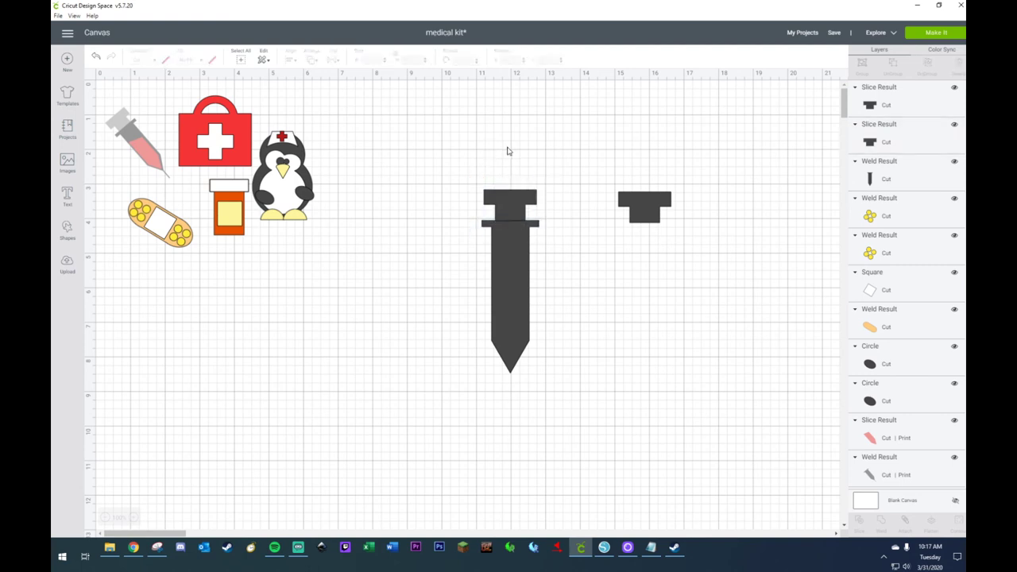
- Weld the T-shaped piece and the pointed barrel beneath it into one shape
drag(516, 227, 518, 326)
right_click(518, 325)
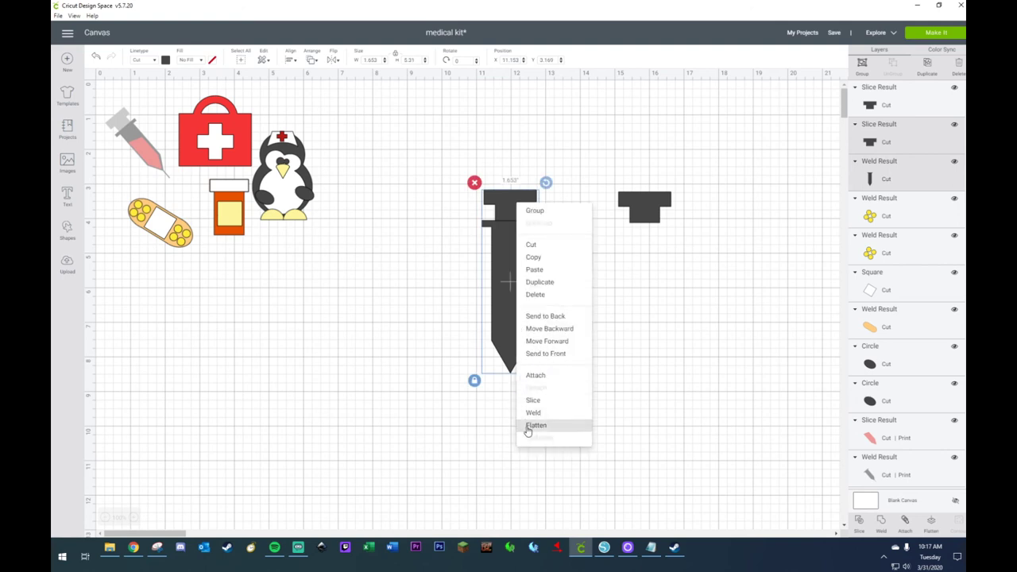
click(536, 412)
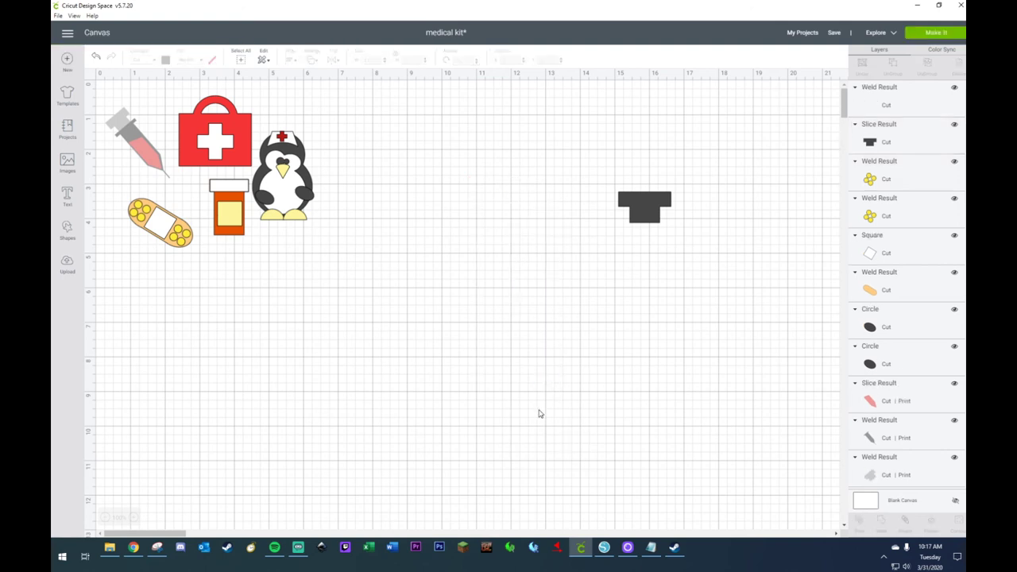
- Change the material color of the separate T-shaped copy to light gray
click(639, 205)
click(515, 238)
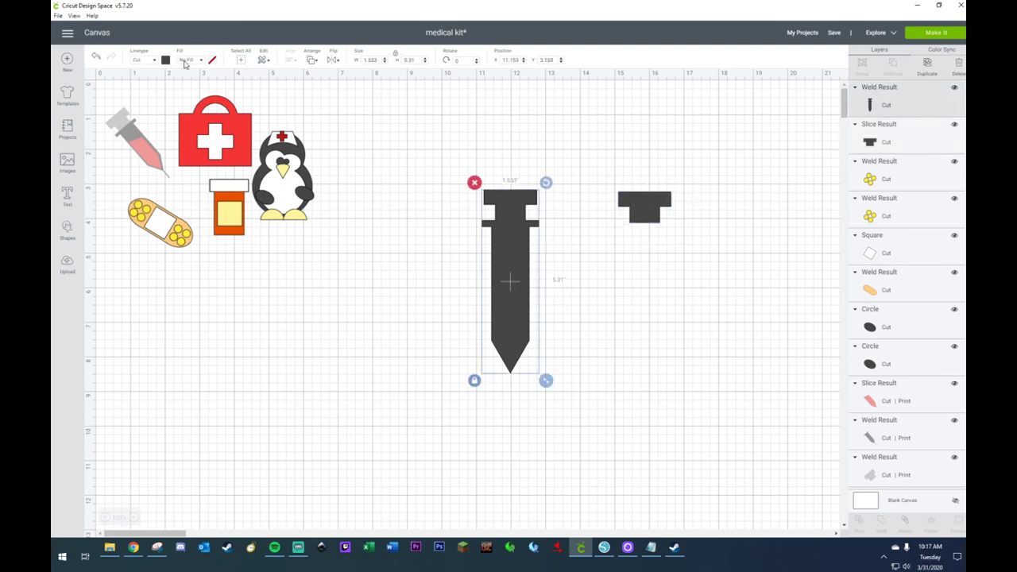
click(638, 209)
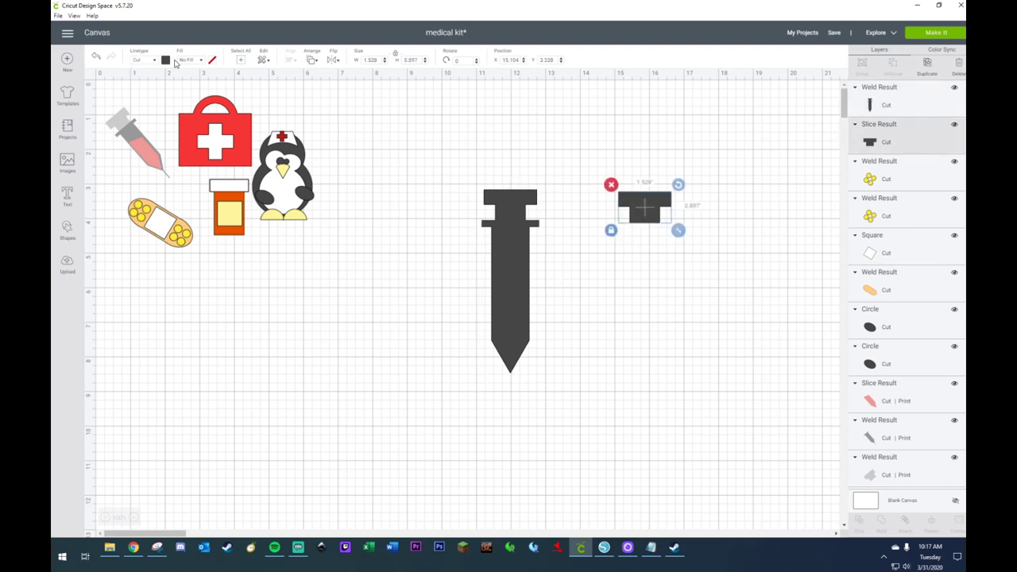
click(166, 61)
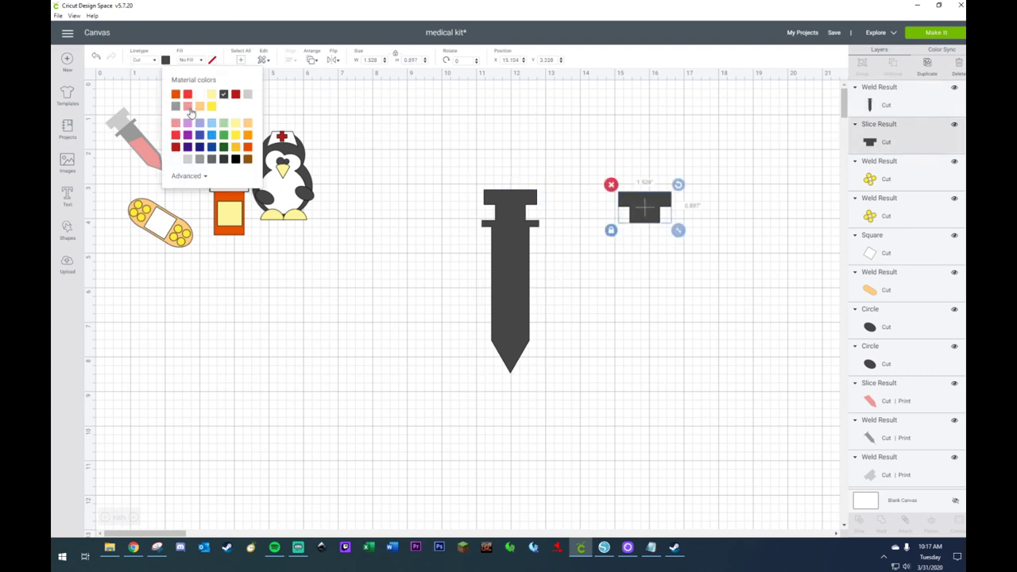
click(247, 95)
click(666, 283)
- Place the light gray T-shaped piece over the welded shape's plunger at about X 11.215, Y 3.17, with the welded shape behind it
drag(653, 209, 514, 213)
right_click(518, 248)
click(549, 357)
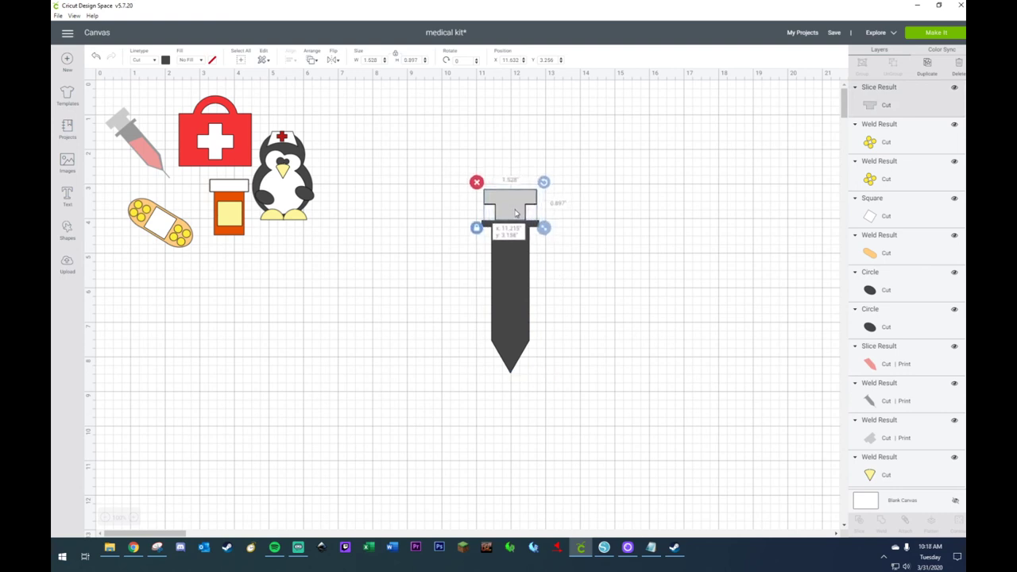
- Change the welded syringe shape's material color to medium gray
click(502, 259)
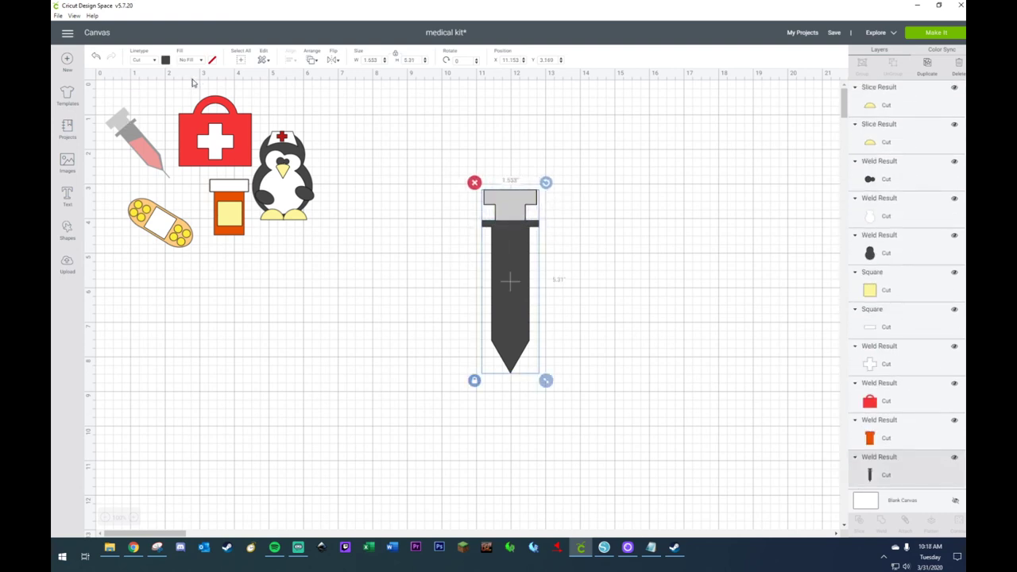
click(167, 61)
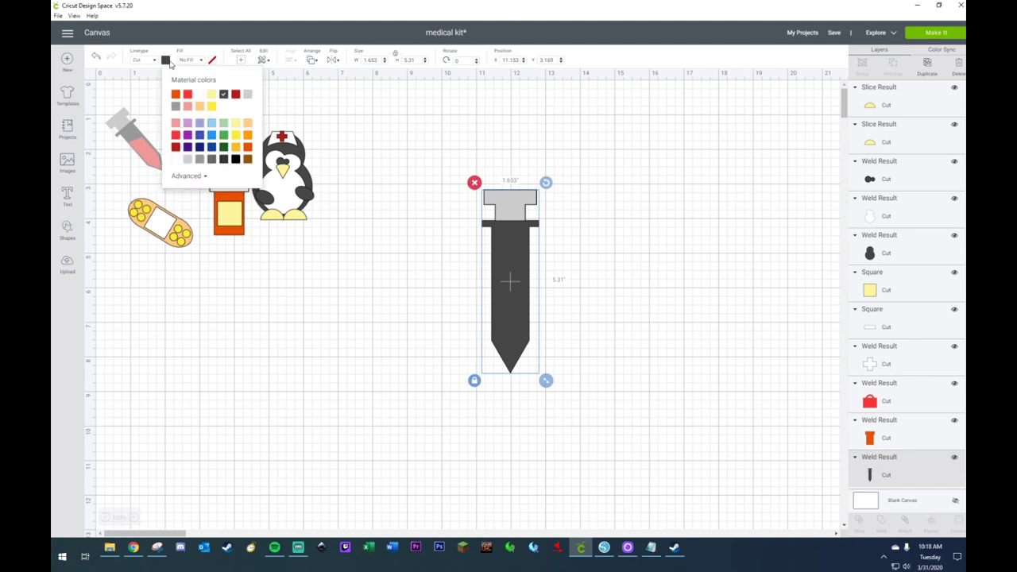
click(176, 109)
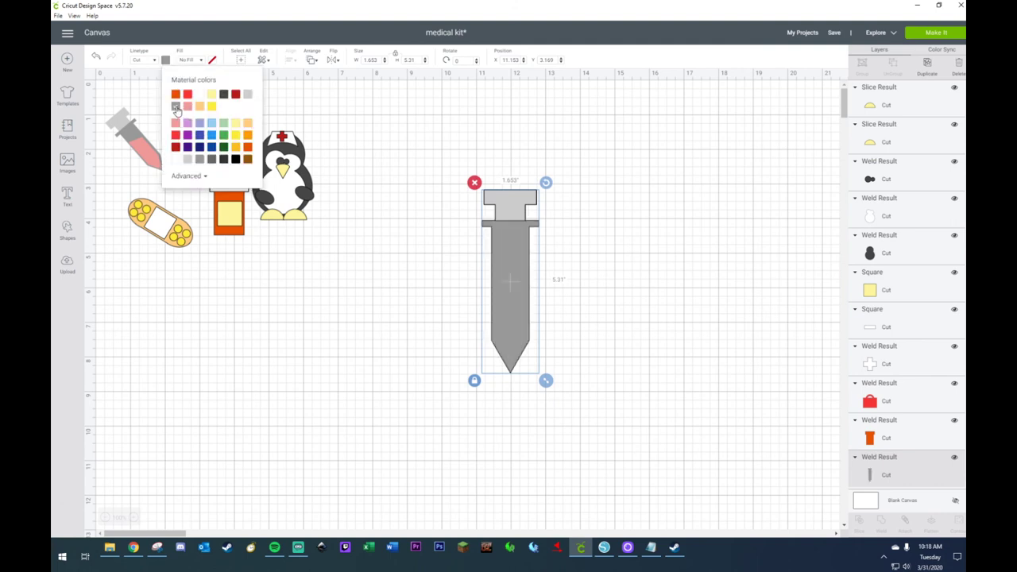
click(360, 307)
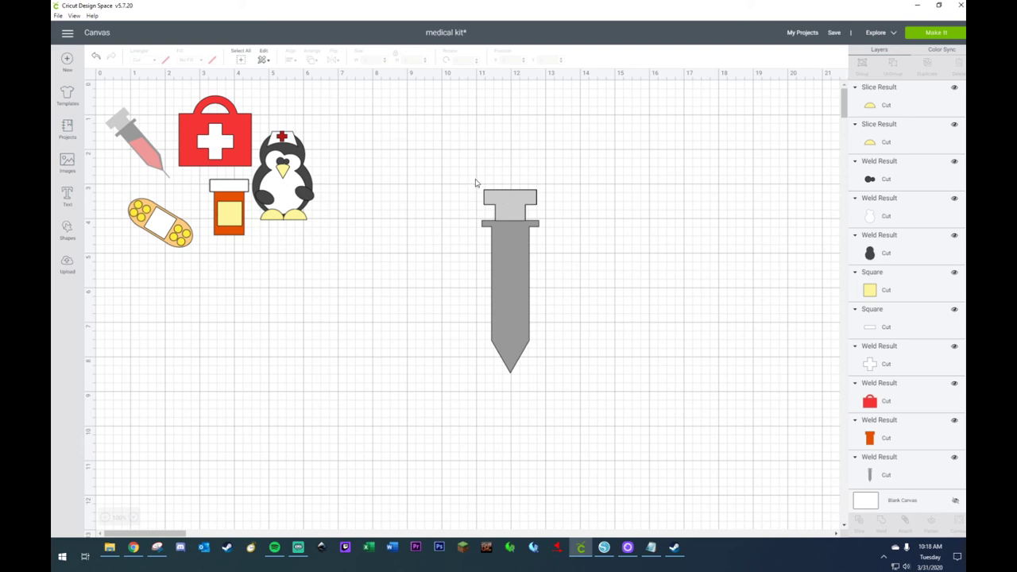
- Duplicate the medium gray syringe shape and place the copy below the penguin at about X 5.93, Y 4.68
drag(426, 164, 566, 408)
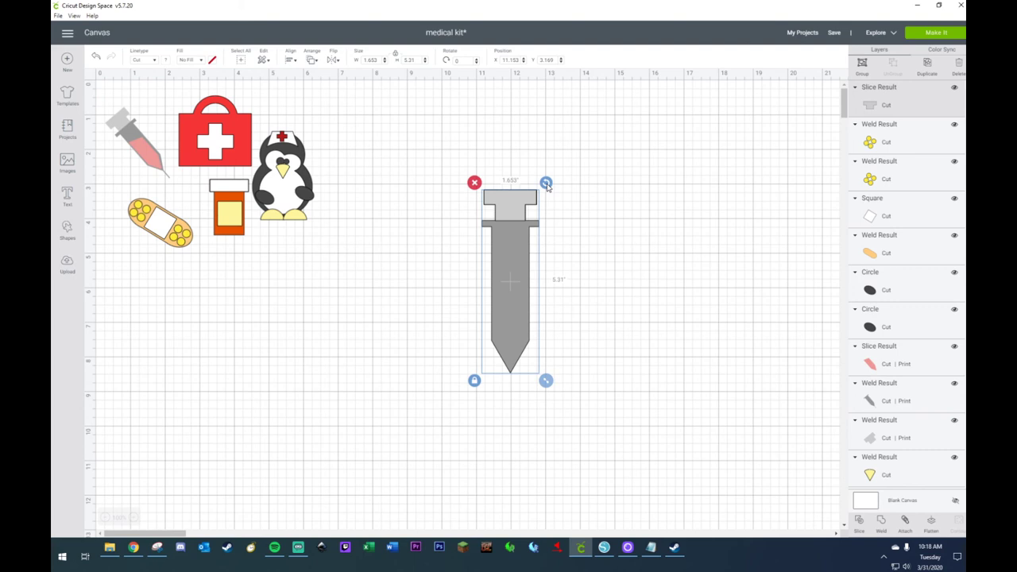
click(622, 254)
click(524, 271)
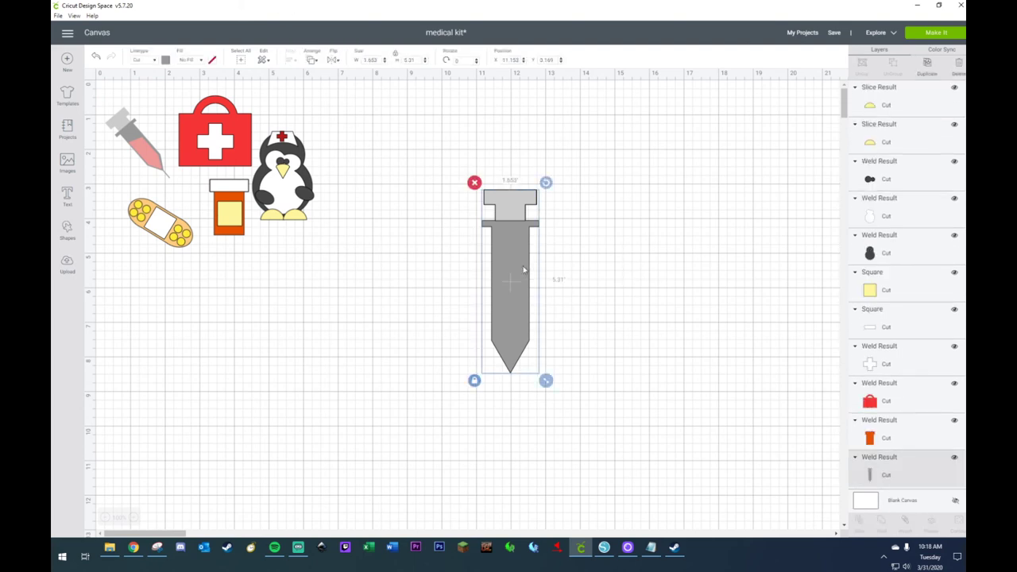
key(ctrl+d)
drag(523, 267, 330, 294)
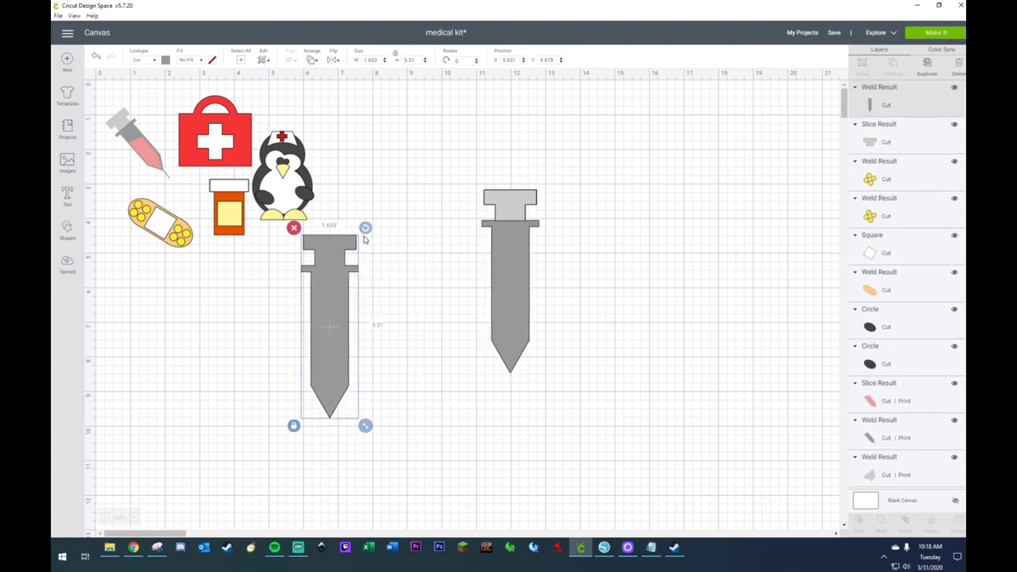
- Try rotating the copy to about 315 degrees, undo it, and reposition the copy at about X 7.42, Y 5.71
drag(364, 238, 426, 366)
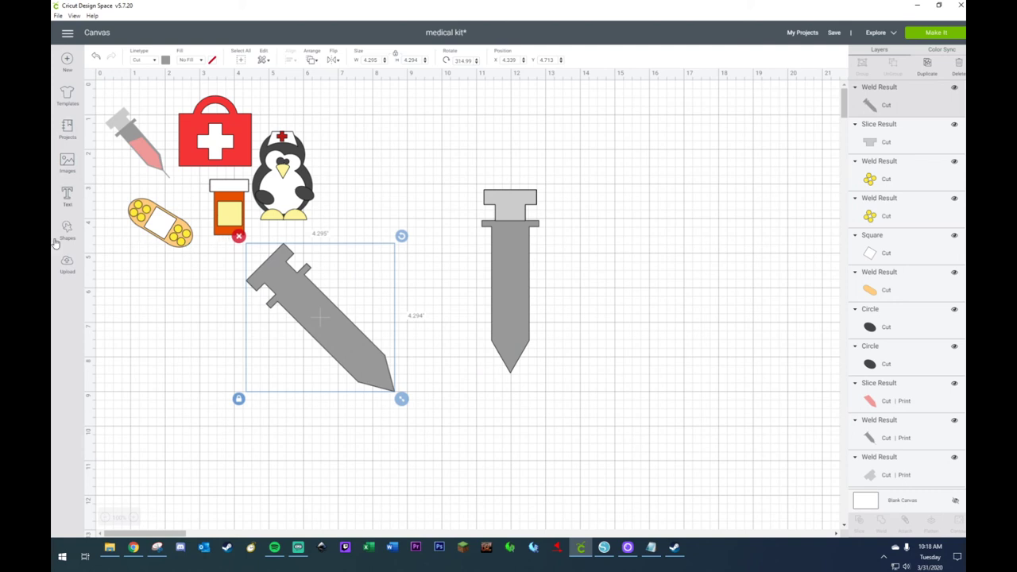
click(95, 57)
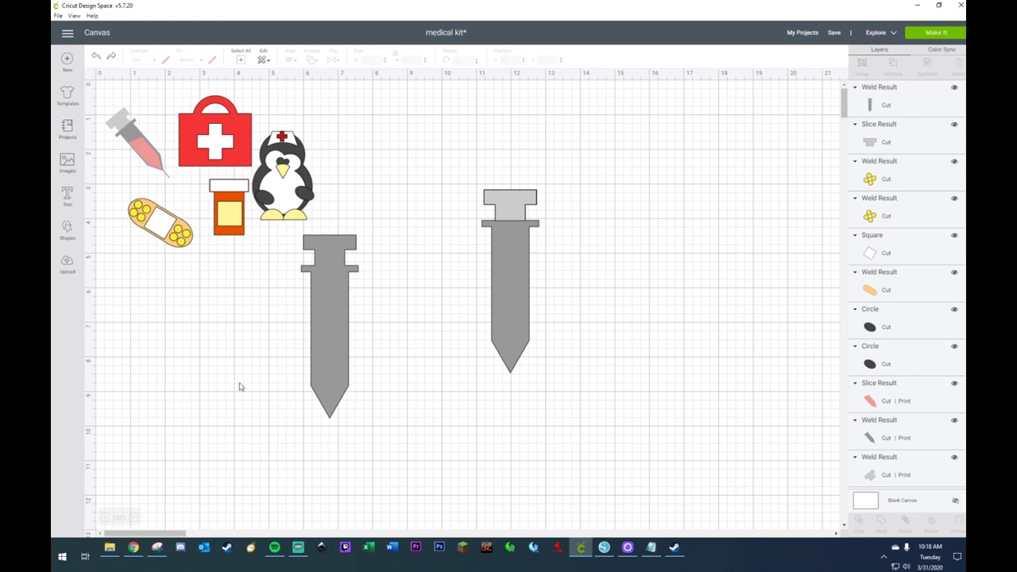
drag(338, 326, 387, 367)
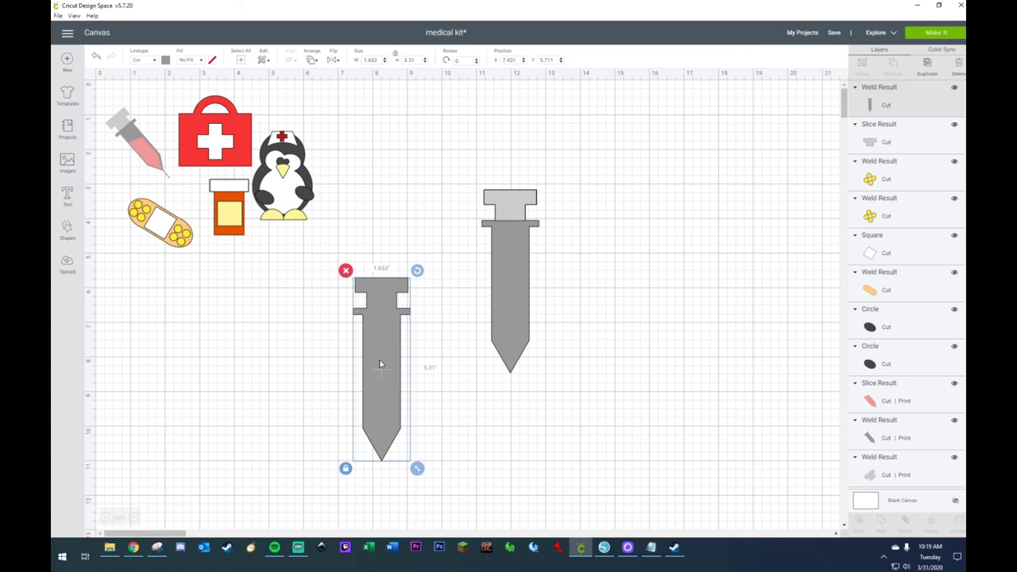
- Insert a square and place it beside the syringe copy at about X 3.21, Y 5.49
click(67, 232)
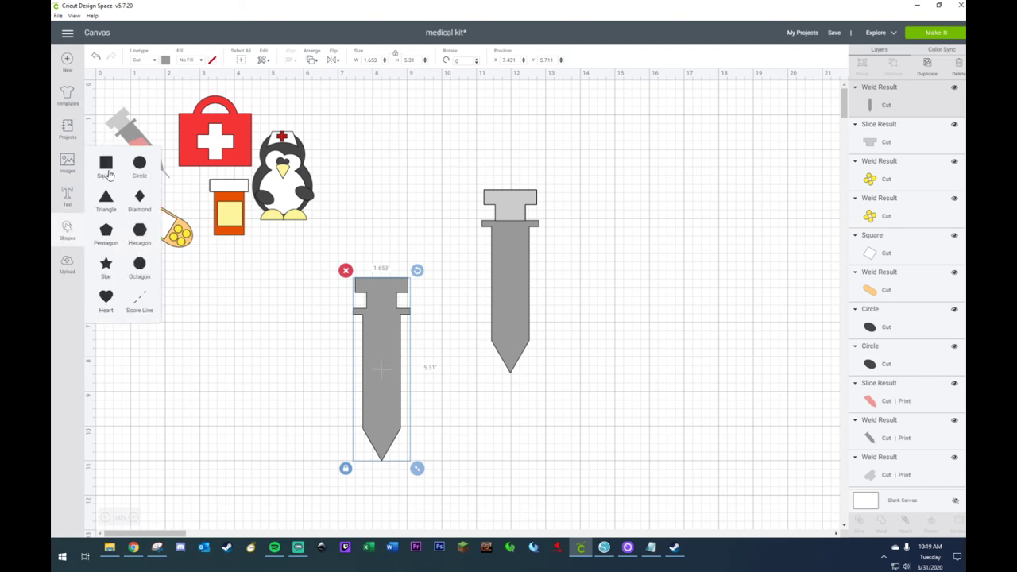
click(120, 178)
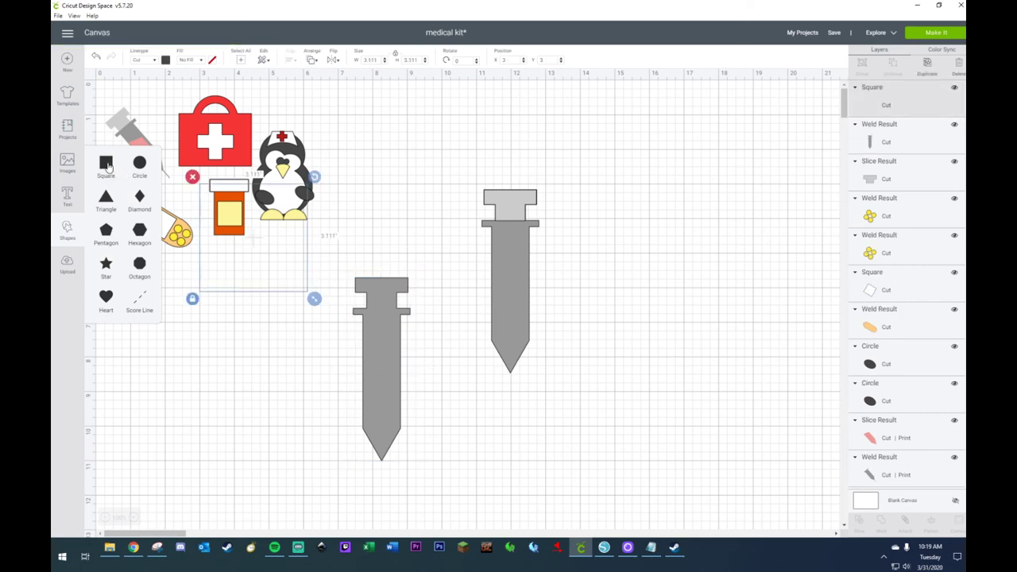
drag(254, 258, 263, 347)
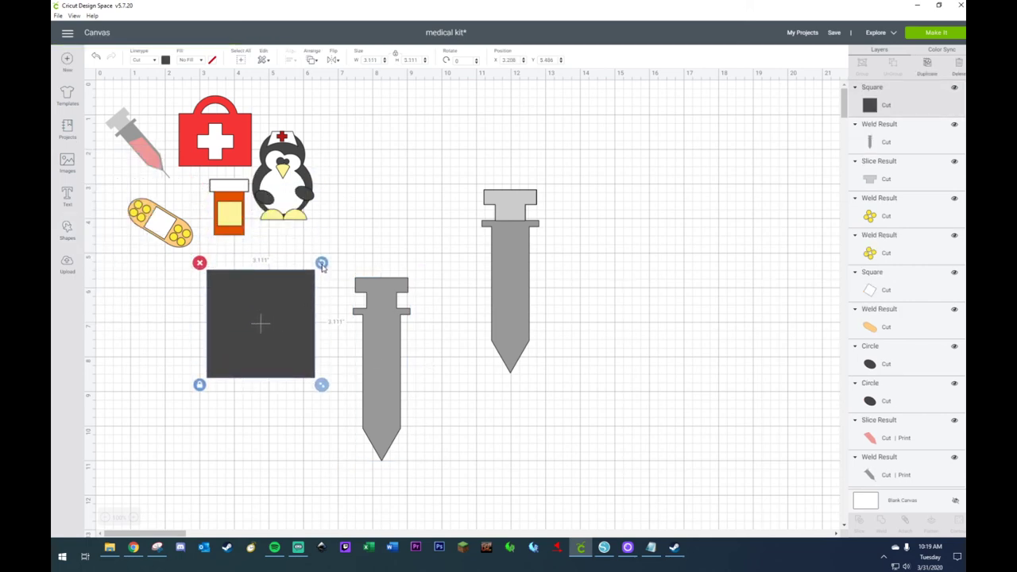
- Rotate the square to about 43.5 degrees and place it over the syringe copy's upper part at about X 6.54, Y 4.25
drag(322, 264, 344, 301)
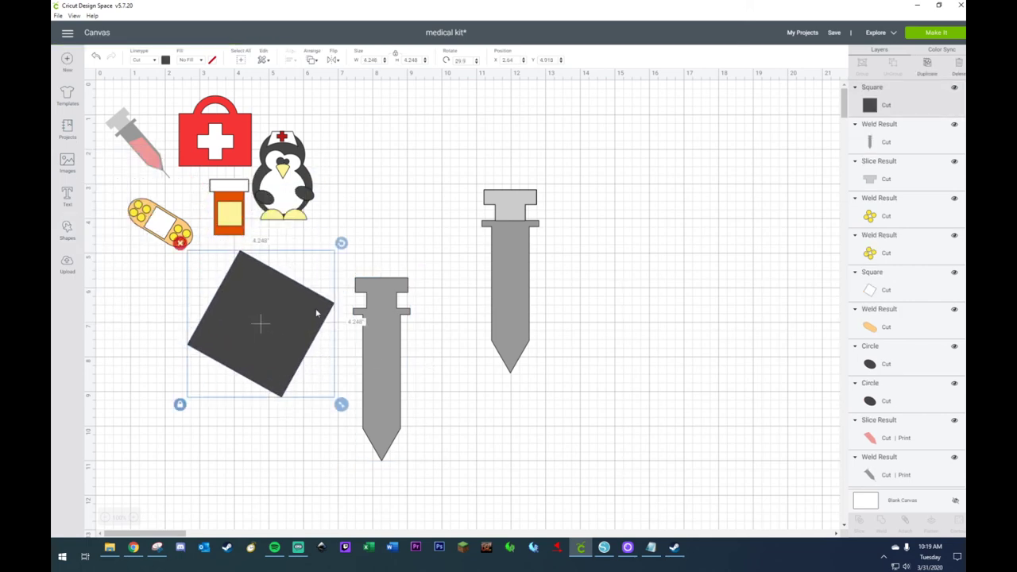
drag(288, 317, 427, 309)
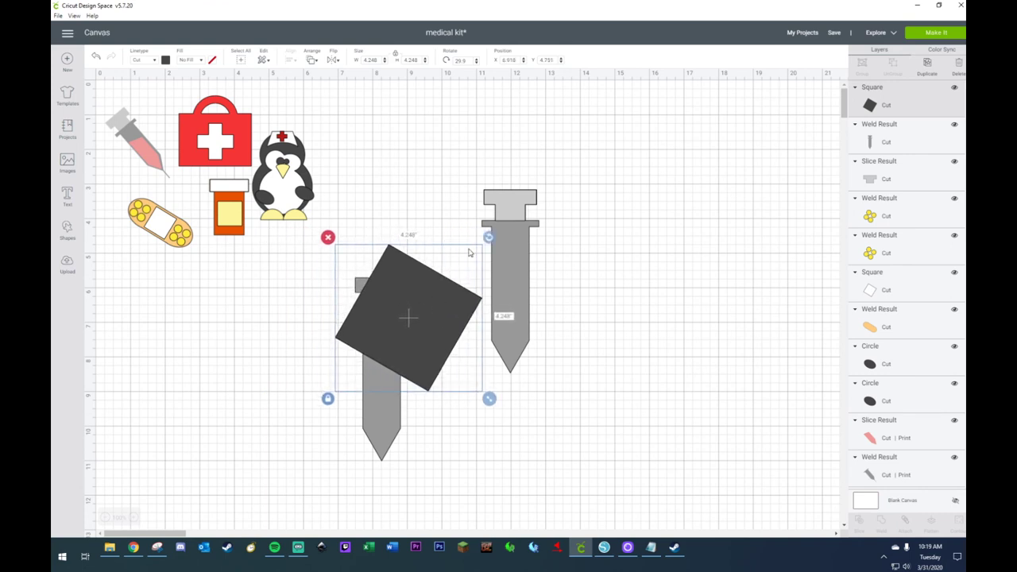
drag(491, 237, 509, 261)
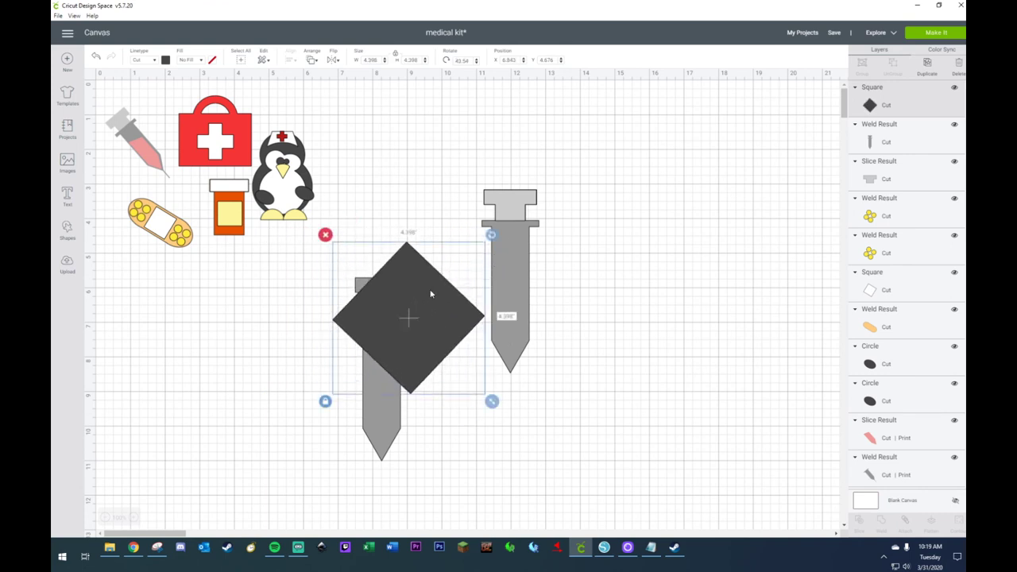
drag(431, 291, 414, 280)
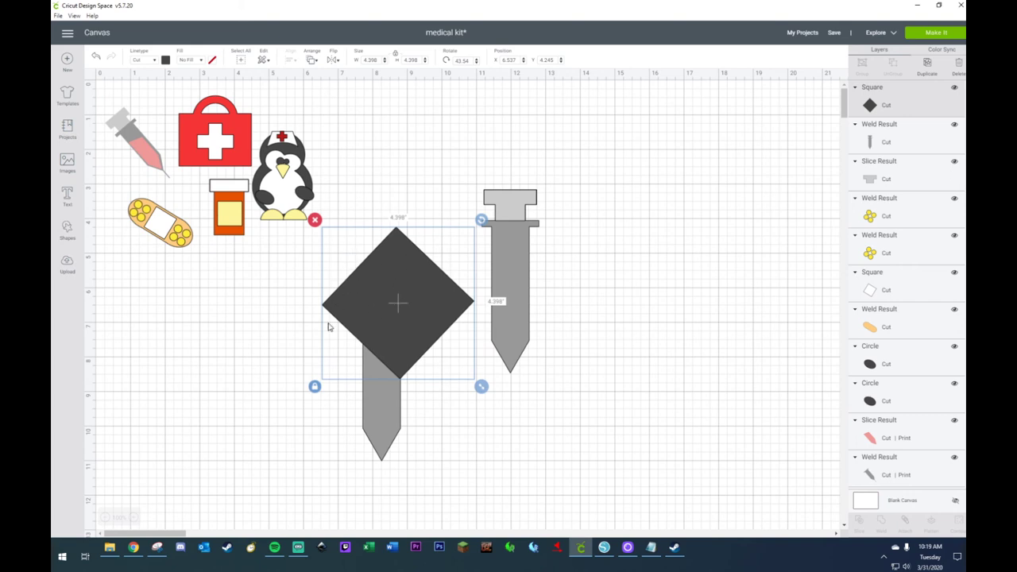
- Slice the syringe copy with the rotated square that overlaps it
click(272, 295)
drag(307, 282, 405, 382)
right_click(407, 380)
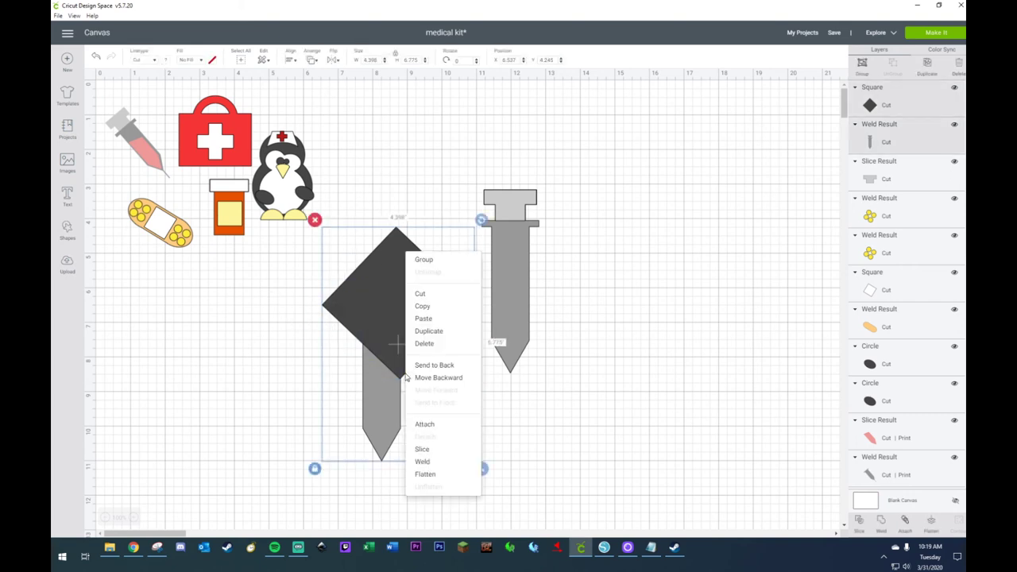
click(421, 449)
- Pull the pointed lower piece out of the slice result and delete the remaining square and upper syringe pieces
drag(364, 400, 300, 418)
click(326, 240)
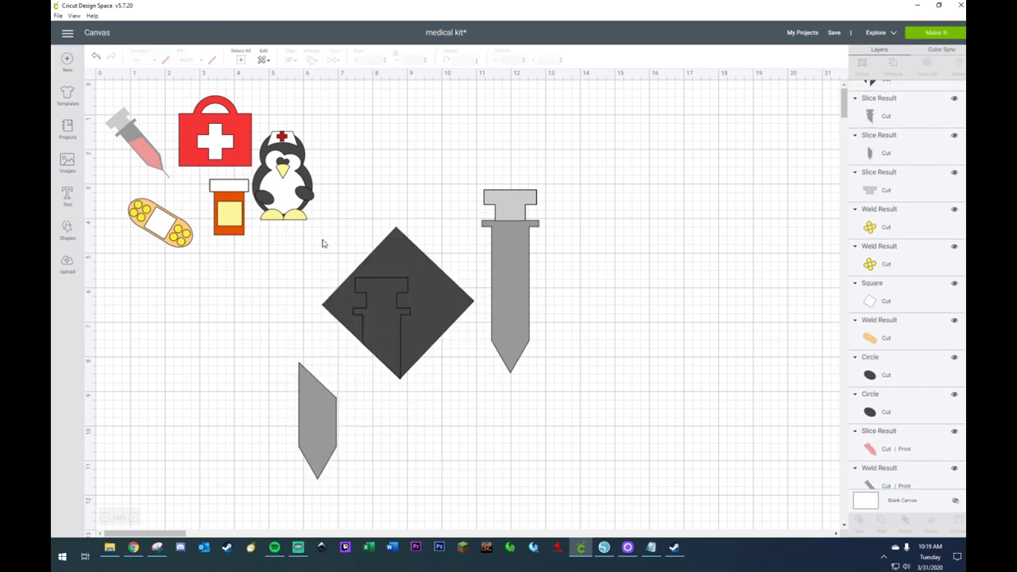
drag(332, 248, 556, 382)
click(546, 354)
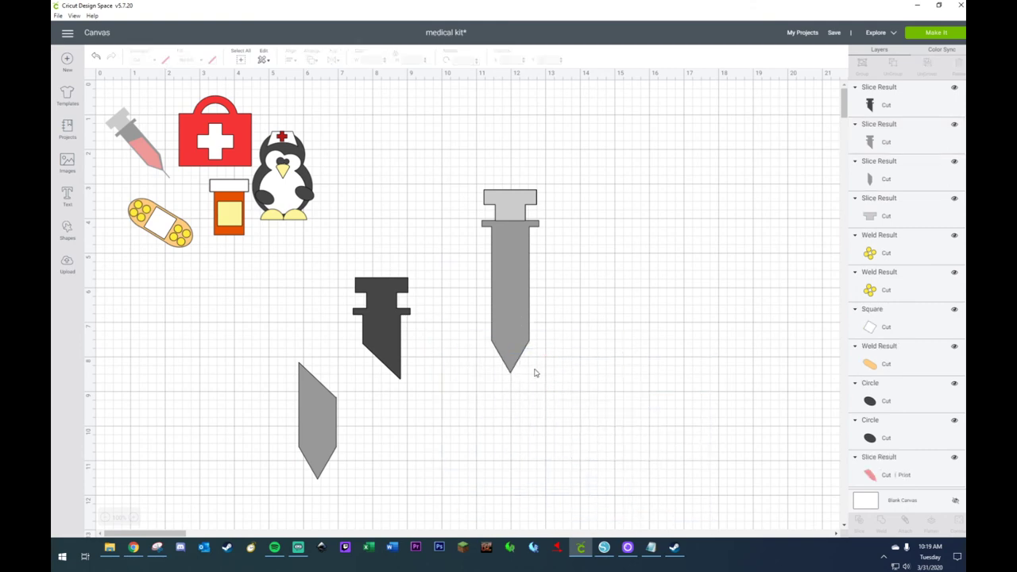
drag(387, 214, 413, 347)
key(Delete)
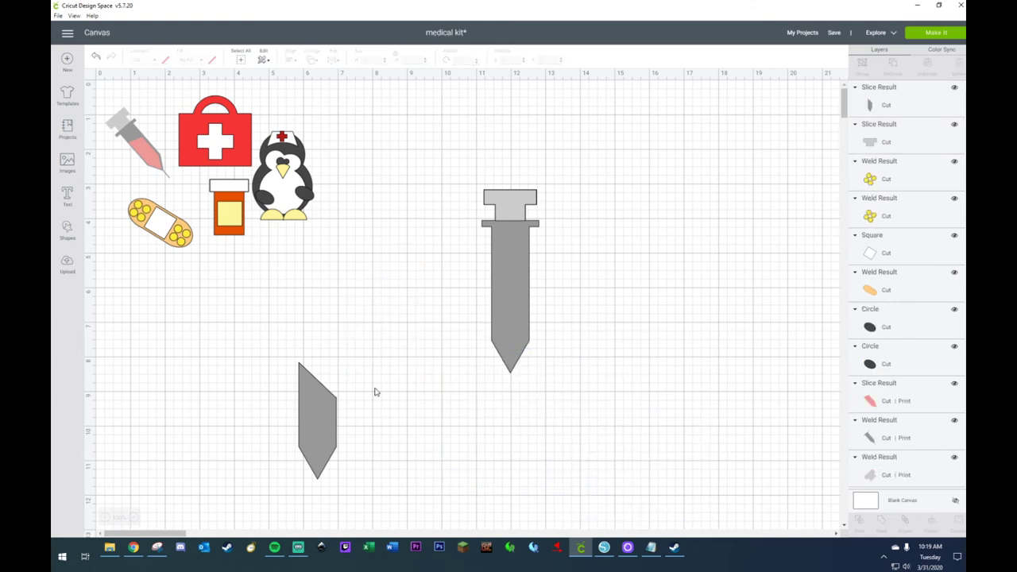
- Change the pointed slice piece's material color to pink and place it beside the gray barrel at about X 9.6, Y 5.02
click(311, 437)
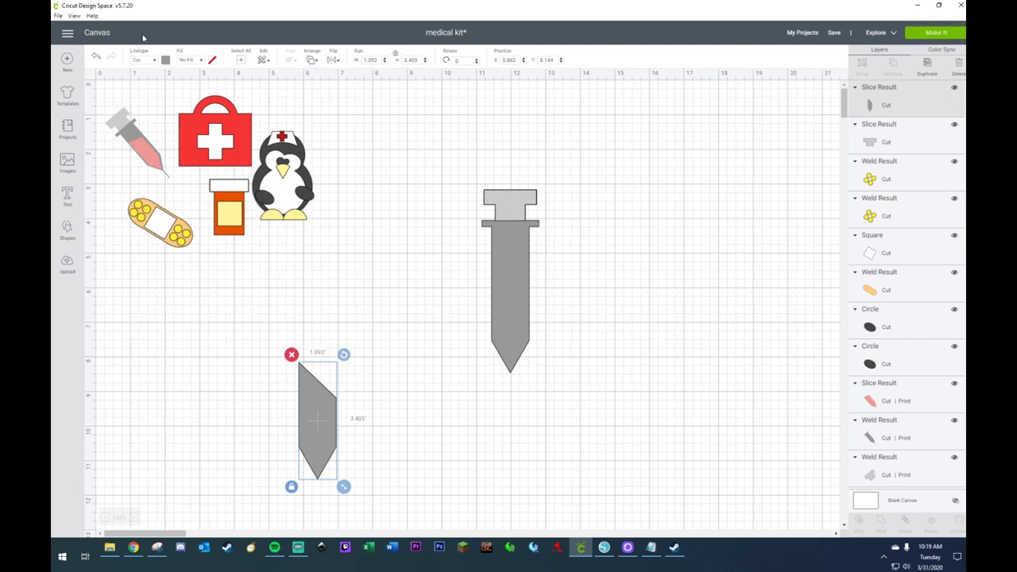
click(166, 59)
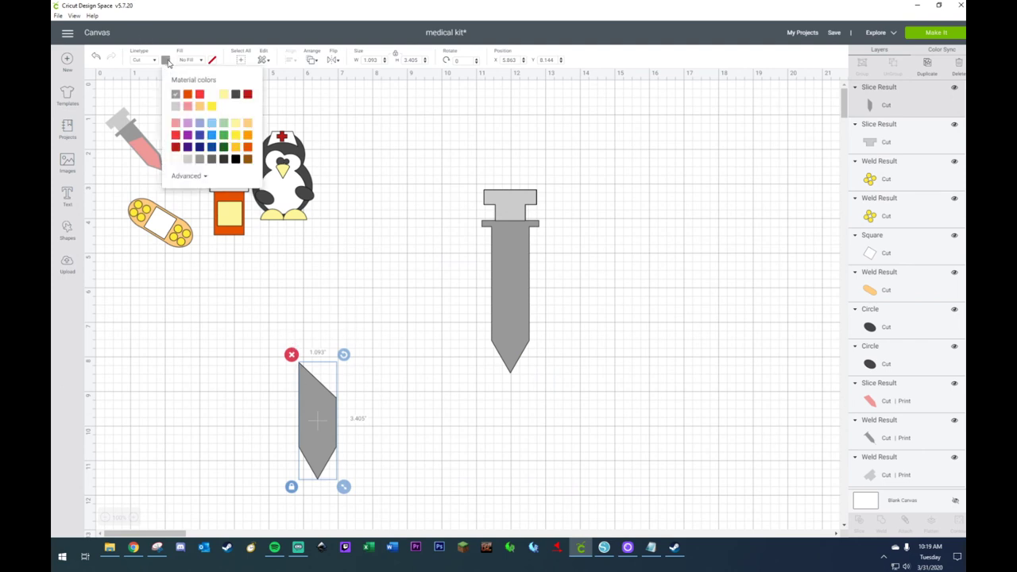
click(187, 106)
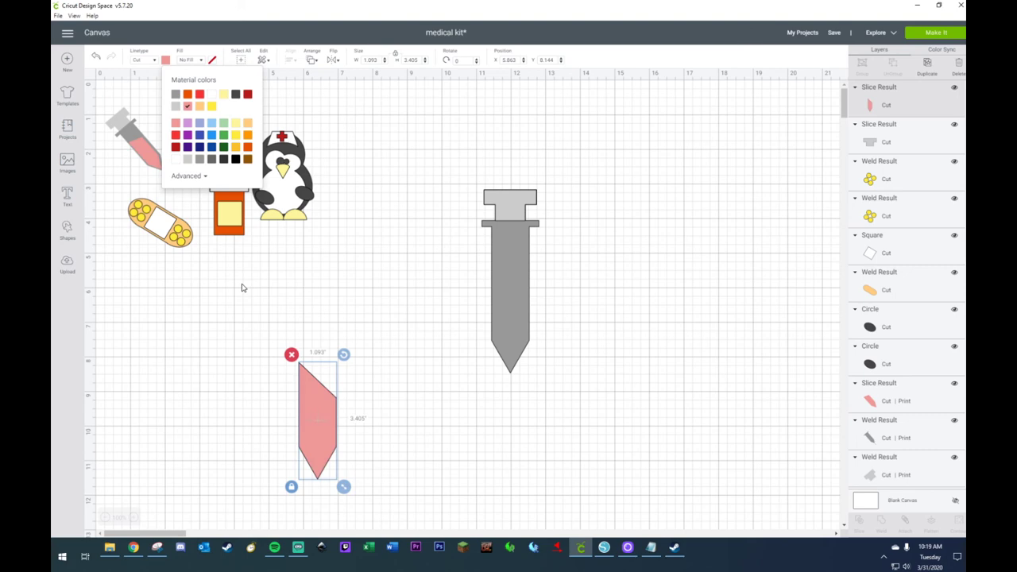
click(319, 304)
drag(321, 423, 447, 317)
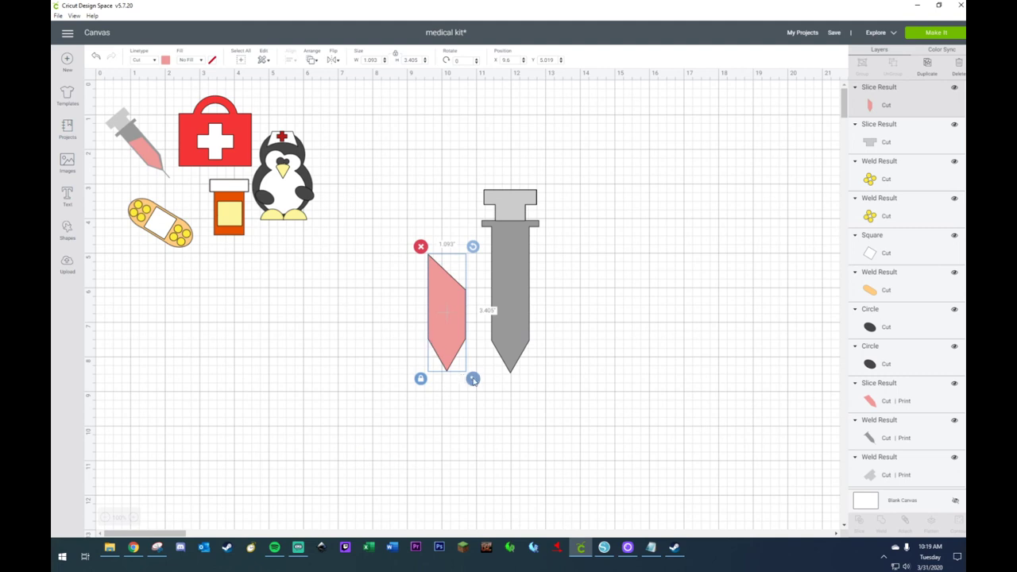
- Shrink the pink piece to about 0.977 by 3.044 in and place it inside the gray barrel at about X 11.488, Y 5.296
drag(473, 380, 468, 366)
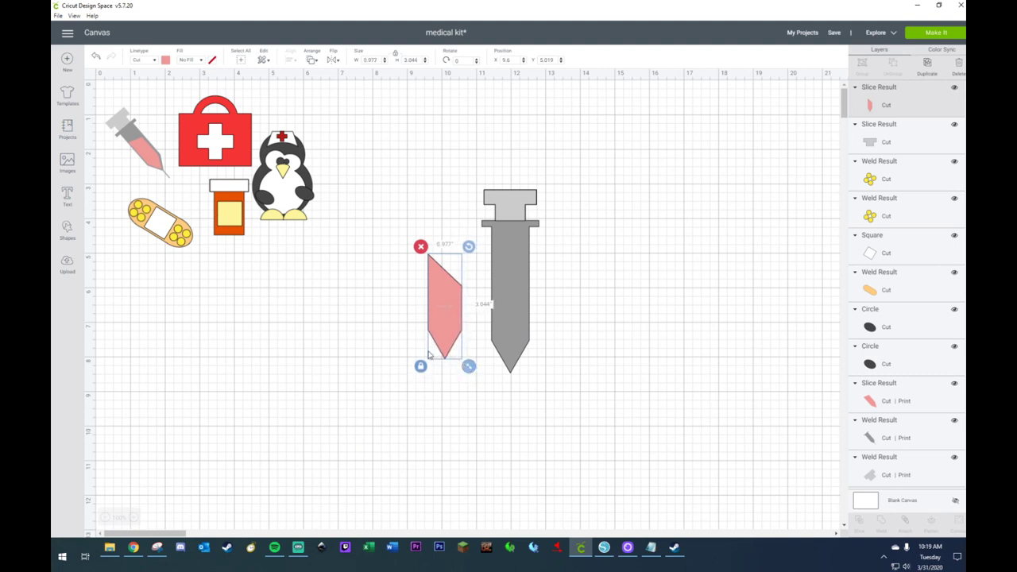
drag(458, 310, 526, 318)
click(428, 321)
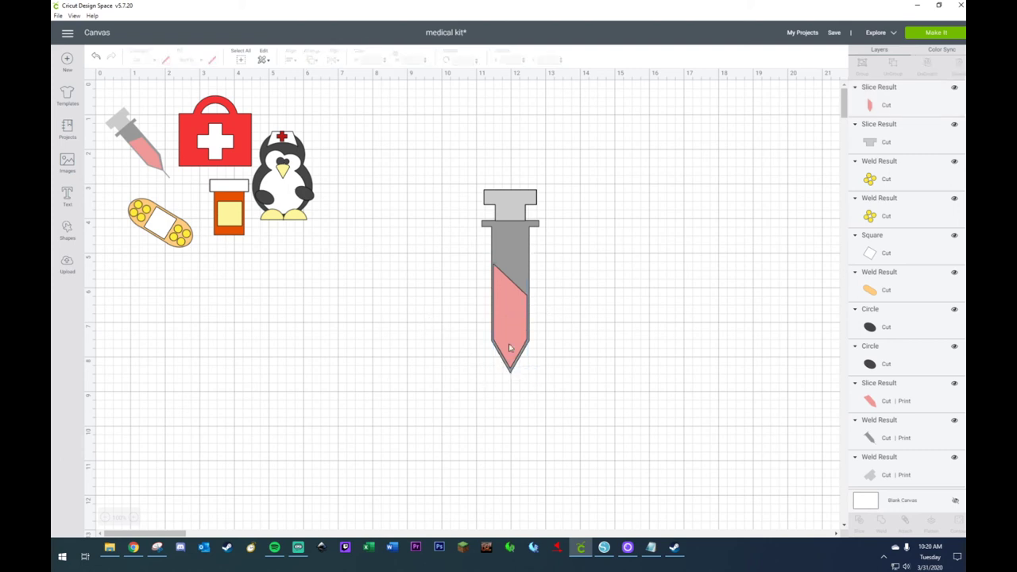
click(508, 293)
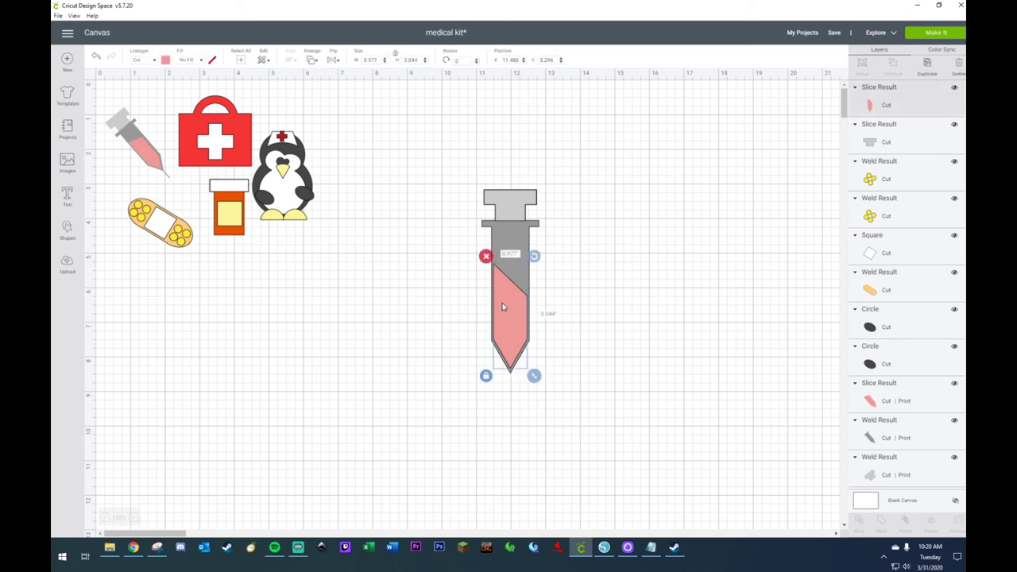
click(470, 198)
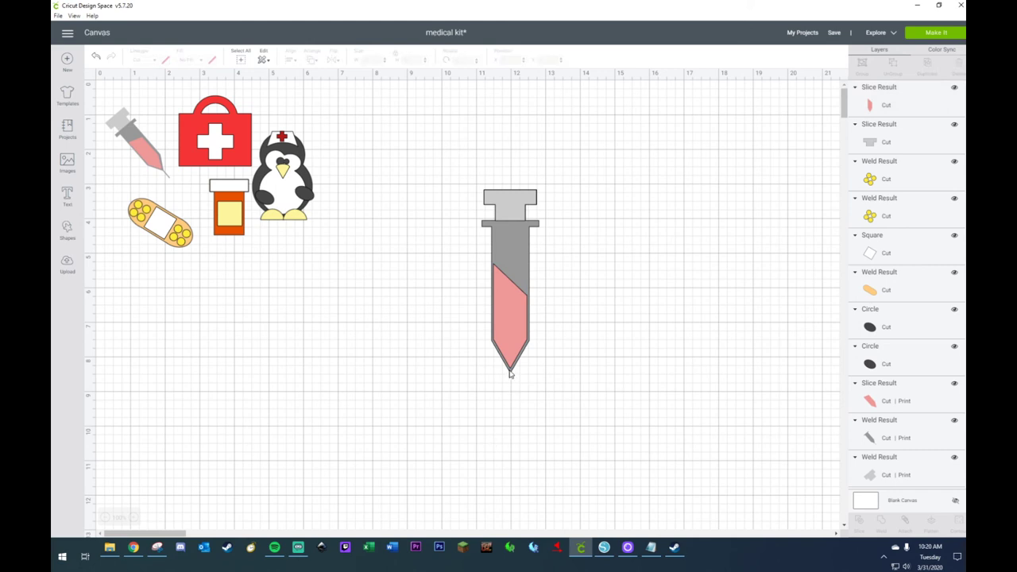
- Add a square in the empty canvas area and reshape it into a thin vertical bar about 0.083 by 2.111 in
click(67, 230)
click(106, 163)
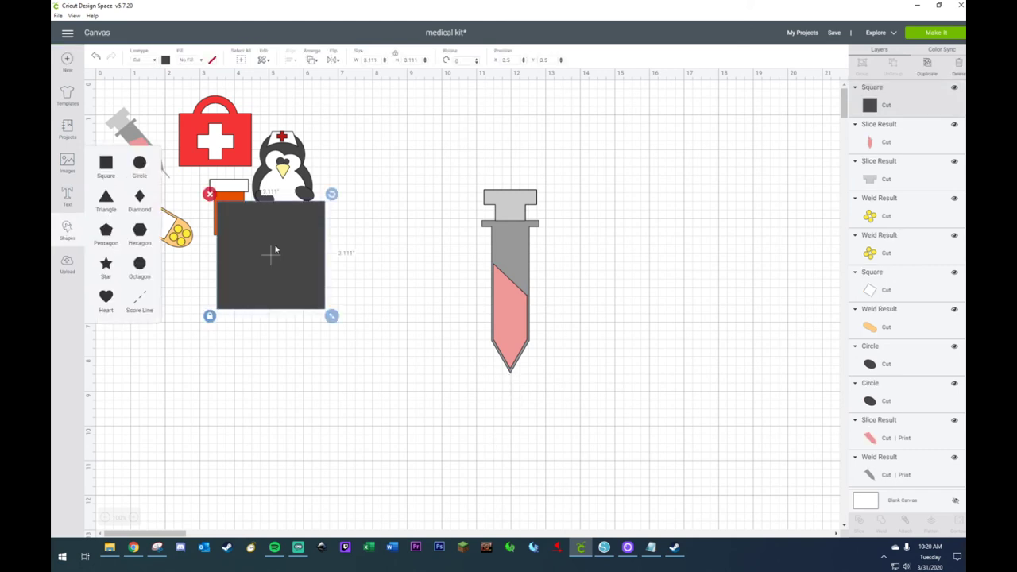
drag(278, 251, 348, 303)
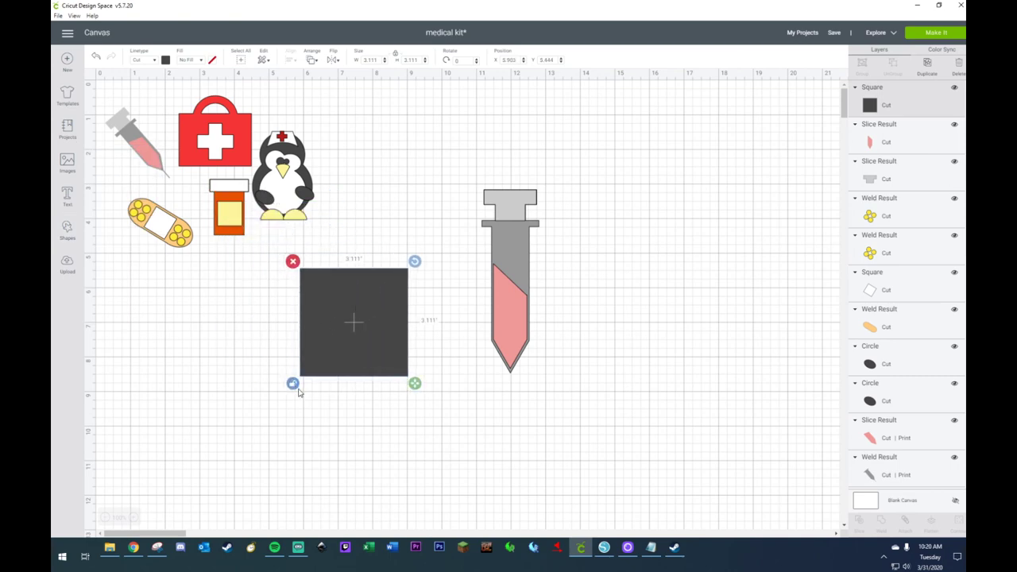
drag(414, 384, 333, 372)
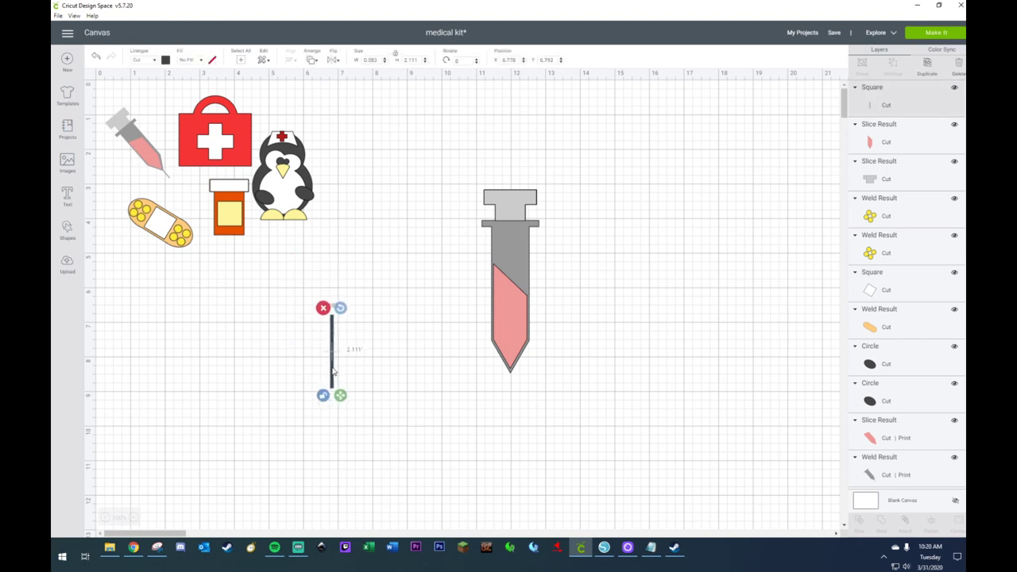
- Add another square, tilt it across the thin bar's lower end, and slice the bar with it
click(61, 232)
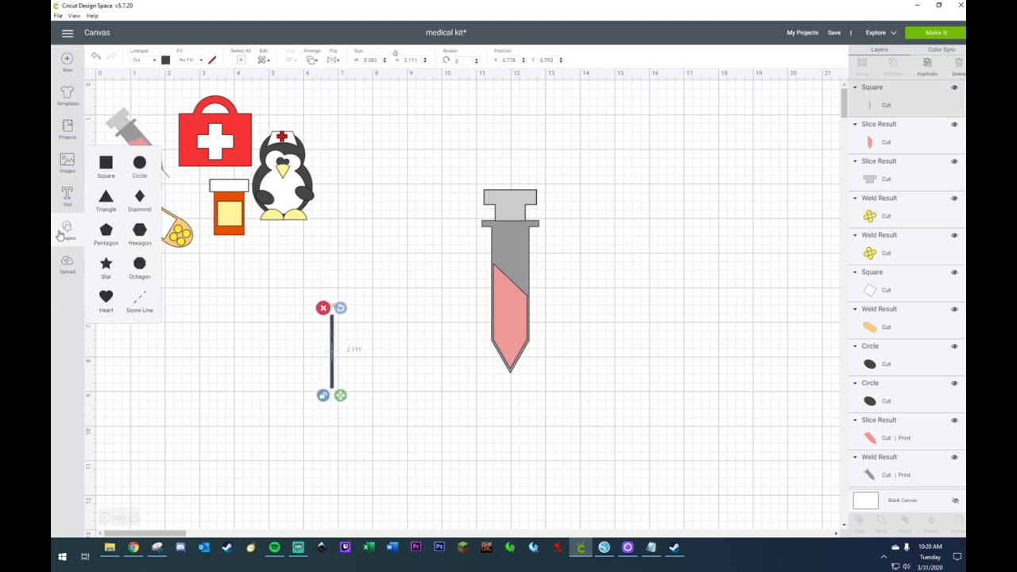
click(106, 162)
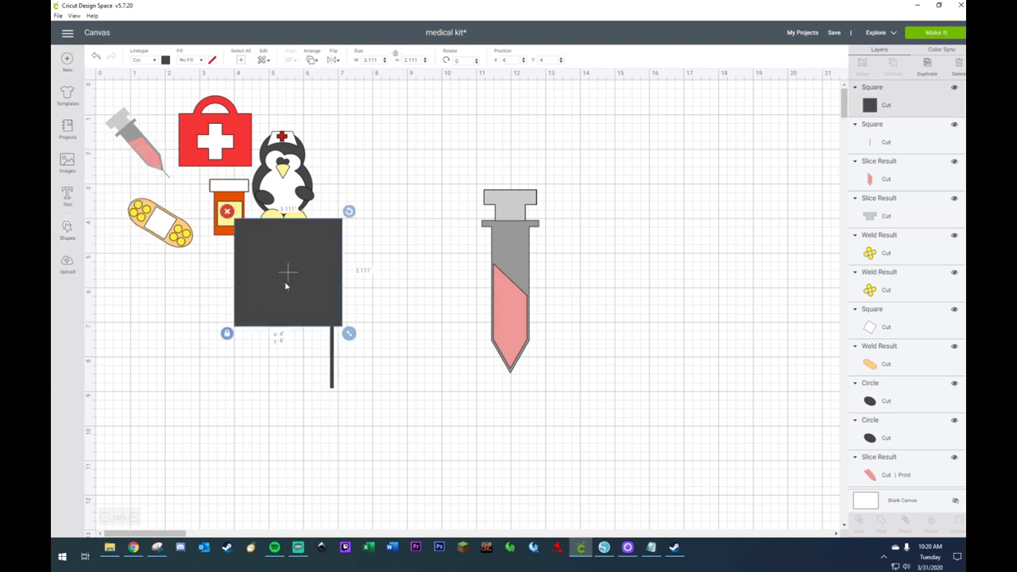
drag(284, 279, 379, 441)
drag(446, 368, 396, 372)
drag(300, 291, 373, 401)
right_click(372, 401)
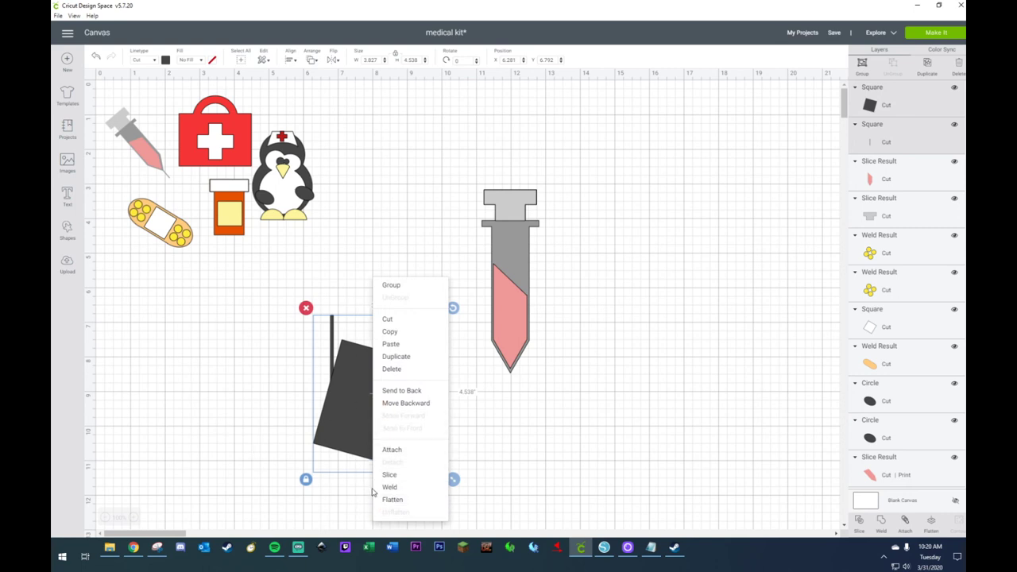
click(395, 479)
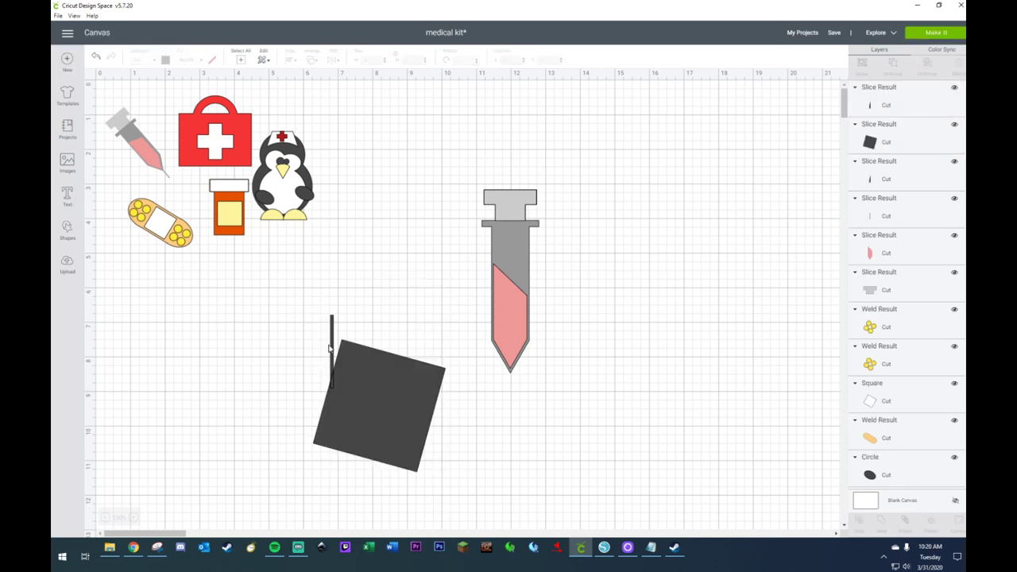
- Separate the slice results, keeping the angled-tip needle piece and deleting the leftover square and bar pieces
click(334, 349)
drag(330, 310, 365, 368)
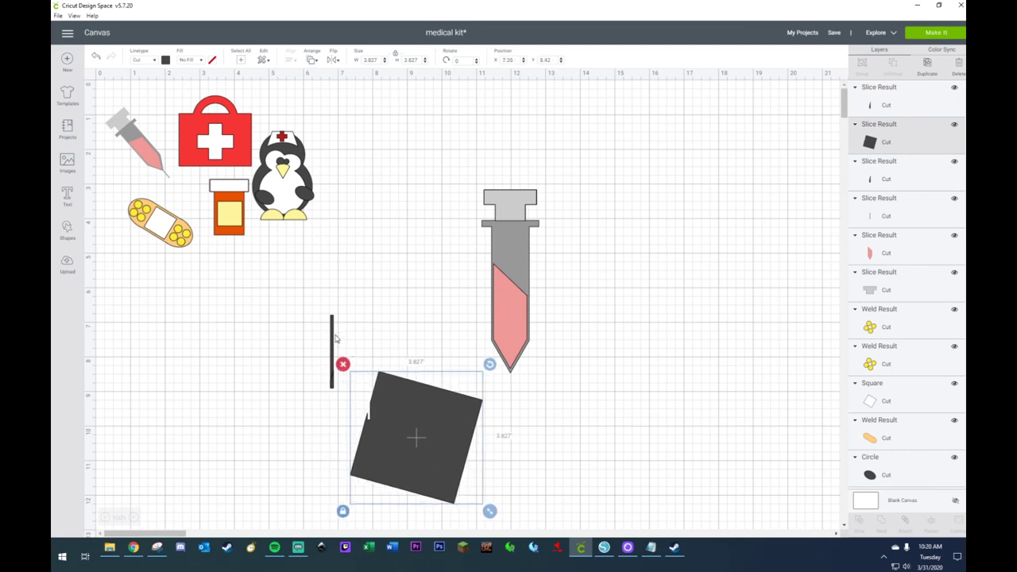
click(332, 301)
drag(332, 300, 366, 285)
drag(311, 369, 377, 436)
key(Delete)
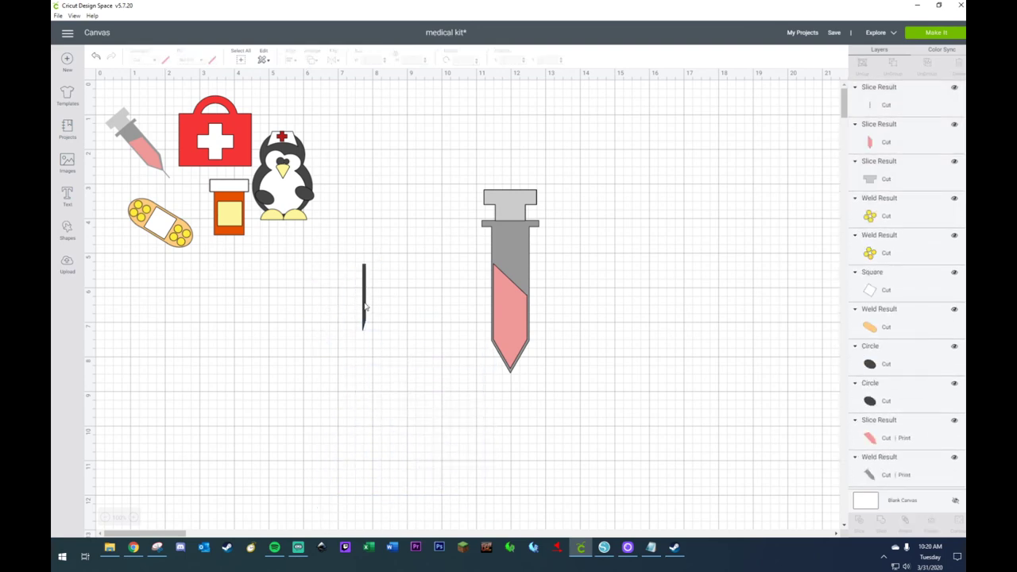
- Place the needle over the barrel's pointed tip and center it horizontally with the barrel
drag(366, 307, 513, 402)
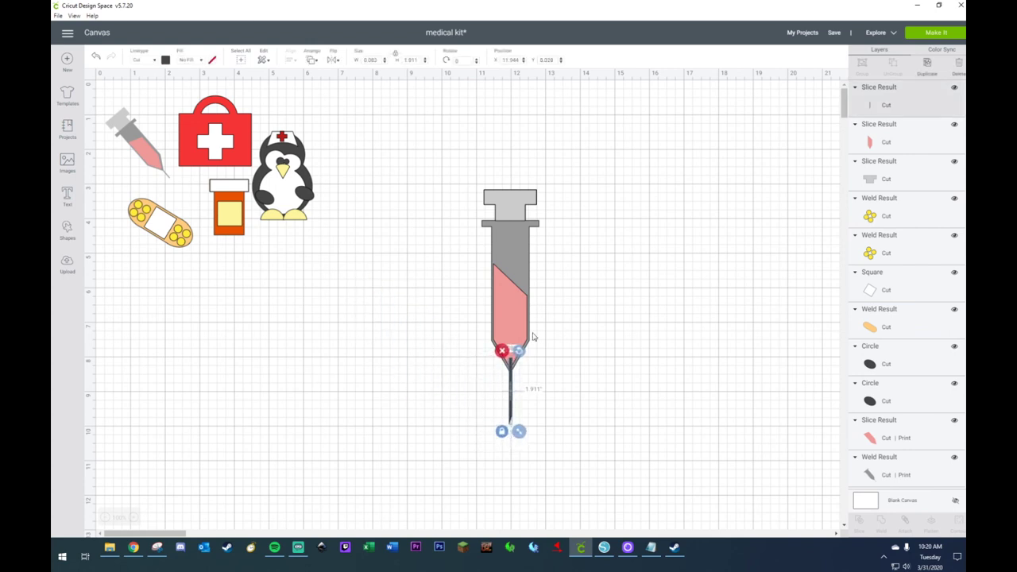
click(512, 233)
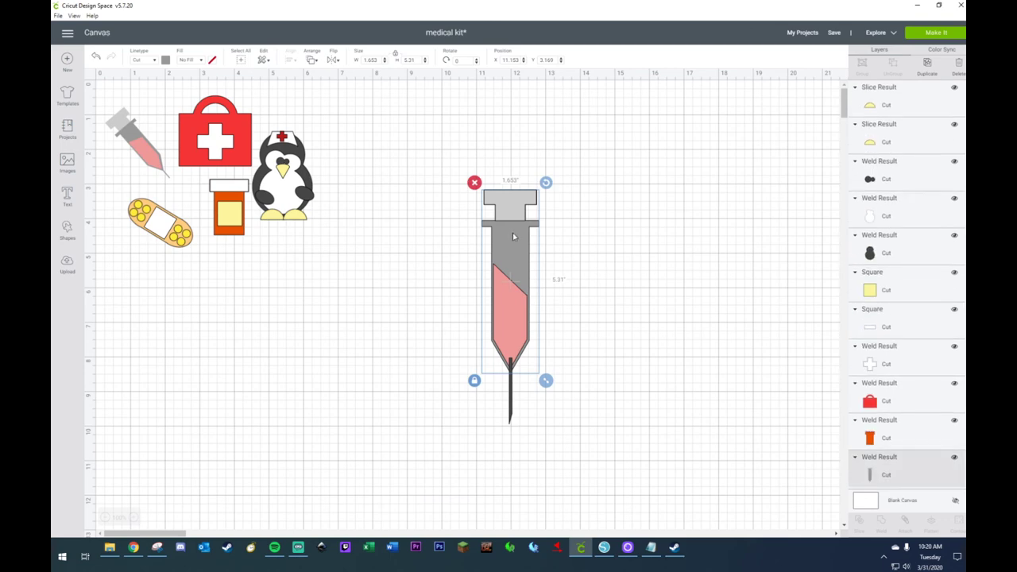
shift+click(511, 417)
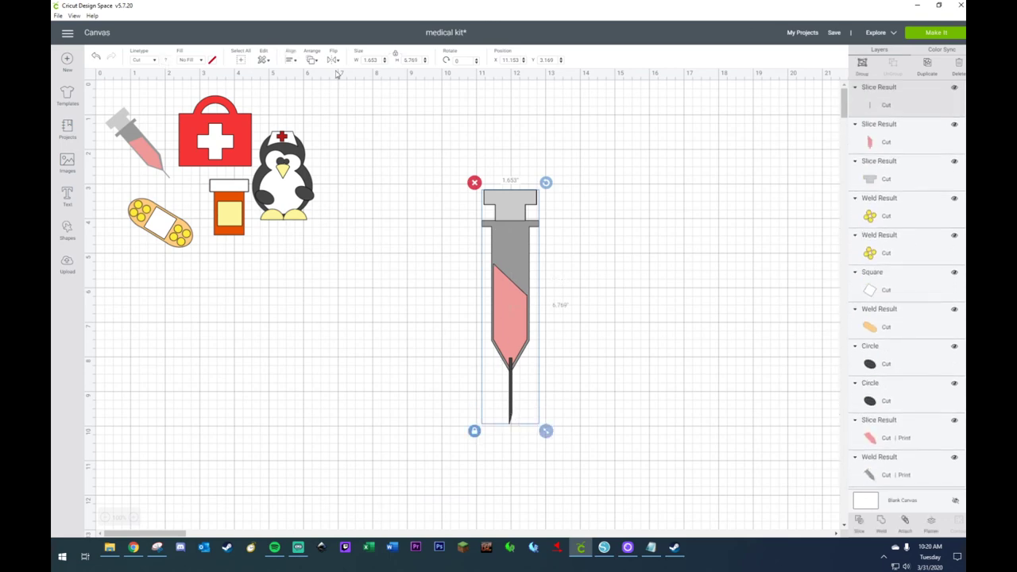
click(308, 61)
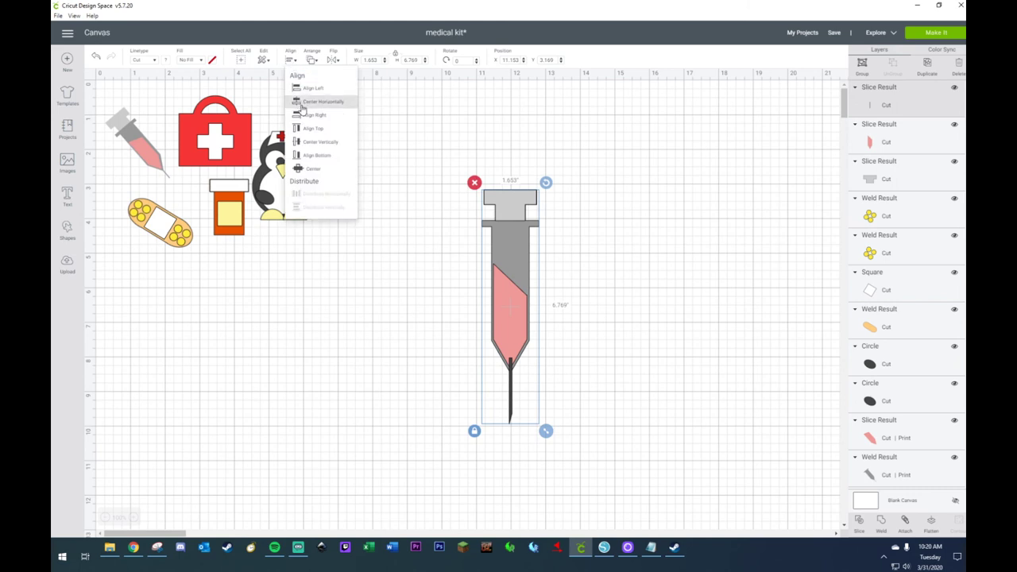
click(302, 106)
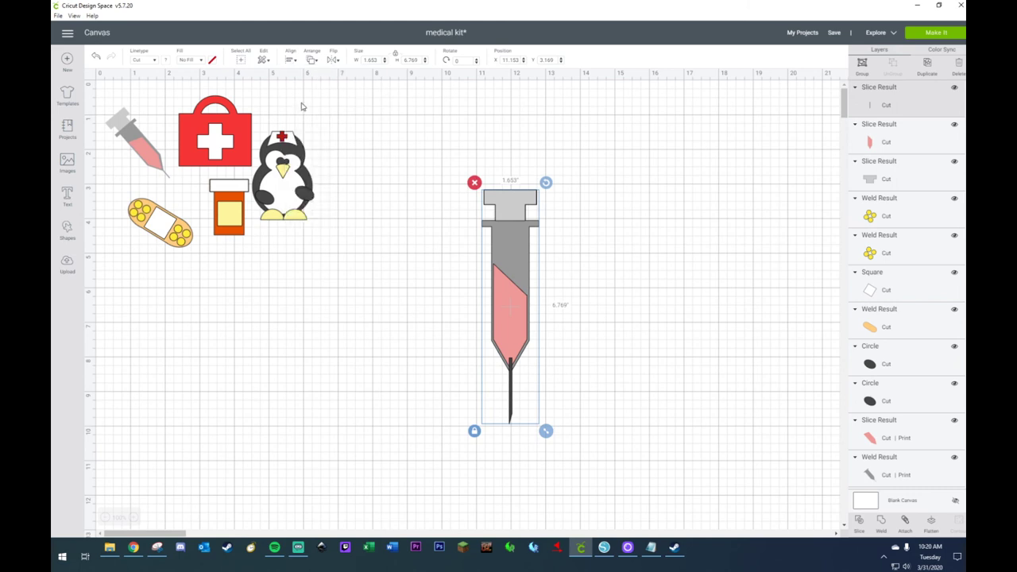
- Weld the needle to the gray barrel and send the welded shape to the back
right_click(524, 236)
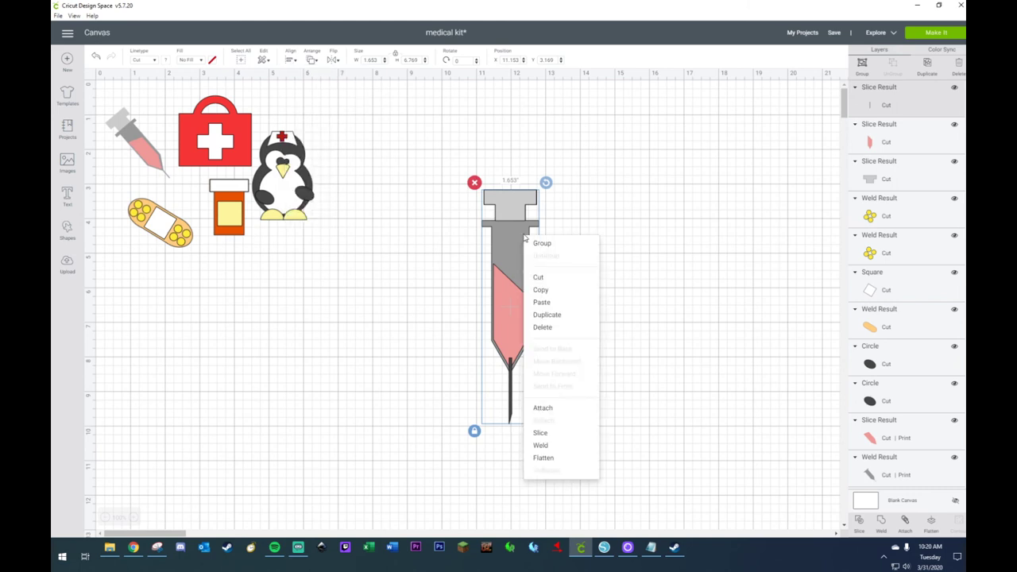
click(562, 445)
right_click(501, 322)
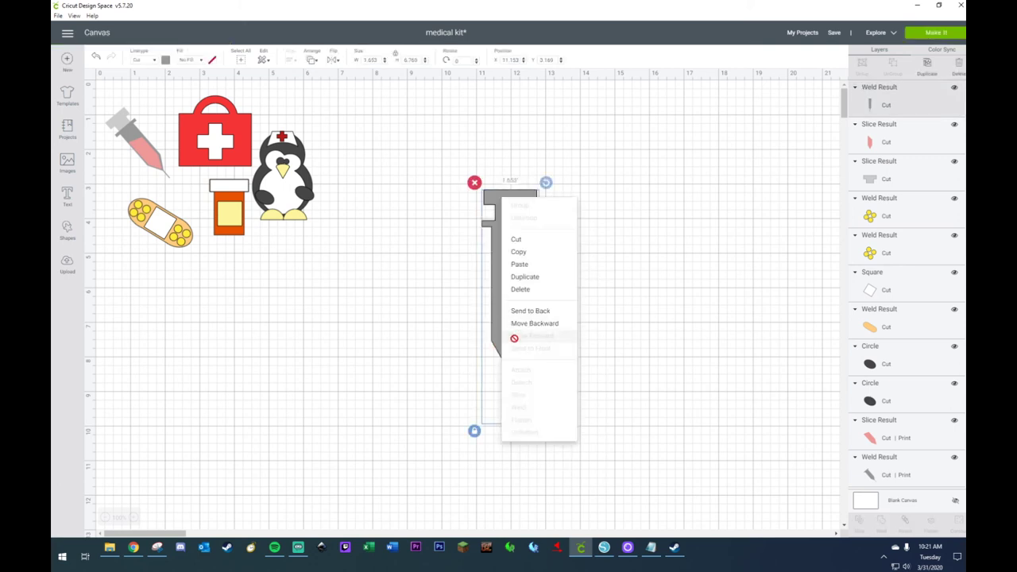
click(521, 313)
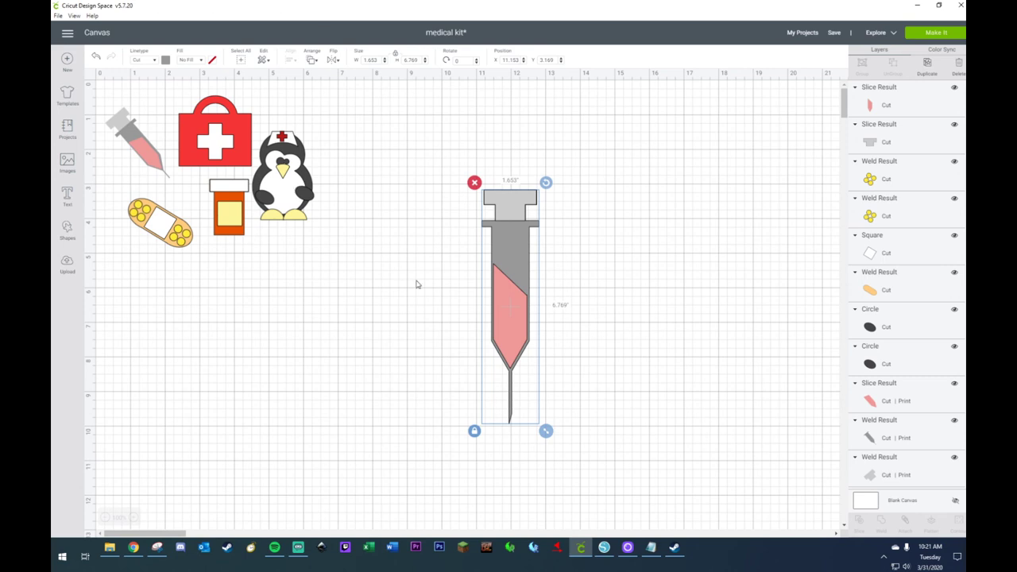
click(434, 153)
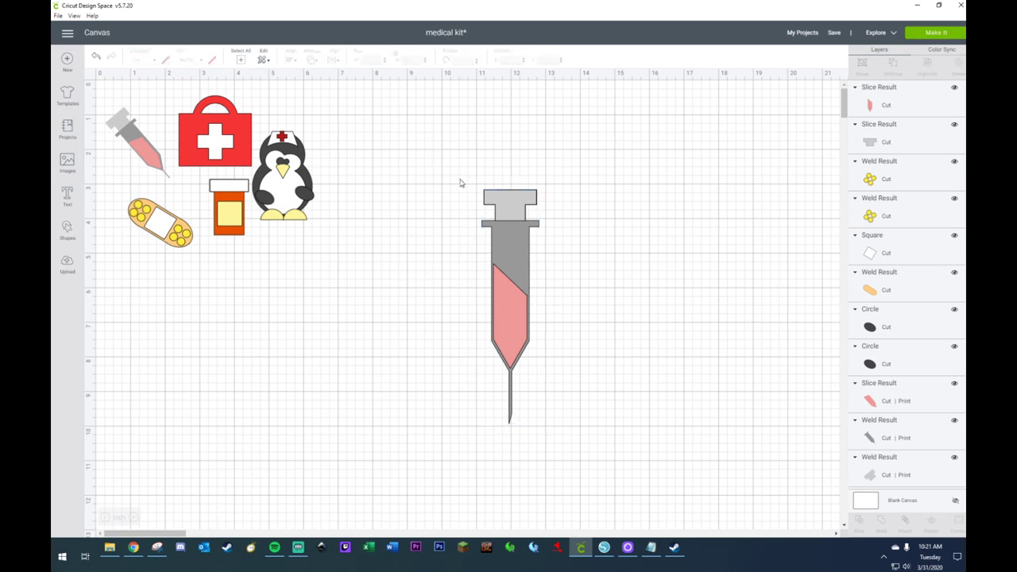
- Rotate the whole syringe to about 312.95 degrees, shrink it, and place it to the right of the penguin
drag(440, 173, 581, 433)
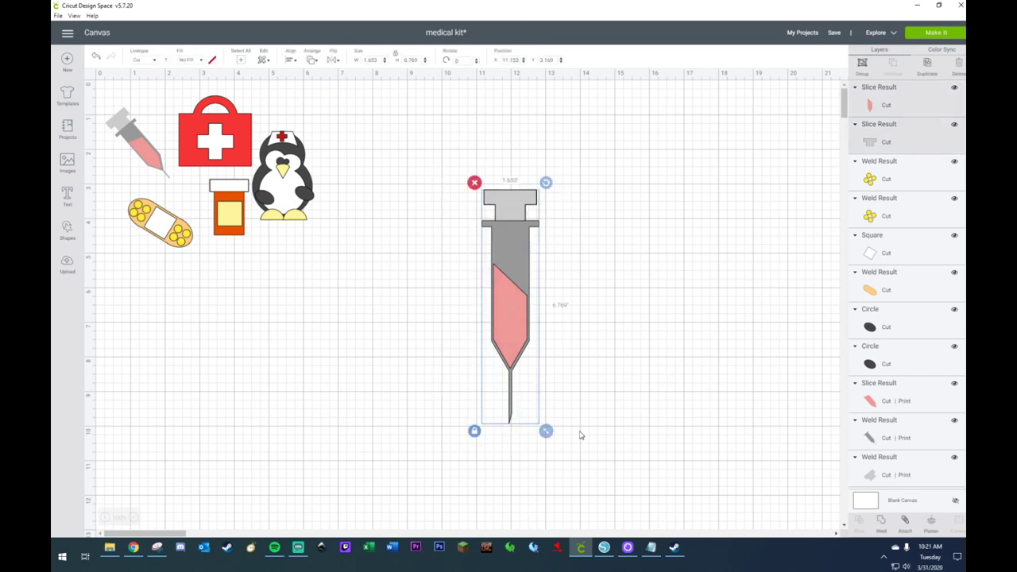
drag(545, 183, 433, 179)
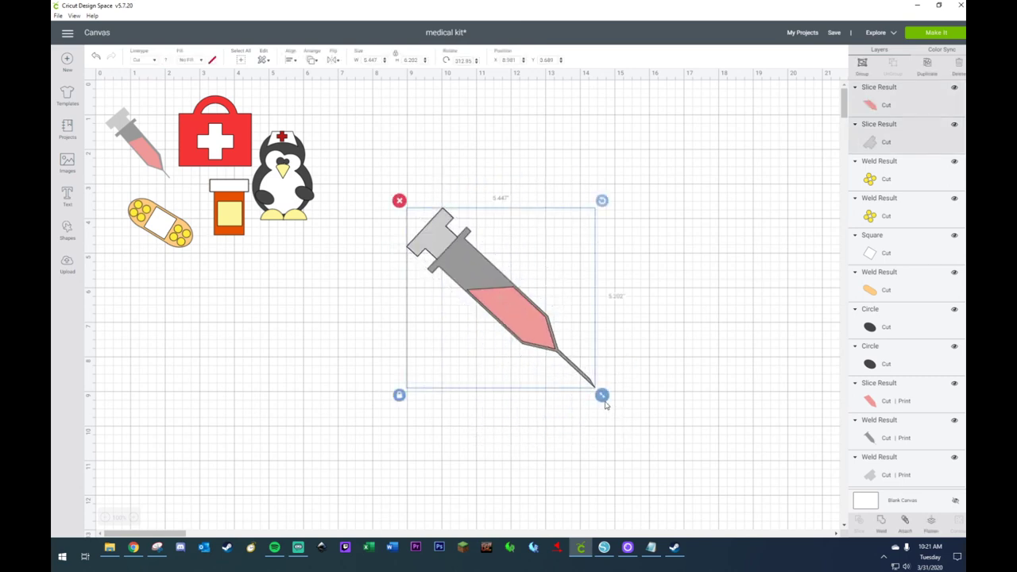
drag(602, 395, 485, 283)
drag(447, 236, 395, 129)
click(403, 235)
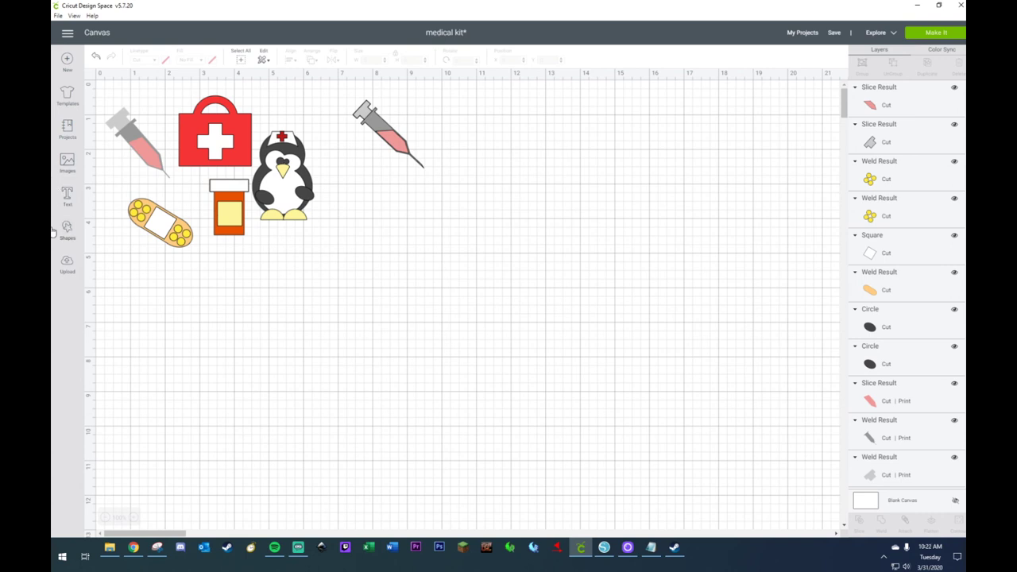
- Add a square and a circle, placing the circle at about X 13.736, Y 3.778 and the square at about X 8.764, Y 6.278
click(65, 232)
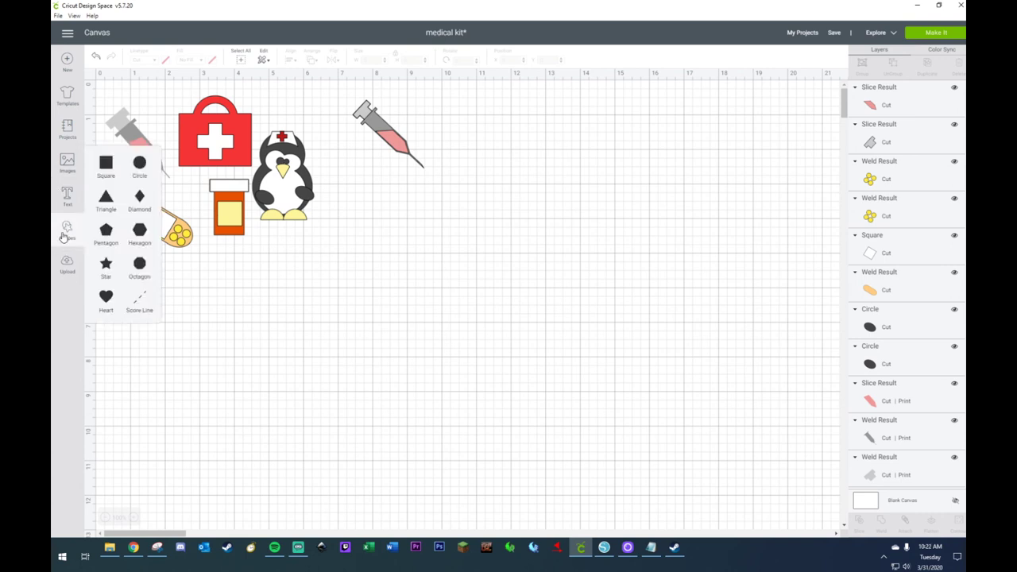
click(104, 166)
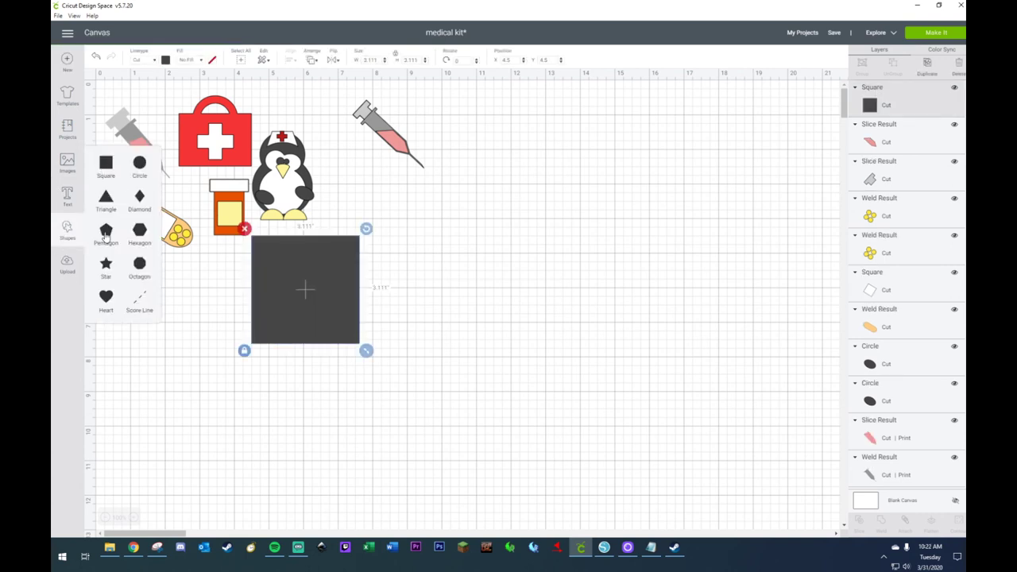
click(139, 163)
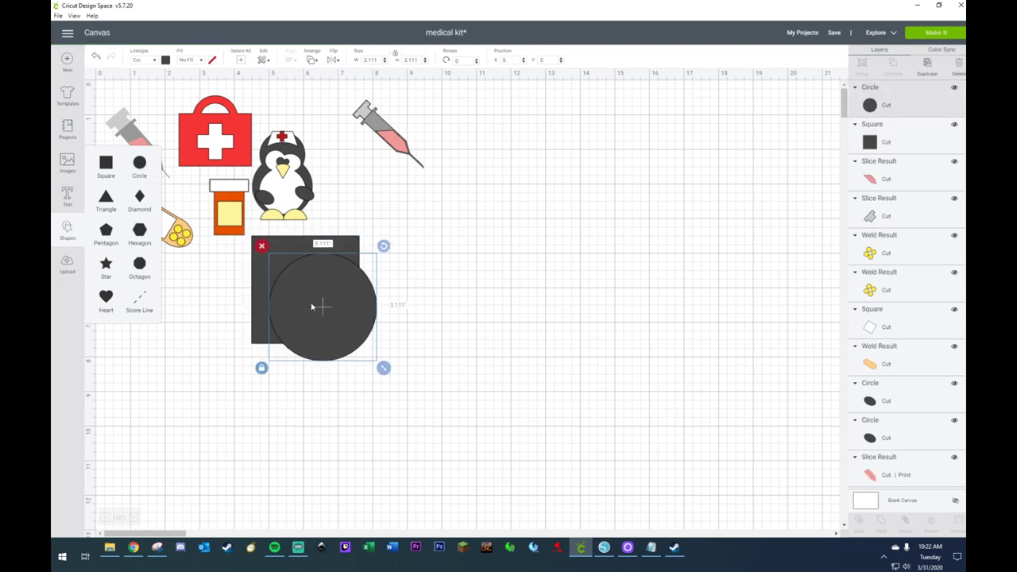
drag(309, 297, 611, 254)
drag(334, 306, 482, 367)
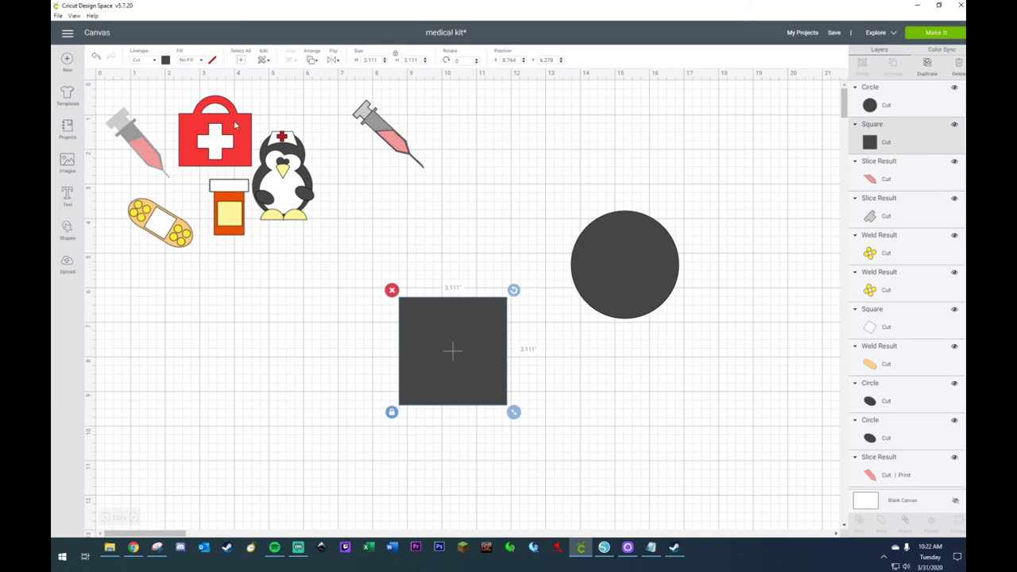
- Duplicate the circle, shrink the copy slightly, and place it inside the original circle
click(602, 248)
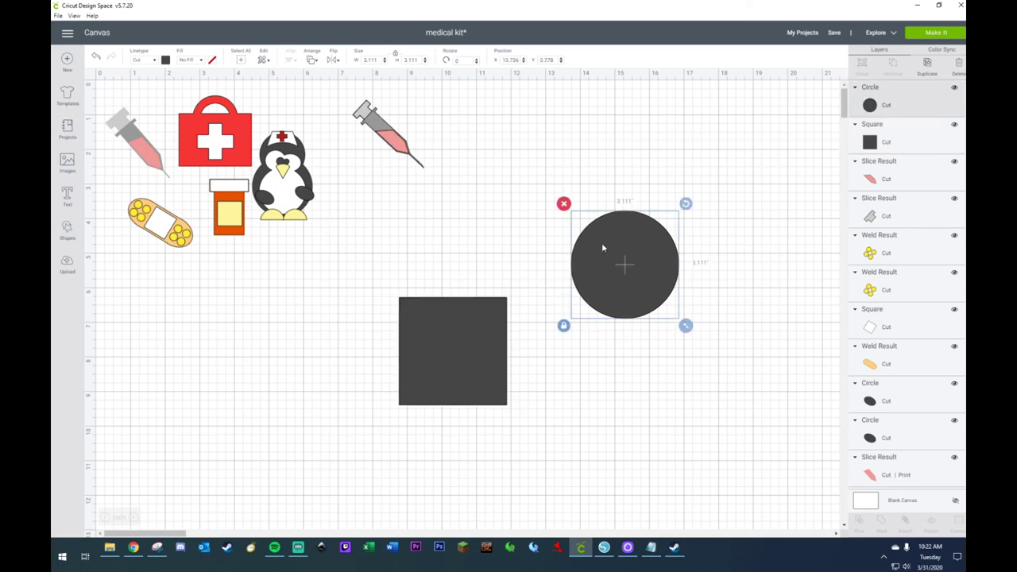
key(ctrl+d)
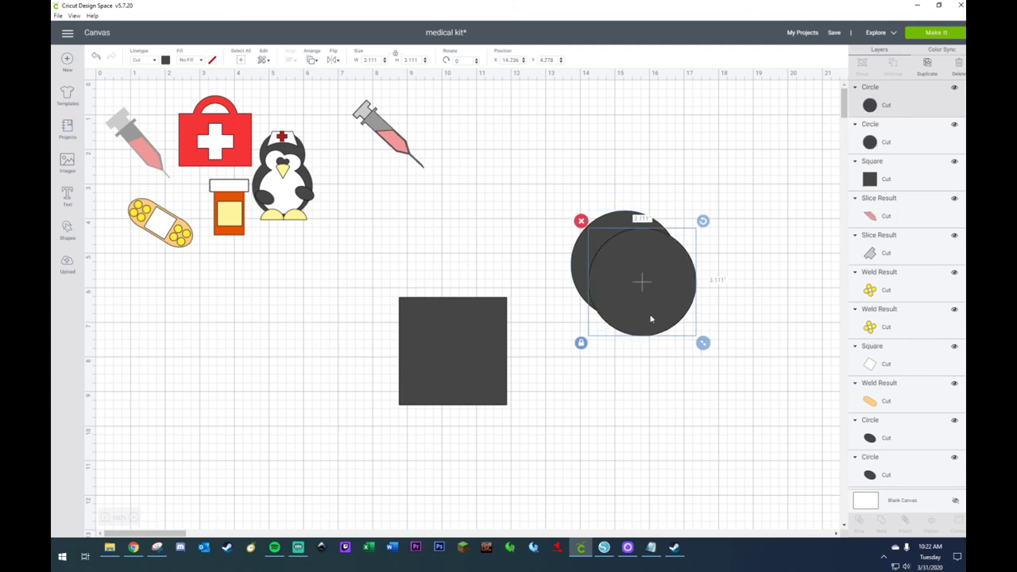
drag(704, 343, 679, 320)
drag(652, 283, 648, 277)
- Select both circles and center the smaller one inside the larger one, horizontally and vertically
drag(576, 181, 688, 333)
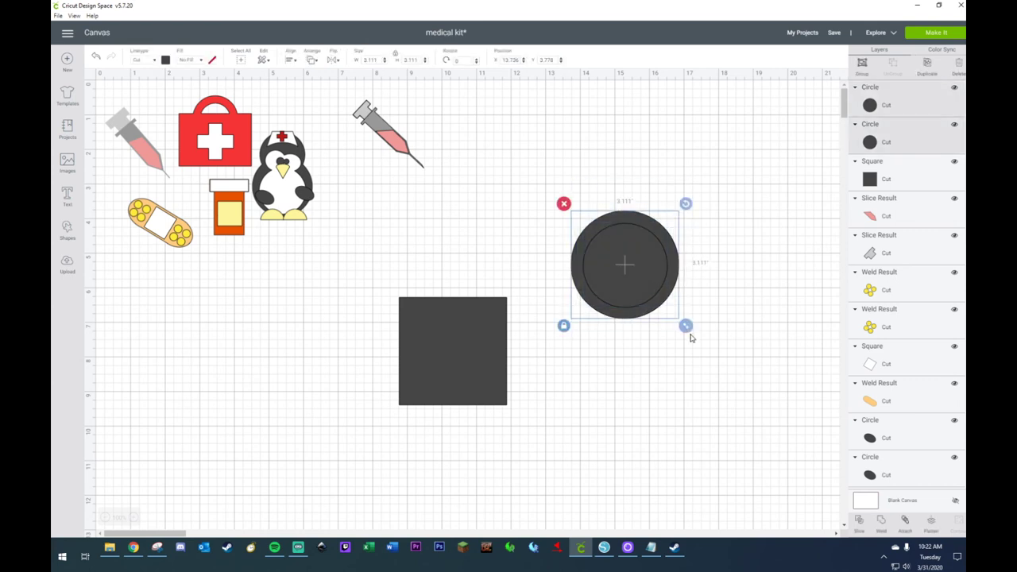
click(290, 61)
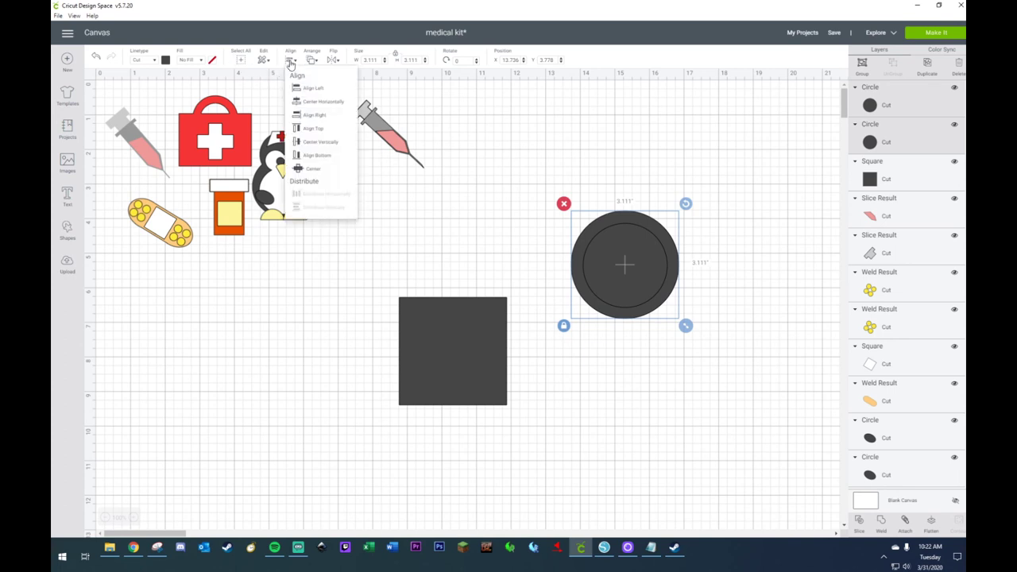
click(296, 101)
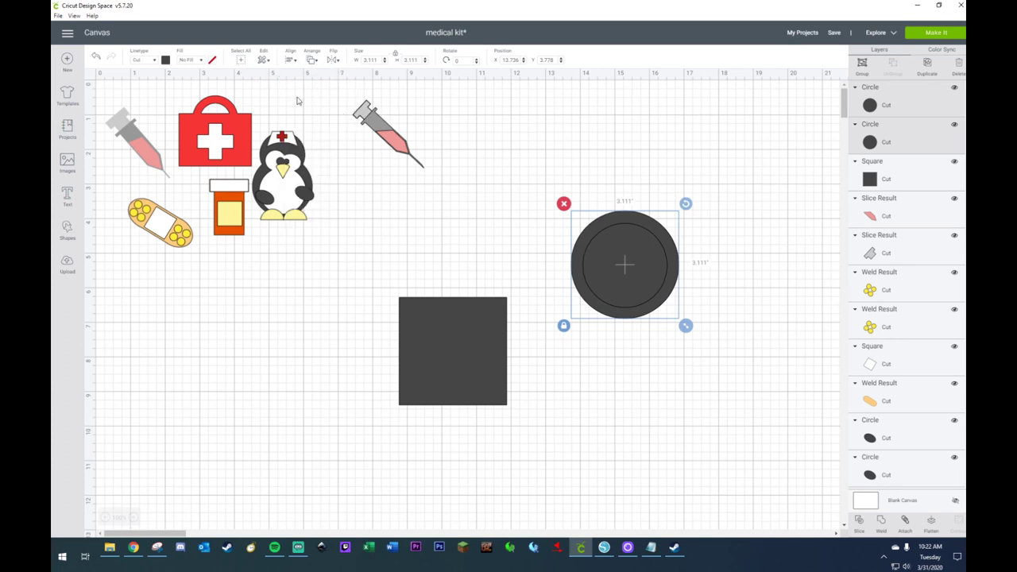
click(290, 61)
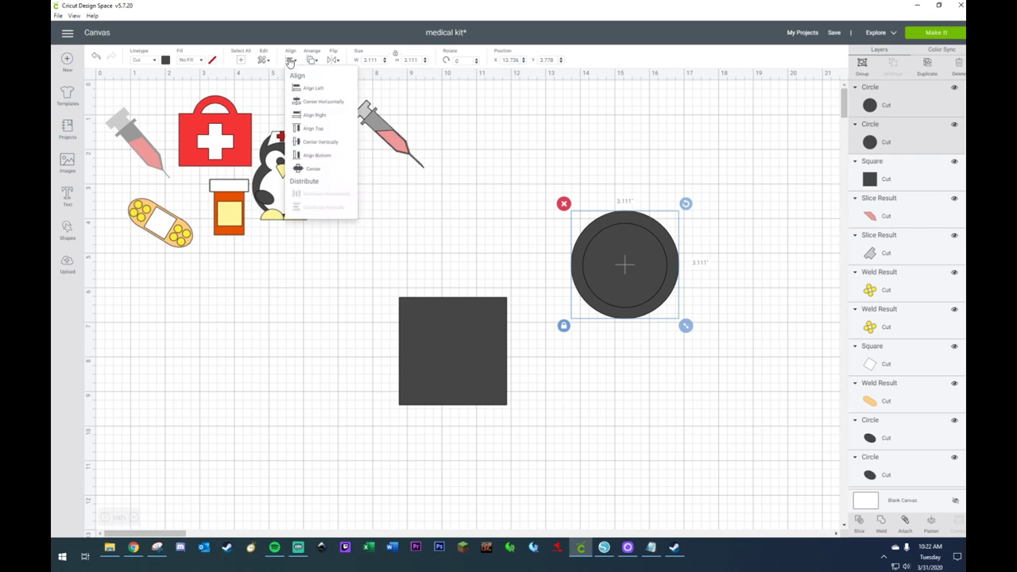
click(299, 144)
- Slice the two circles, delete both solid inner discs, and place the remaining ring at about Y 1.736
right_click(638, 251)
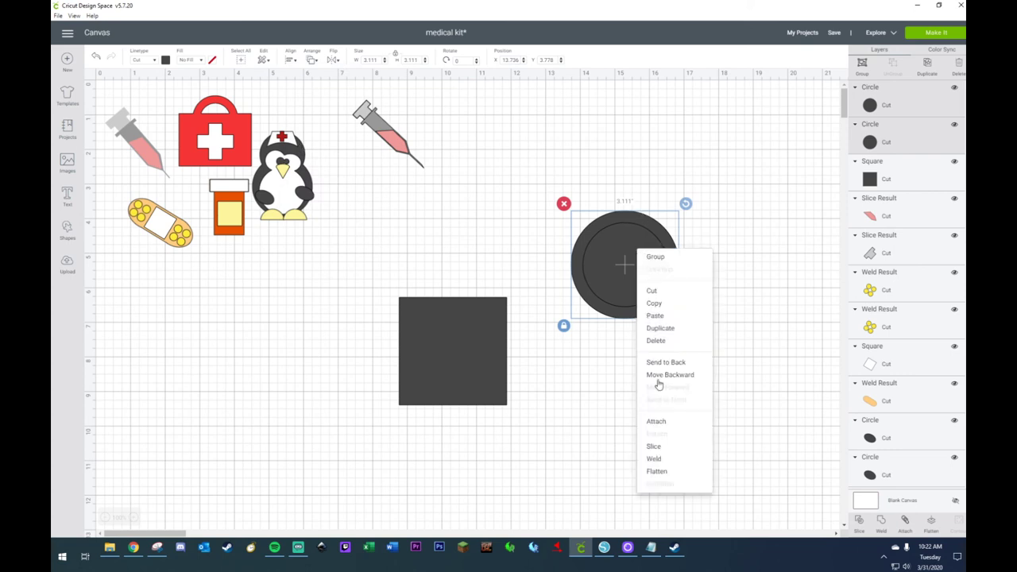
click(668, 452)
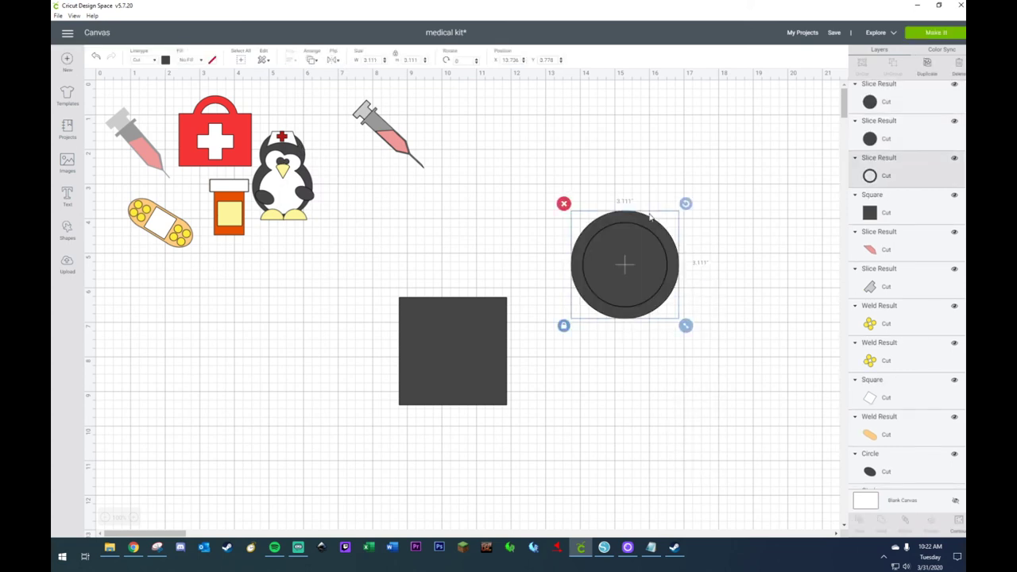
drag(659, 234, 615, 113)
drag(710, 245, 586, 304)
key(Delete)
drag(590, 183, 632, 234)
- Duplicate the square, stretch the copy to about 4.25 by 3.083 inches without locked proportions, and center it over the ring's lower half
click(431, 387)
key(ctrl+d)
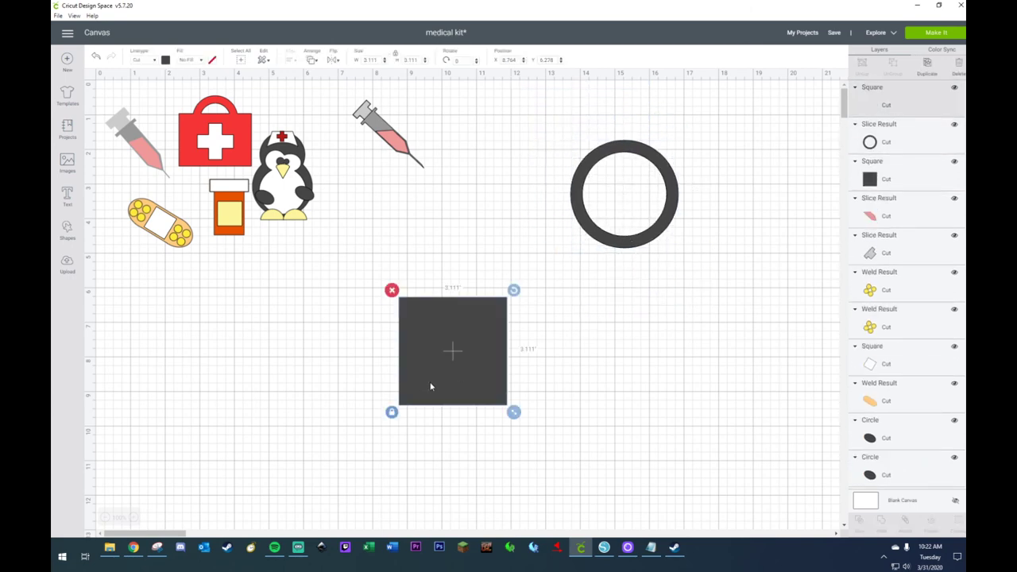
drag(473, 372, 620, 248)
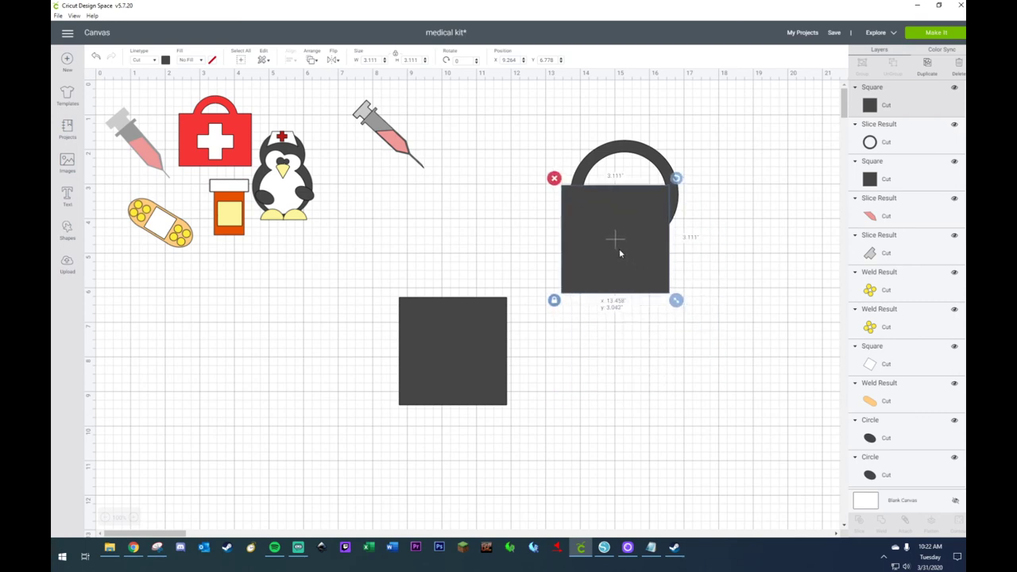
click(555, 302)
drag(676, 301, 715, 300)
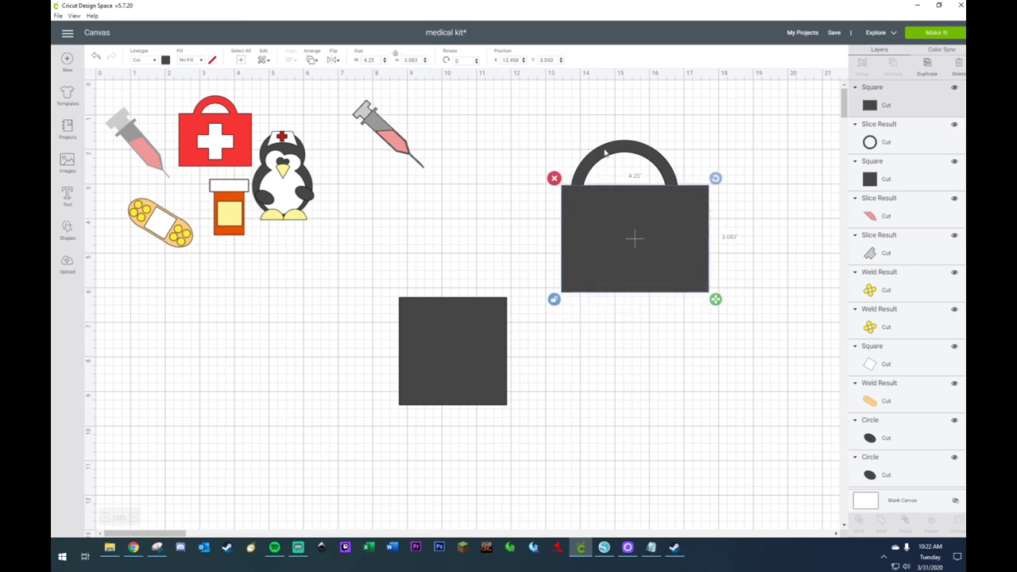
mouse_move(645, 205)
mouse_down()
mouse_move(641, 221)
mouse_move(639, 186)
mouse_move(641, 224)
mouse_move(632, 195)
mouse_move(634, 207)
mouse_up()
- Select the ring and wide rectangle together, dismiss the combining options, and move the rectangle clear below the ring
drag(544, 104, 690, 241)
right_click(664, 251)
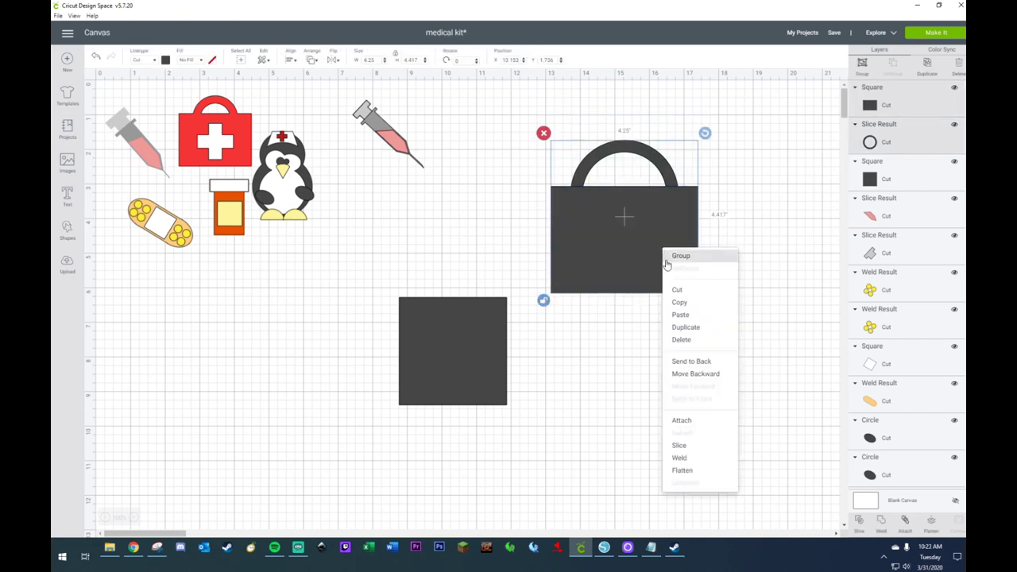
click(612, 353)
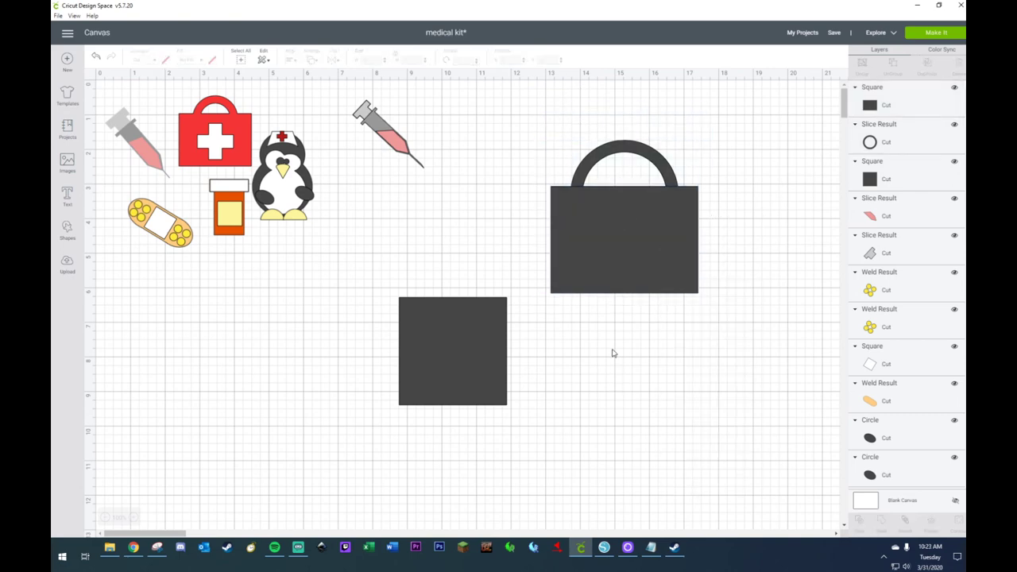
drag(621, 278, 636, 401)
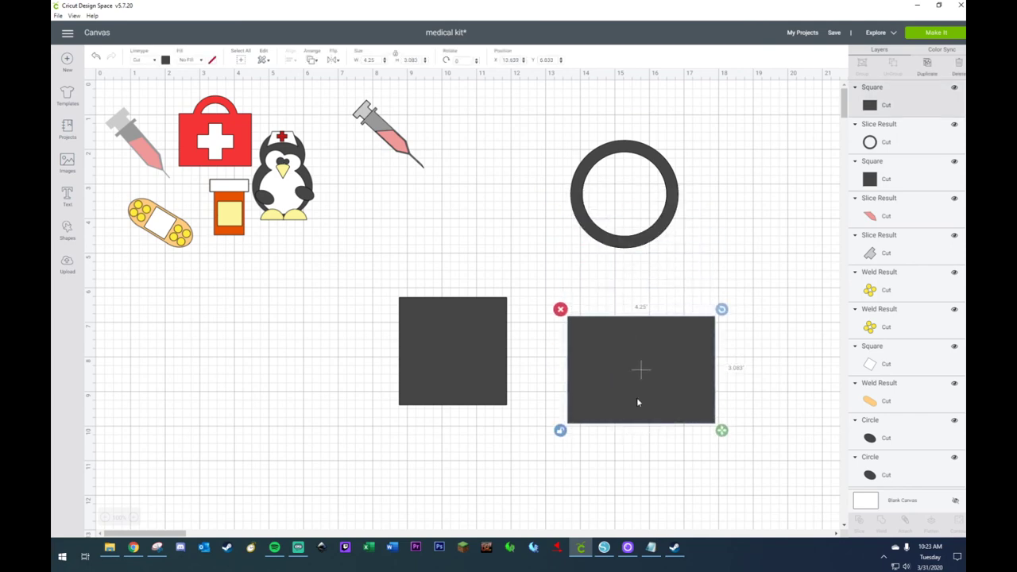
- Move the original square to about X 12.986, Y 3.458, and shrink the ring to about 2.292 inches across the square's upper edge
drag(449, 363, 596, 266)
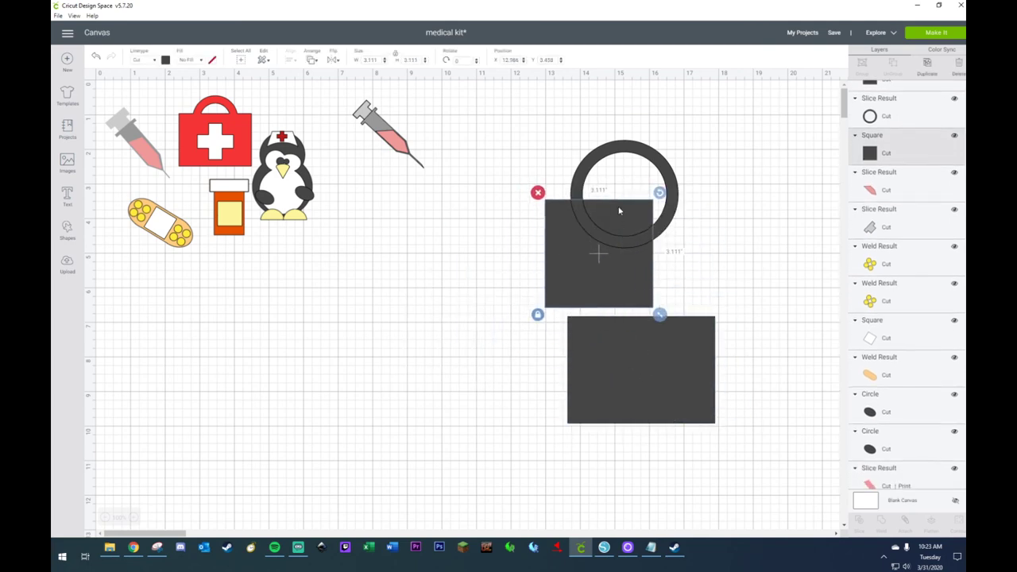
click(630, 163)
drag(685, 254, 658, 235)
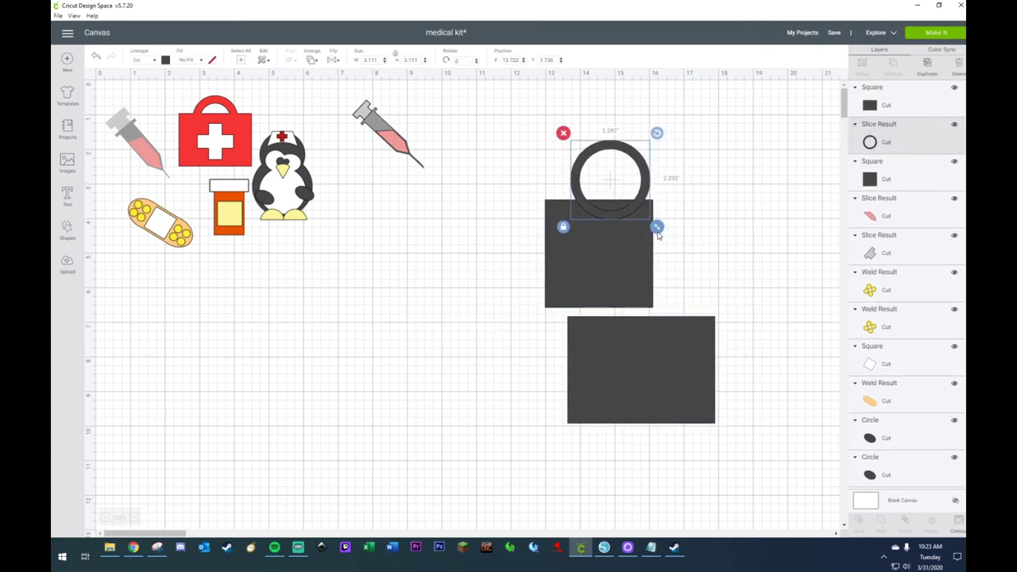
drag(644, 179, 629, 201)
- Delete the wide rectangle, then shrink the ring to about 1.986 inches and place it at about X 13.514, Y 2.444
click(656, 370)
key(Delete)
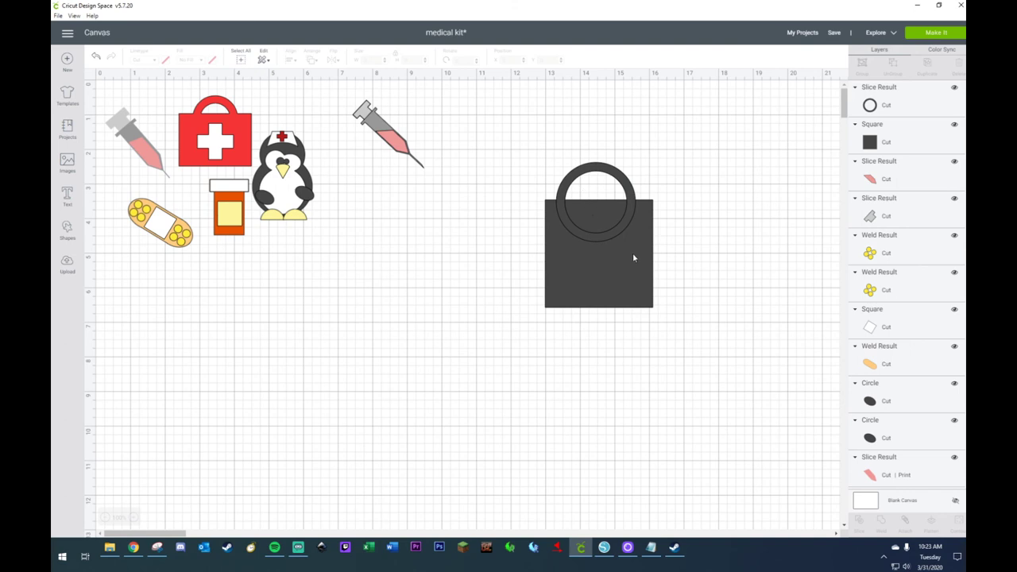
click(624, 188)
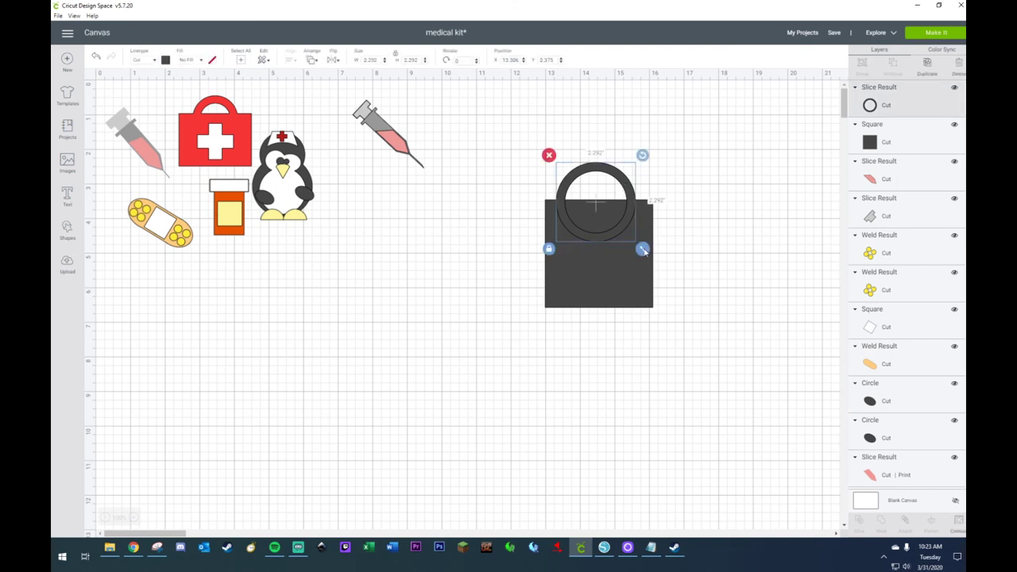
drag(645, 248, 632, 240)
drag(596, 174, 604, 178)
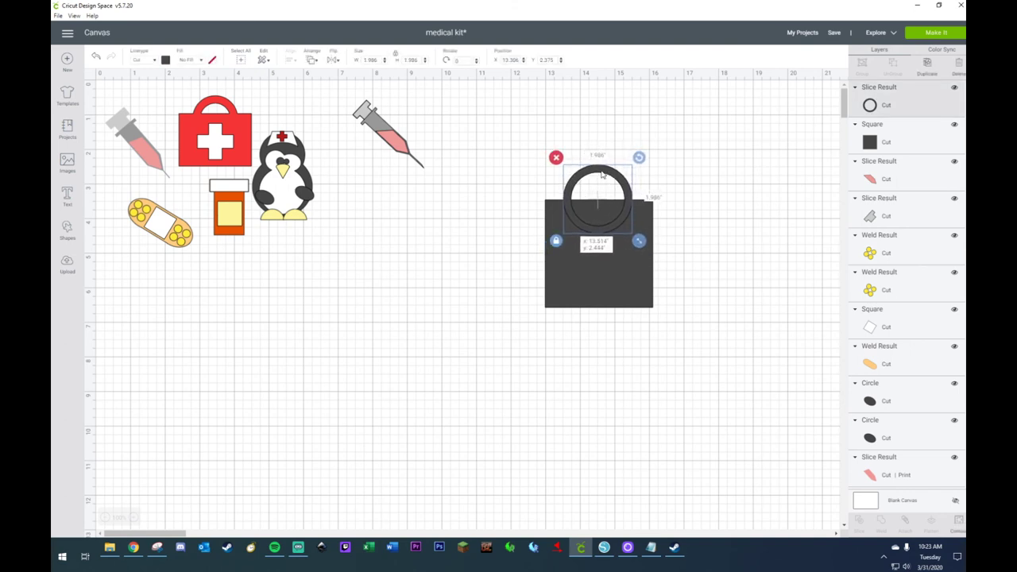
- Unlock the proportions and stretch the square and ring together to about 3.556 by 4.069 inches
drag(510, 141, 704, 343)
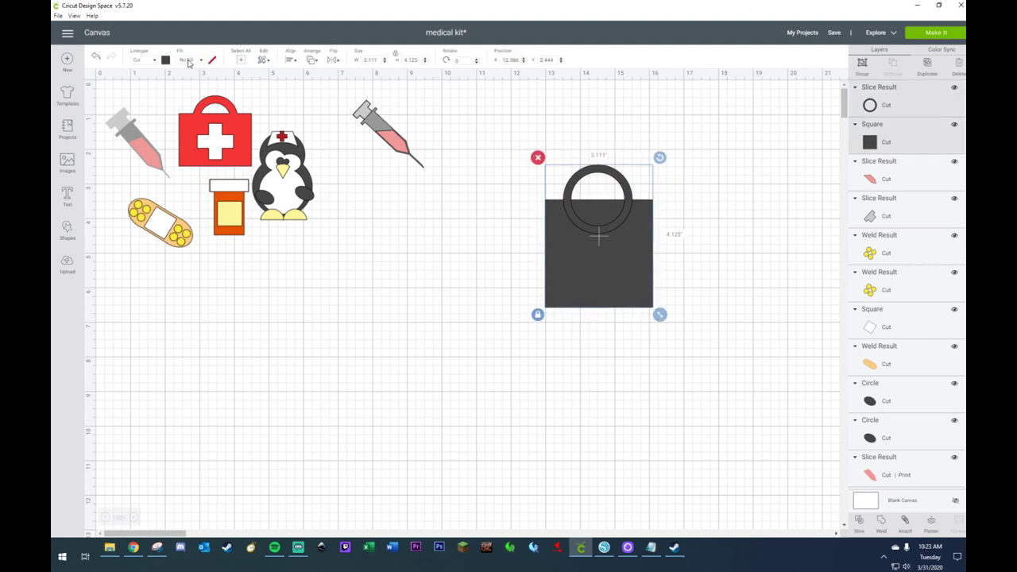
click(533, 231)
click(599, 276)
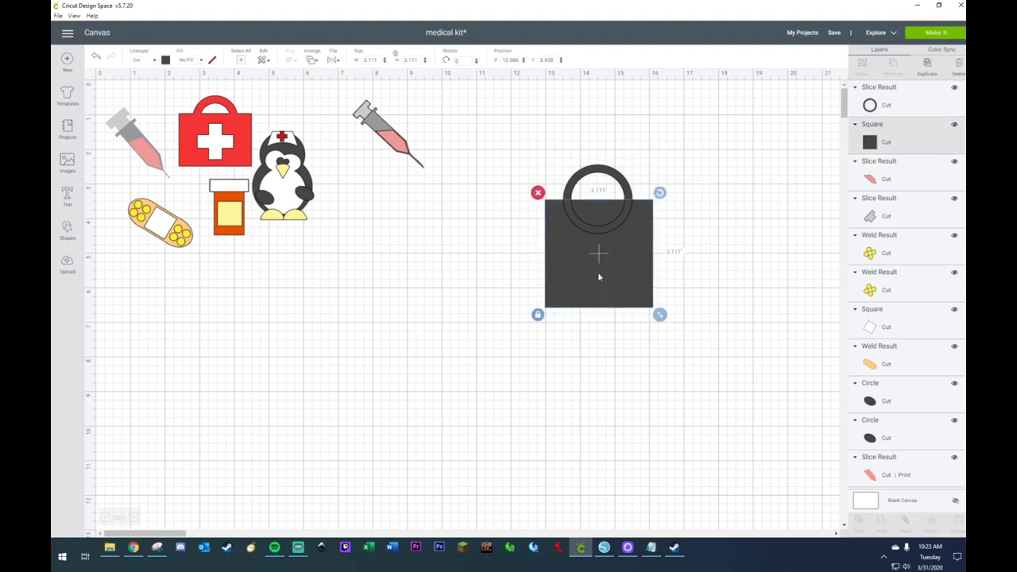
click(538, 316)
drag(530, 131, 704, 341)
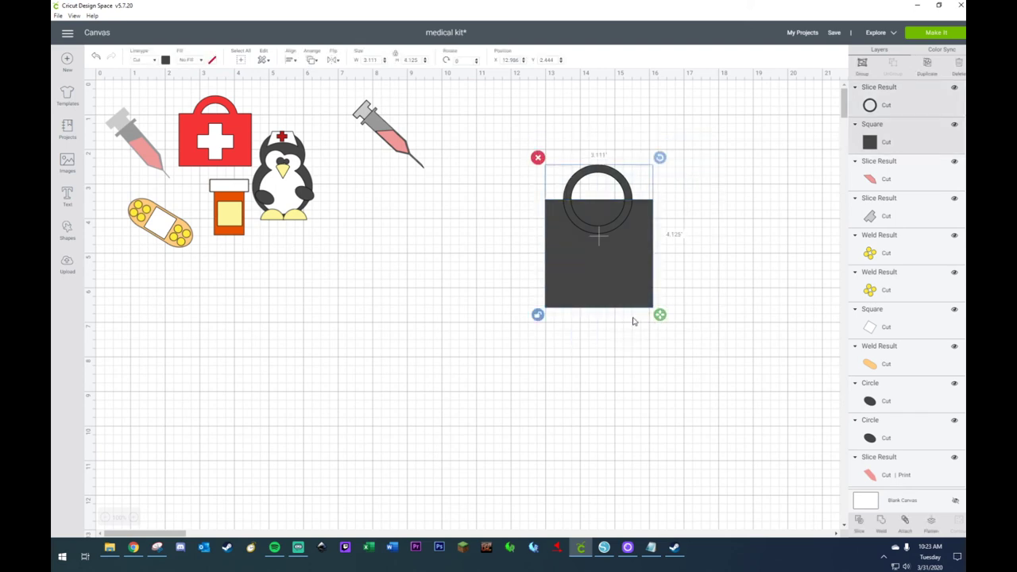
drag(660, 314, 681, 315)
click(652, 342)
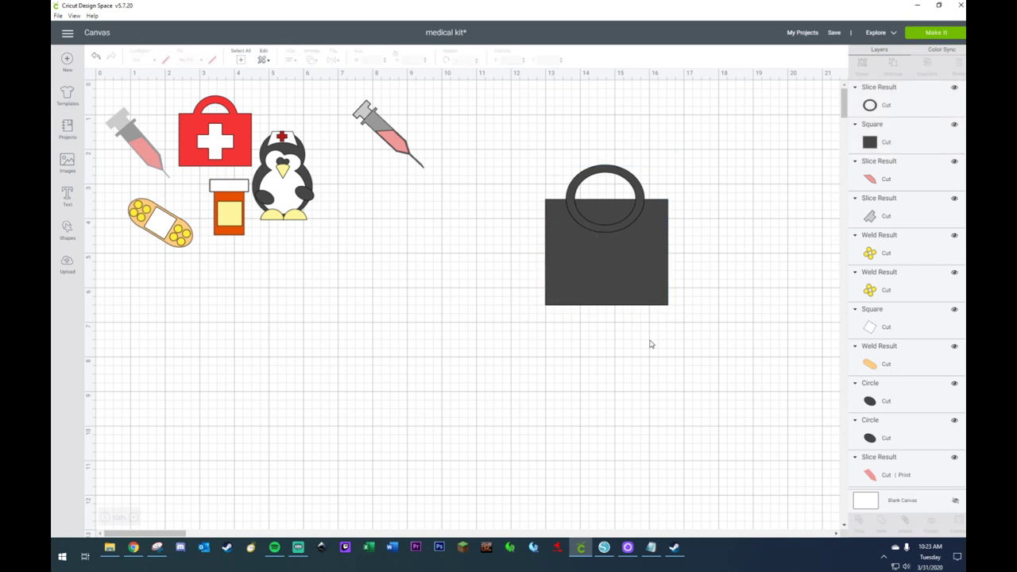
- Center the ring horizontally on the rectangle and weld both into one bag shape
drag(548, 141, 620, 276)
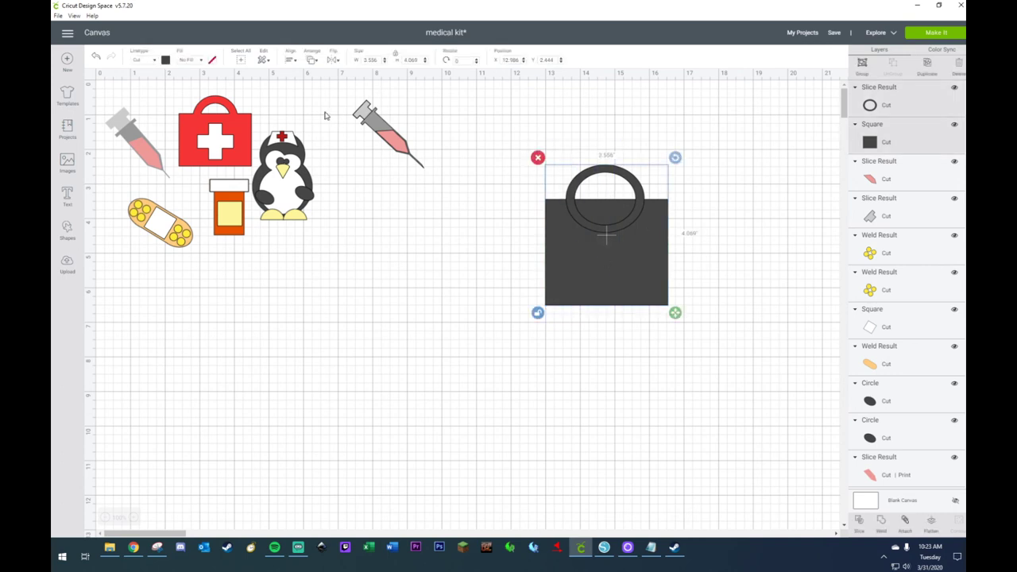
click(290, 61)
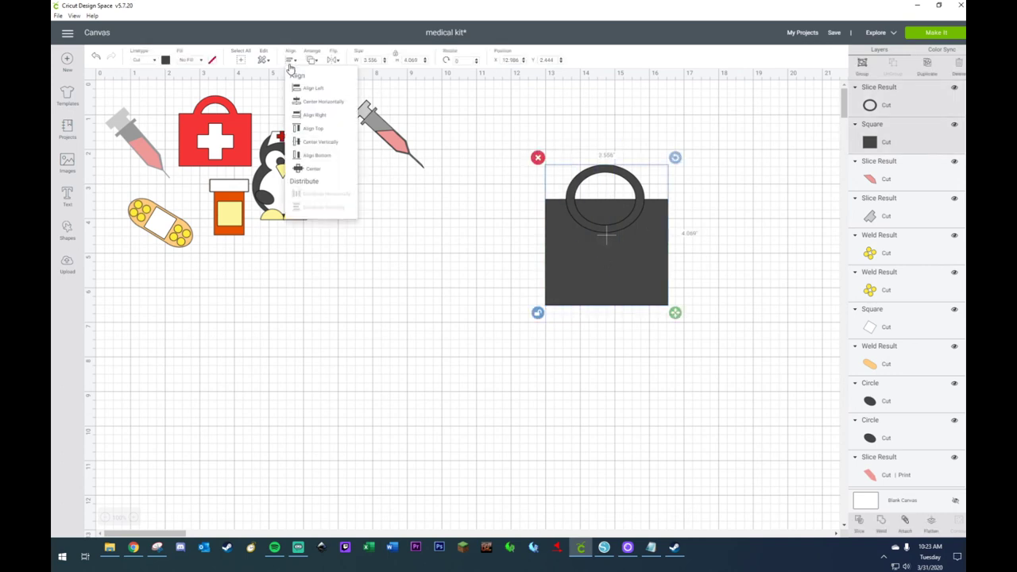
click(316, 101)
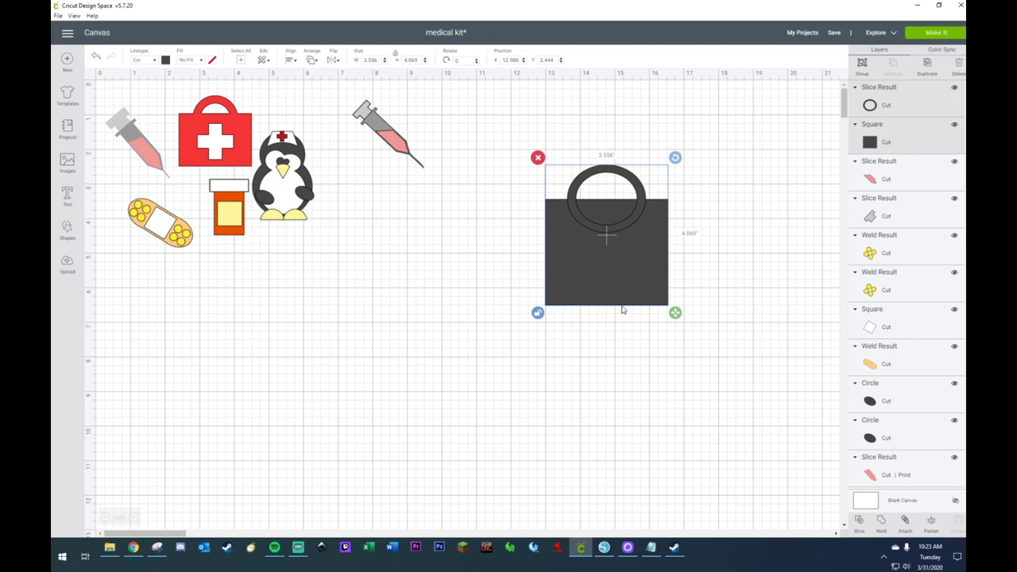
right_click(593, 284)
click(615, 491)
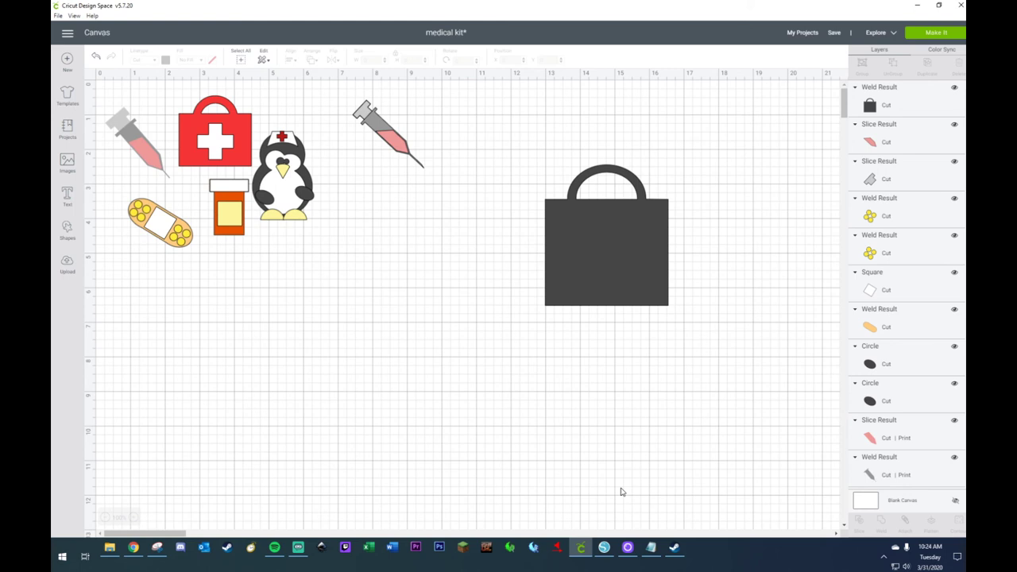
- Color the welded bag shape with the same red as the existing medical bag
click(629, 232)
click(165, 61)
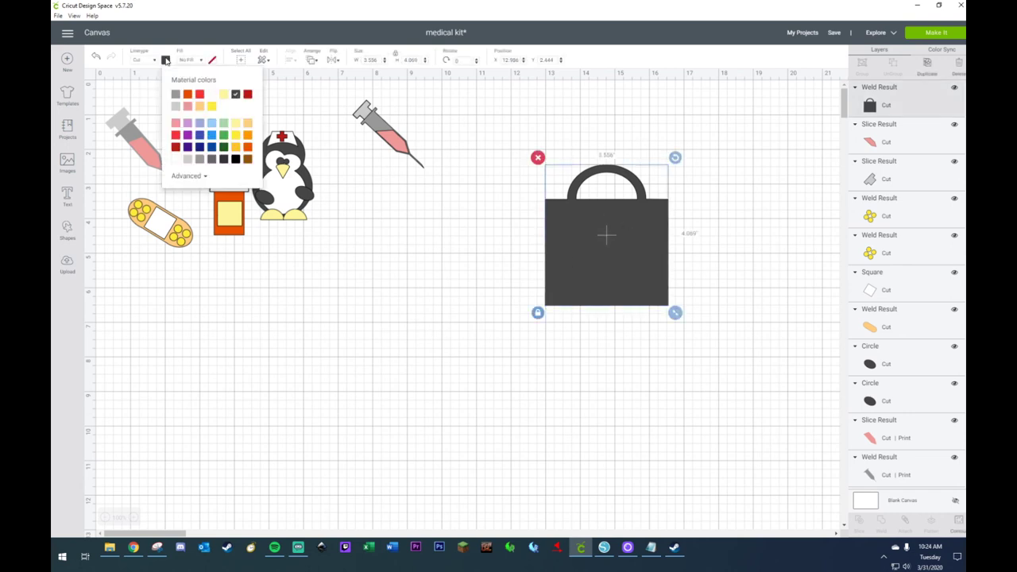
click(199, 94)
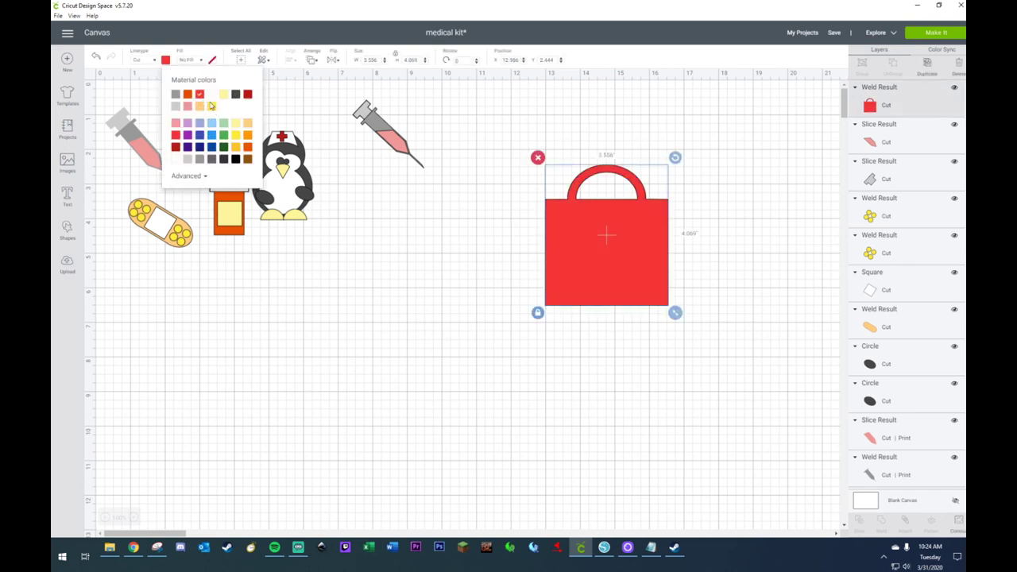
click(397, 339)
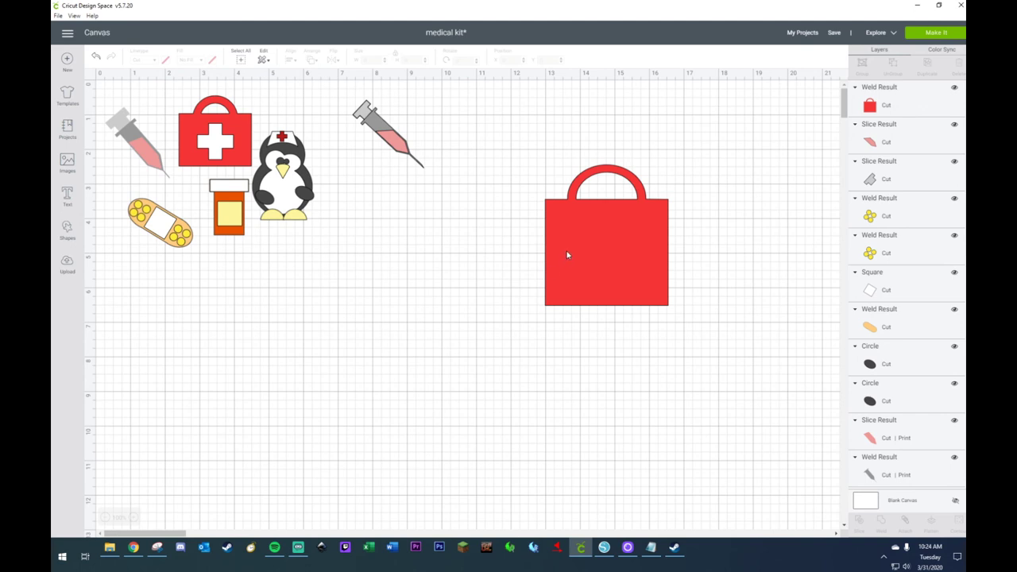
- Add a square at about X 7.694, Y 6, and reshape it into an upright bar about 1 by 2.736 inches
click(65, 231)
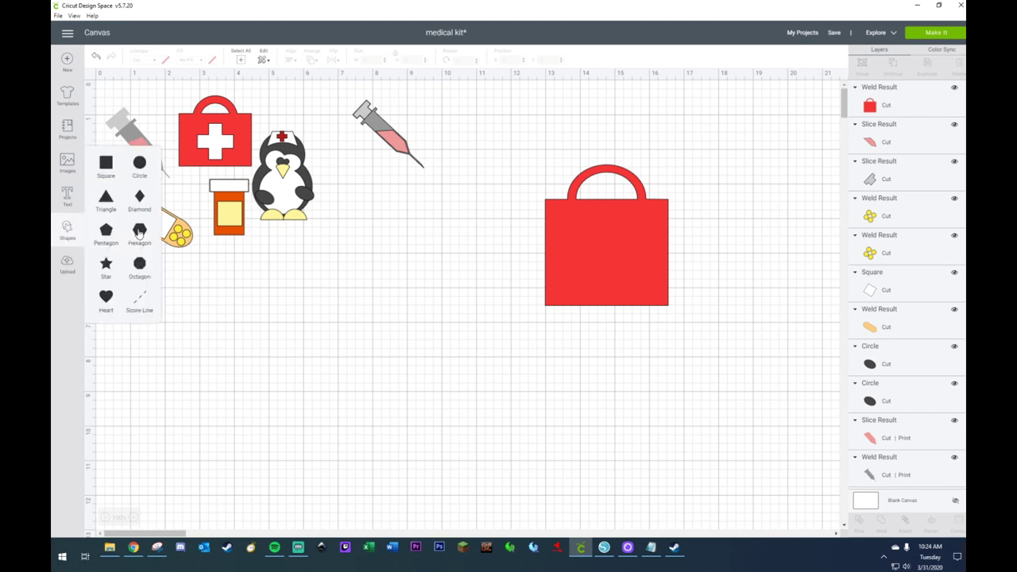
click(111, 171)
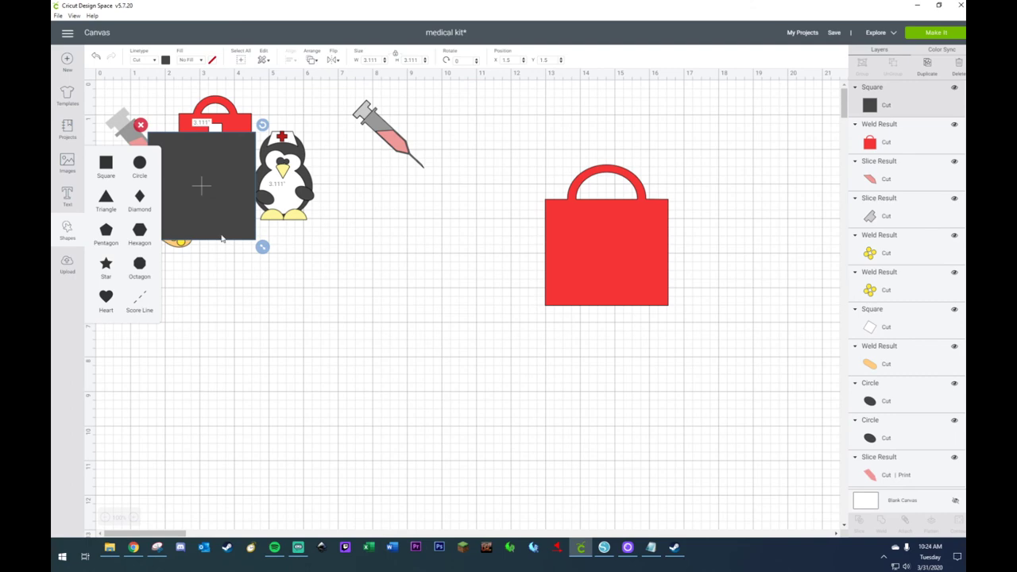
click(355, 403)
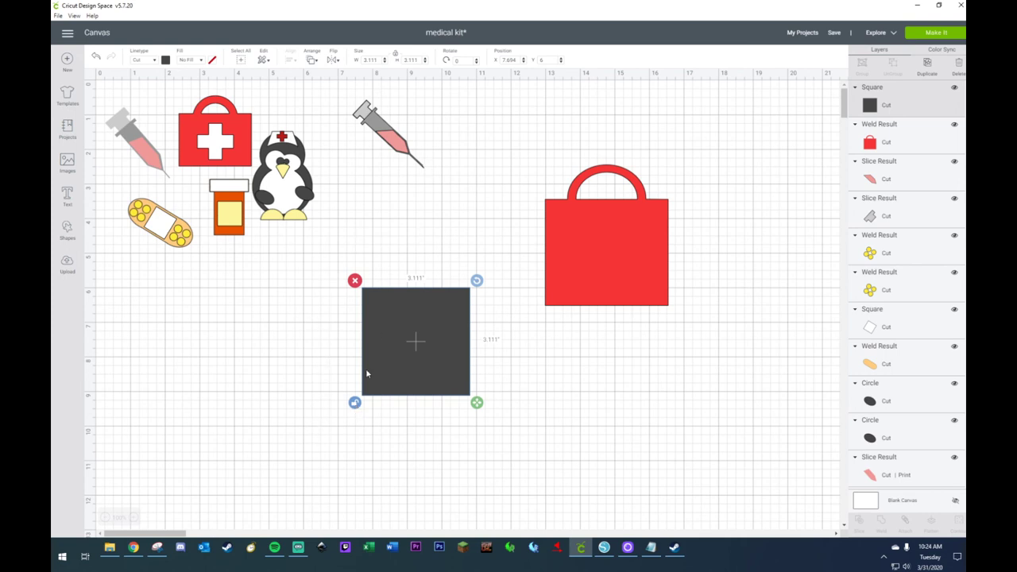
drag(477, 403, 410, 397)
- Make a copy of the upright bar and center both bars horizontally on each other
click(380, 345)
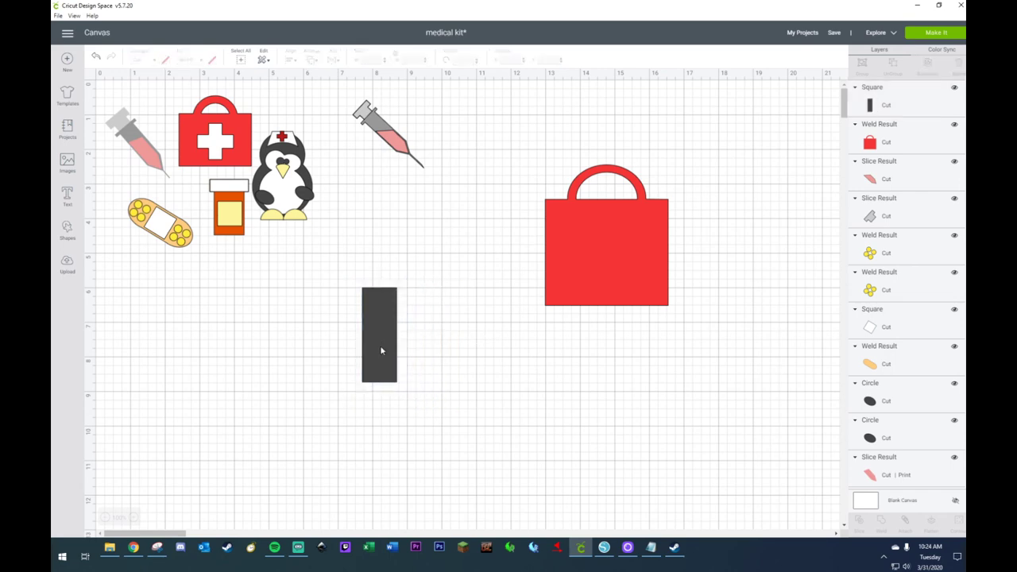
click(414, 405)
key(ctrl+v)
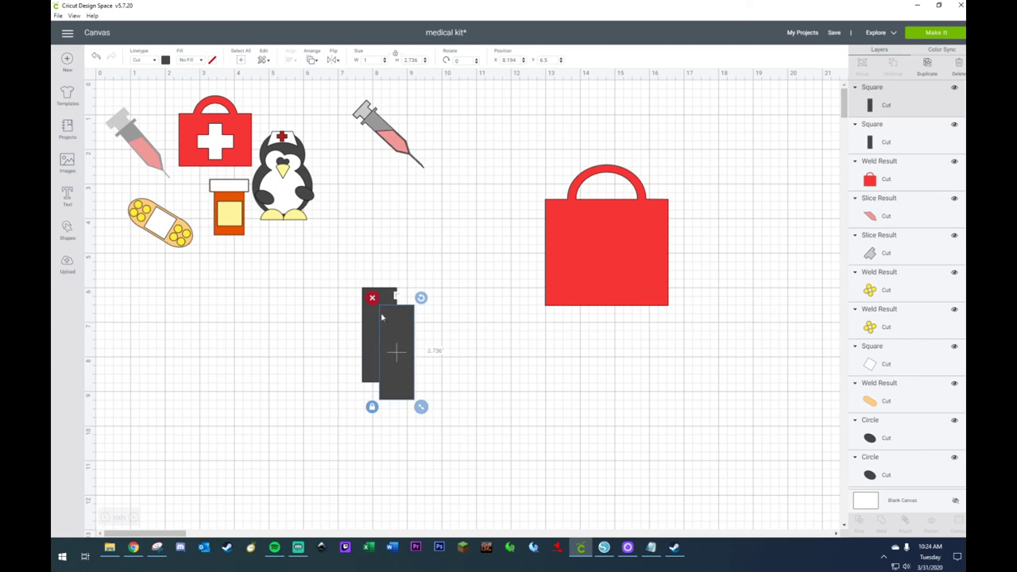
drag(333, 262, 476, 456)
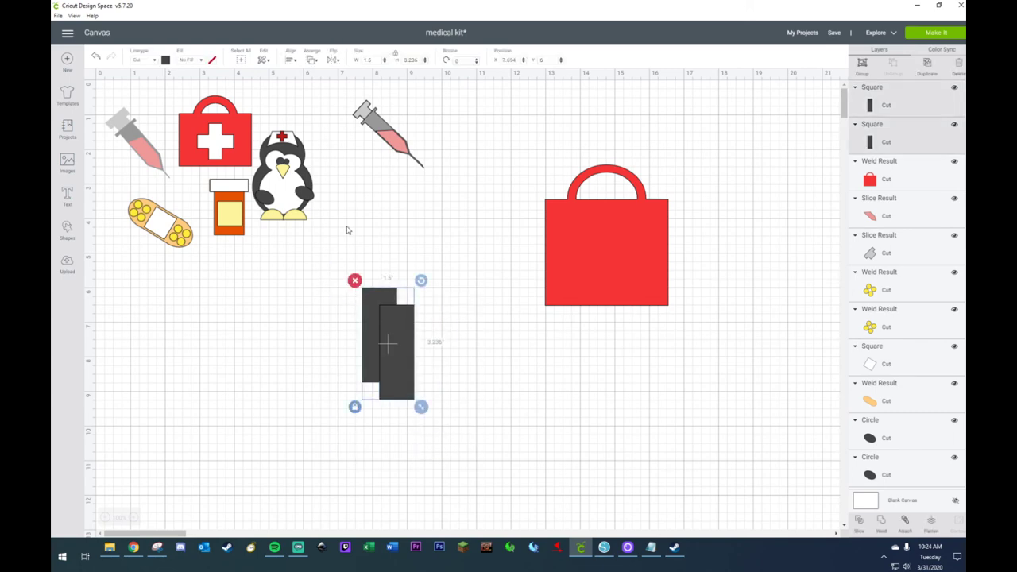
click(292, 61)
click(318, 99)
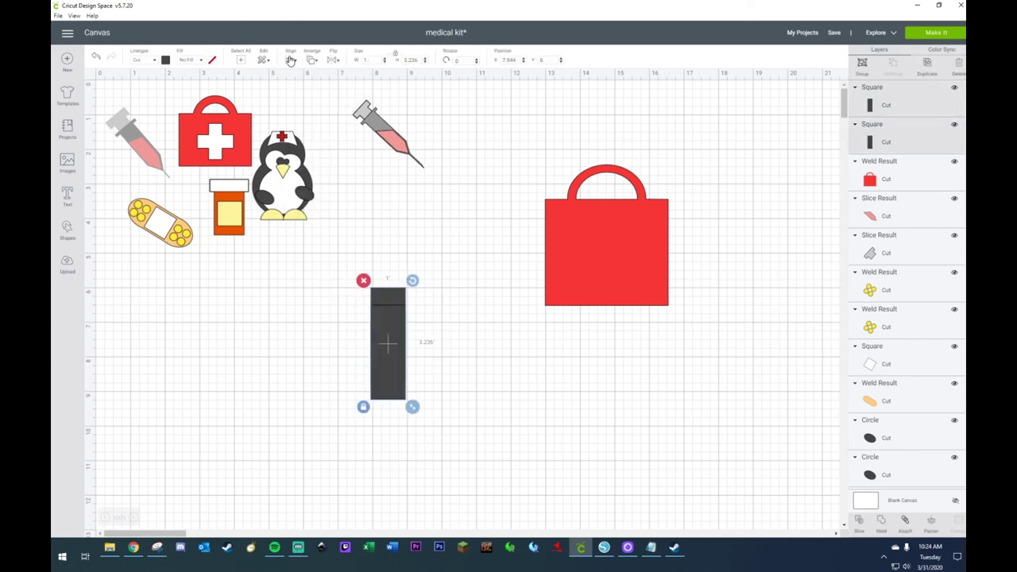
- Center the two bars vertically on each other and rotate one of them 90 degrees to form a cross
click(292, 61)
click(317, 135)
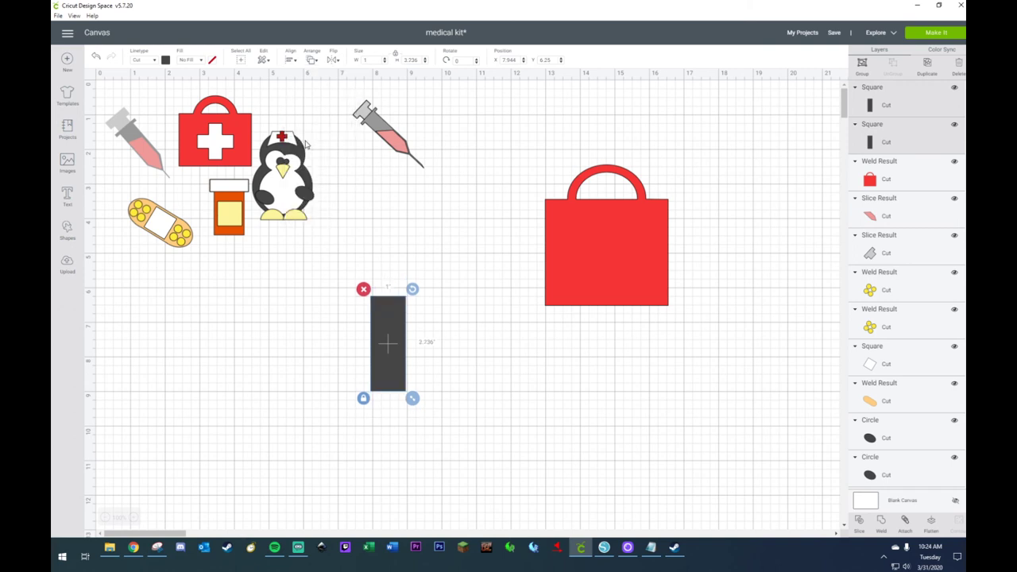
click(491, 322)
click(398, 343)
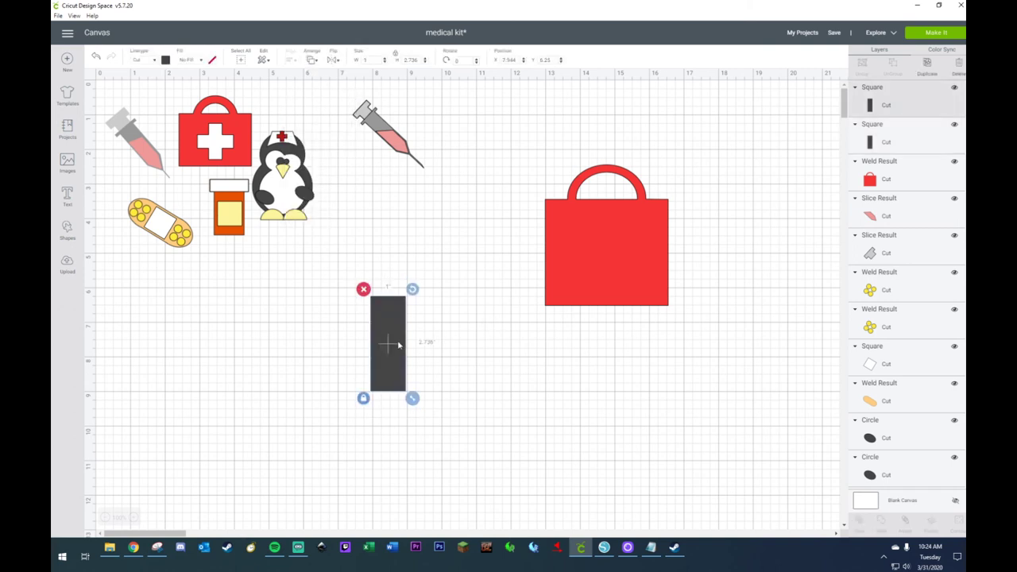
click(466, 61)
text(90)
key(Return)
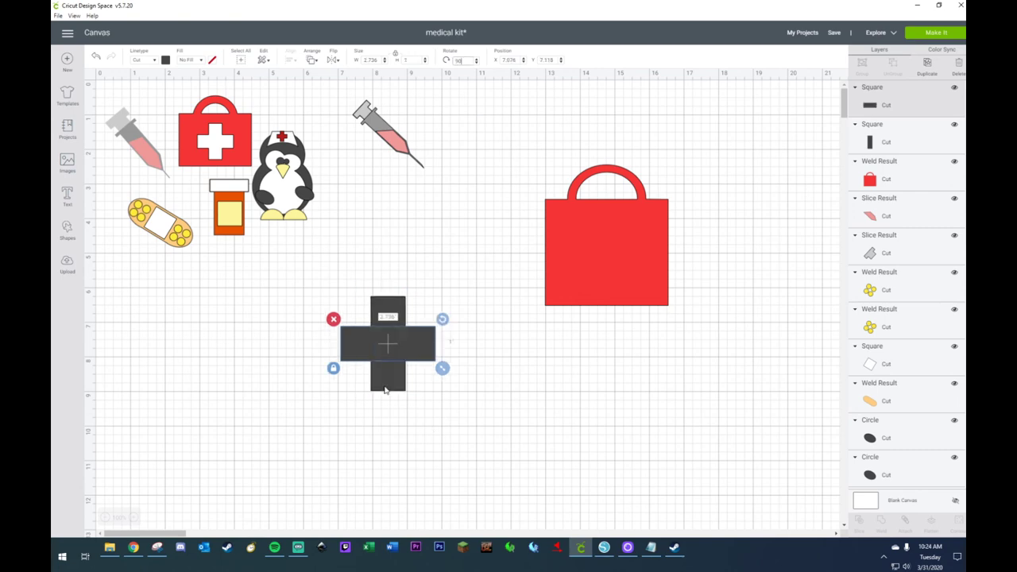
- Weld the two crossed bars into one cross shape and color it white
click(321, 288)
drag(320, 285, 454, 421)
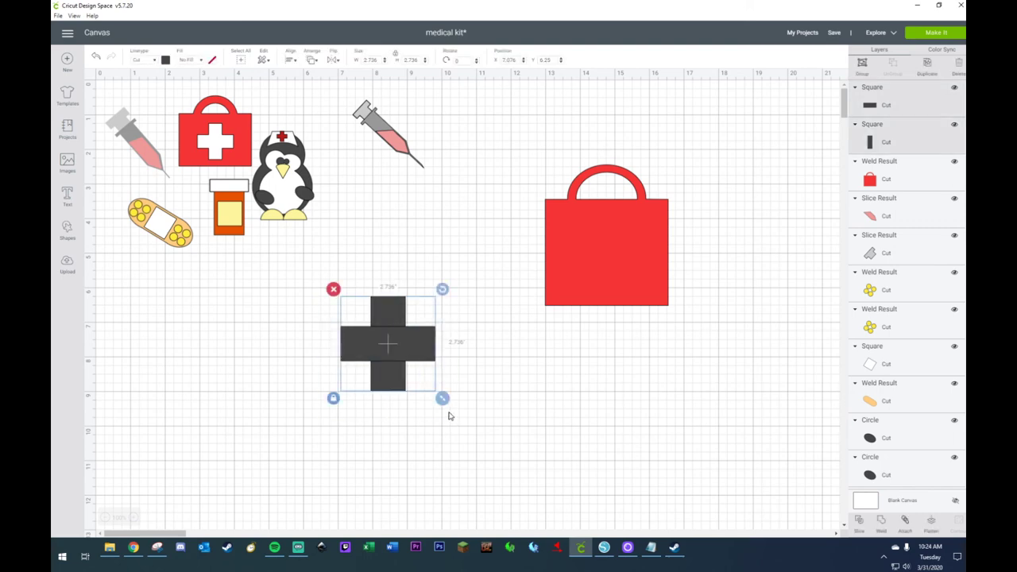
right_click(414, 347)
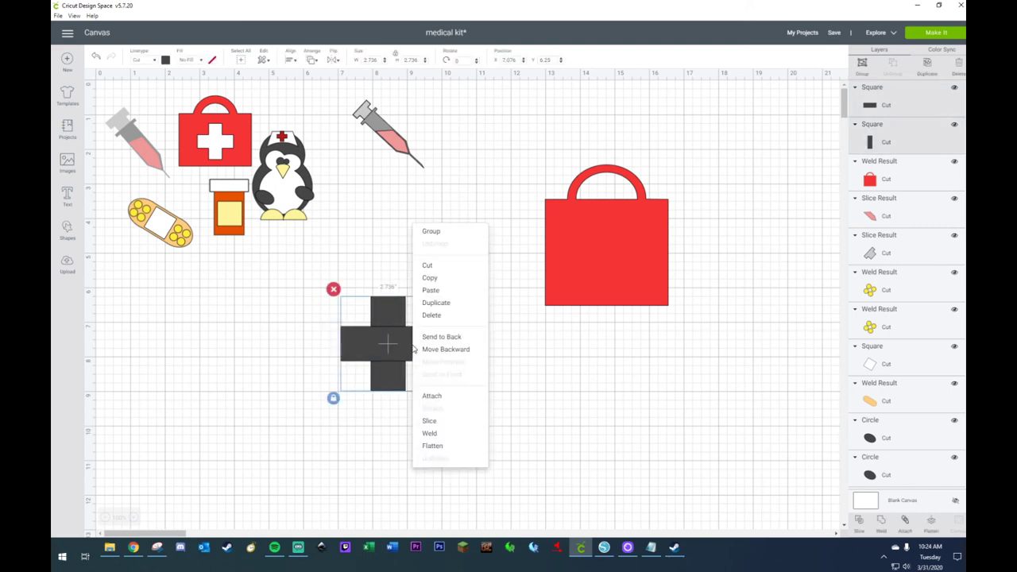
click(430, 434)
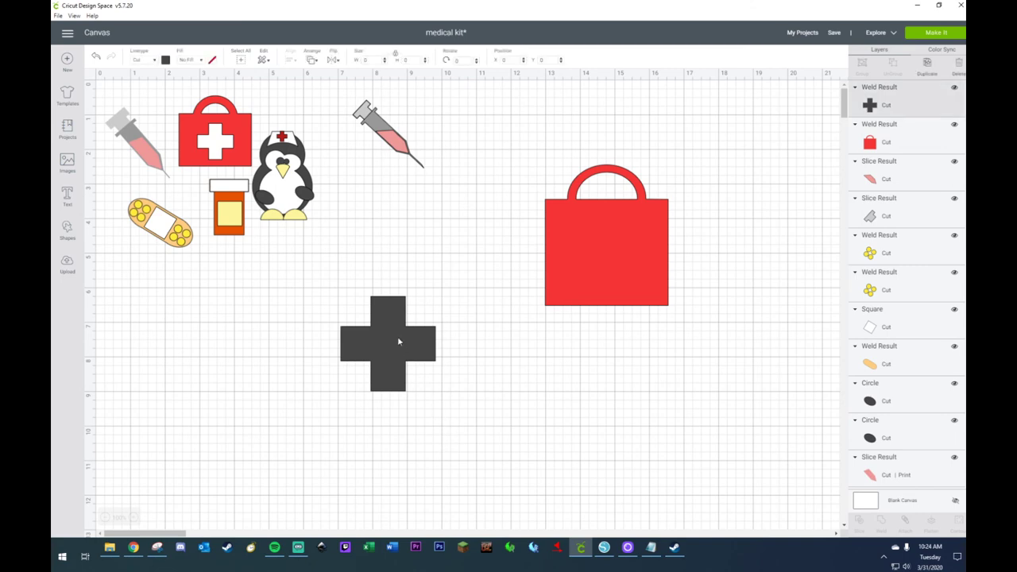
click(166, 61)
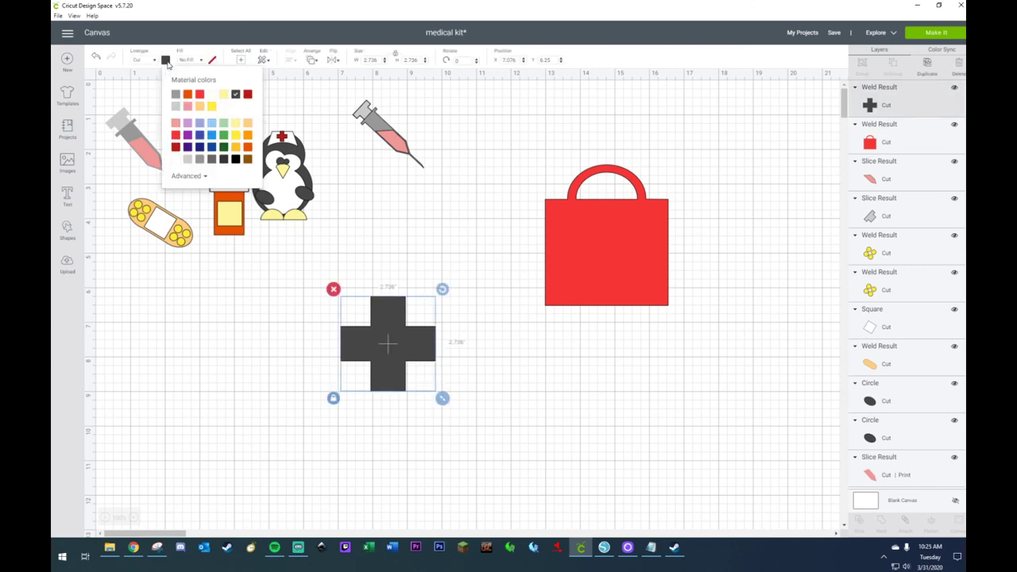
click(211, 95)
click(242, 379)
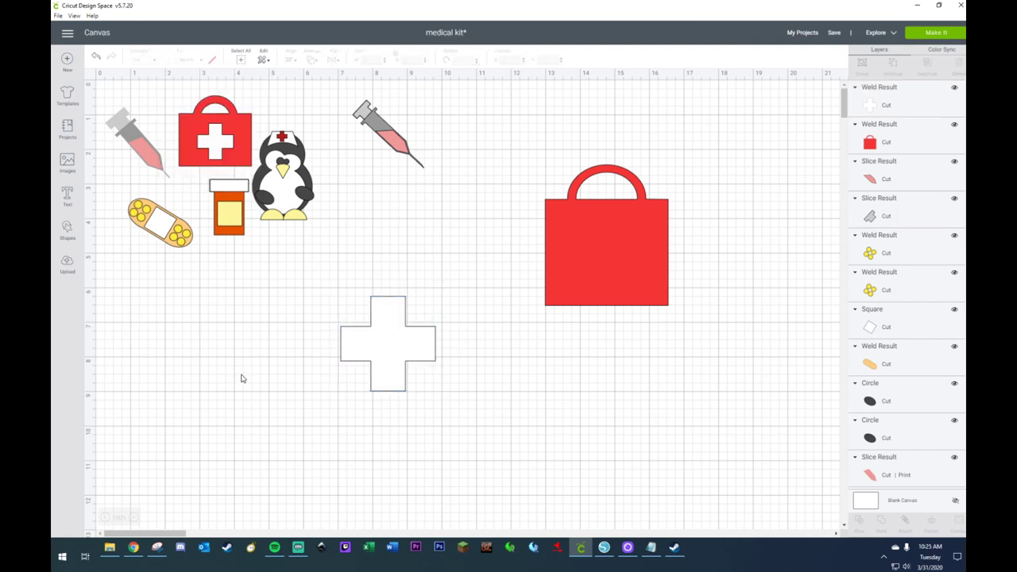
- Scale the white cross down to about 1.847 inches and place it centrally on the body of the large red bag
click(389, 368)
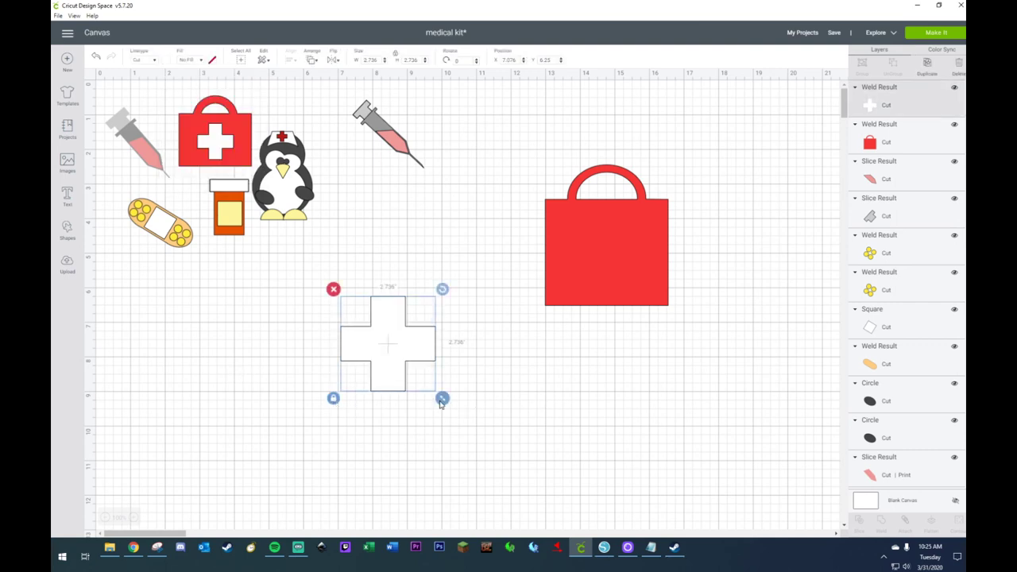
drag(442, 403, 407, 365)
drag(394, 355, 648, 297)
drag(619, 266, 613, 256)
drag(648, 292, 653, 297)
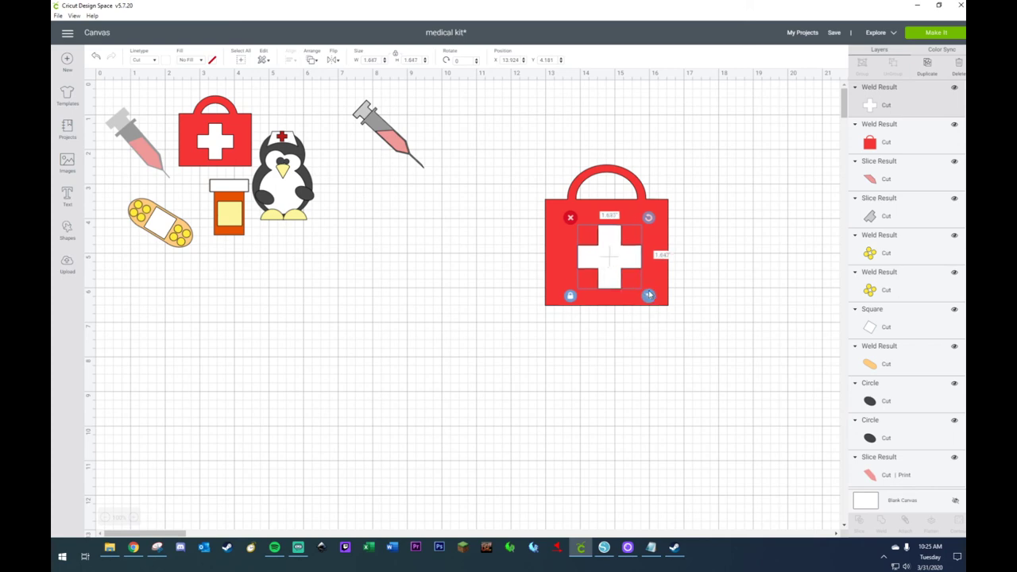
drag(610, 255, 607, 256)
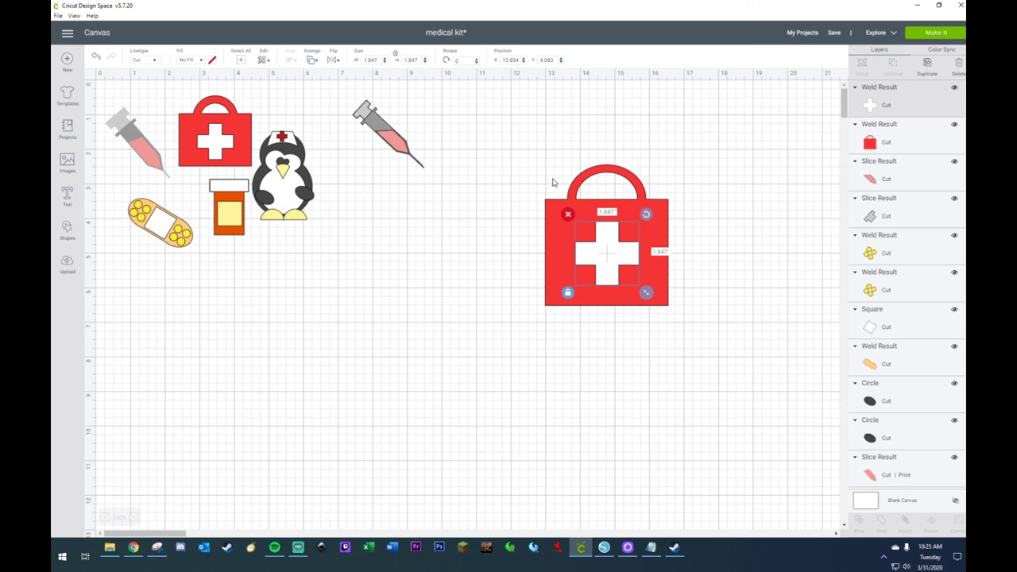
click(518, 165)
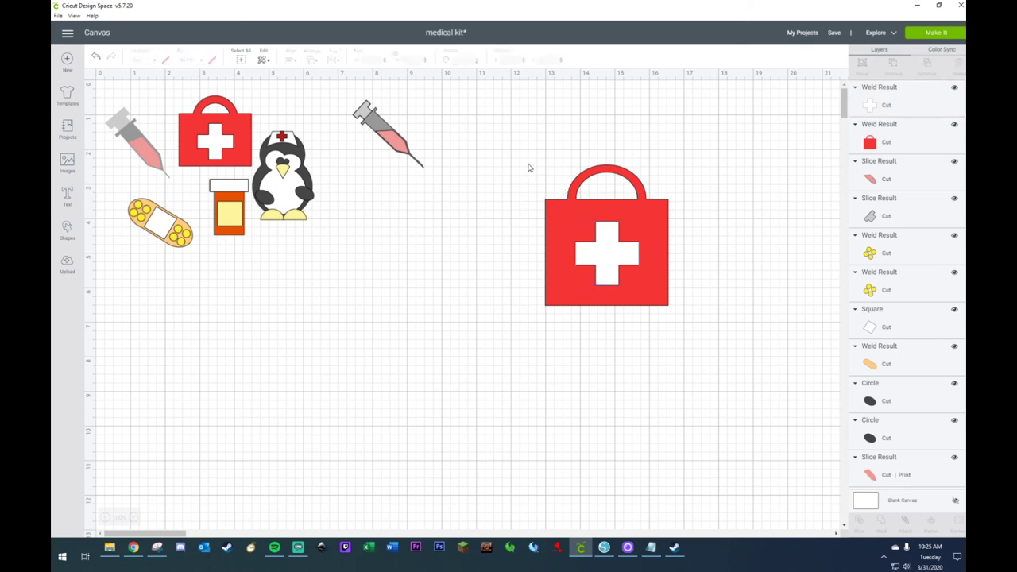
- Scale the new bag and its cross together to about 2.233 by 2.556 inches and move them to about X 10.792, Y 0.431
drag(528, 167, 666, 311)
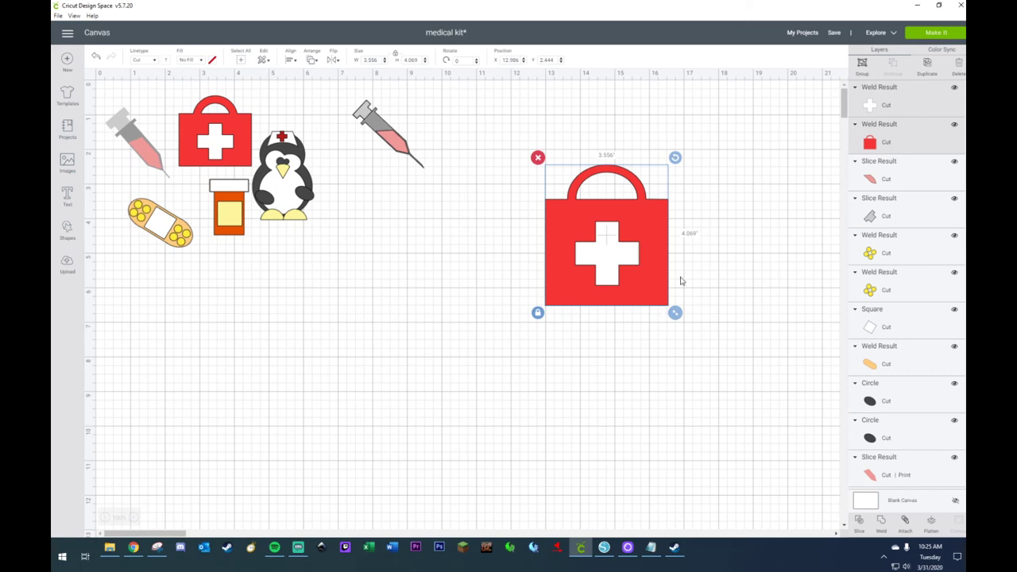
click(509, 168)
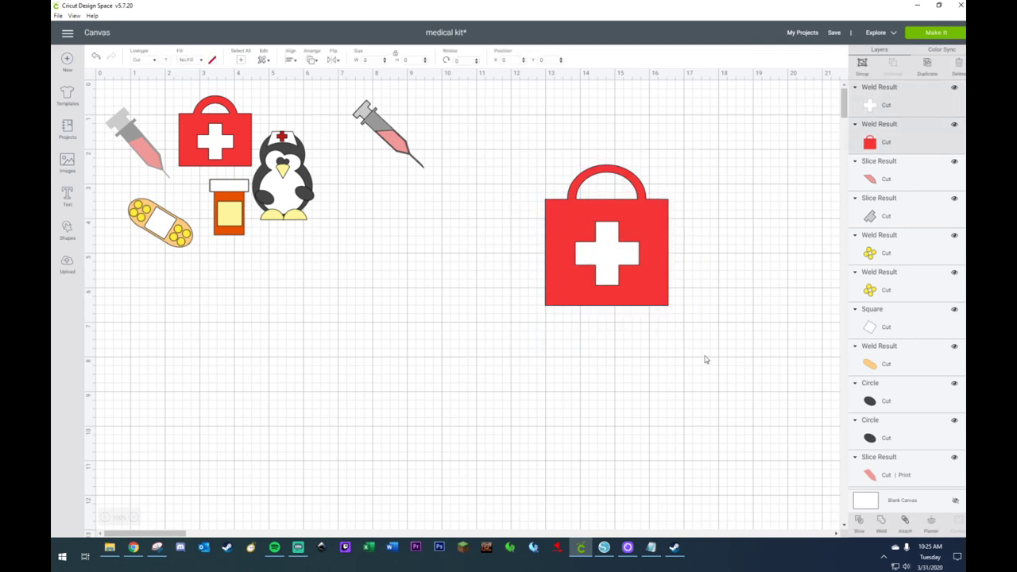
drag(619, 258, 549, 188)
drag(612, 246, 534, 180)
drag(605, 245, 514, 168)
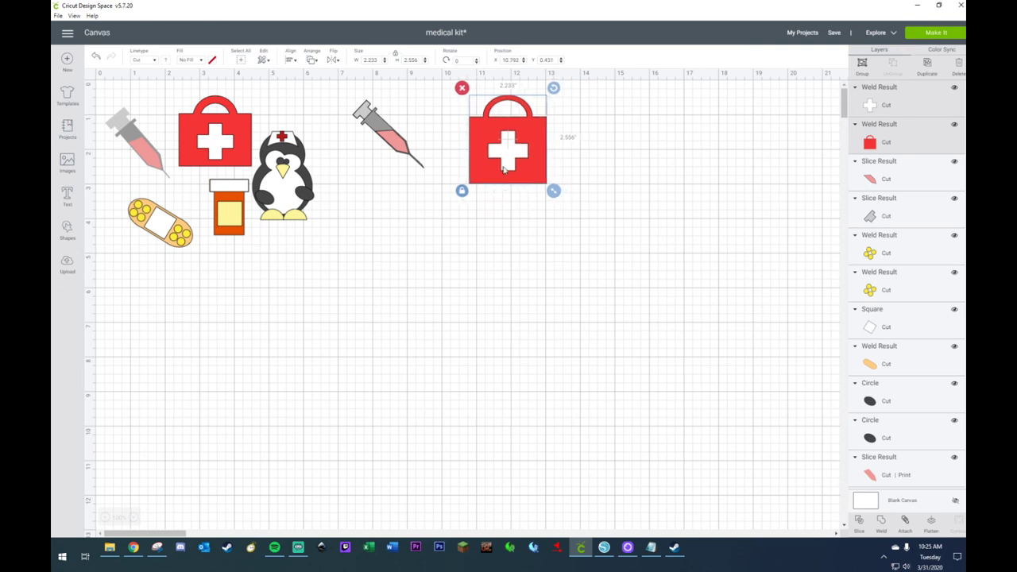
- Enlarge the new syringe to about 2.669 by 2.549 inches and place it beside the new bag at about X 7.87, Y 0.48
drag(338, 96, 454, 195)
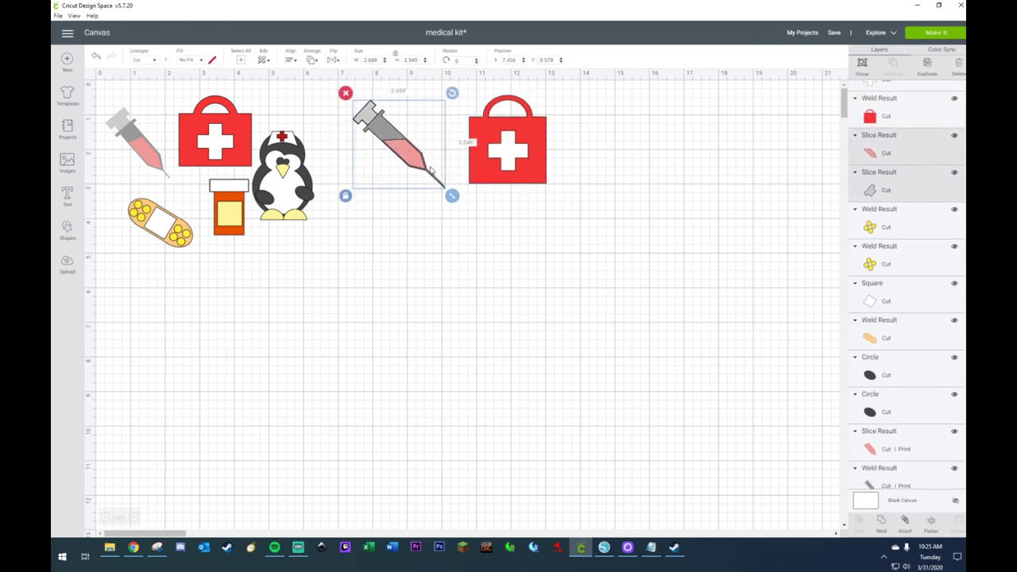
drag(418, 159, 433, 156)
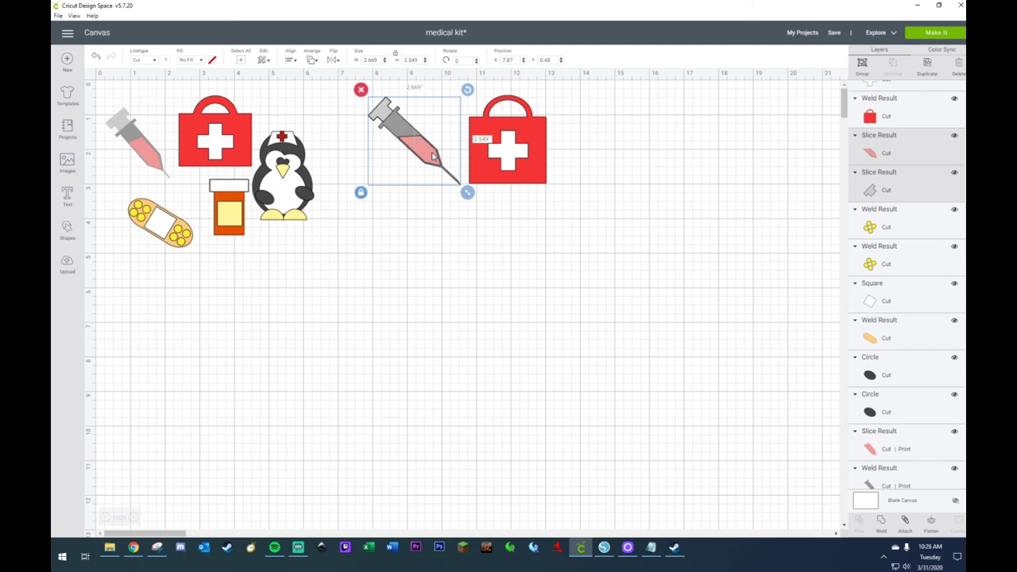
click(428, 220)
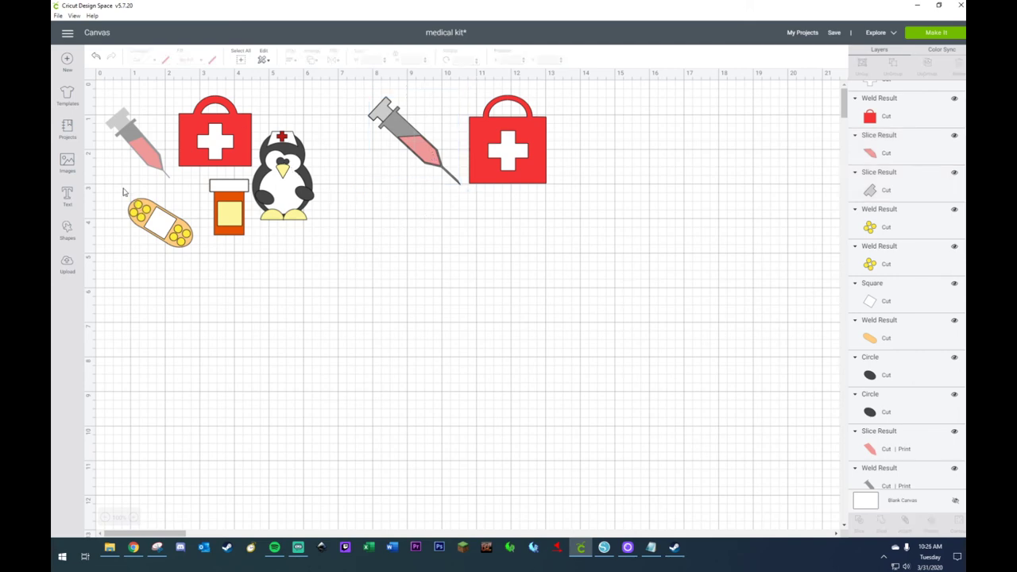
drag(123, 191, 180, 267)
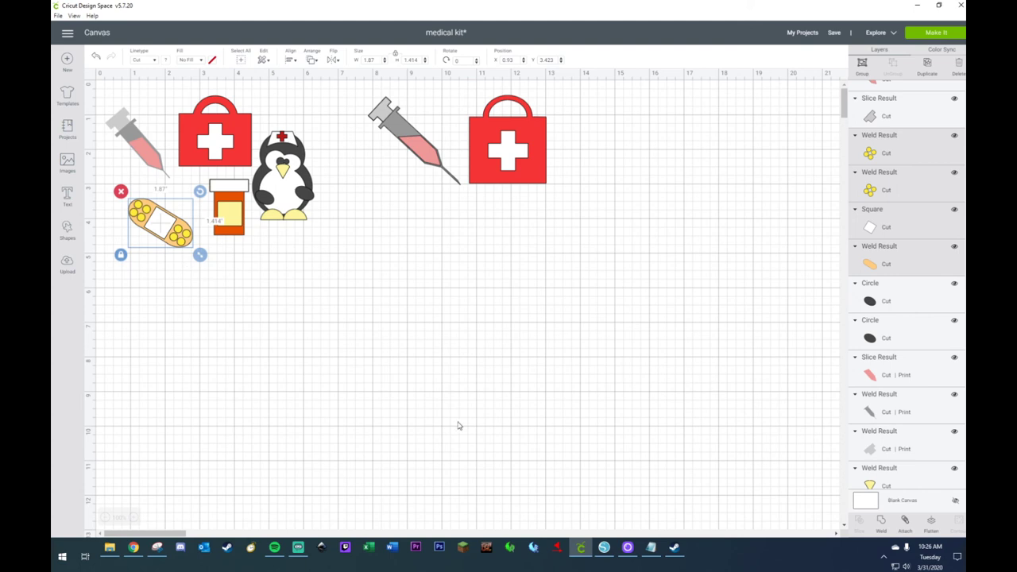
click(308, 336)
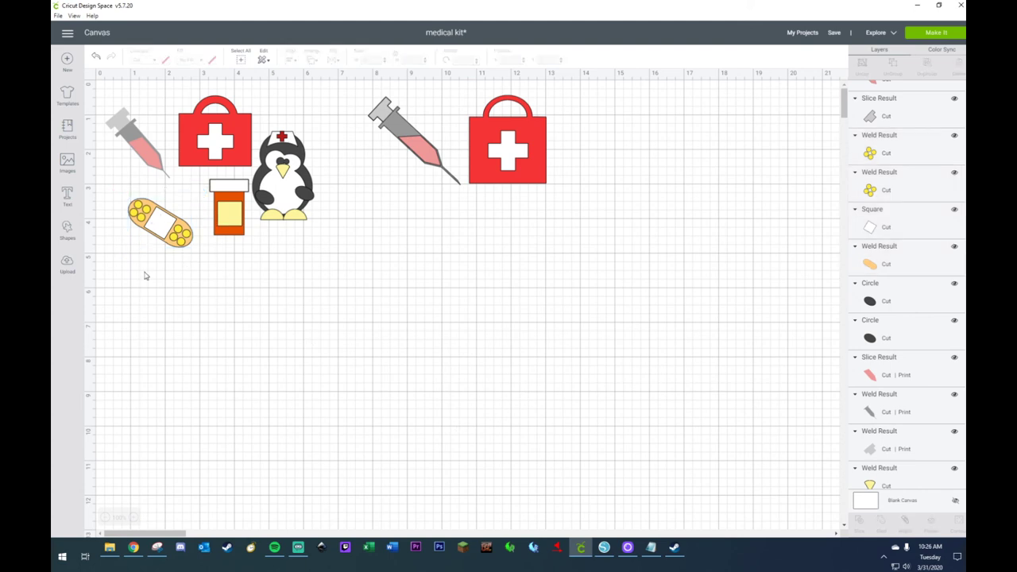
- Add a square and a circle, placing the square at about X 7.028, Y 6.361 and the circle over its upper edge
click(68, 234)
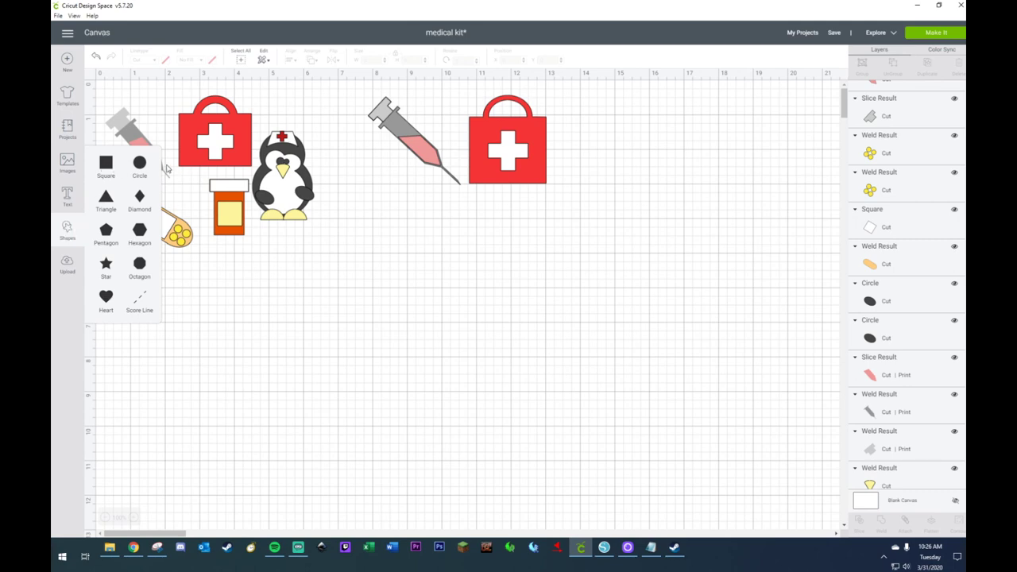
click(107, 167)
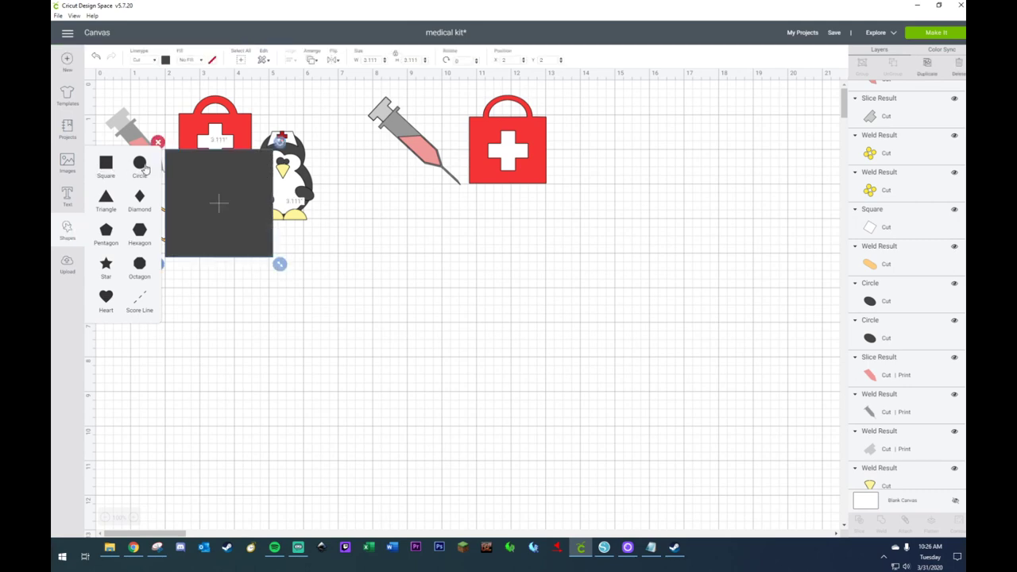
click(140, 165)
drag(231, 253, 506, 280)
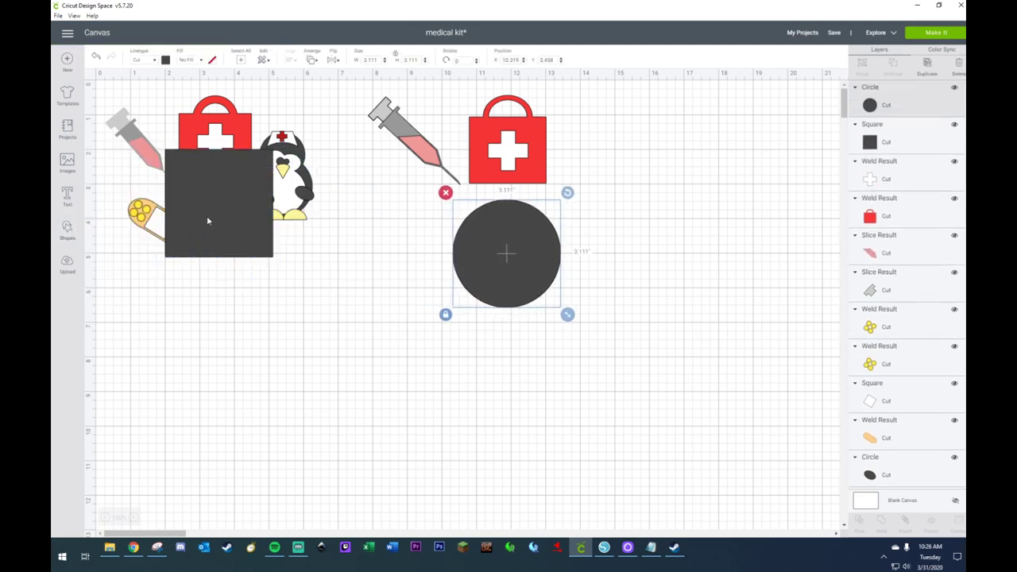
drag(209, 220, 392, 352)
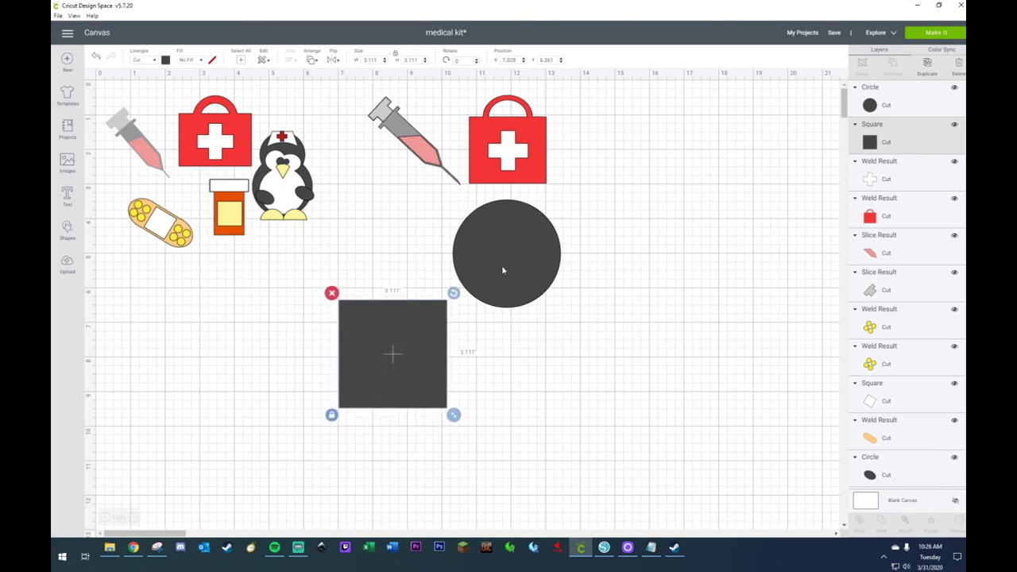
drag(503, 270, 389, 319)
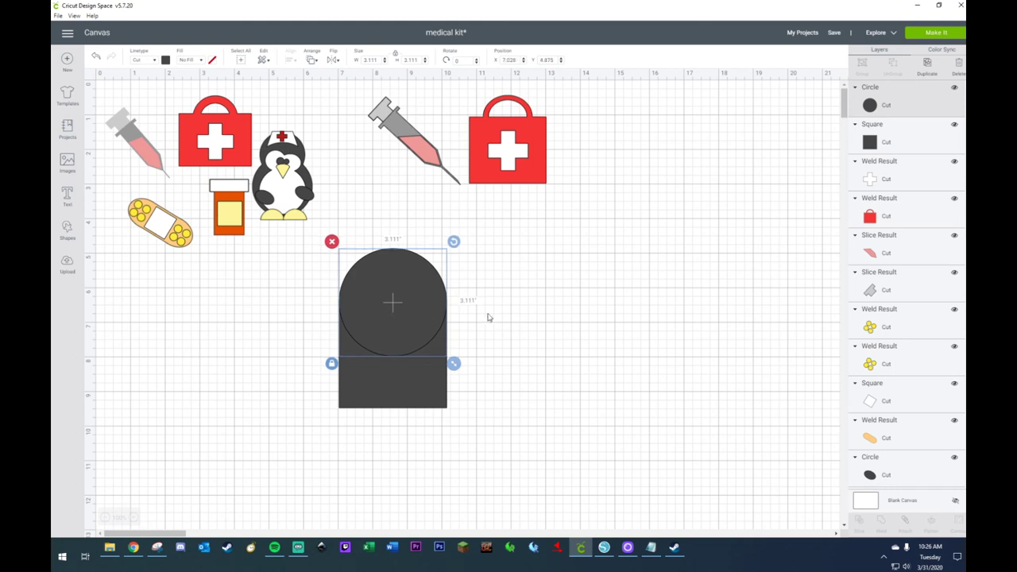
- Nudge the circle slightly and align the circle and square along their left edges
click(497, 316)
click(405, 312)
drag(365, 300, 366, 302)
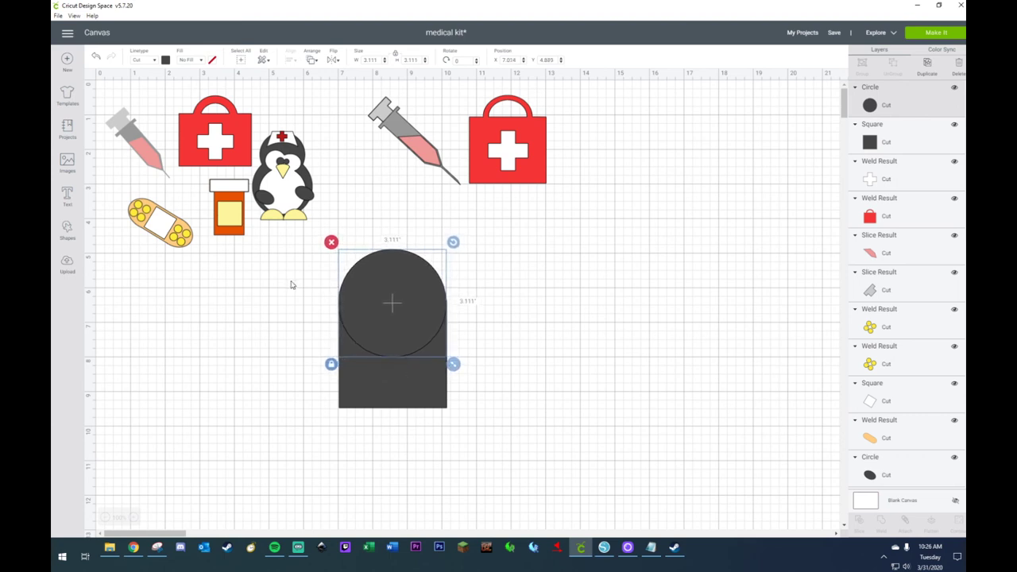
drag(291, 285, 459, 417)
click(289, 61)
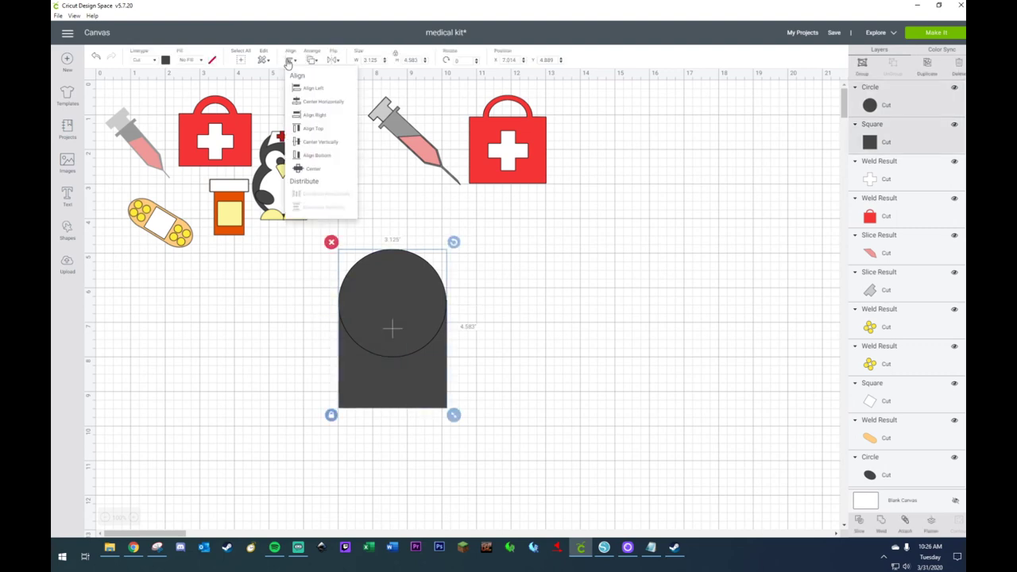
click(303, 88)
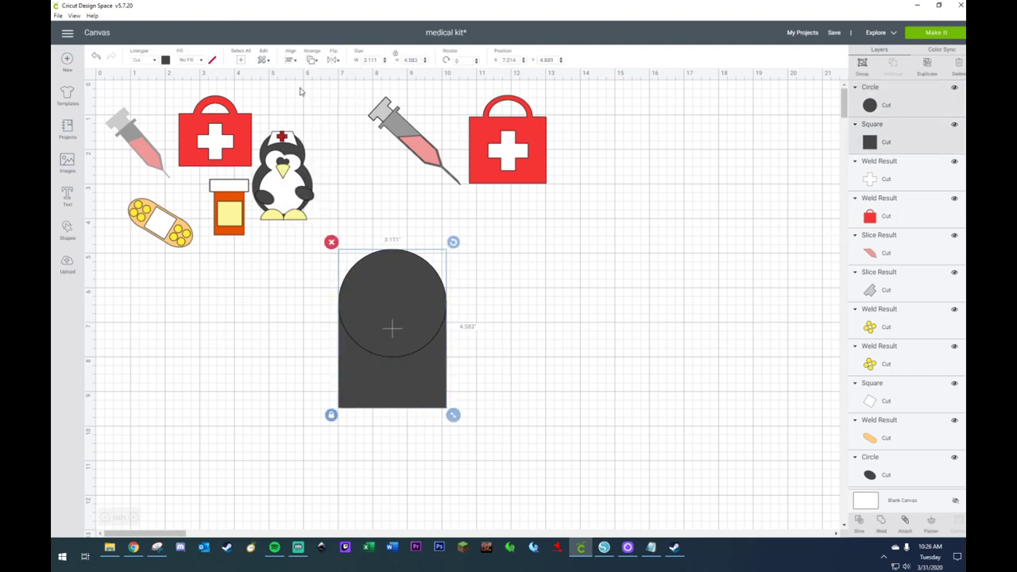
click(294, 346)
- Duplicate the circle onto the square's lower edge and weld both circles and the square into one upright capsule shape
click(369, 292)
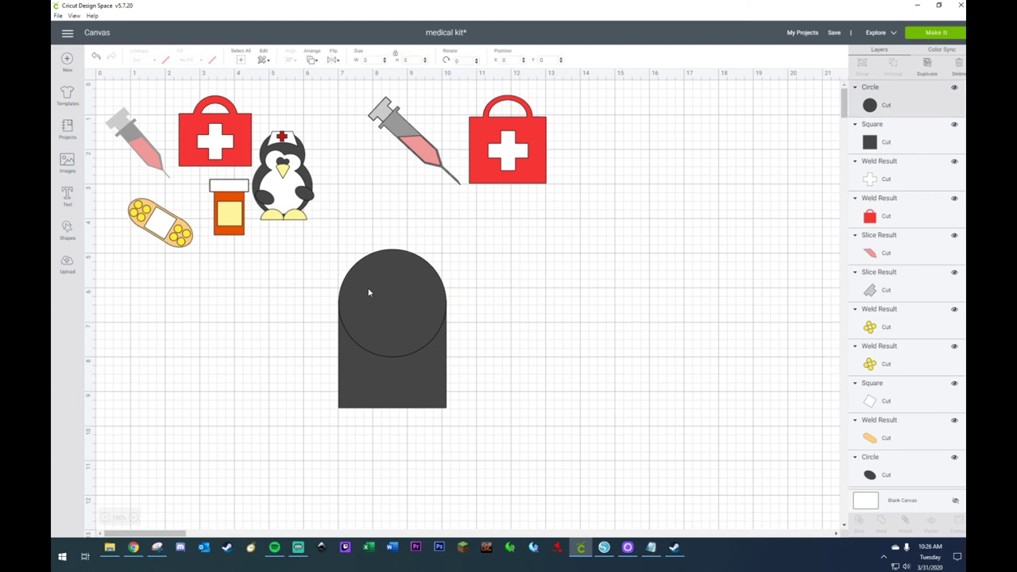
key(ctrl+d)
drag(389, 316, 377, 412)
click(499, 382)
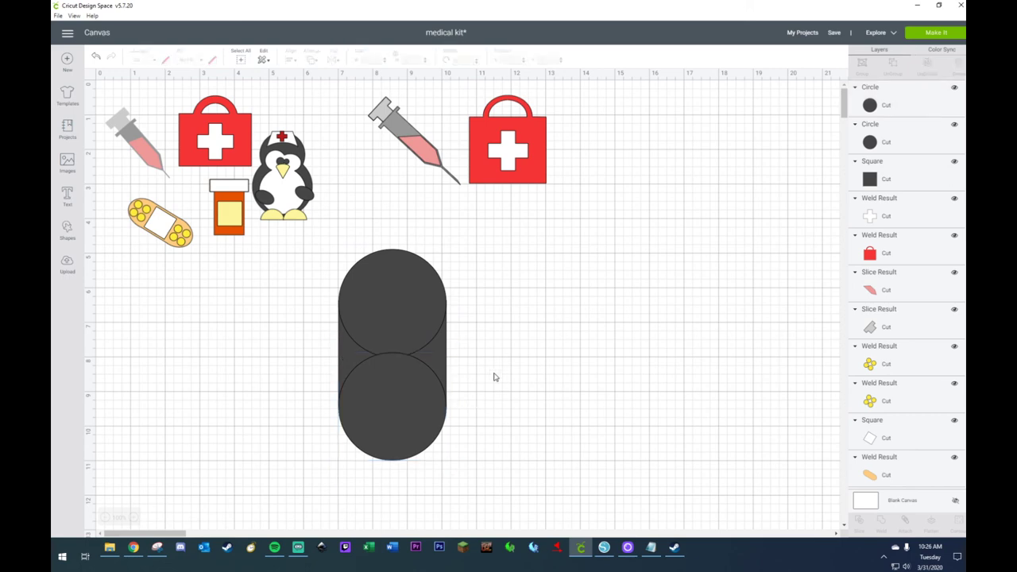
drag(311, 269, 438, 472)
right_click(392, 409)
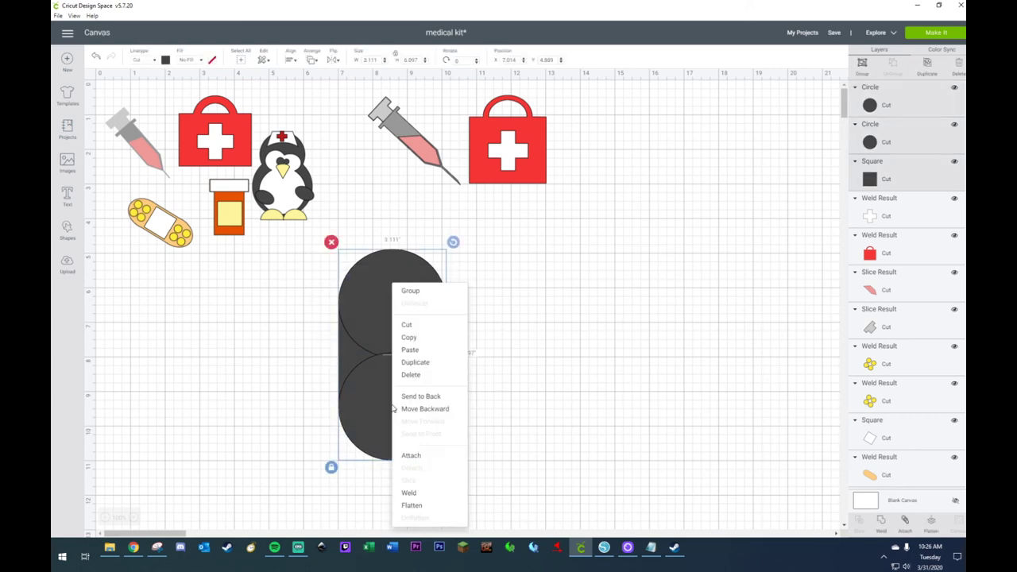
click(409, 494)
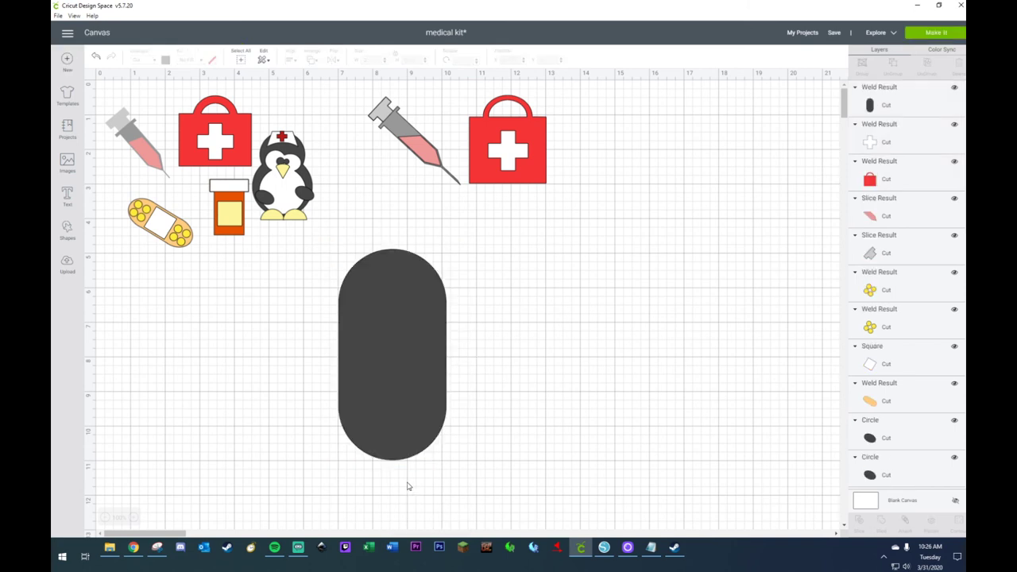
click(356, 359)
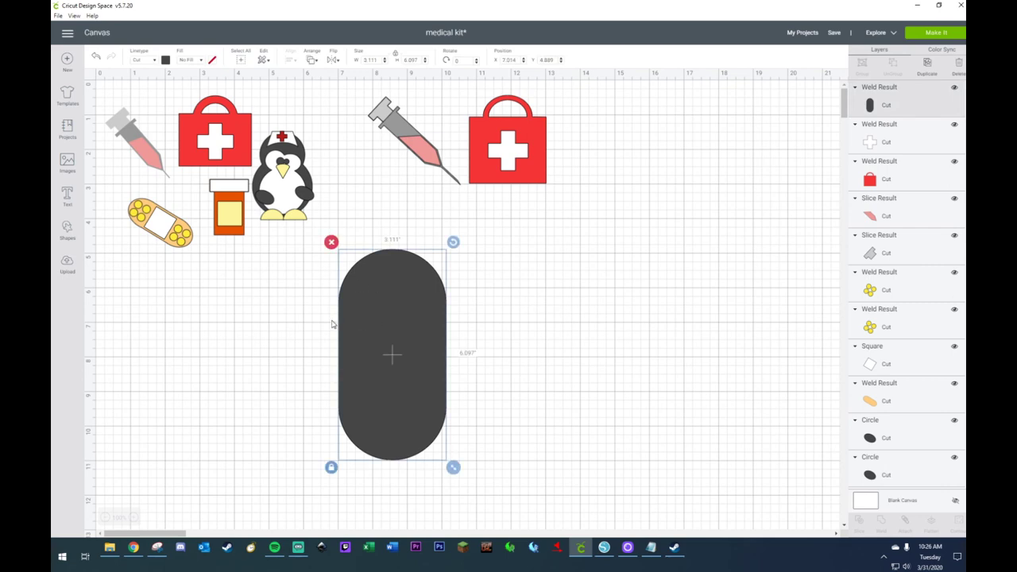
- Add another square and move it to the empty area on the right of the capsule shape
click(67, 231)
click(104, 180)
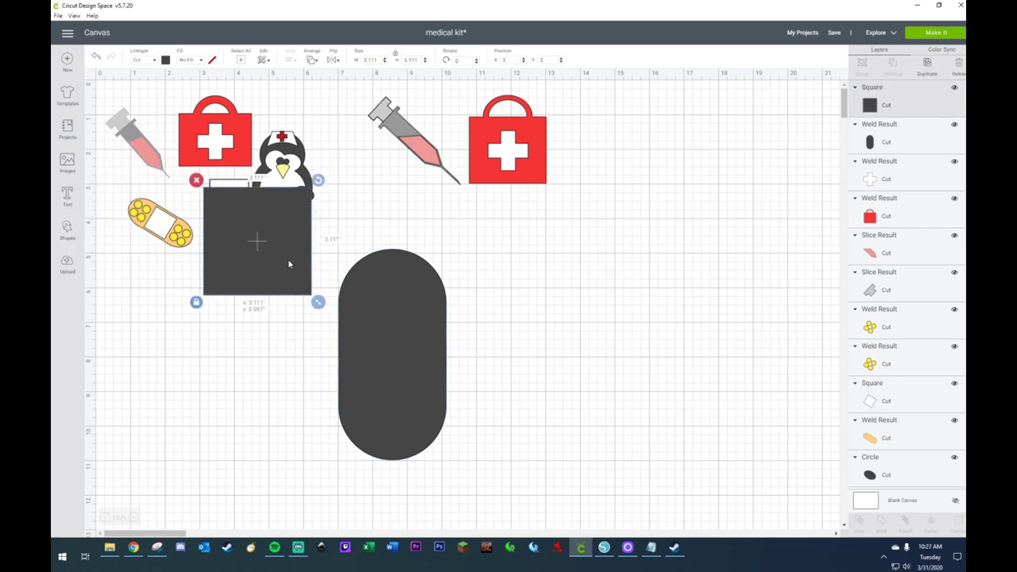
drag(288, 259, 617, 319)
click(400, 355)
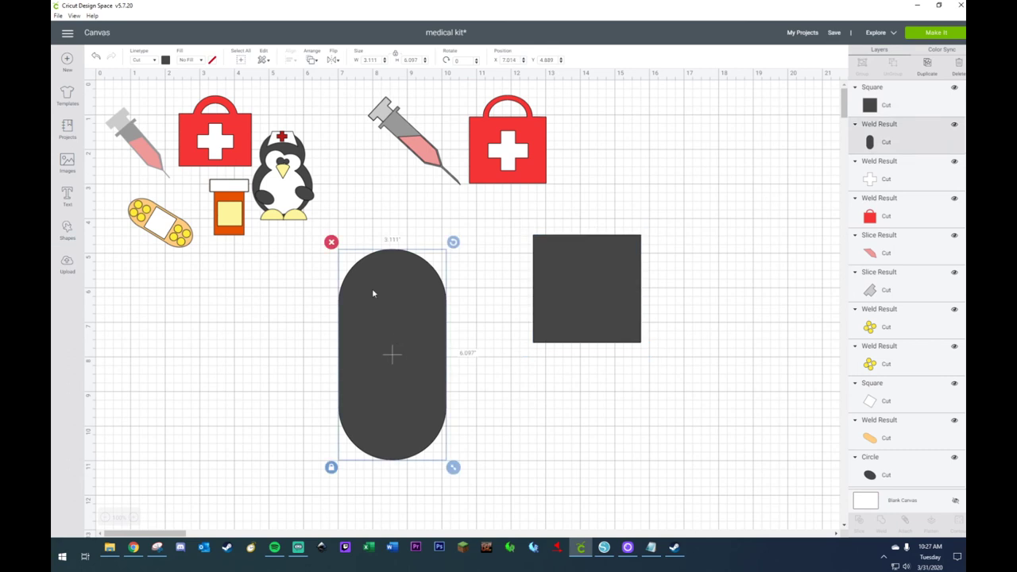
click(165, 62)
click(223, 94)
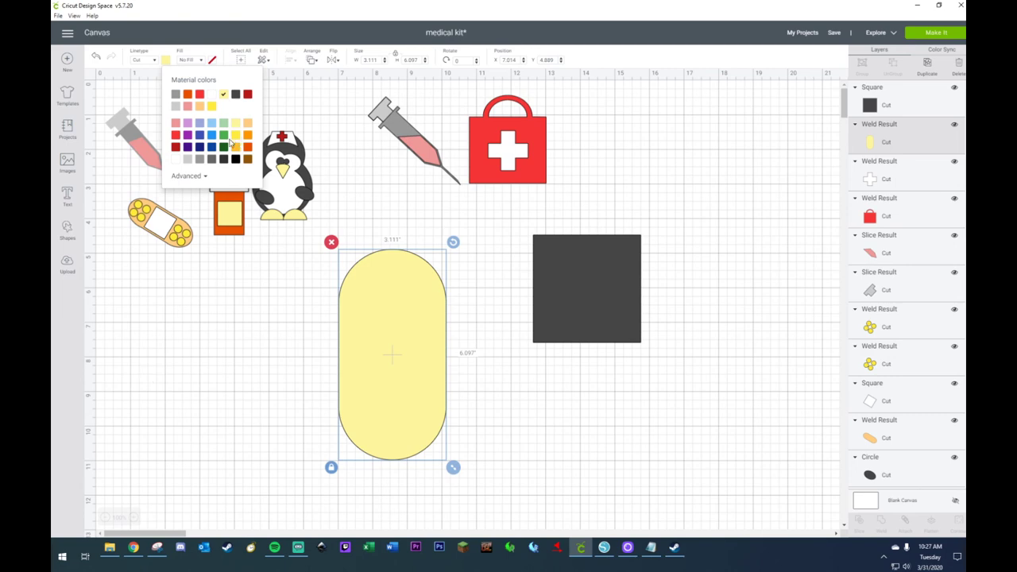
click(247, 159)
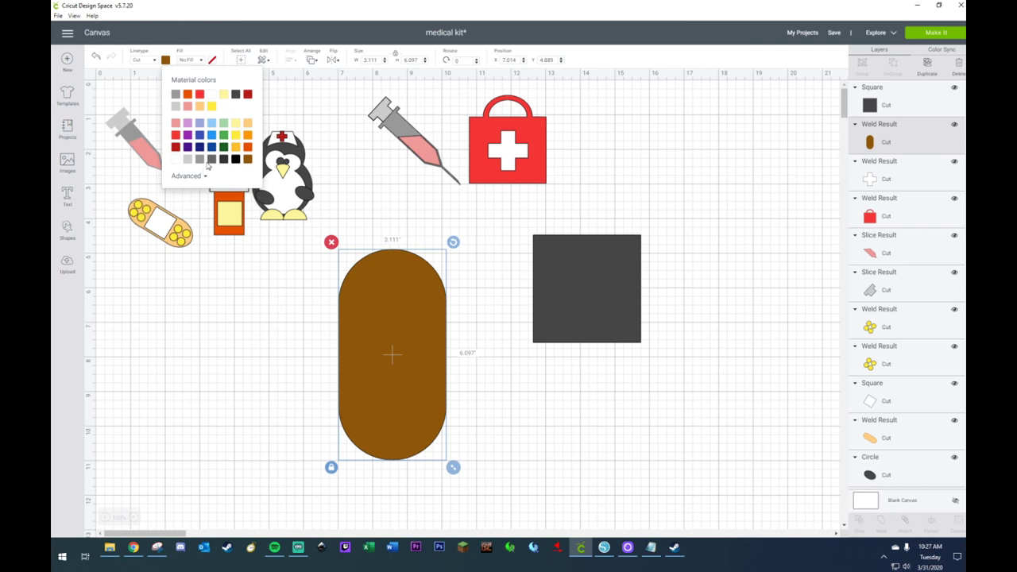
- Recolour the large capsule shape light orange to match the small finished bandage
click(181, 228)
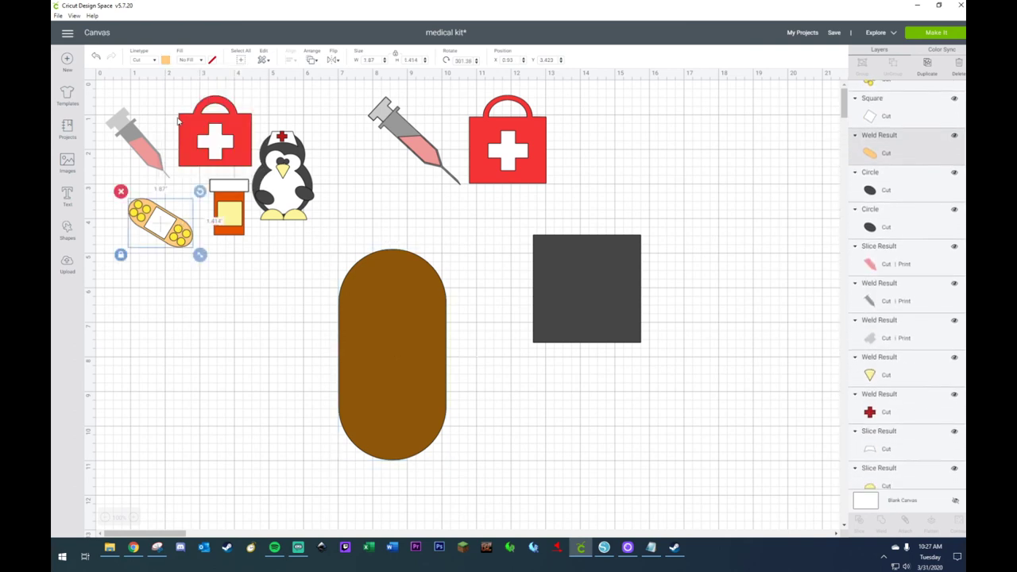
click(368, 320)
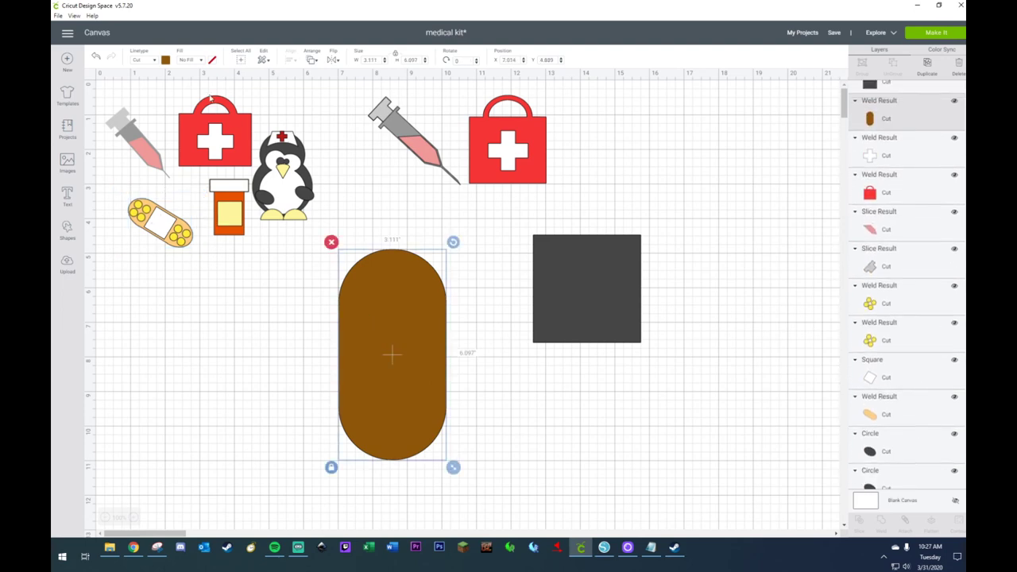
click(164, 61)
click(199, 107)
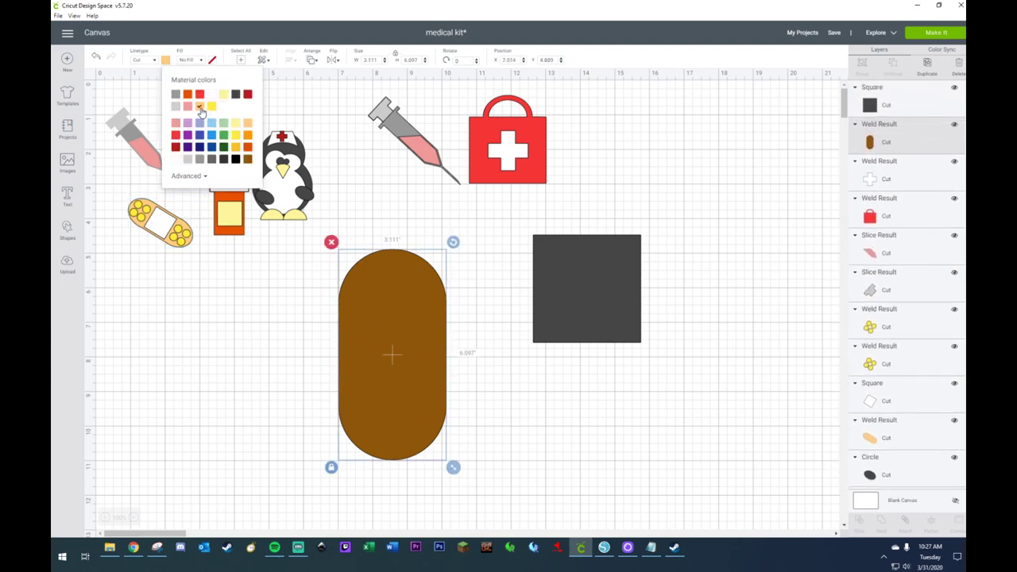
- Move the square onto the middle of the capsule shape and shrink it to about 2.29 inches wide
click(584, 289)
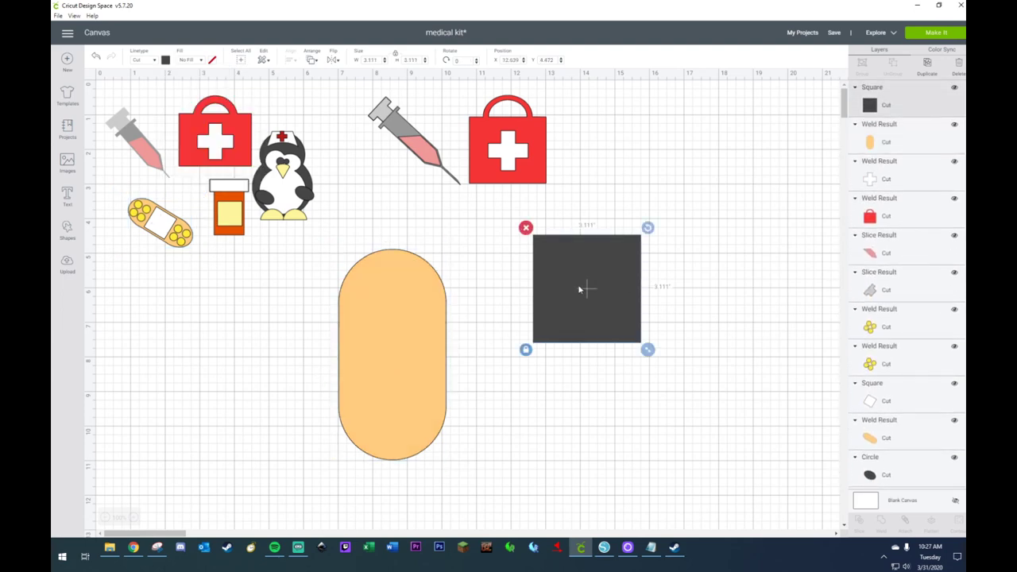
drag(584, 288, 427, 367)
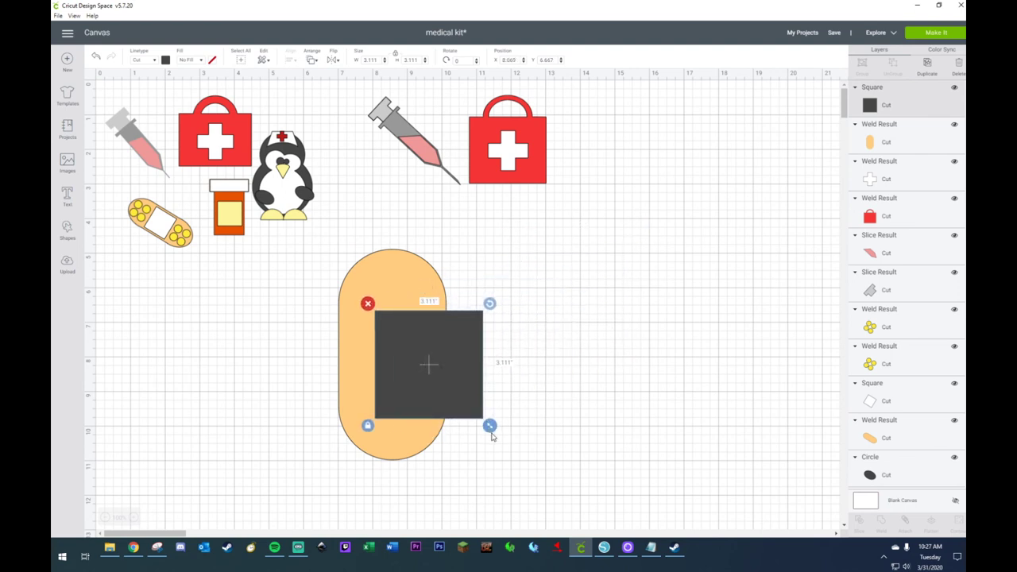
drag(489, 426, 449, 396)
drag(429, 367, 405, 369)
- Colour the square on the capsule shape white
click(166, 61)
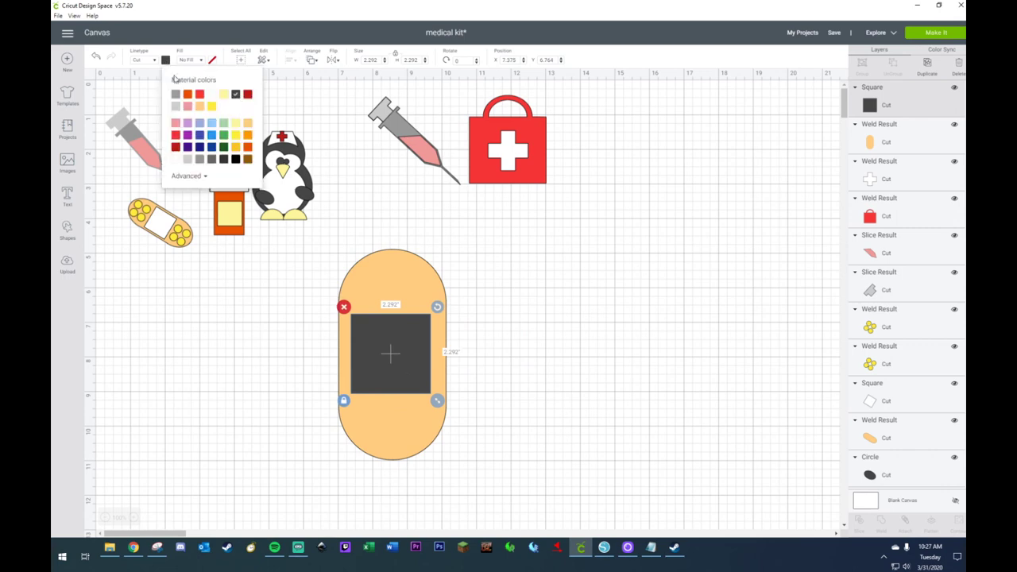
click(212, 94)
click(252, 302)
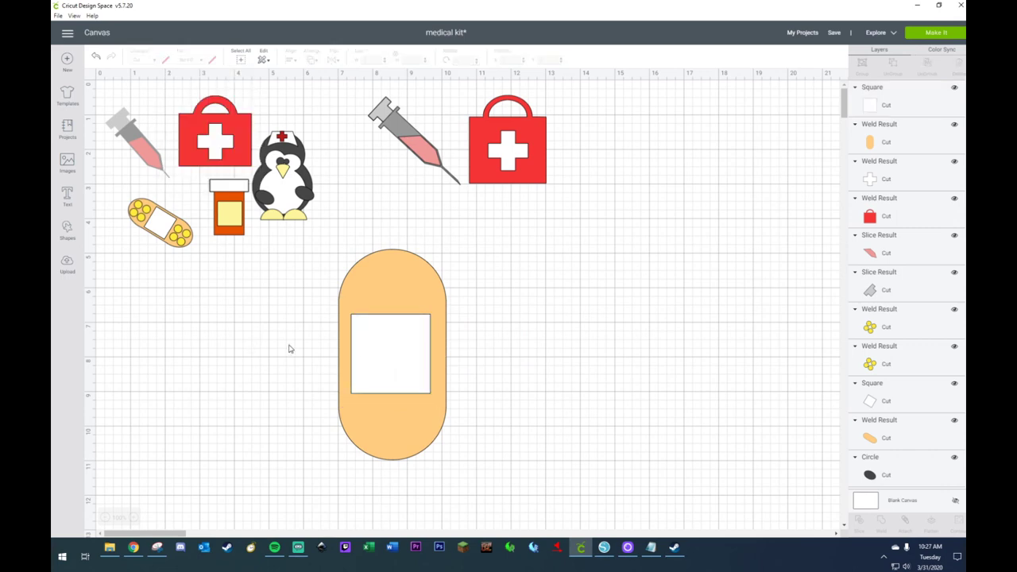
- Centre the white square and the capsule shape on each other both horizontally and vertically
drag(409, 345, 408, 351)
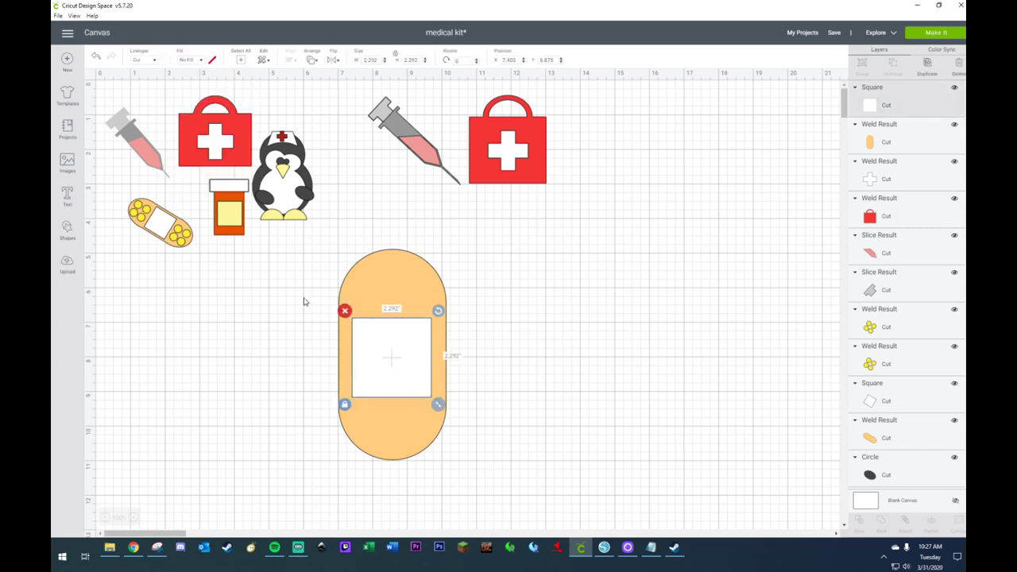
mouse_move(302, 298)
mouse_down()
mouse_move(484, 457)
mouse_move(482, 418)
mouse_up()
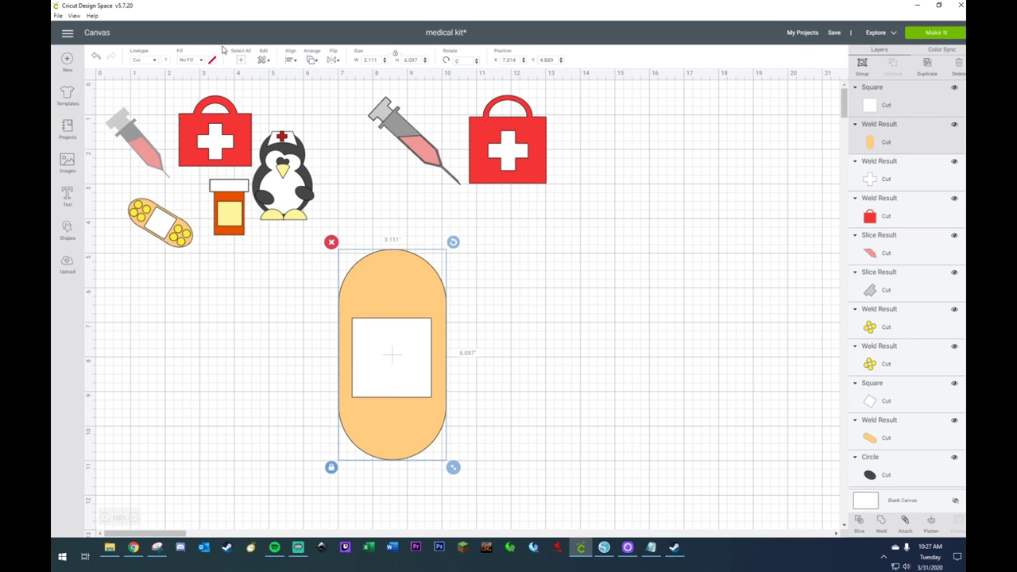
click(292, 66)
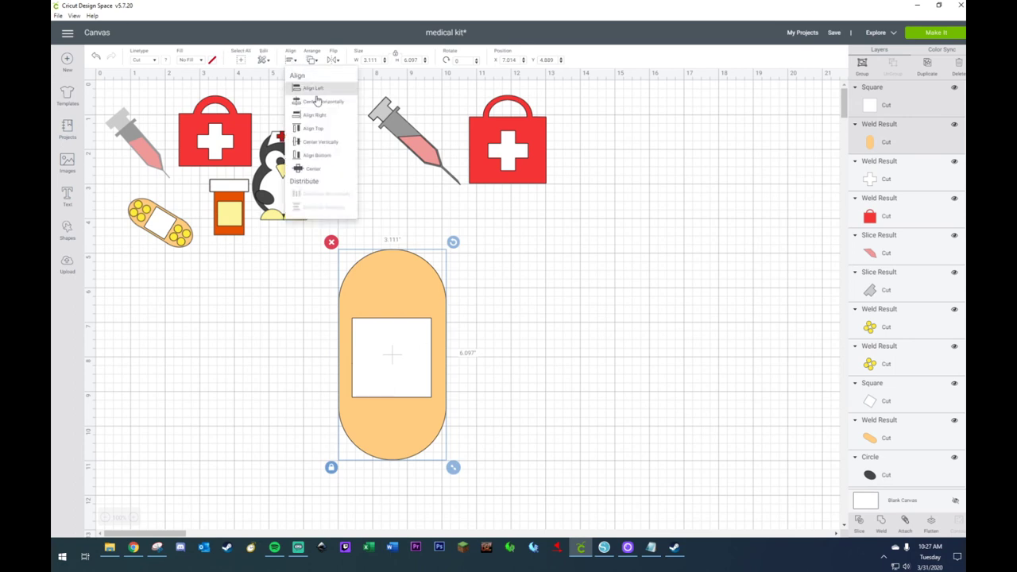
click(320, 105)
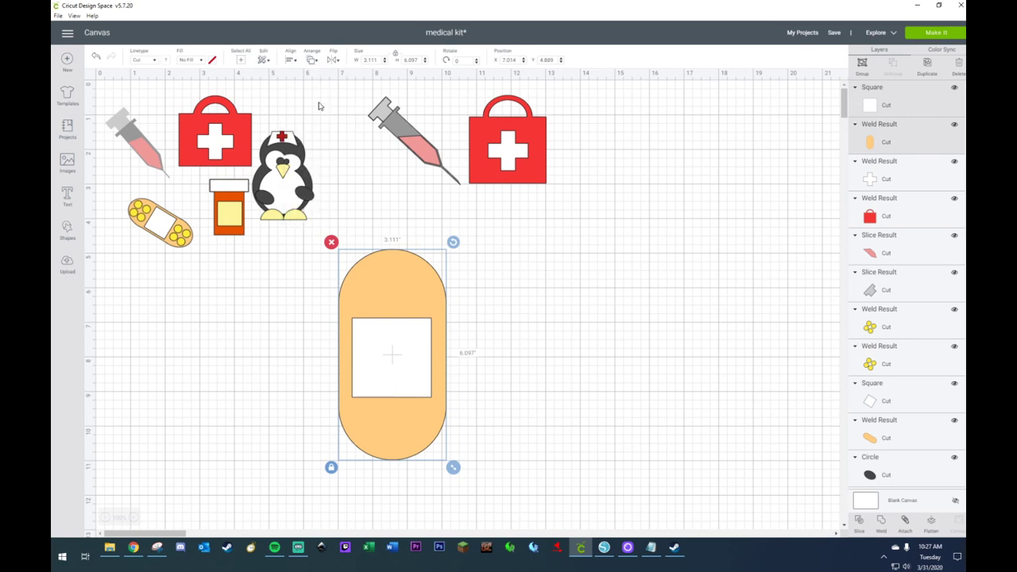
click(288, 62)
click(311, 145)
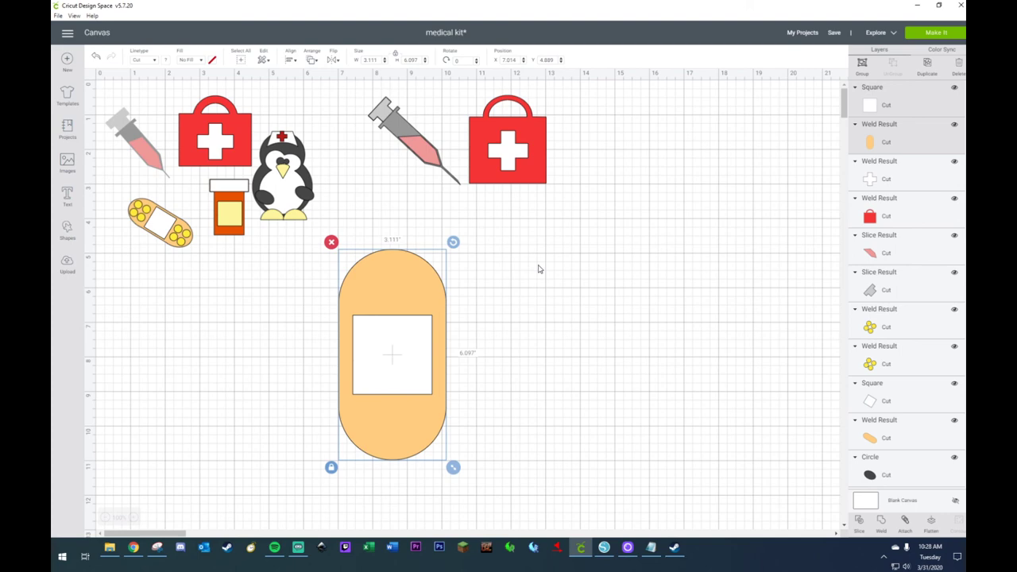
click(274, 346)
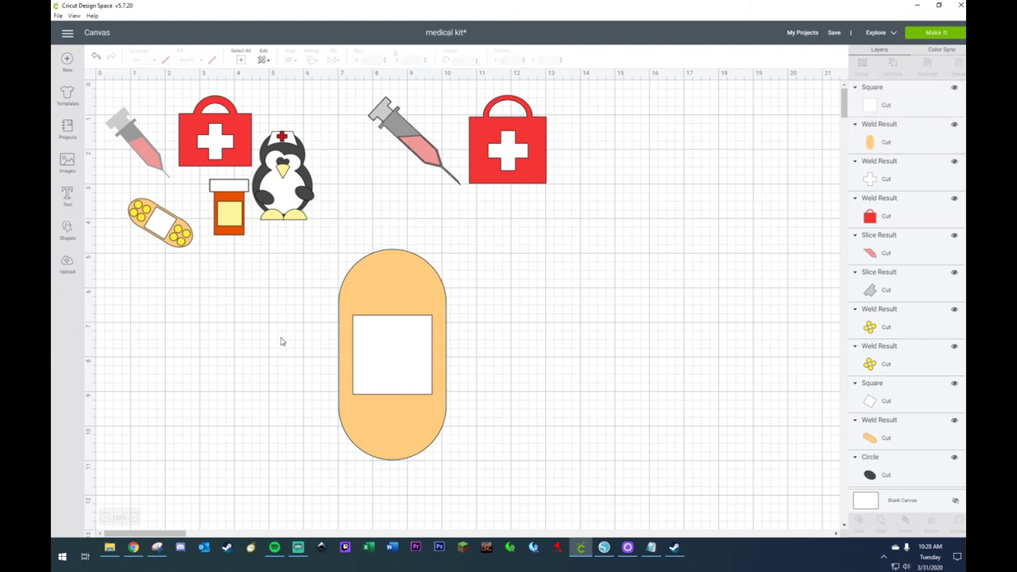
- Add a circle about 0.625 inches wide and a duplicate of it, placed side by side above the white square on the bandage
click(70, 232)
click(138, 163)
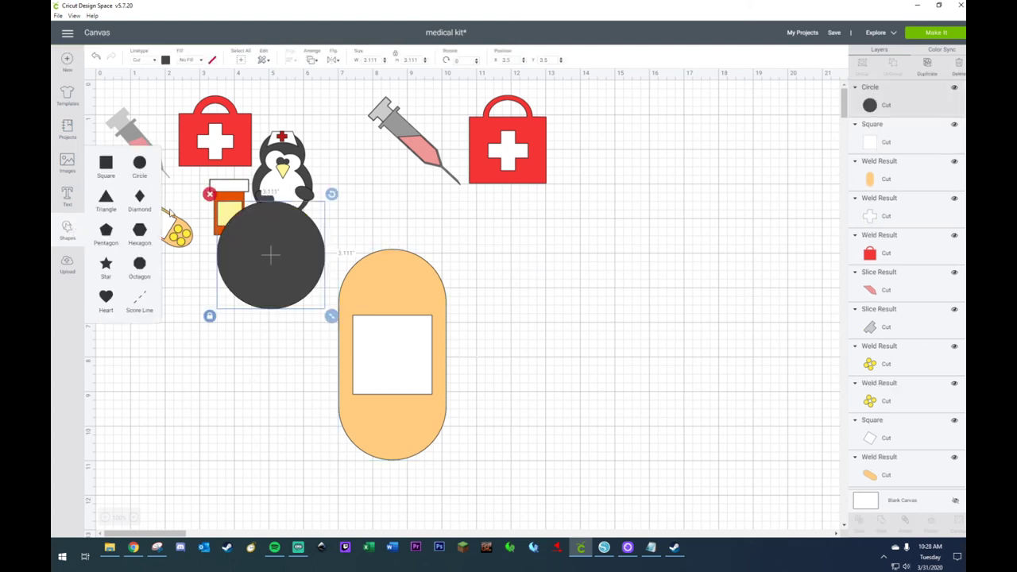
drag(332, 317, 414, 280)
key(ctrl+d)
click(368, 275)
click(393, 302)
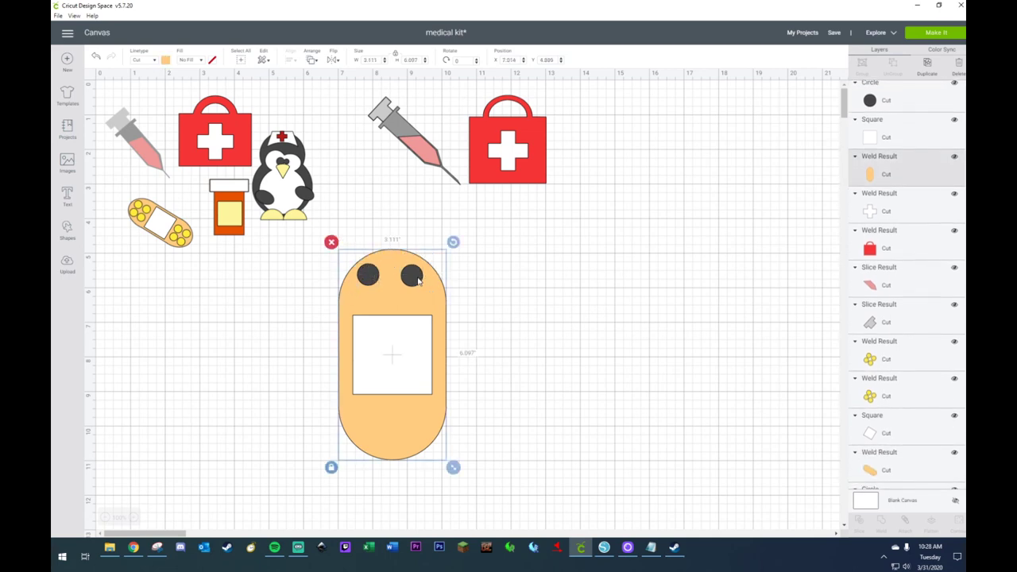
click(414, 292)
click(401, 352)
click(584, 302)
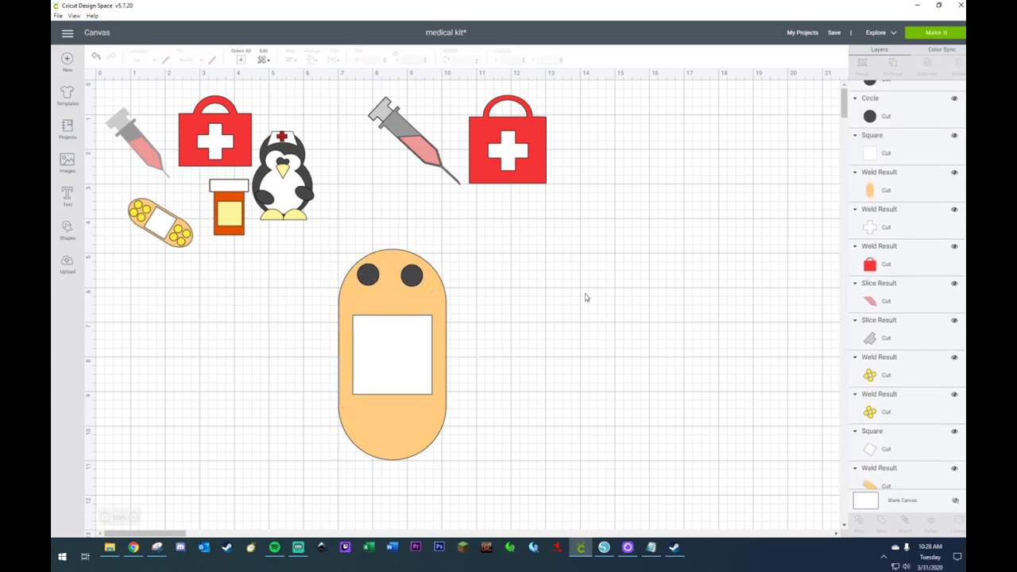
- Duplicate the pair of circles and place the copies as a second row just above the white square
click(369, 278)
shift+click(412, 278)
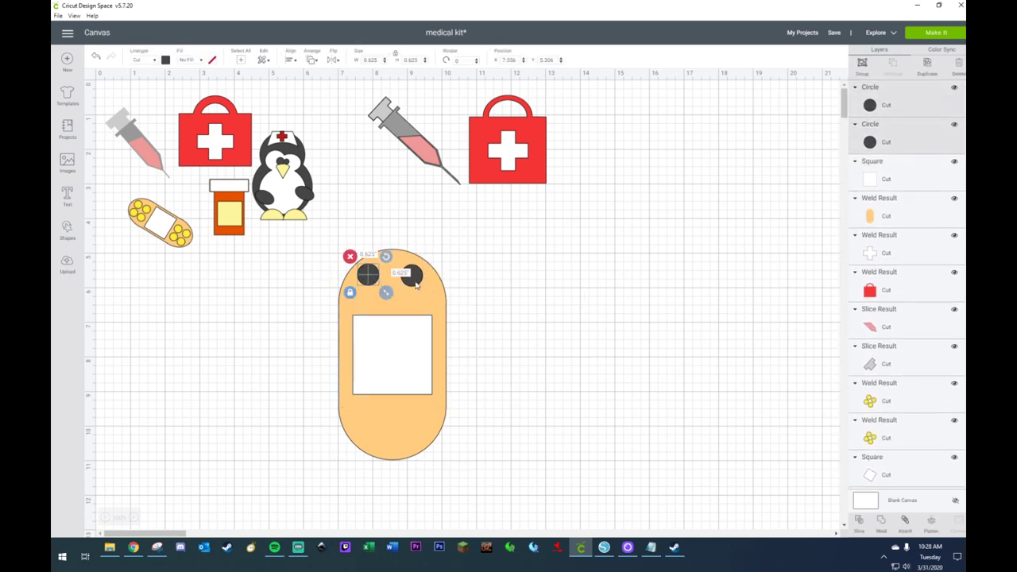
key(ctrl+d)
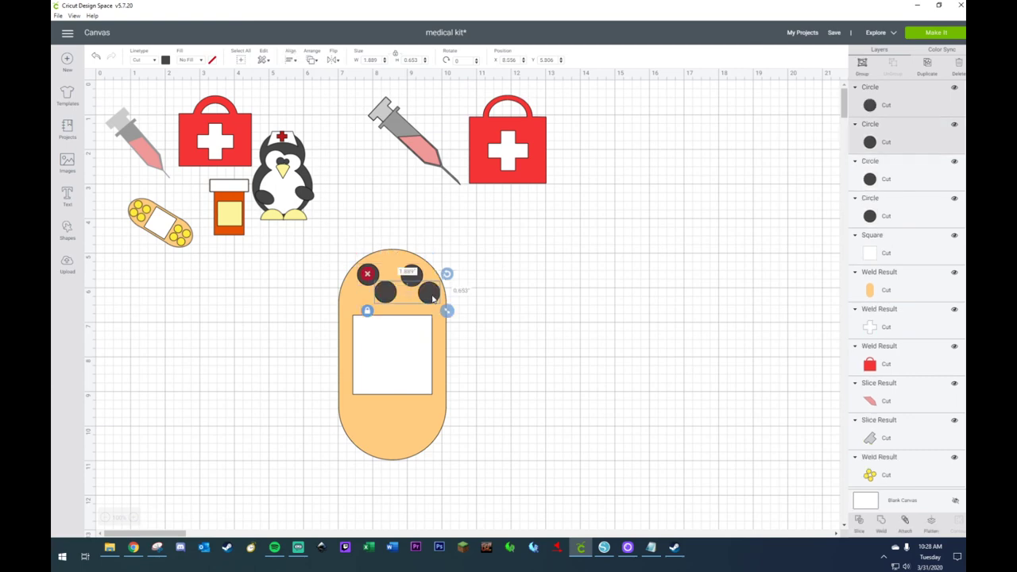
drag(433, 298, 417, 303)
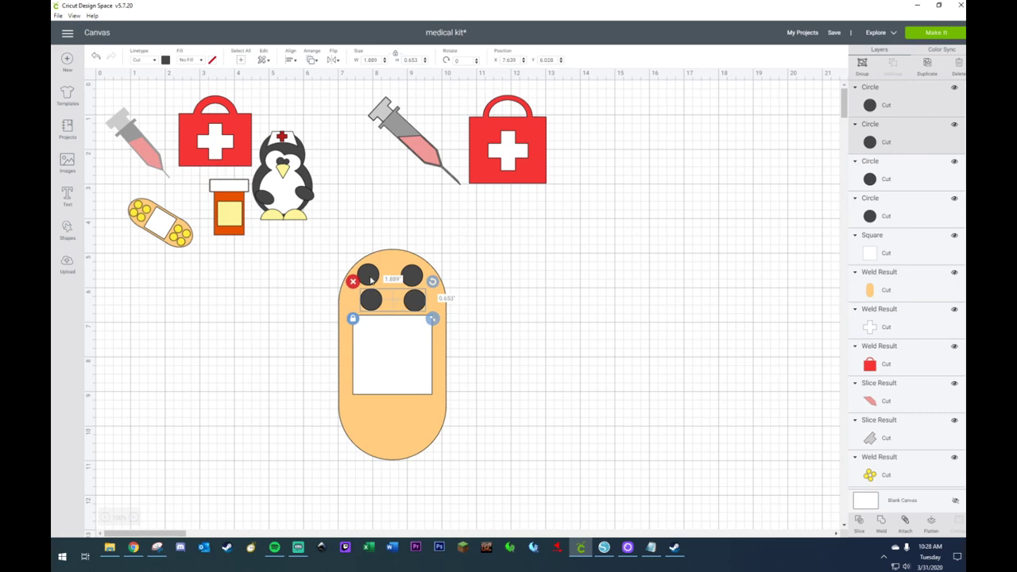
- Centre the two circles in the left column horizontally on each other, and do the same for the right column
click(370, 273)
shift+click(368, 296)
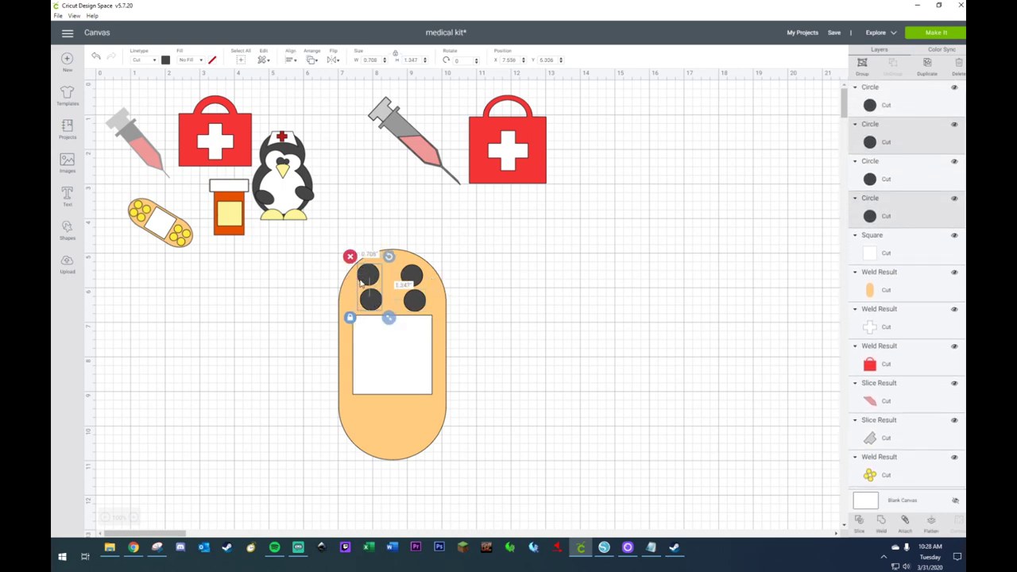
click(291, 60)
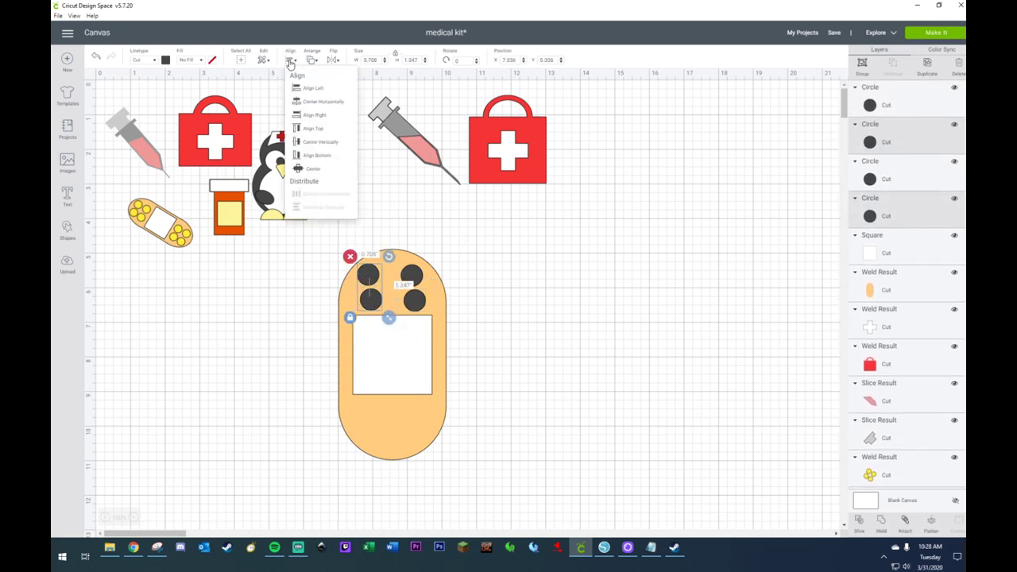
click(307, 102)
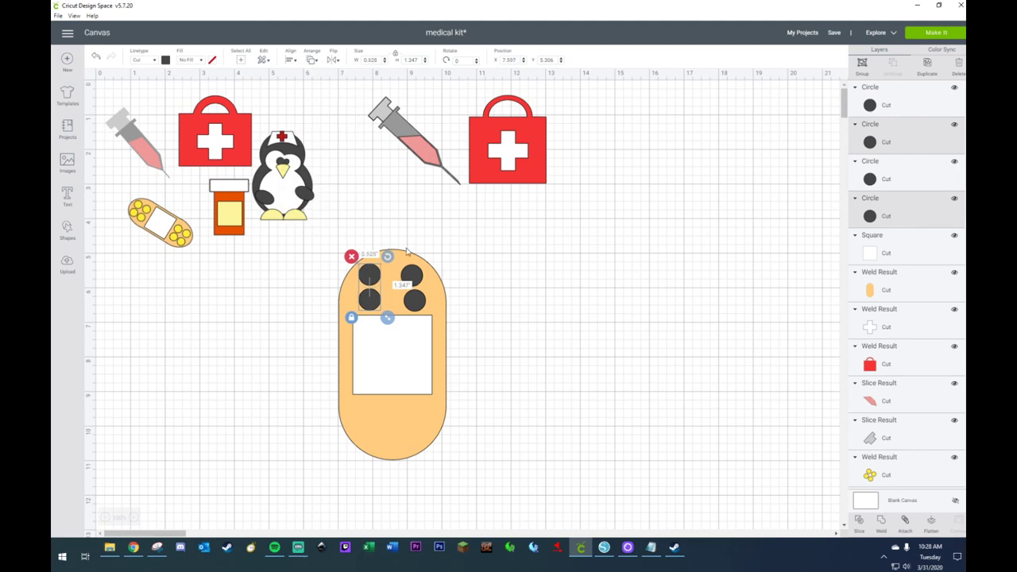
click(414, 276)
shift+click(411, 295)
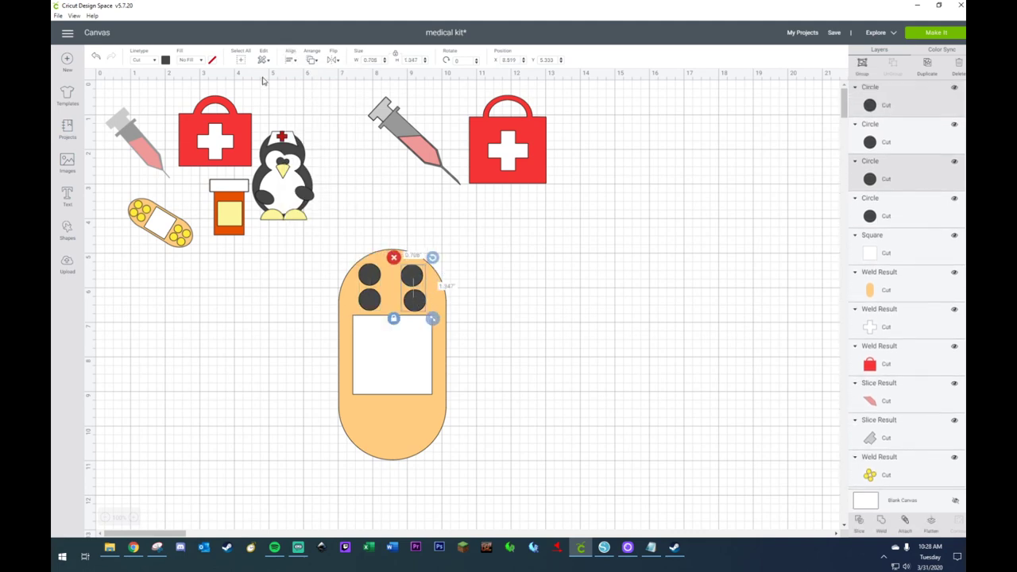
click(294, 63)
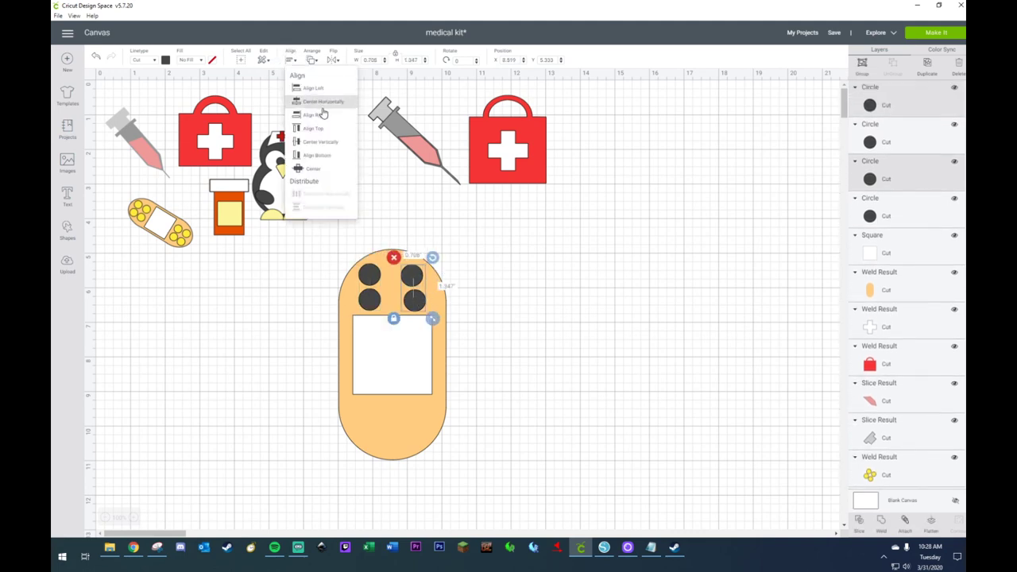
click(322, 103)
click(515, 341)
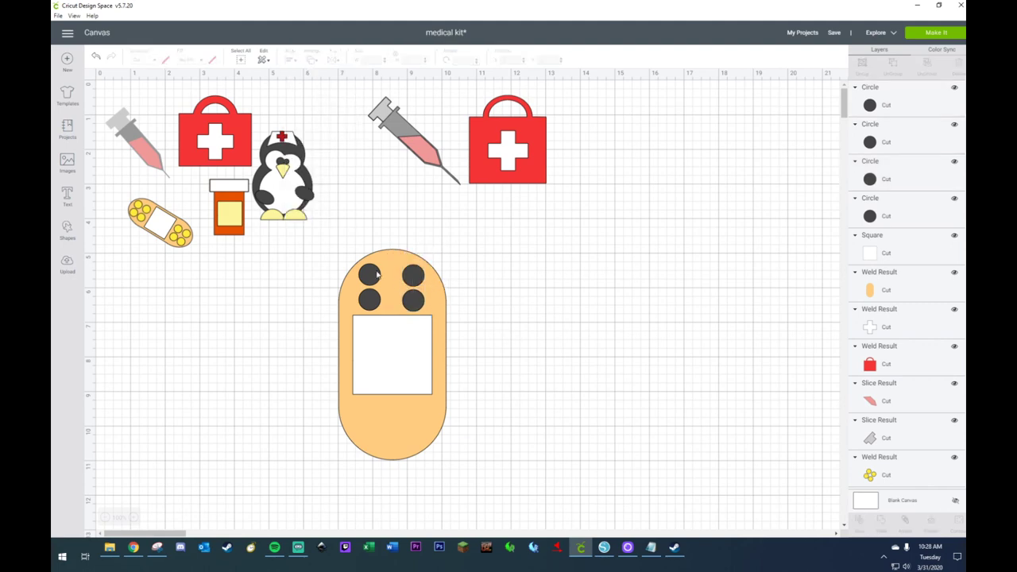
- Centre the two circles in the upper row vertically on each other, and do the same for the lower row
click(369, 276)
shift+click(413, 276)
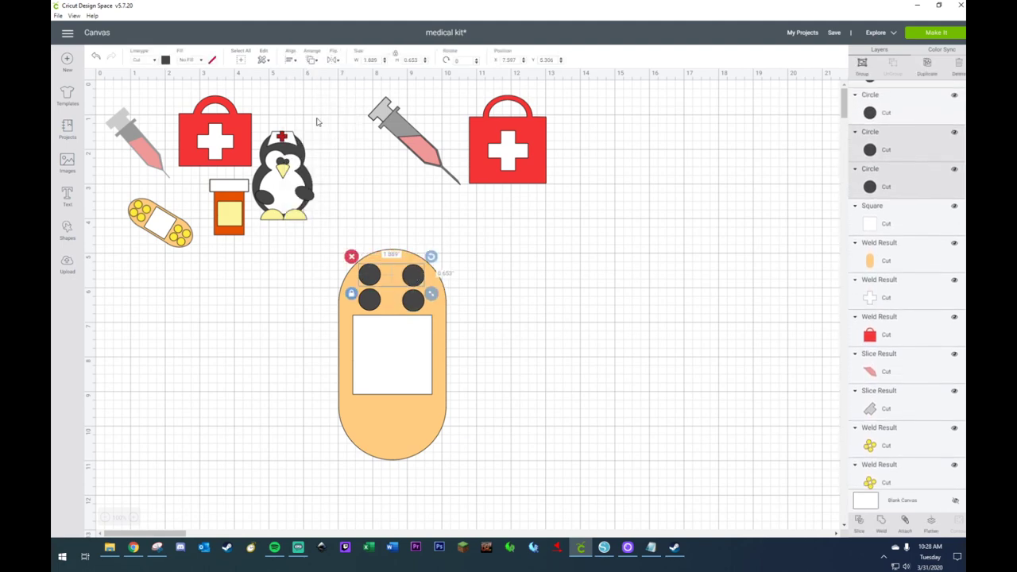
click(287, 63)
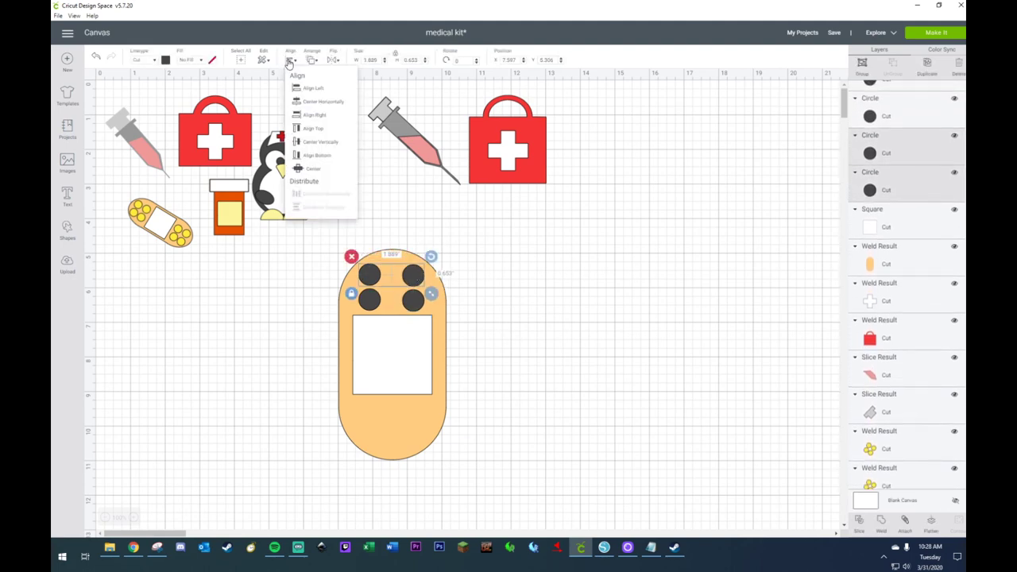
click(308, 143)
click(369, 300)
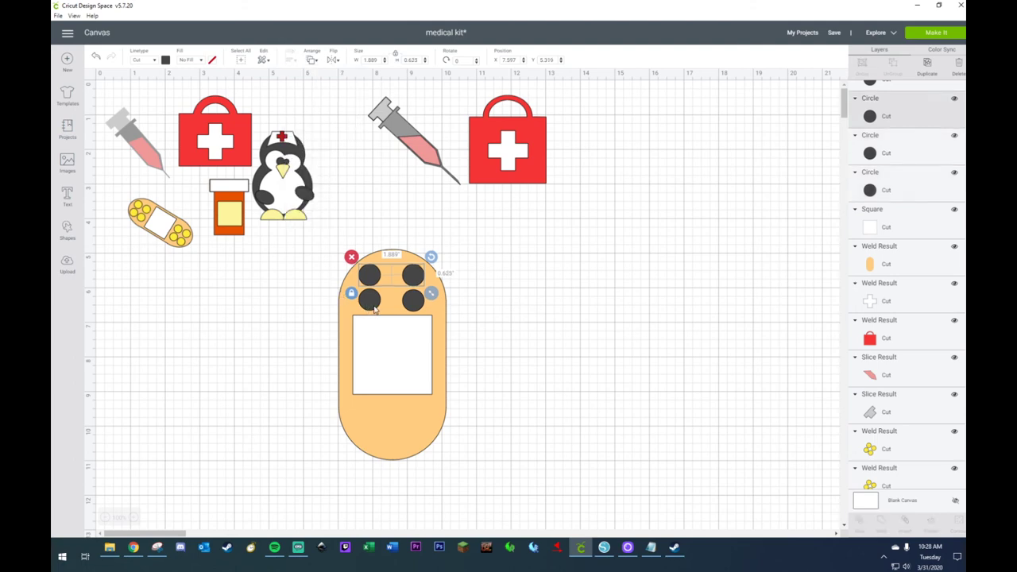
shift+click(418, 306)
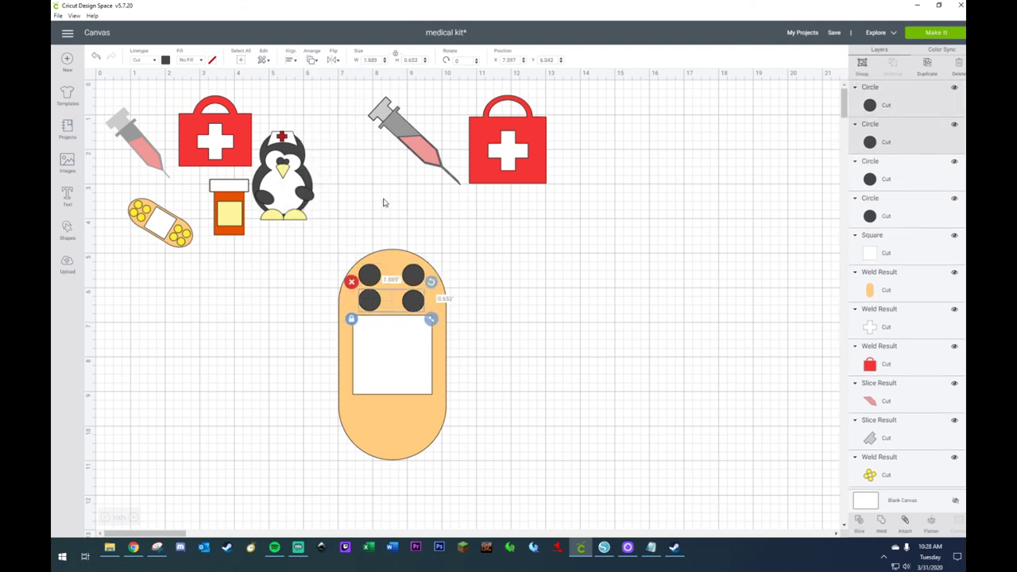
click(288, 62)
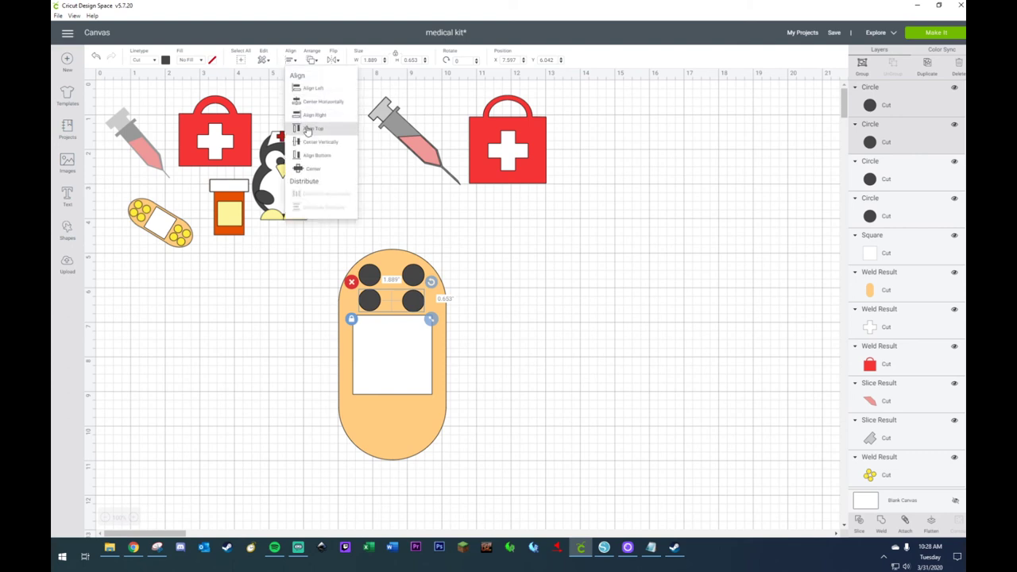
click(311, 145)
click(547, 325)
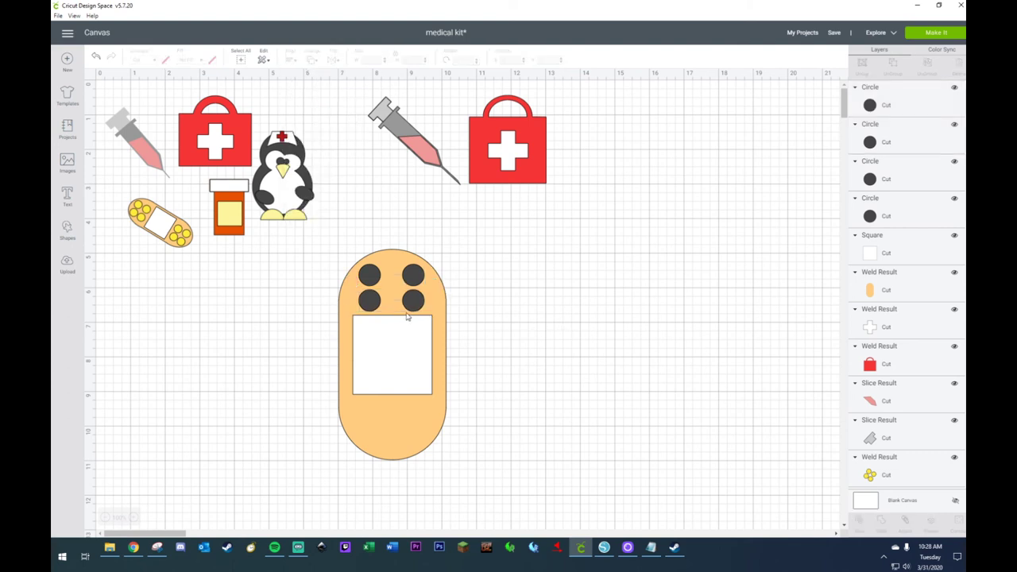
- Select all four circles above the bandage's white square and colour them yellow
click(369, 278)
shift+click(370, 301)
shift+click(414, 300)
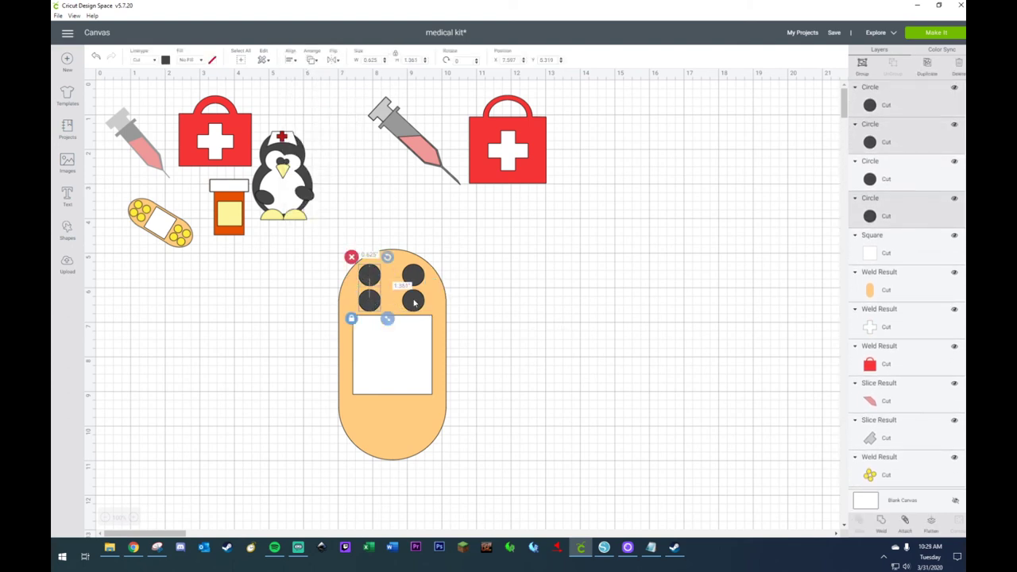
shift+click(412, 275)
right_click(411, 276)
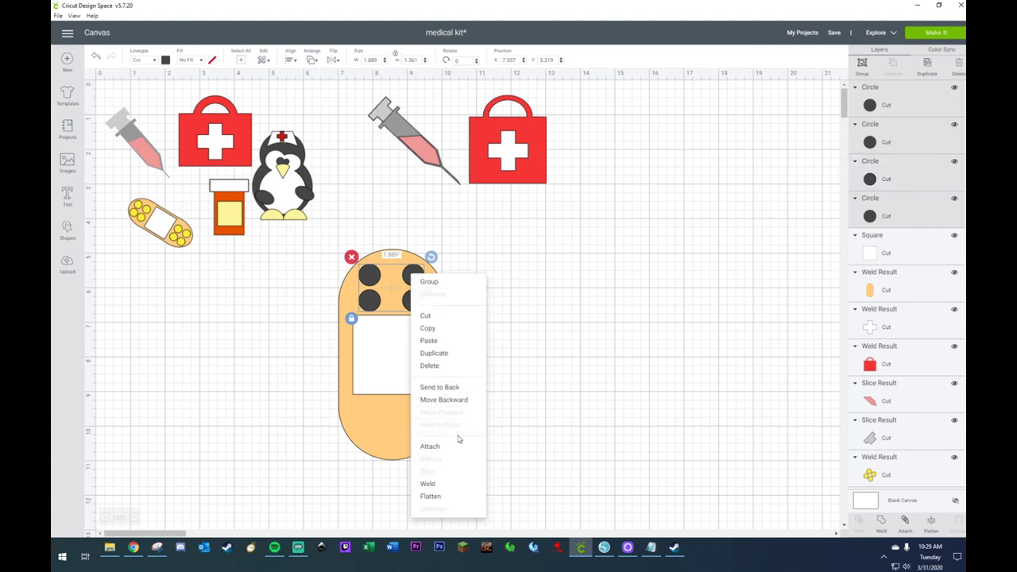
click(434, 283)
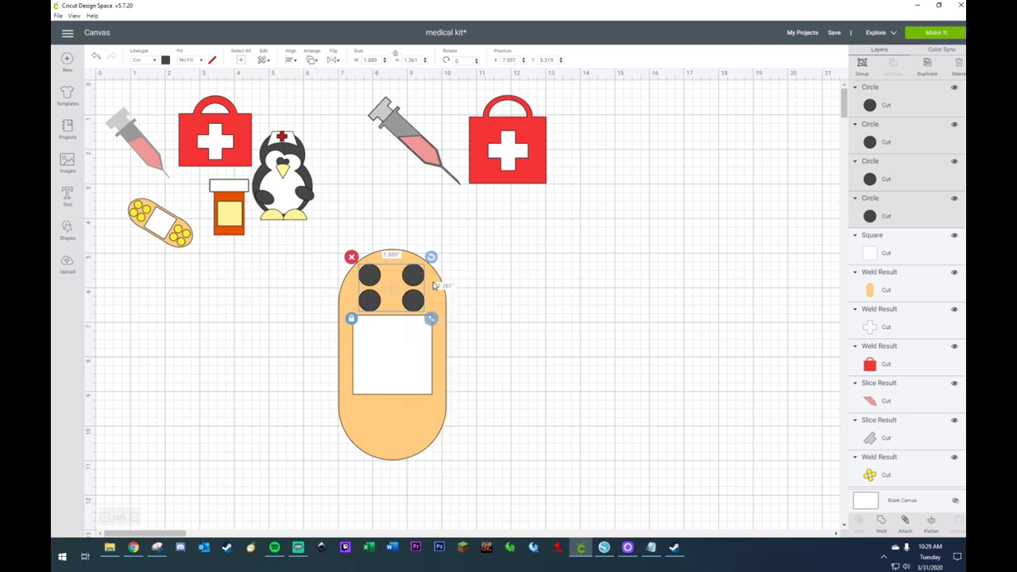
click(165, 61)
click(211, 106)
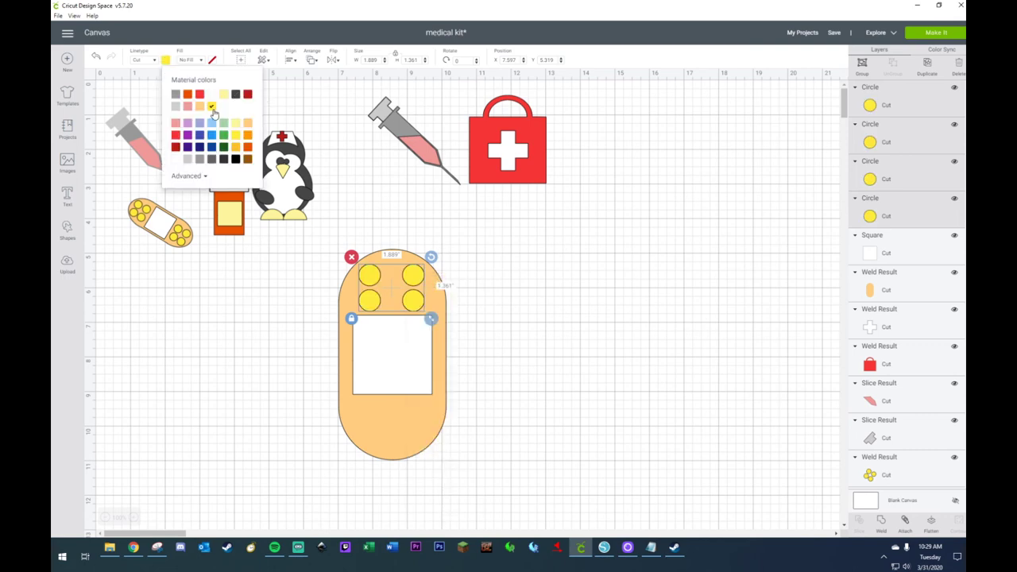
- Duplicate the four yellow circles and place the copies on the bandage just below the white square
key(ctrl+d)
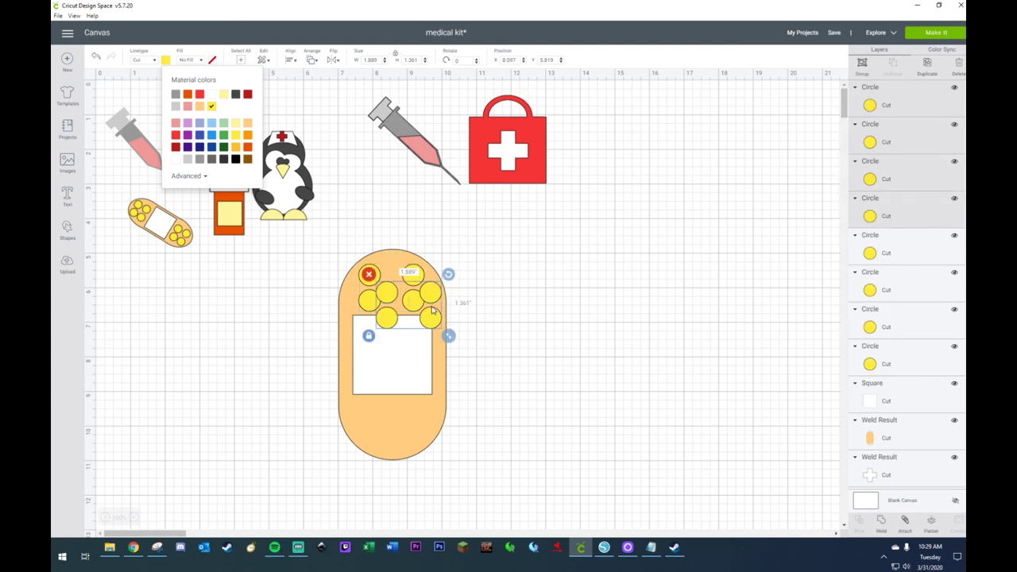
drag(432, 298, 416, 415)
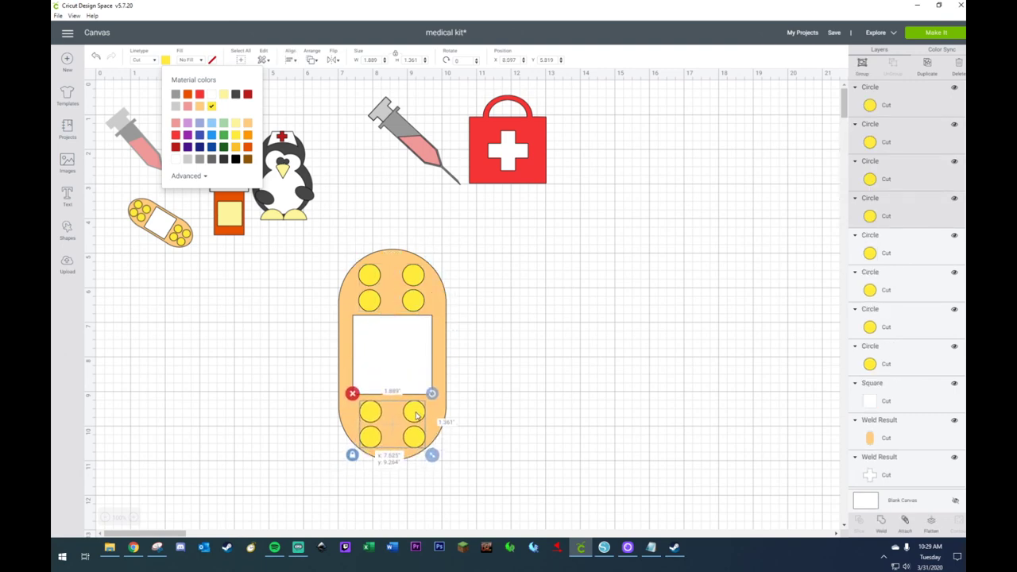
click(488, 374)
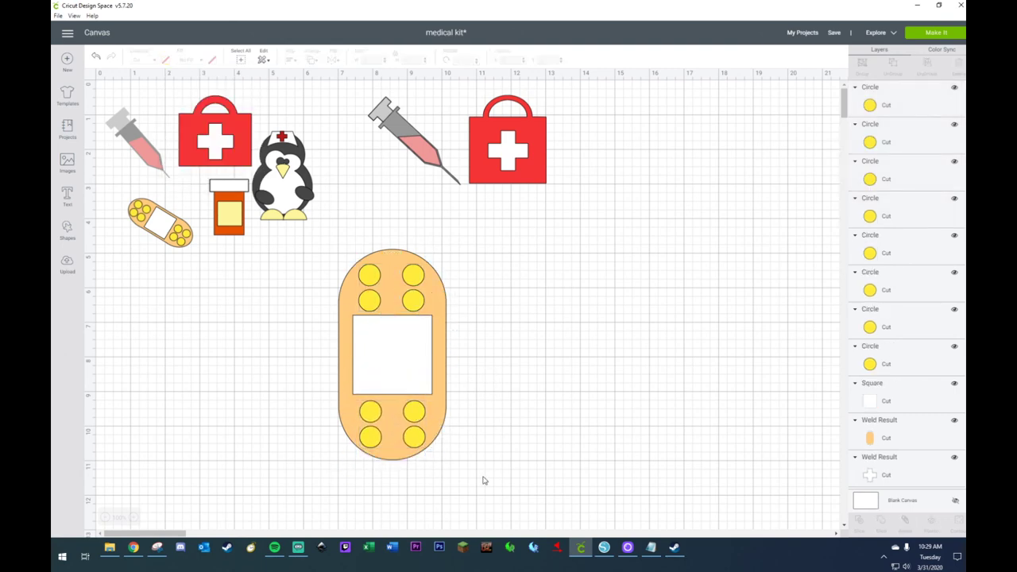
drag(333, 270, 497, 376)
click(424, 277)
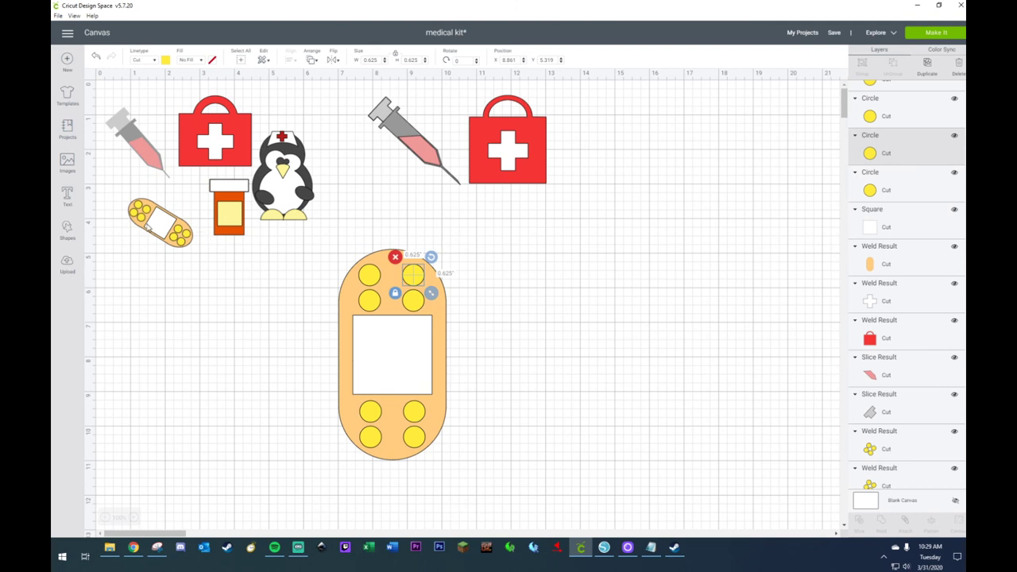
click(145, 225)
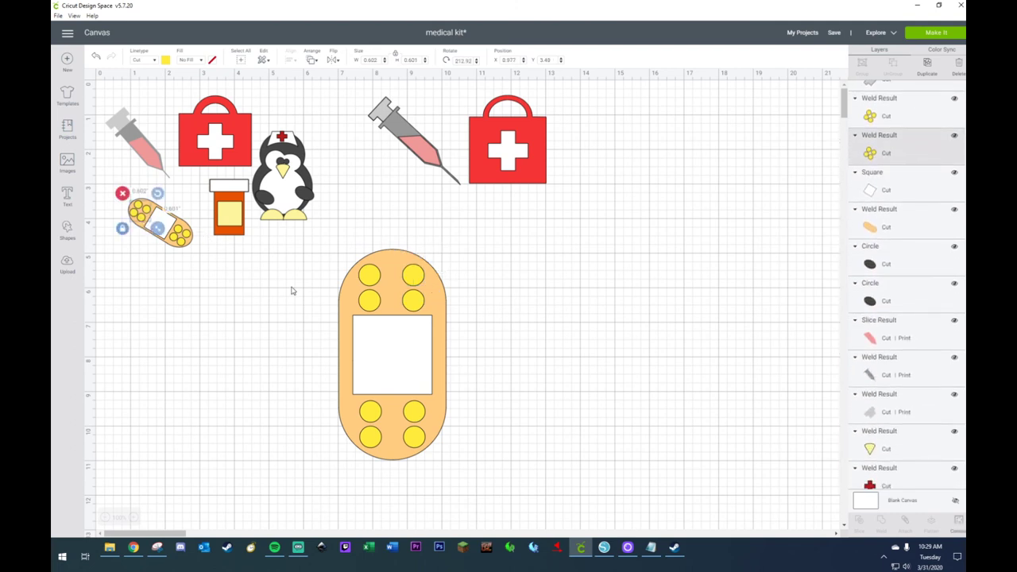
click(369, 277)
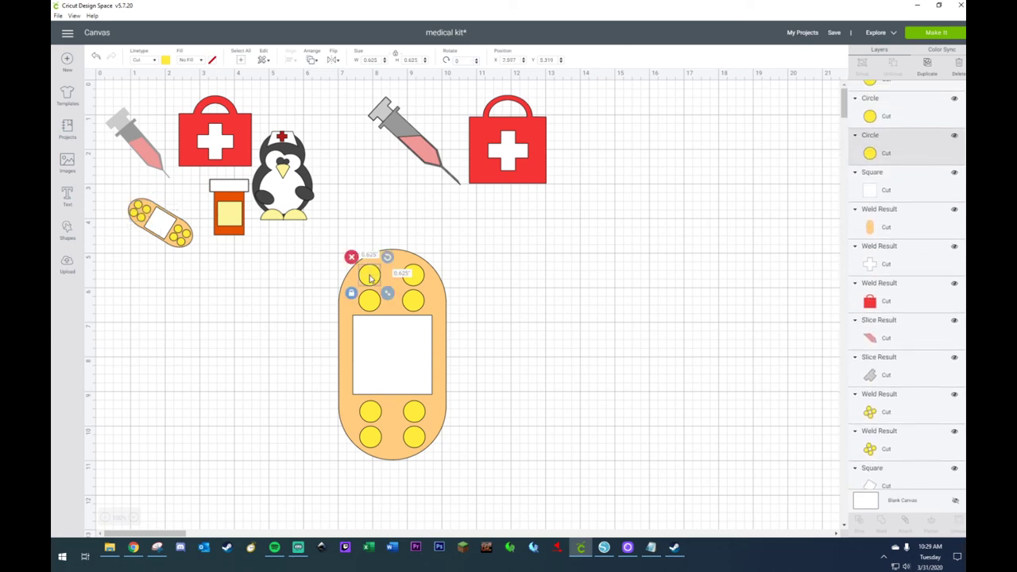
drag(182, 230, 183, 253)
click(96, 55)
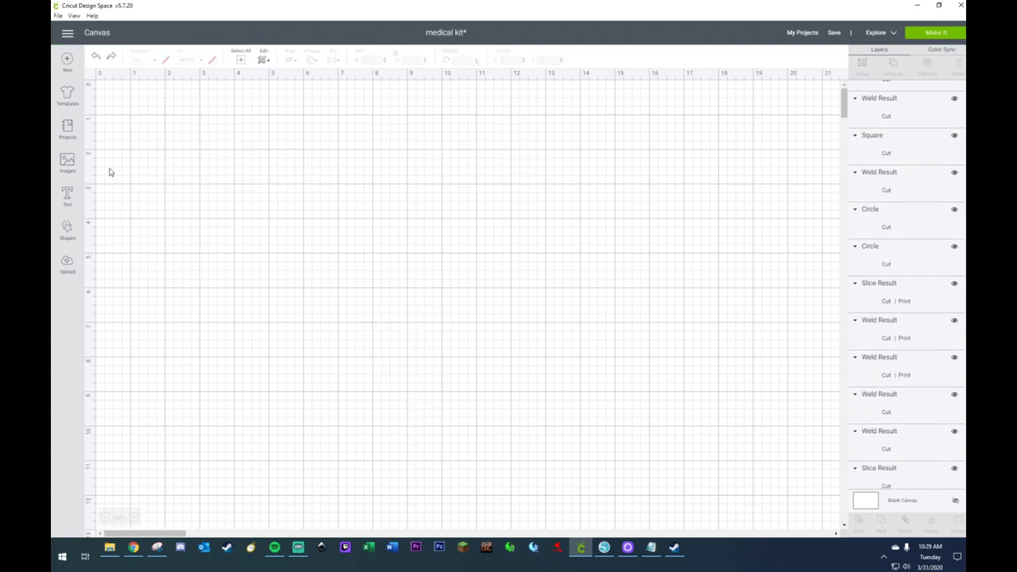
- Enlarge the sample bandage to about 4.36 inches tall and turn it upright beside the new bandage
drag(125, 189, 211, 280)
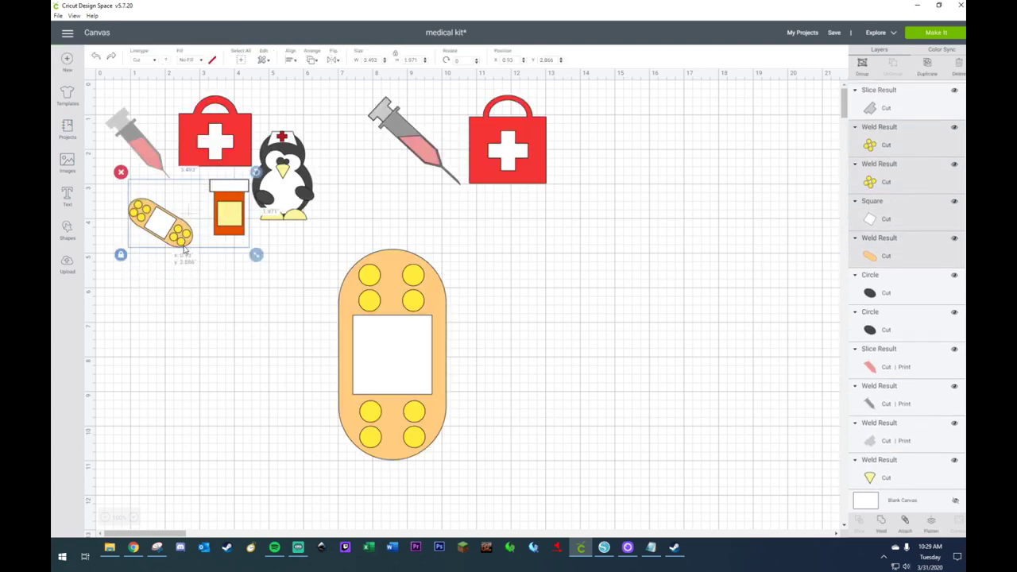
drag(186, 235, 187, 243)
click(119, 192)
drag(118, 191, 243, 400)
drag(257, 335, 272, 488)
drag(251, 407, 310, 350)
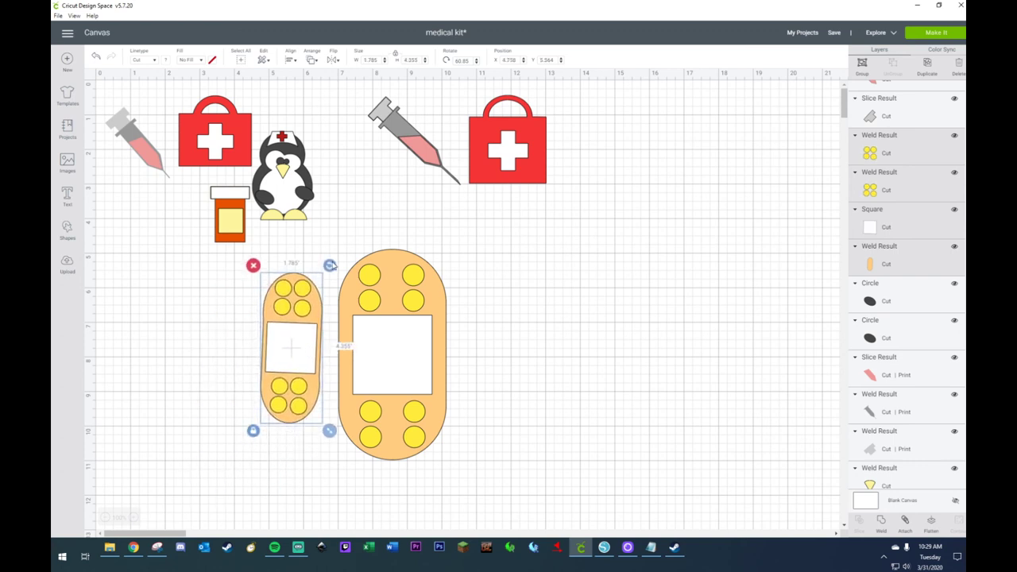
drag(329, 265, 328, 266)
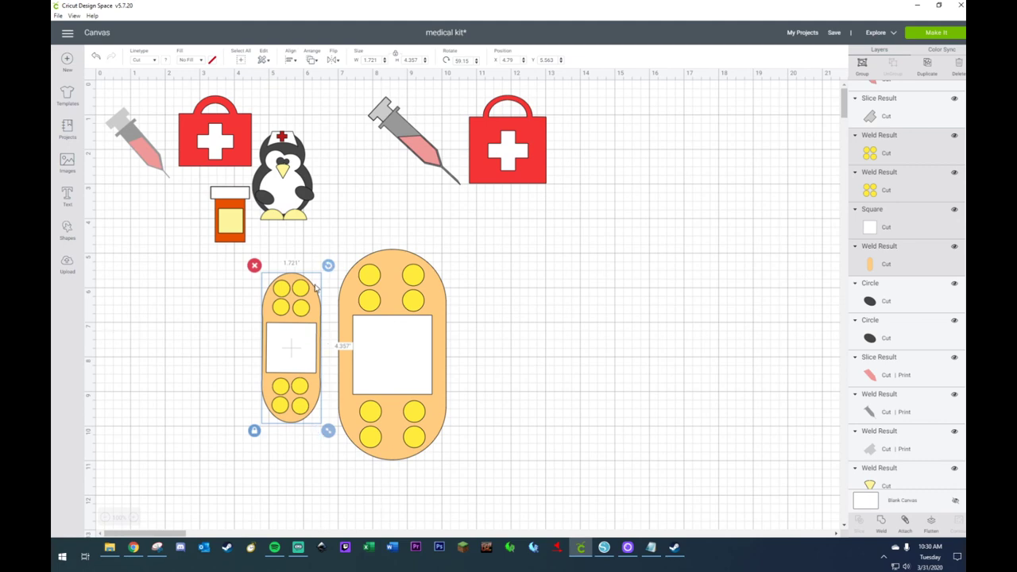
- Tilt the sample bandage diagonally again, shrink it to about 1.6 inches wide and return it beneath the sample syringe
drag(329, 264, 259, 263)
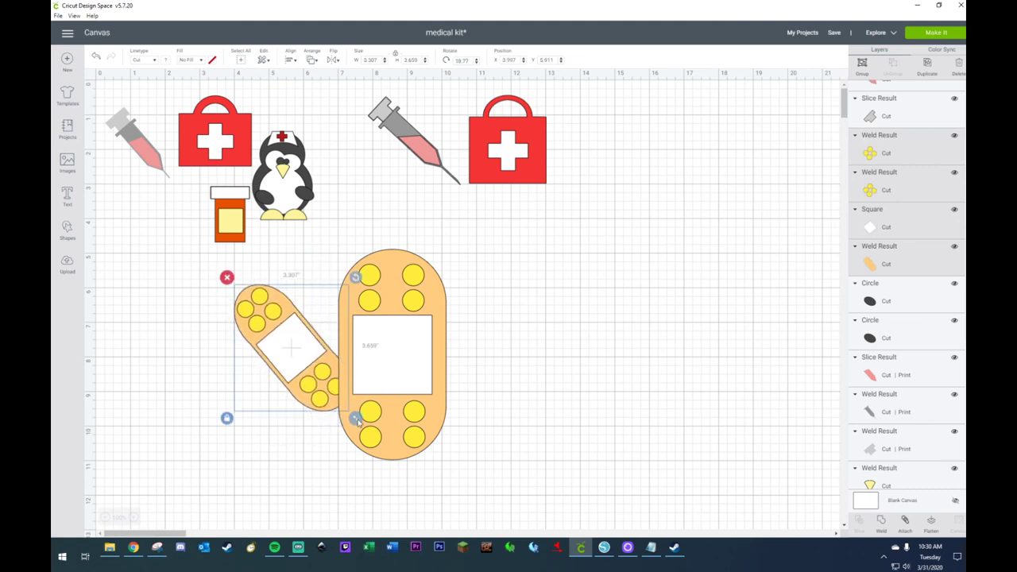
drag(311, 380, 229, 348)
drag(273, 387, 171, 229)
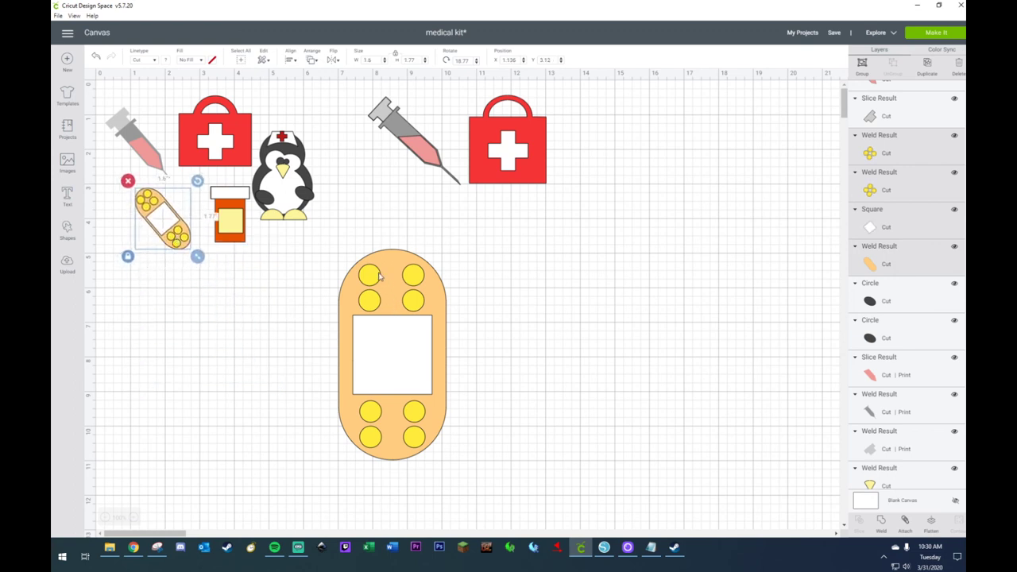
- Try to group all parts of the new bandage, and undo the stray move of a single yellow circle
drag(320, 253, 511, 472)
right_click(402, 267)
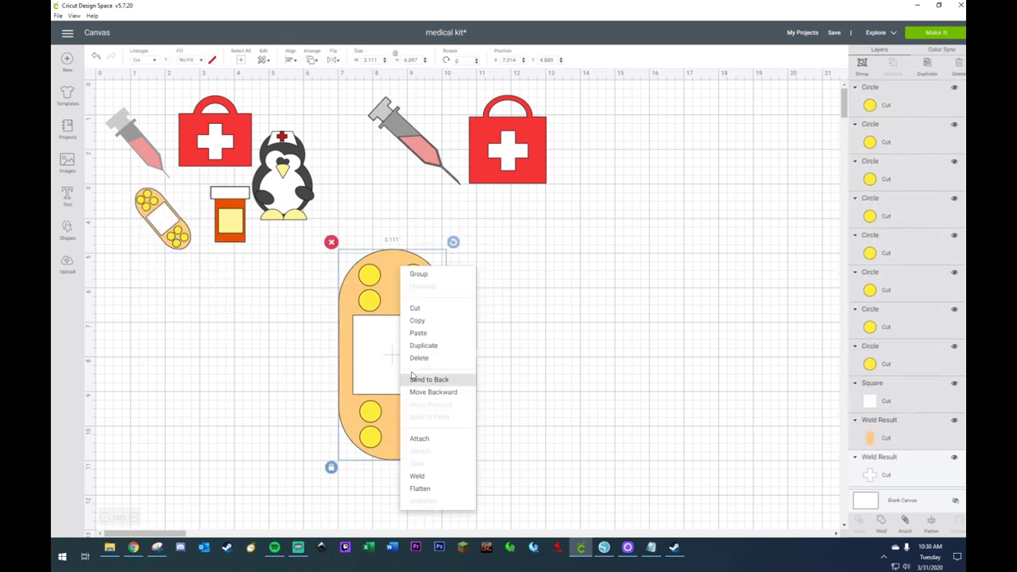
click(430, 274)
mouse_move(432, 274)
mouse_down()
mouse_move(433, 265)
mouse_move(434, 275)
mouse_up()
click(503, 324)
click(421, 282)
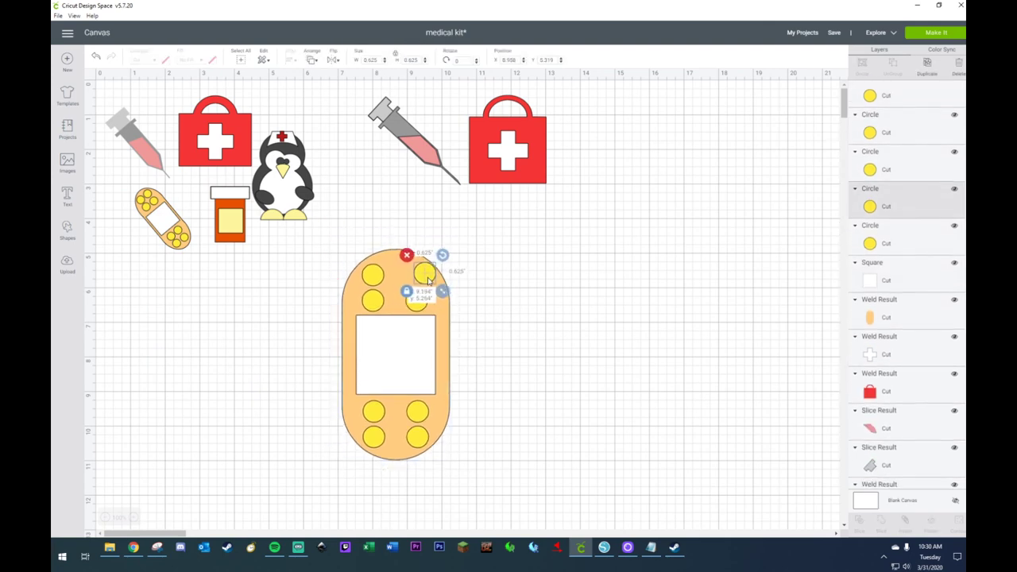
click(96, 57)
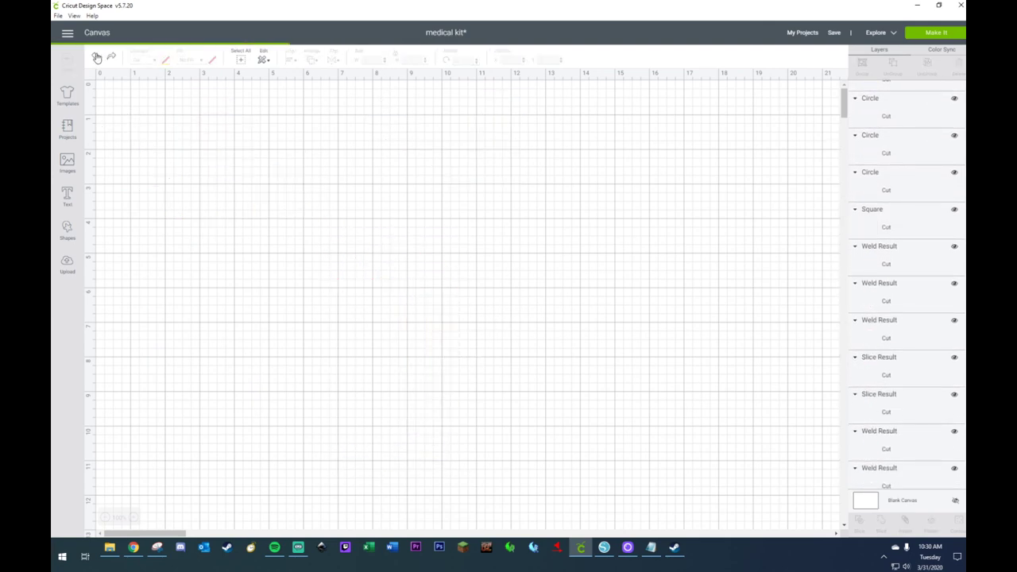
- Select every part of the new bandage and rotate it to about 314 degrees so it lies diagonally
drag(336, 245, 486, 518)
right_click(400, 263)
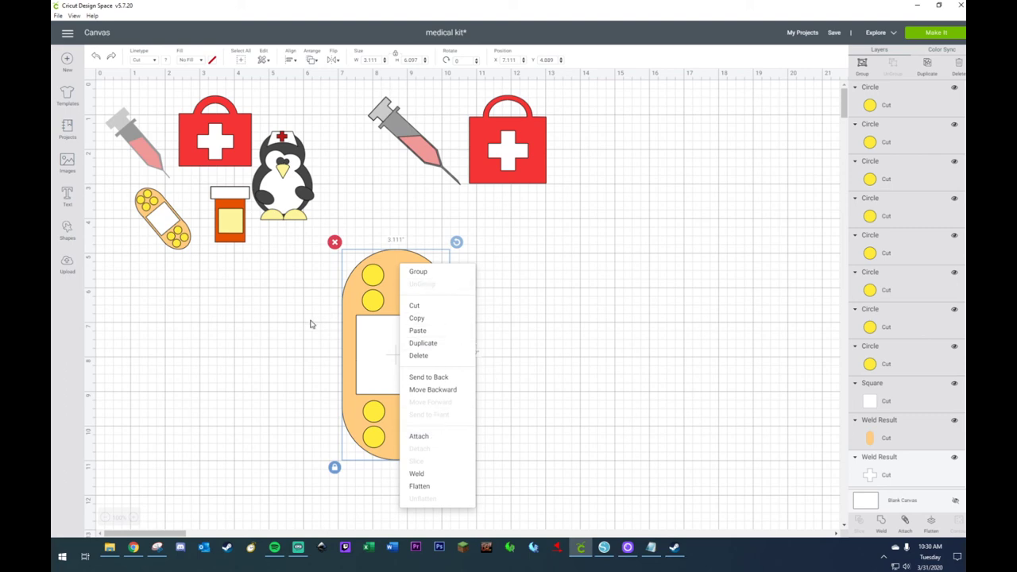
drag(456, 241, 358, 242)
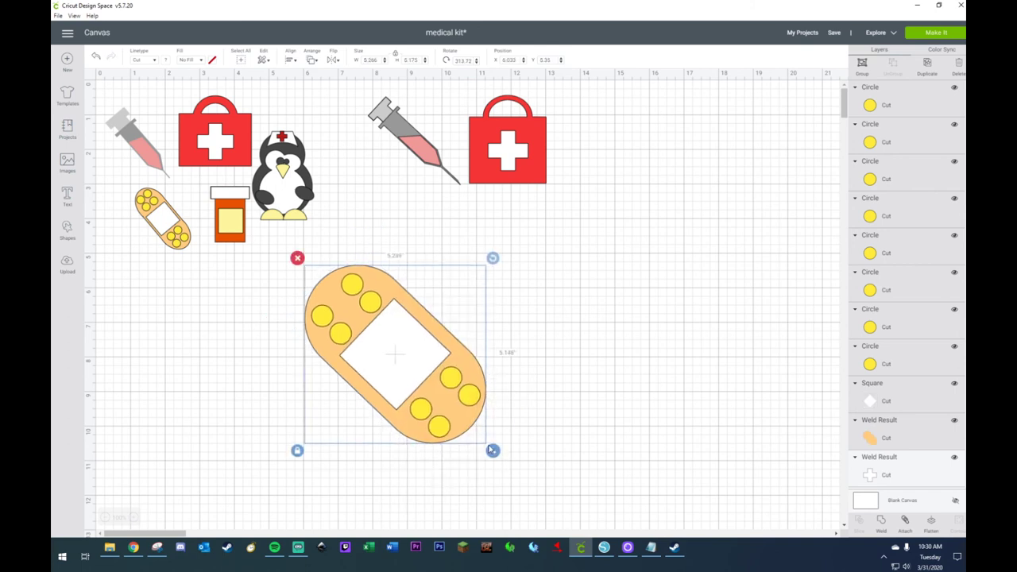
- Shrink the new bandage to about 1.86 inches wide and place it beneath the new syringe
drag(493, 450, 376, 334)
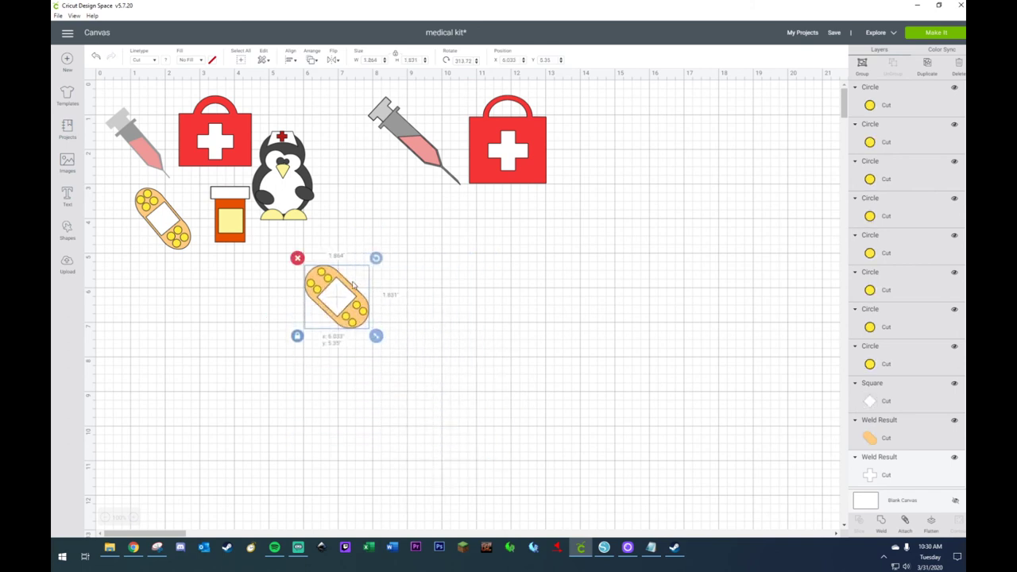
drag(348, 300, 416, 205)
click(472, 259)
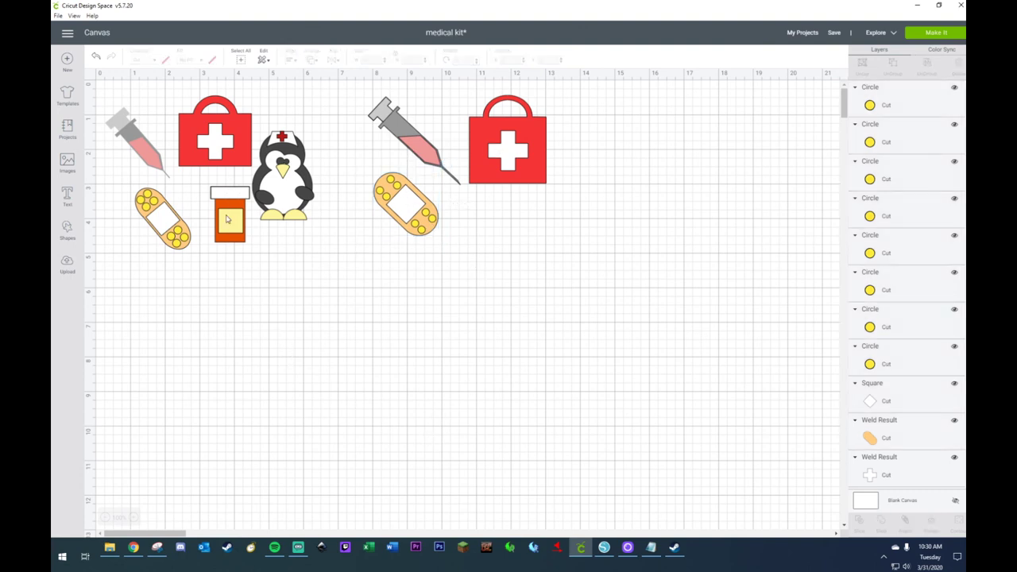
- Add a square in the empty area and stretch it into a rectangle about 3.5 by 0.89 inches
click(68, 231)
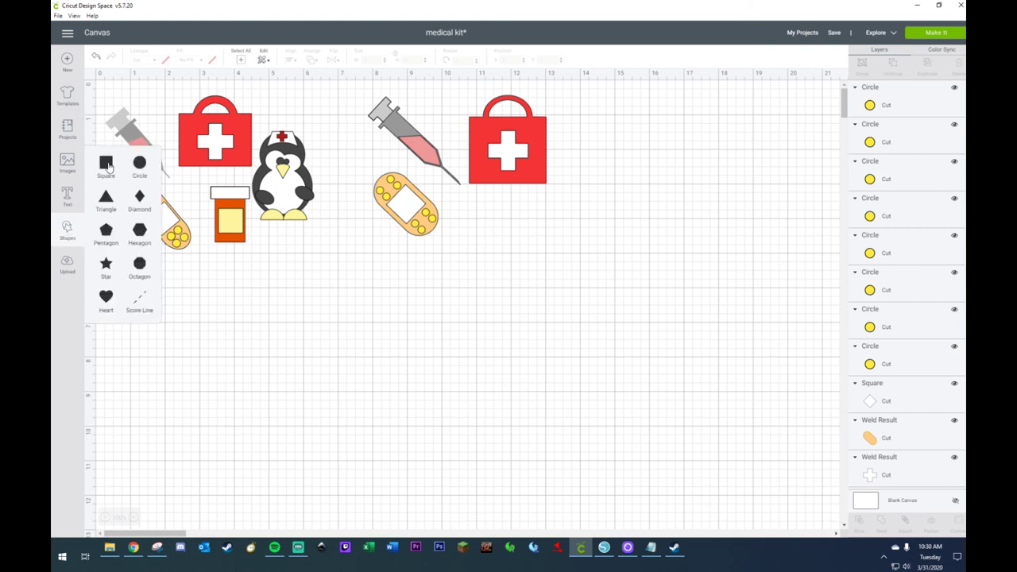
click(106, 163)
drag(302, 322, 431, 352)
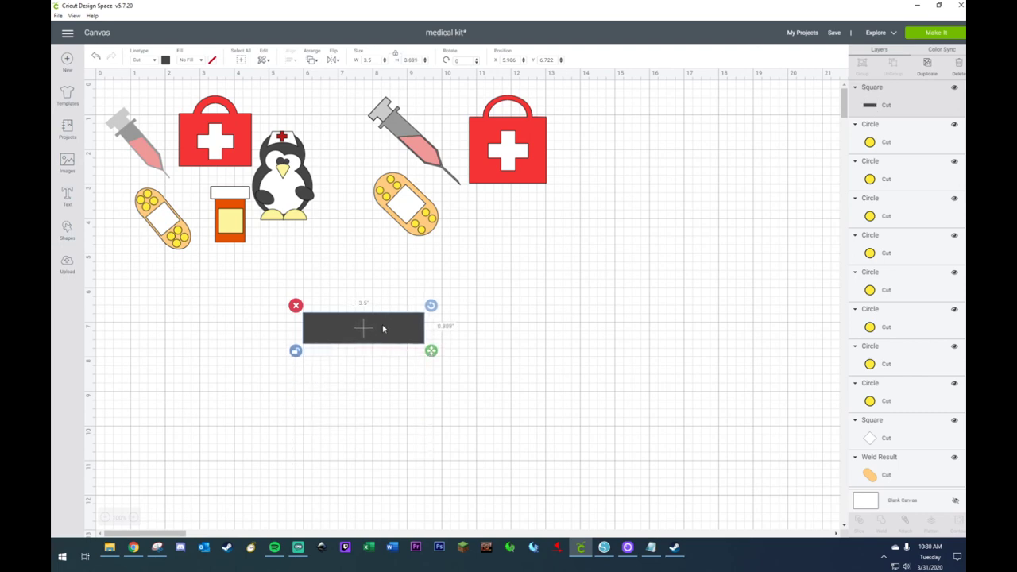
- Duplicate the rectangle, resize the copy to about 2.44 by 2.5 inches and place it directly under the wide rectangle
key(ctrl+d)
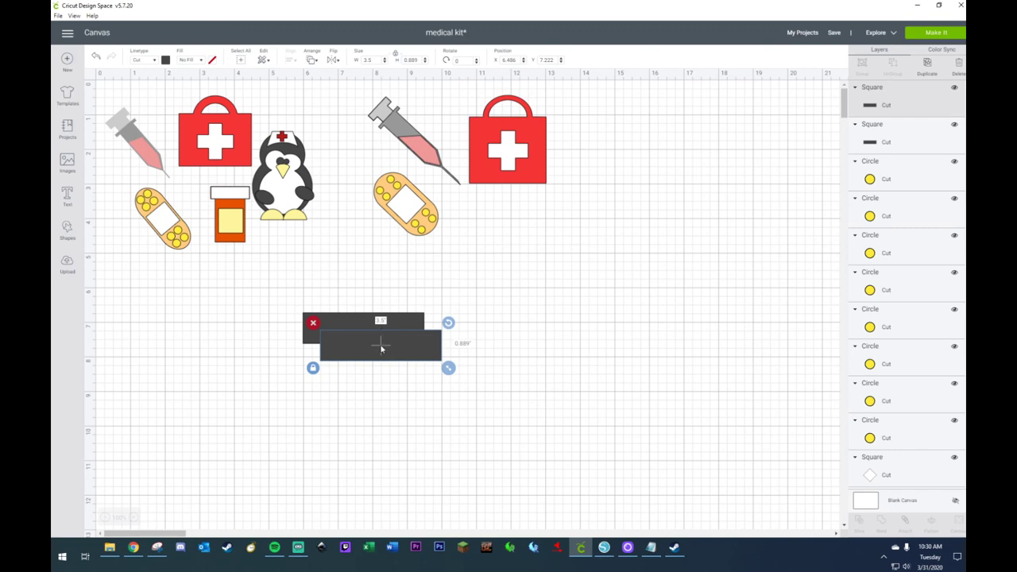
drag(380, 345, 363, 383)
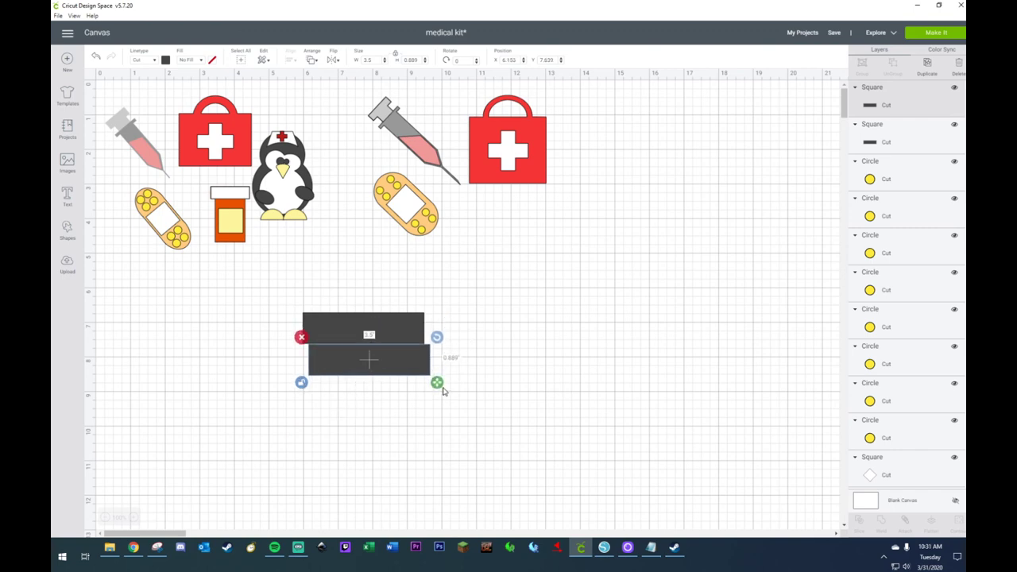
drag(438, 383, 392, 438)
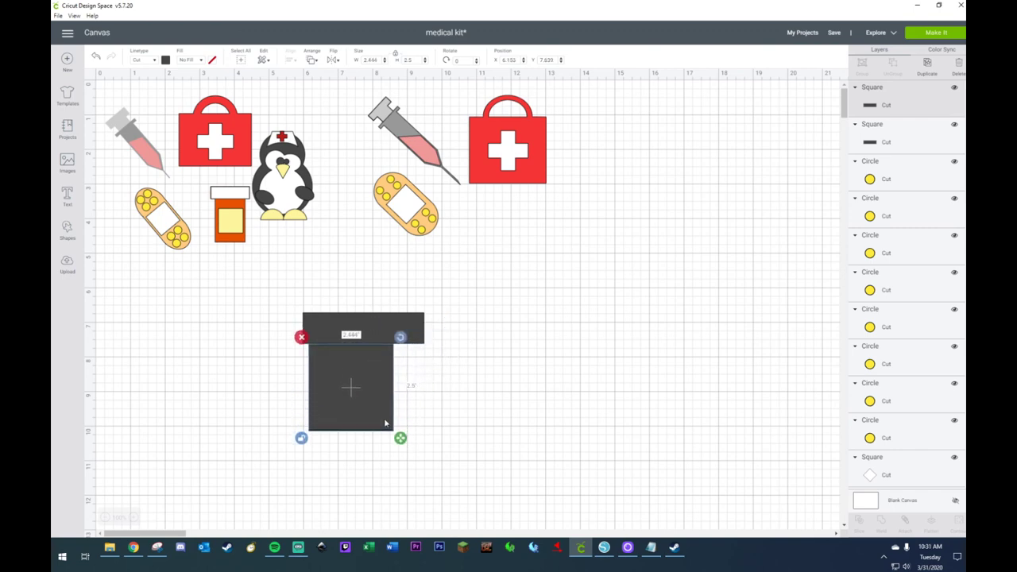
mouse_move(359, 396)
mouse_down()
mouse_move(381, 401)
mouse_move(366, 393)
mouse_up()
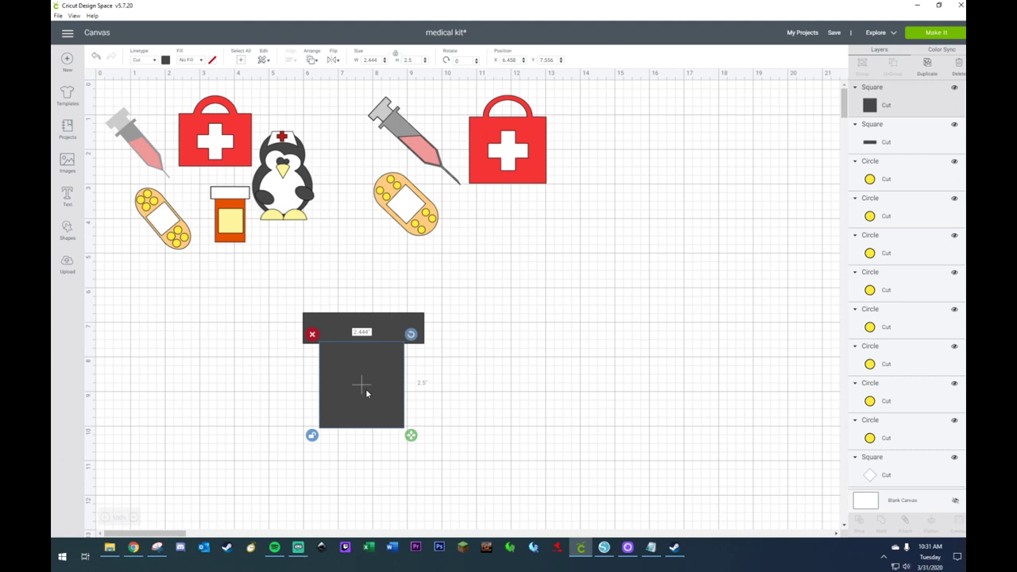
click(175, 325)
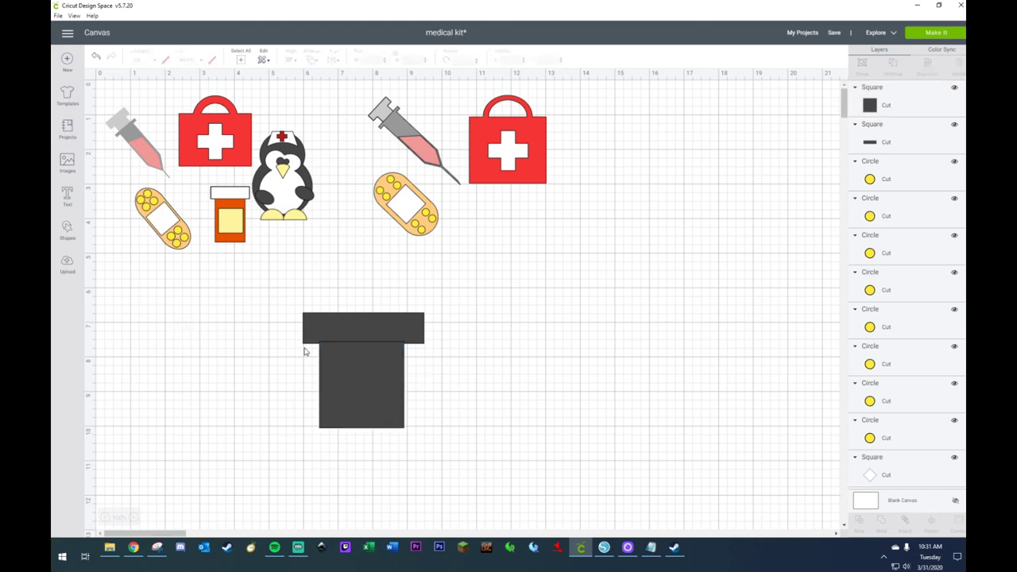
- Duplicate the wide rectangle and place the copy apart, to the right of the stacked shapes
drag(287, 295, 569, 322)
click(373, 325)
key(ctrl+d)
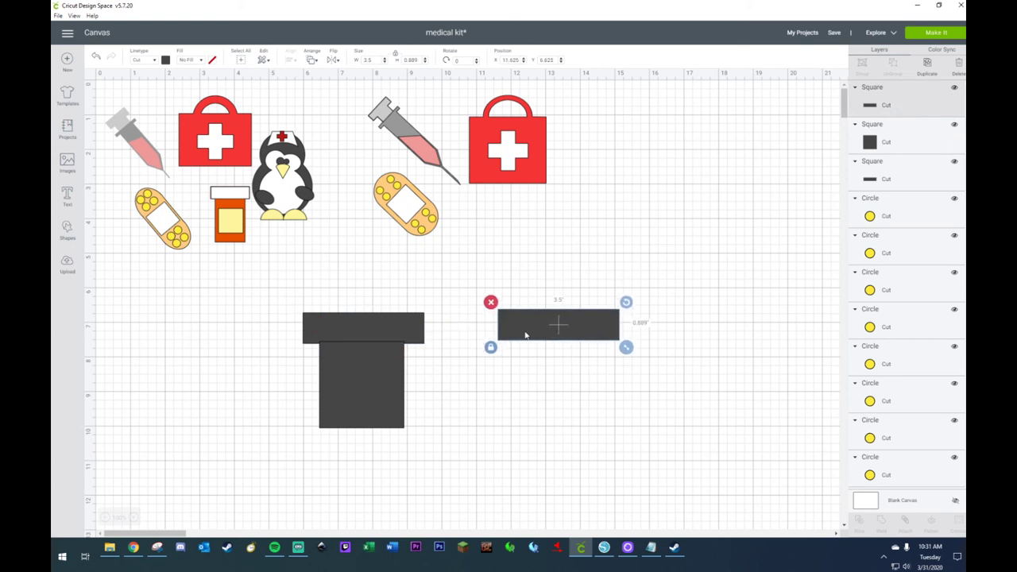
- Centre the wide rectangle and the taller one beneath it horizontally on each other
drag(267, 301, 450, 423)
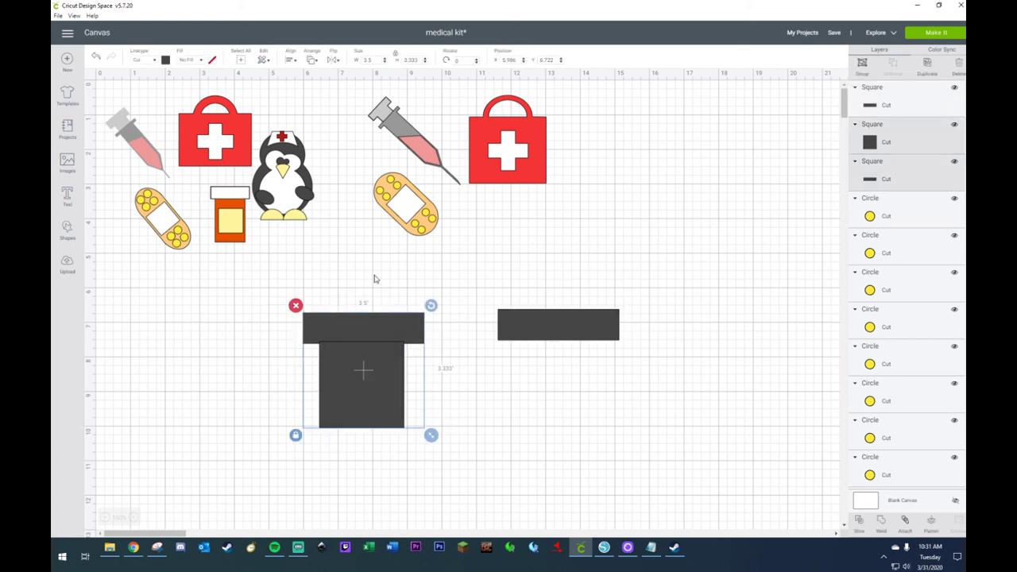
click(289, 59)
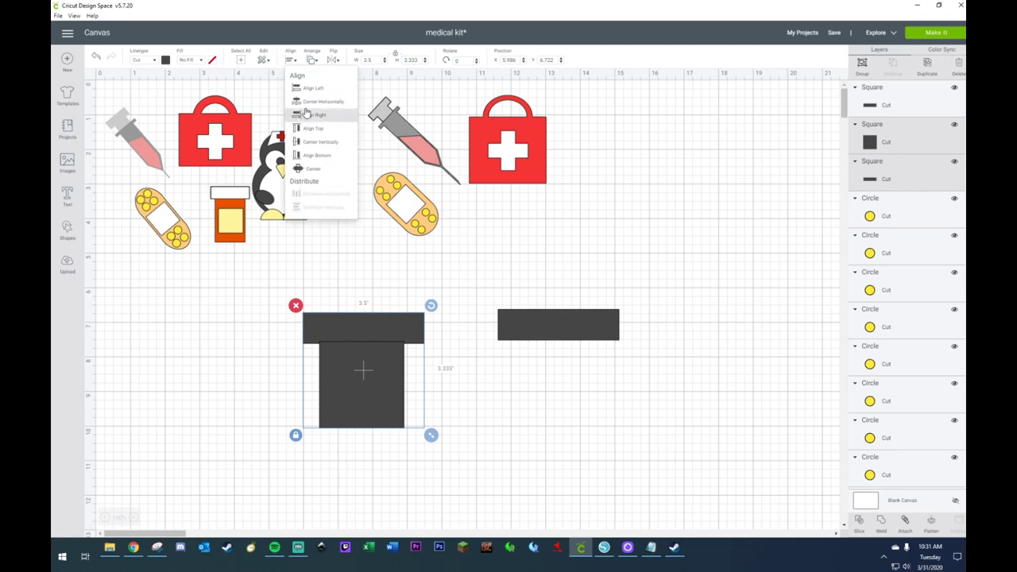
click(319, 106)
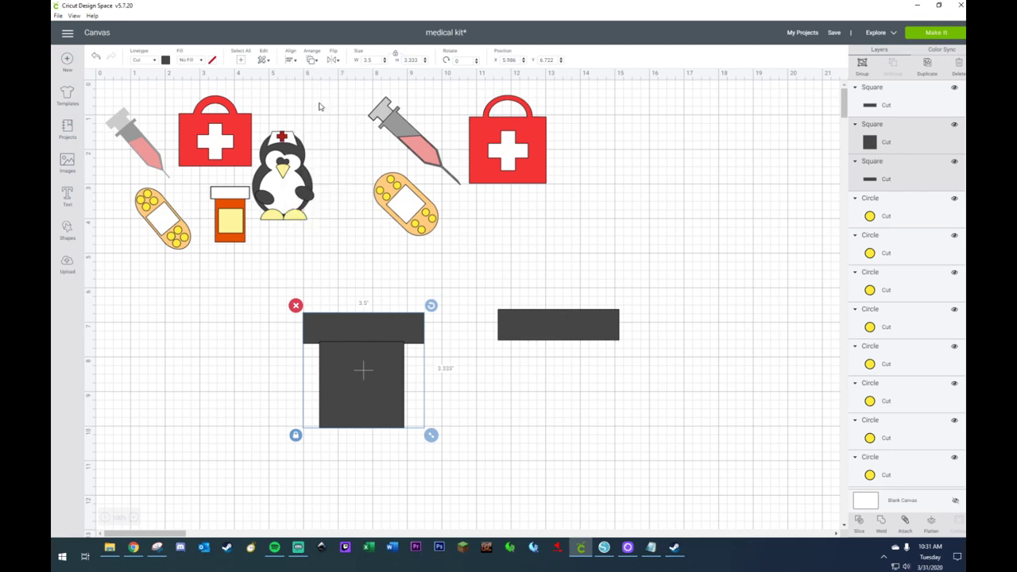
- Weld the wide rectangle and the overlapping square below it into a single bottle shape
right_click(372, 364)
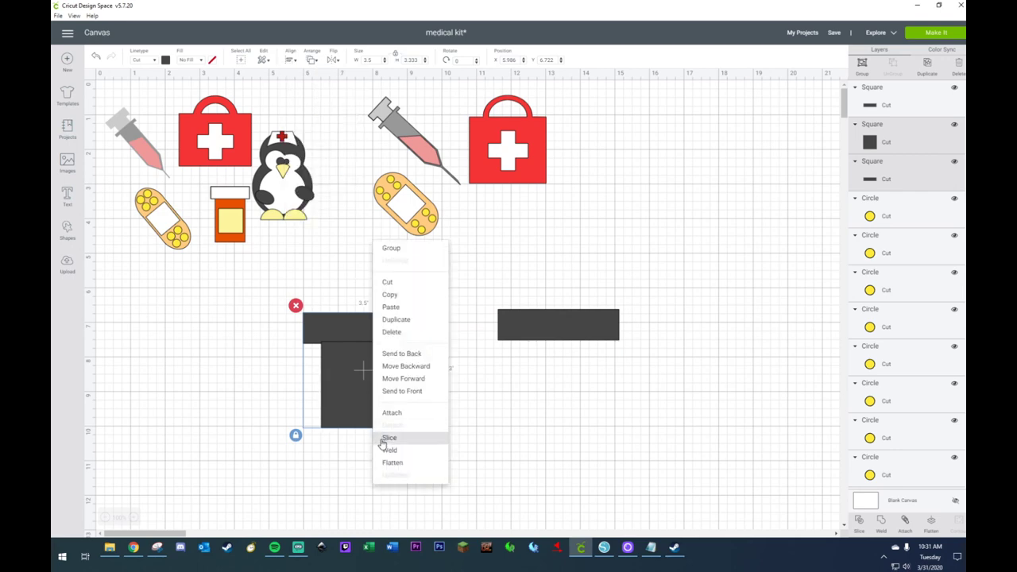
click(381, 450)
click(371, 400)
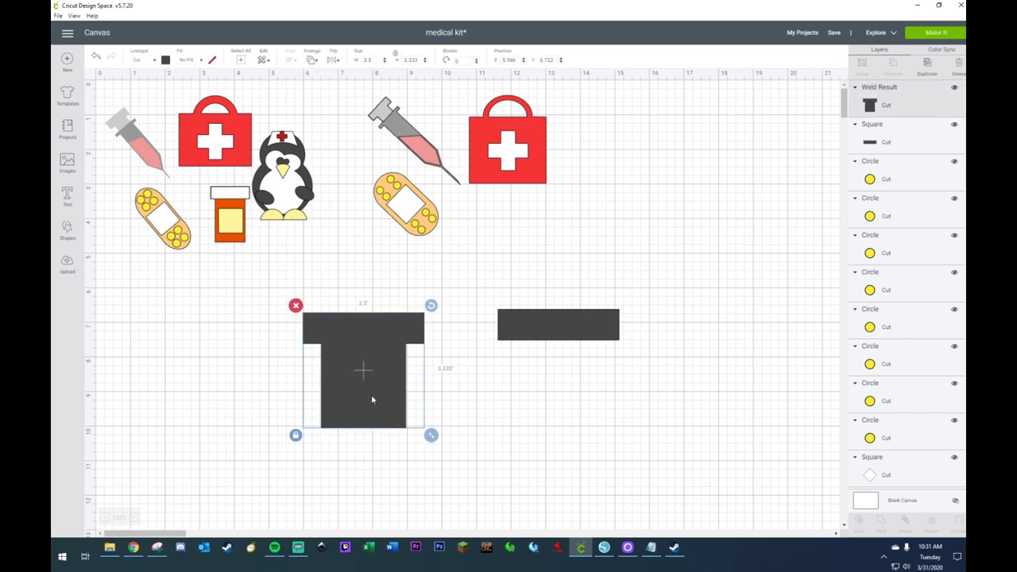
- Recolor the welded bottle shape dark orange to match the small sample pill bottle
click(166, 60)
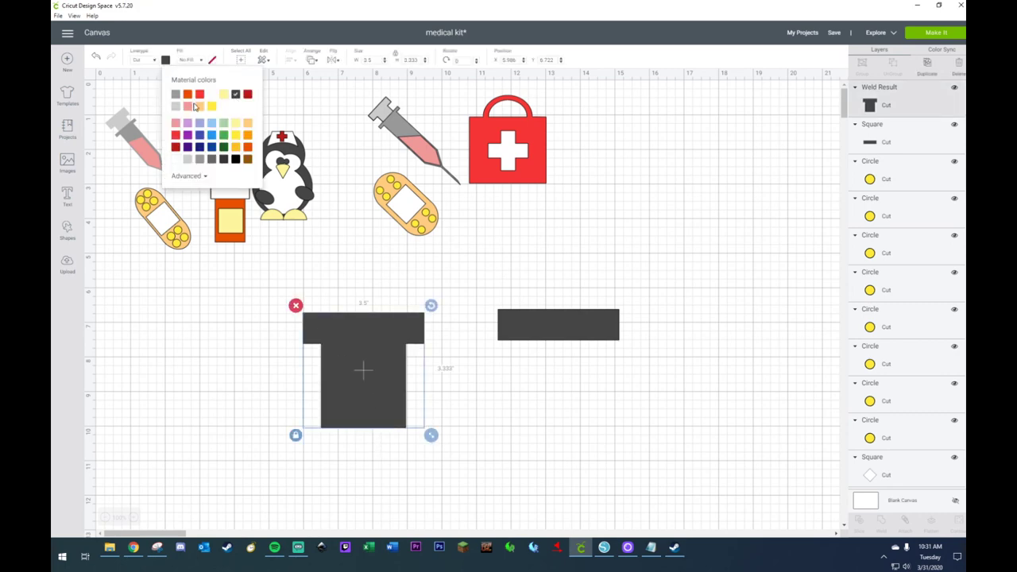
click(367, 256)
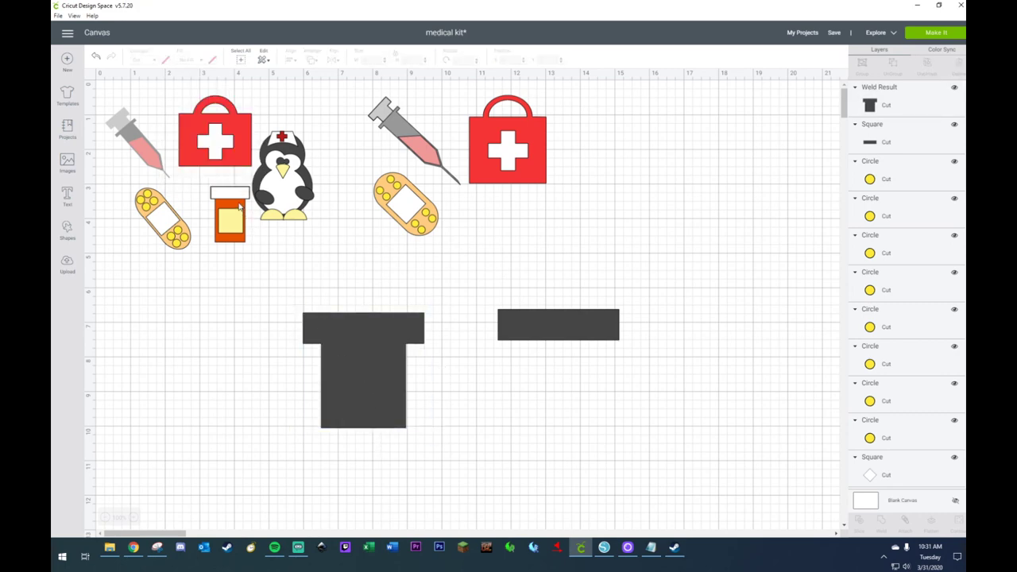
click(239, 206)
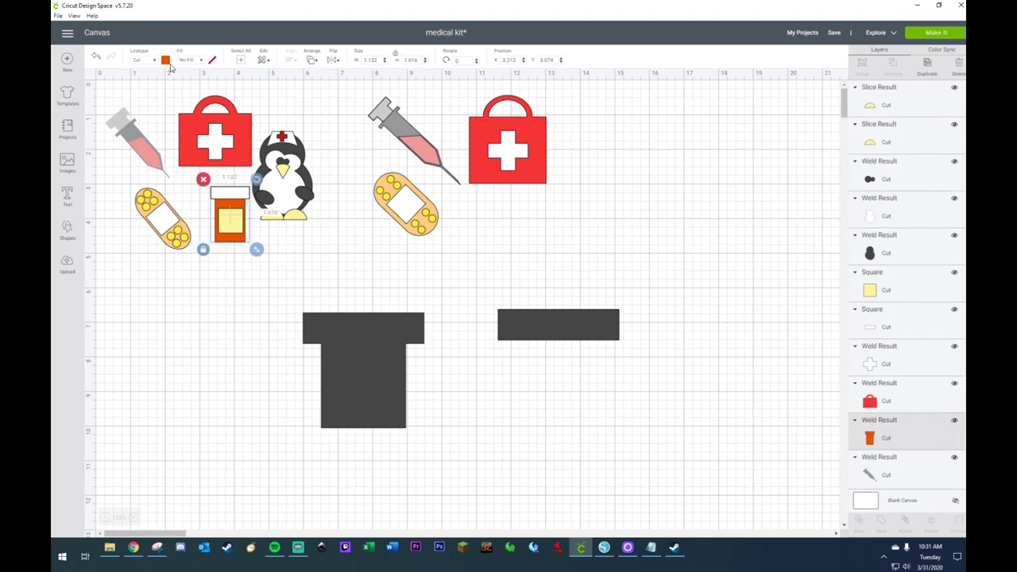
click(309, 355)
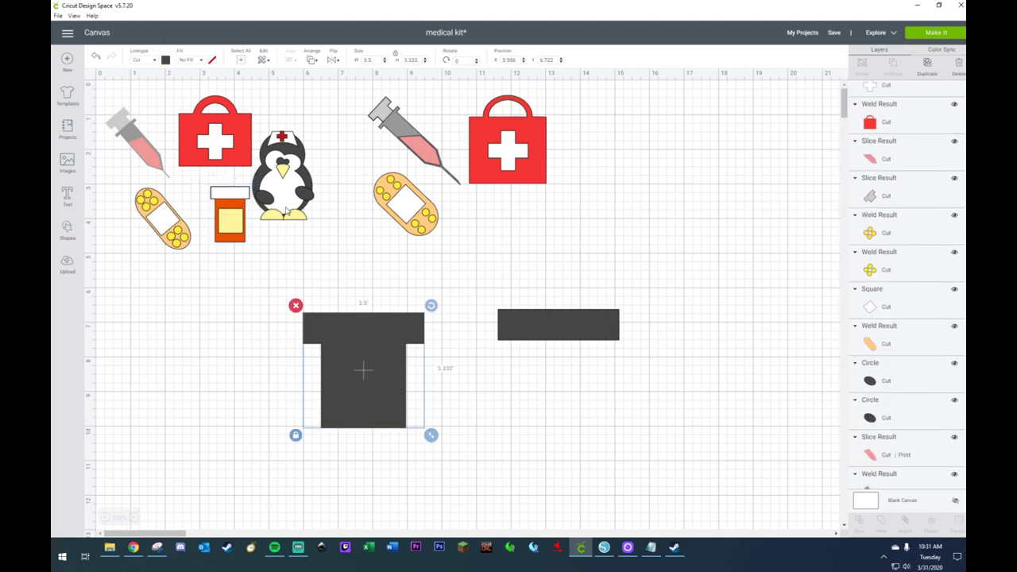
click(165, 62)
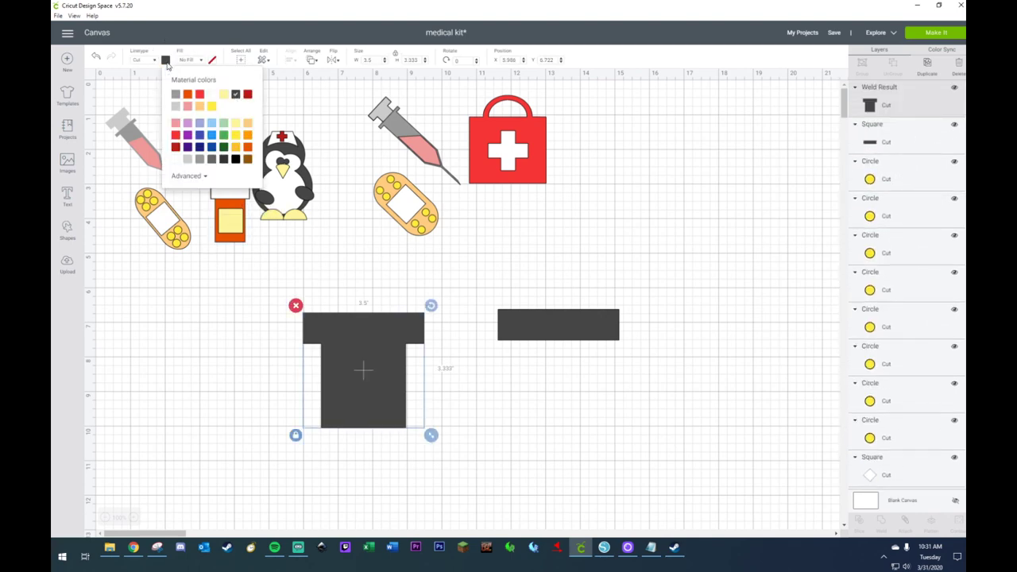
click(247, 140)
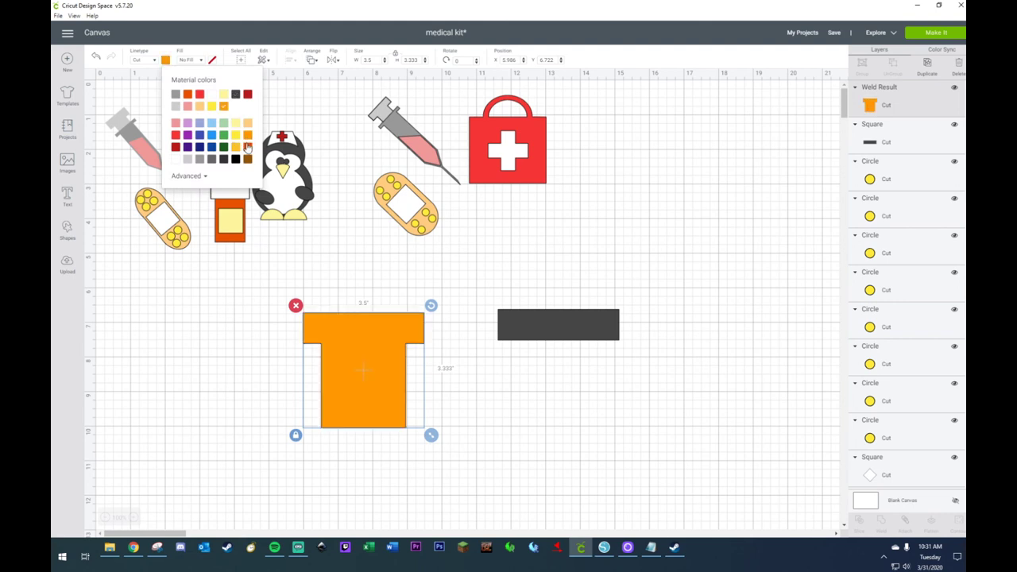
click(248, 148)
click(462, 306)
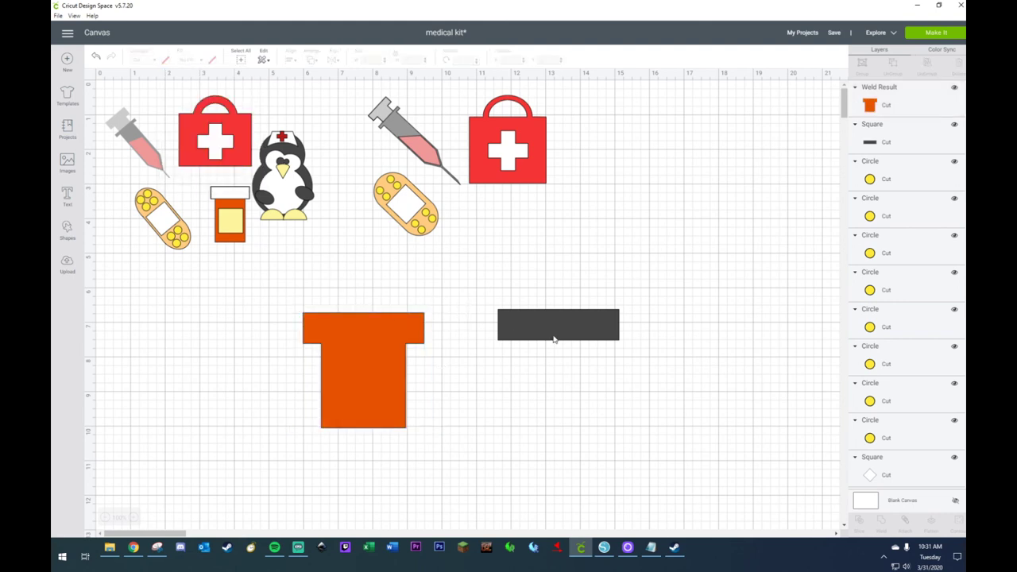
- Recolor the separate dark gray rectangle beside the bottle white for the cap
click(555, 336)
click(165, 61)
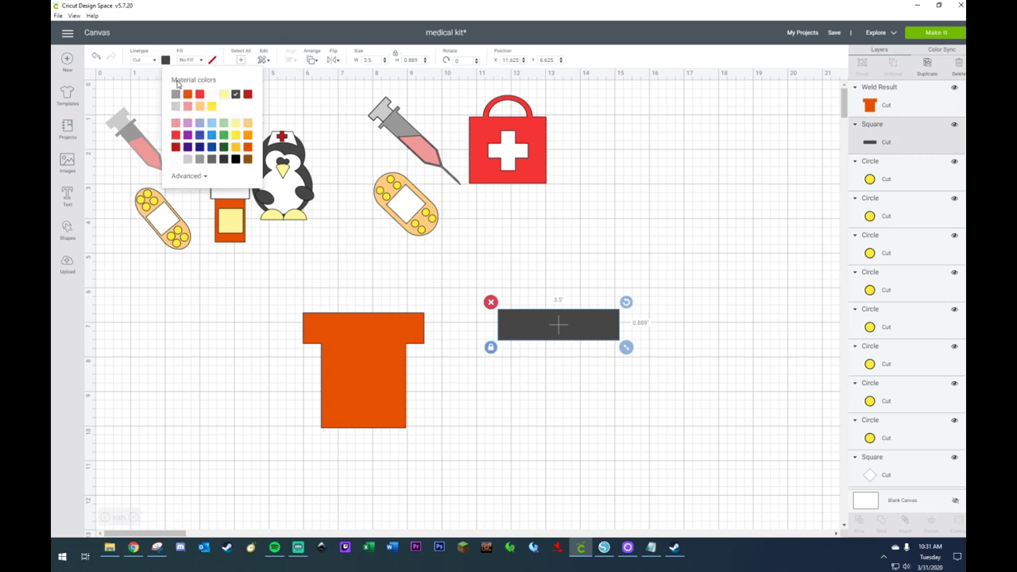
click(212, 96)
click(433, 334)
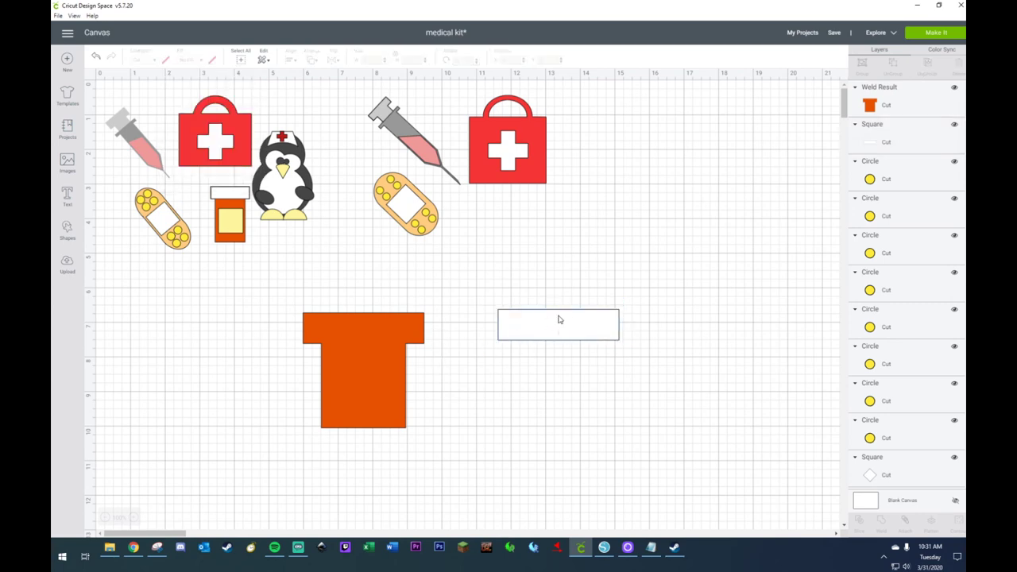
- Bring the white rectangle to the front and position it over the wide upper part of the orange bottle
drag(561, 320, 424, 321)
right_click(474, 328)
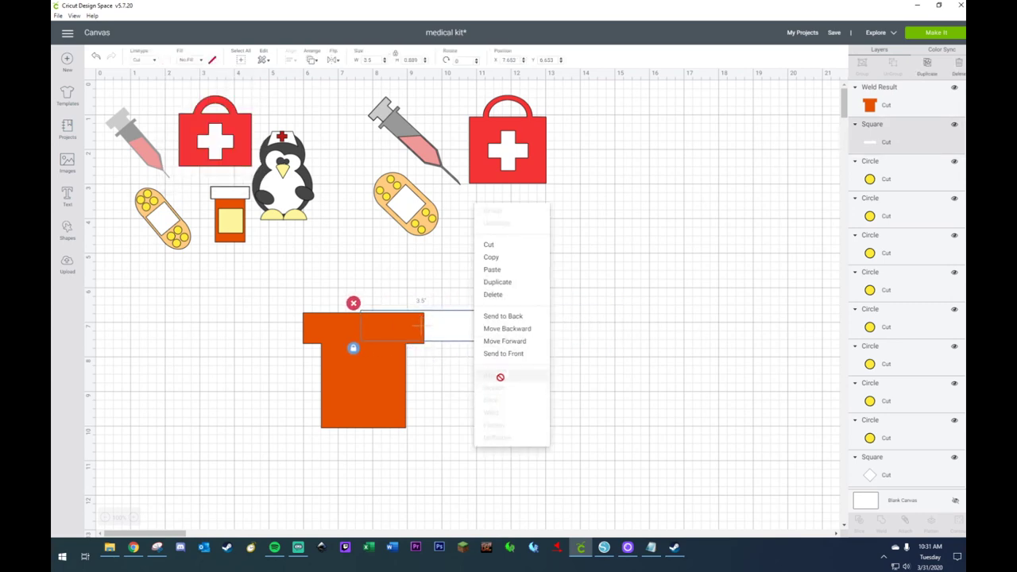
click(510, 354)
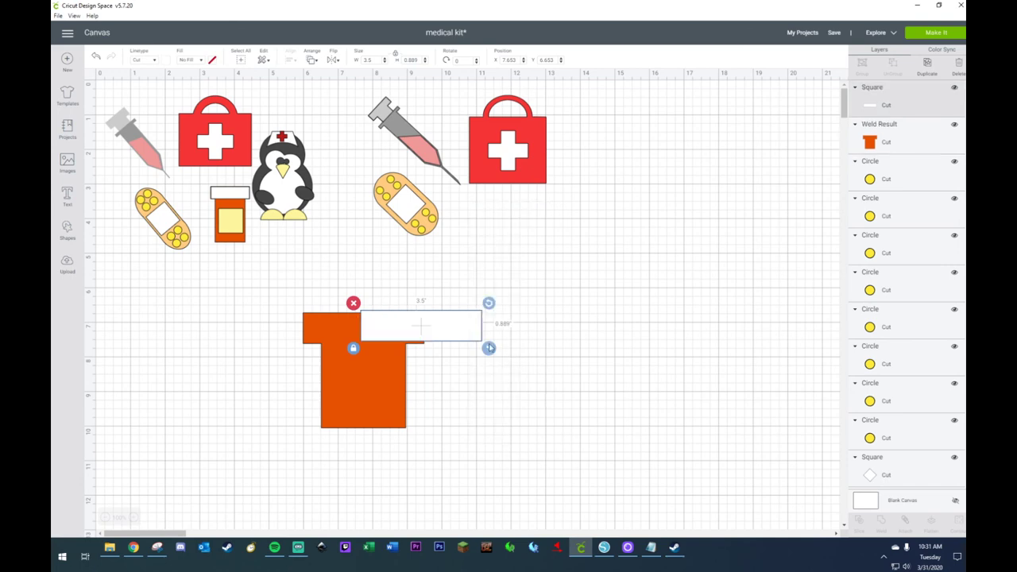
drag(429, 336, 371, 338)
click(452, 403)
click(308, 338)
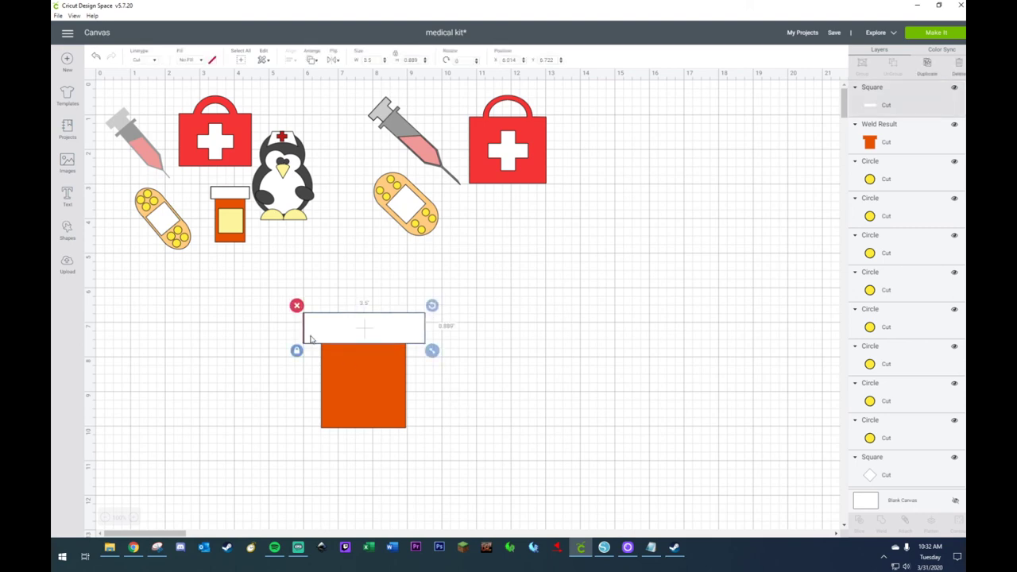
key(Left)
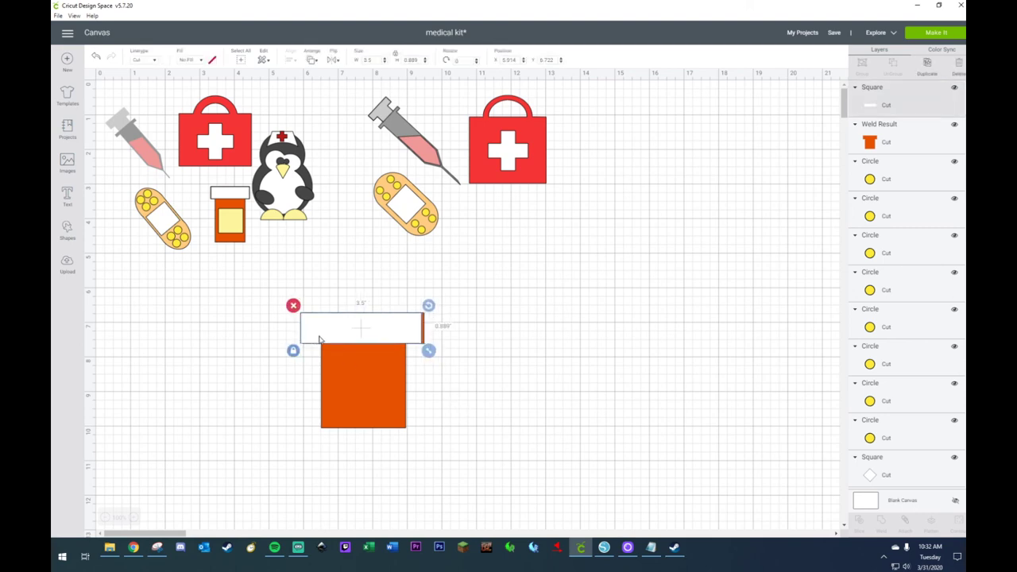
drag(318, 340, 323, 336)
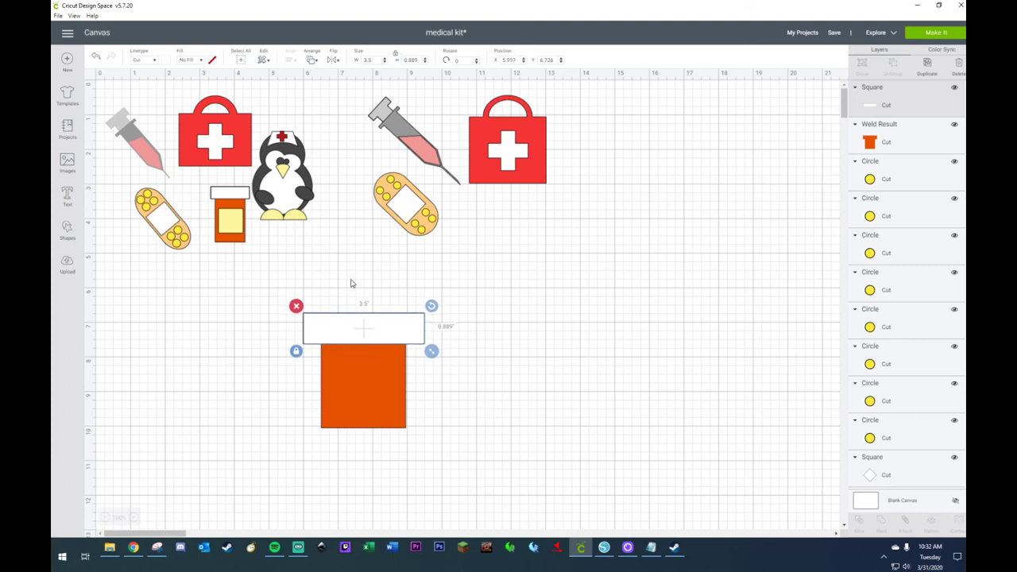
- Align the white cap with the orange bottle shape using Center Horizontally and Align Top
drag(352, 281, 388, 438)
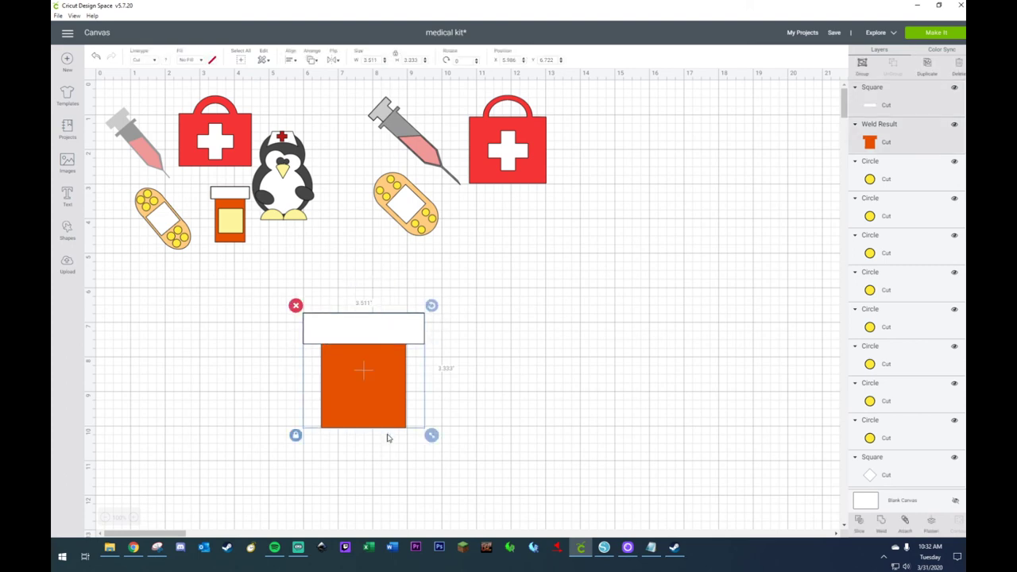
click(292, 62)
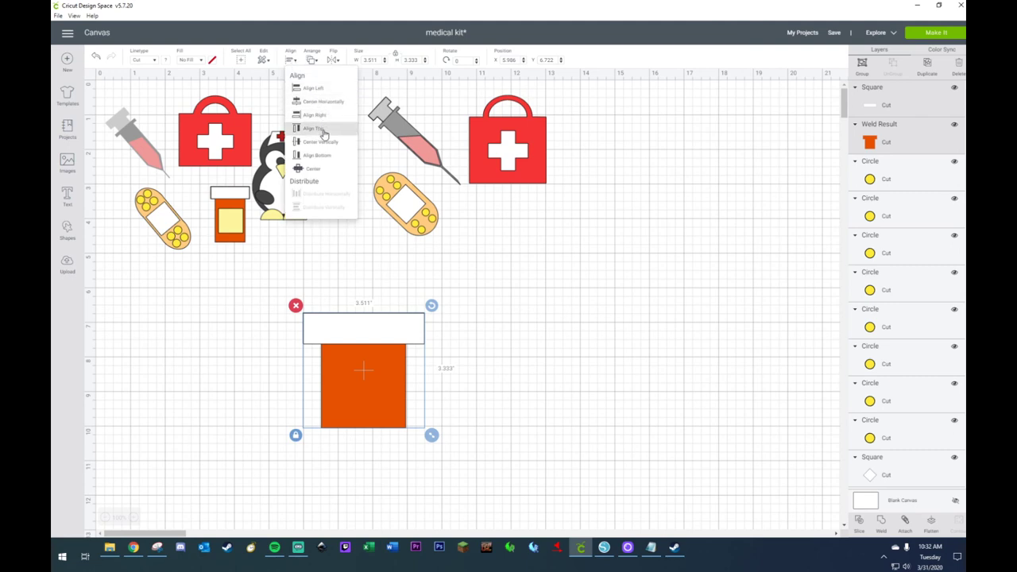
click(321, 107)
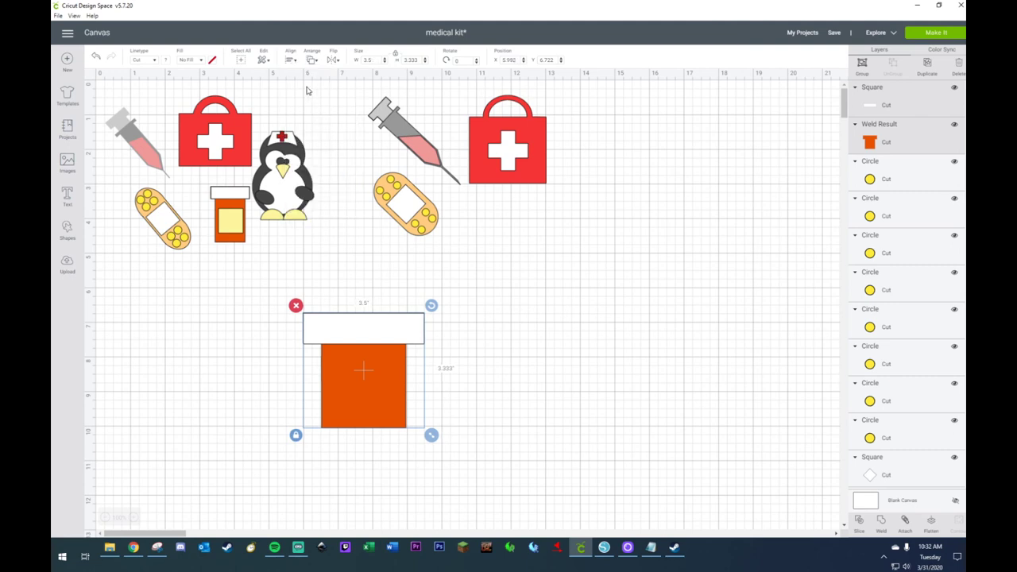
click(312, 61)
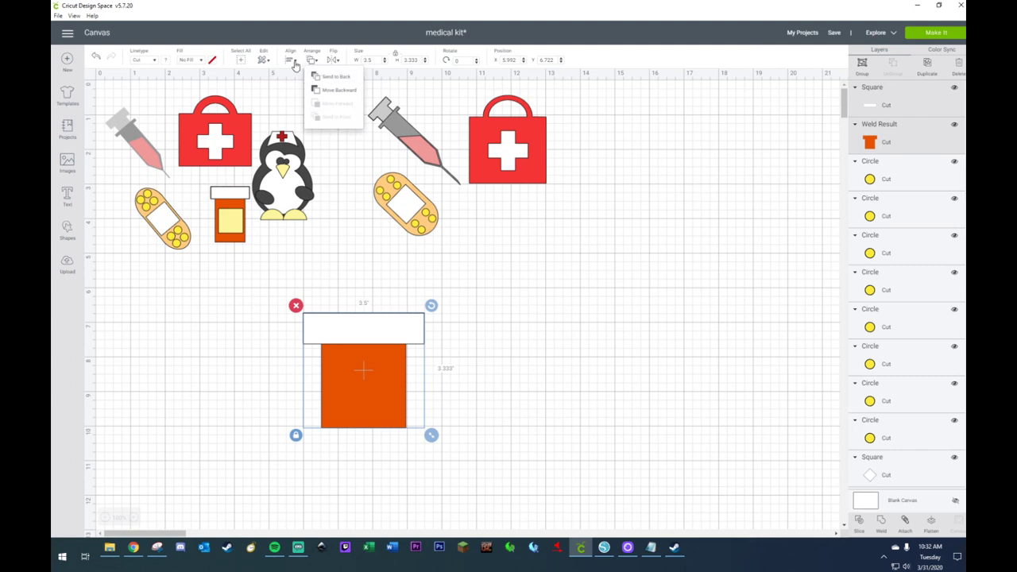
click(291, 62)
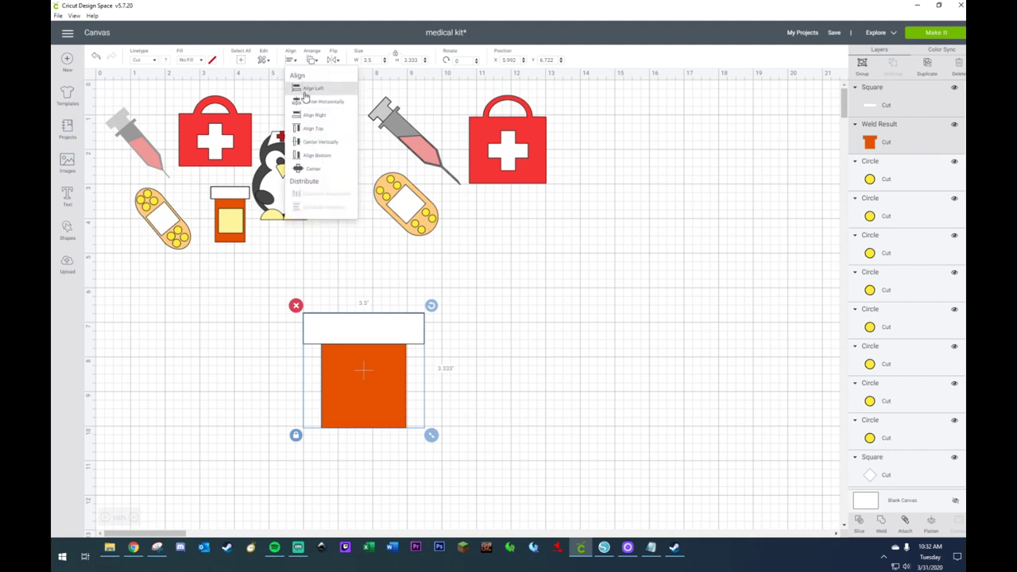
click(309, 129)
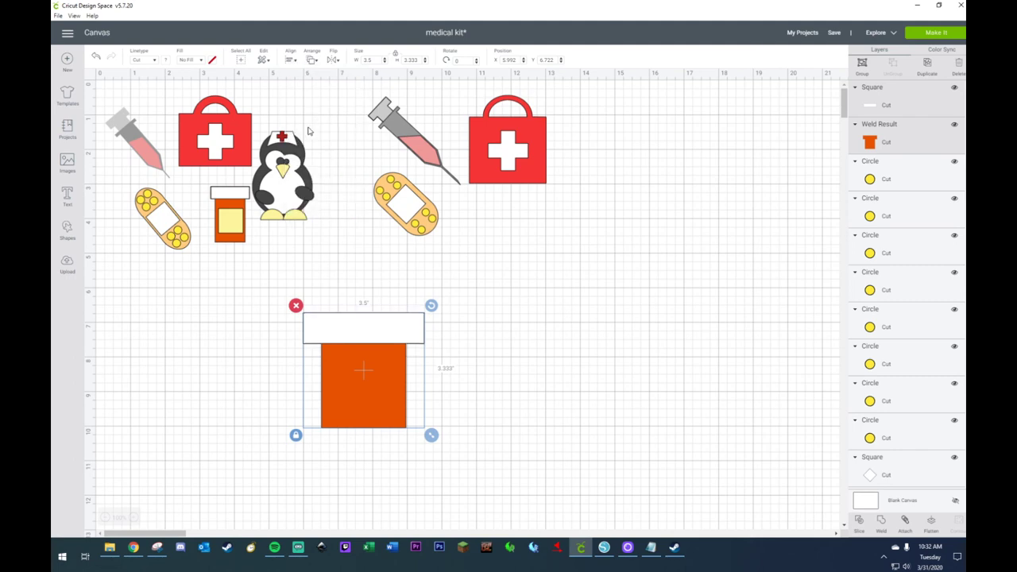
click(613, 359)
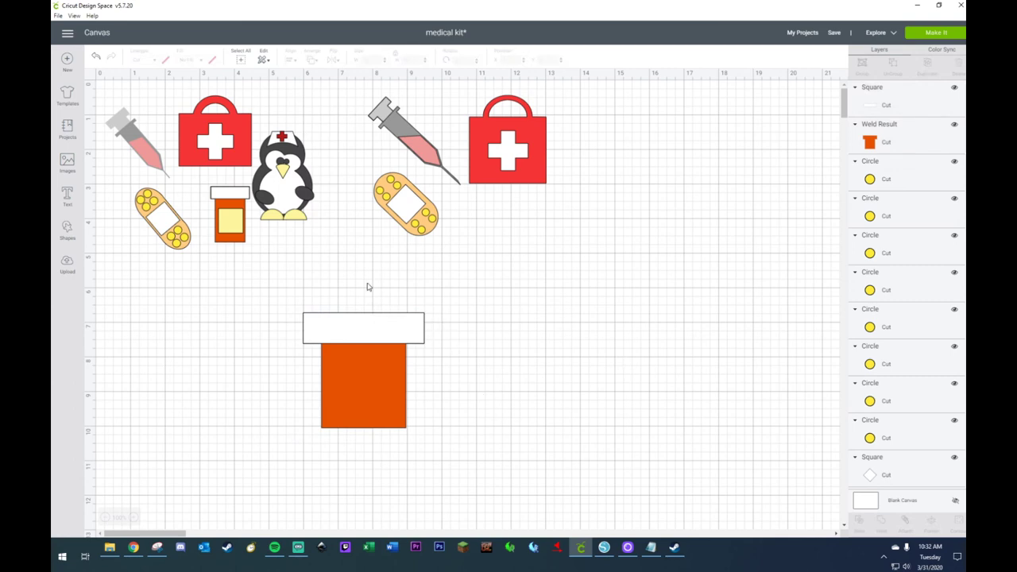
- Add a square label about 1.875 in wide, place it on the orange bottle body and color it light yellow
click(68, 229)
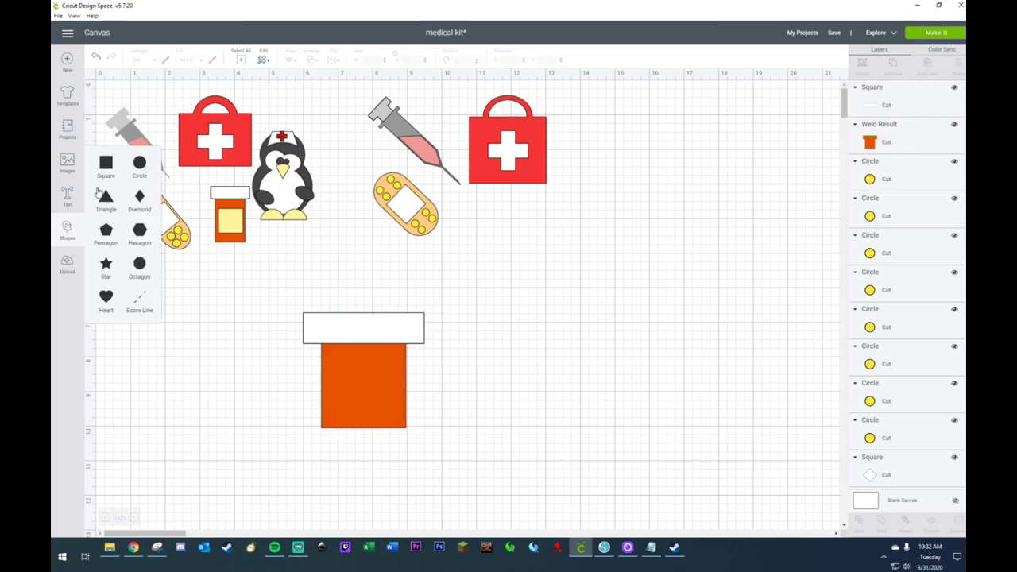
click(112, 167)
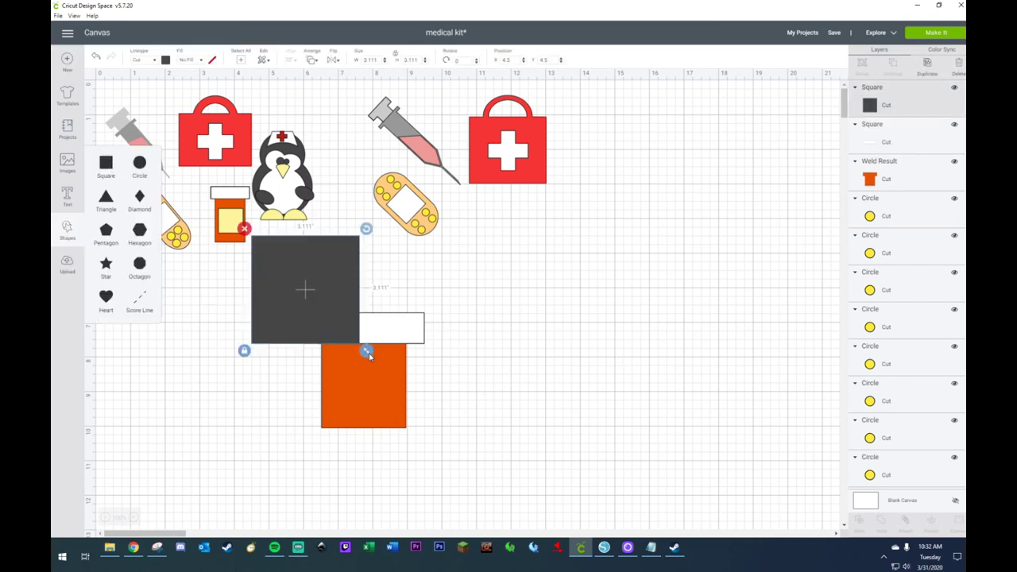
drag(368, 355, 387, 400)
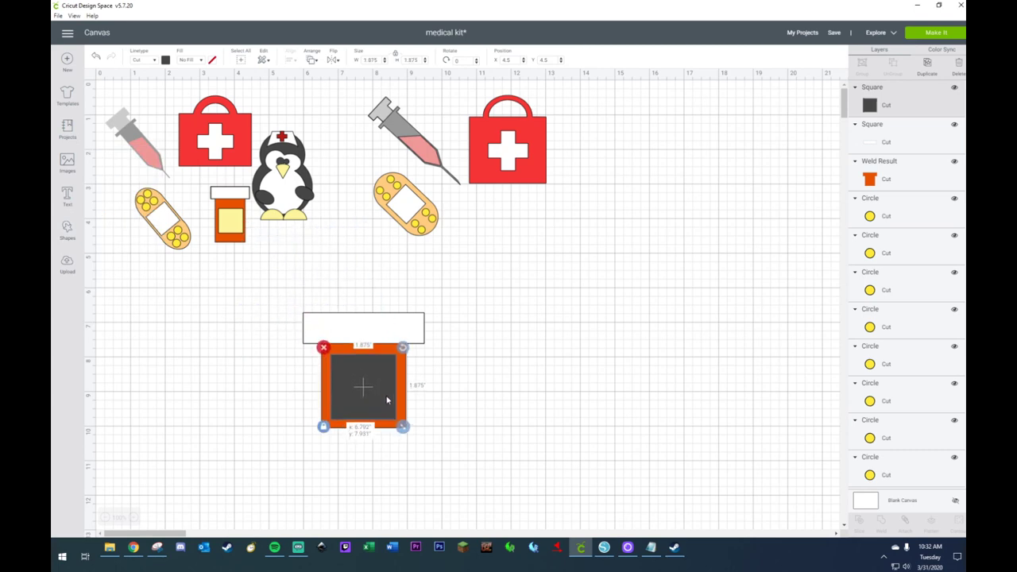
click(165, 61)
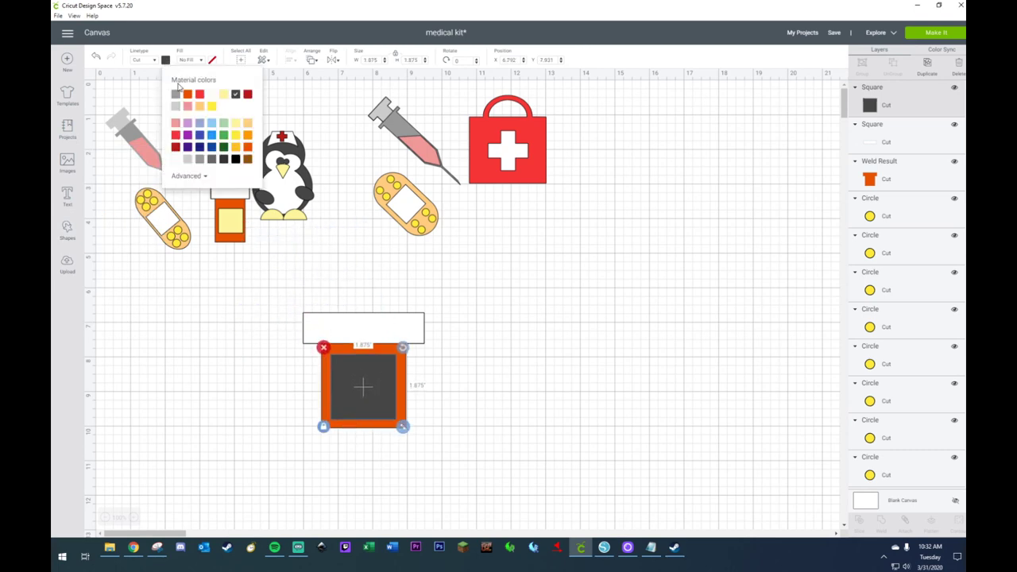
click(223, 95)
click(224, 434)
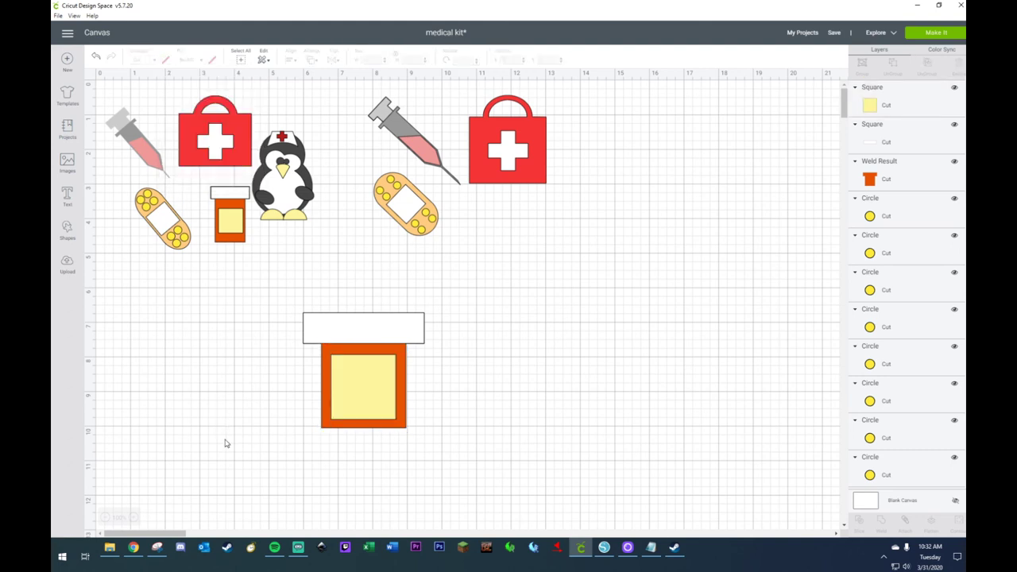
- Resize the complete pill bottle without locked proportions to about 1.33 by 1.68 in and place it beneath the newly made red medical bag
drag(280, 297, 487, 470)
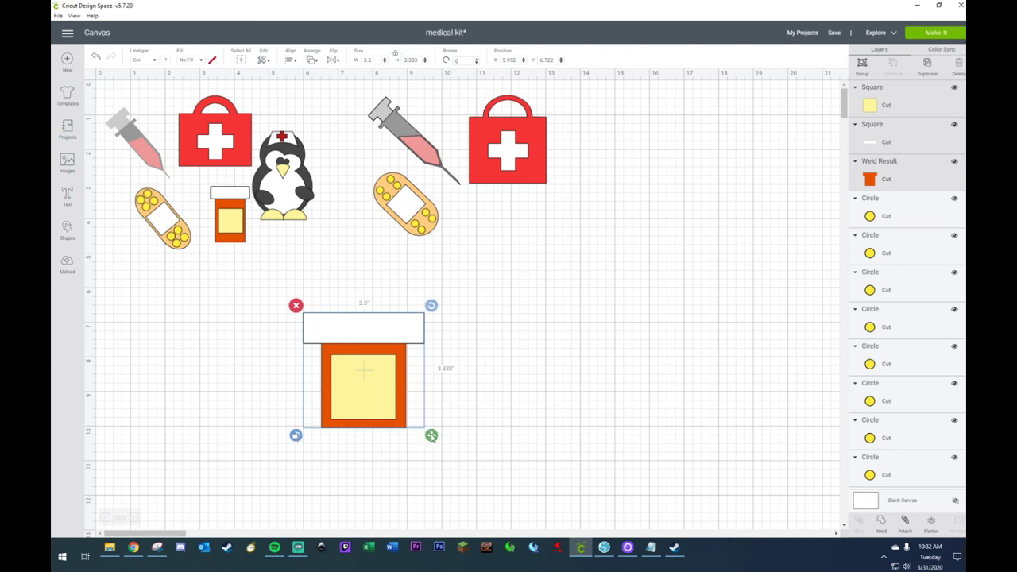
drag(433, 437, 549, 294)
drag(575, 332, 515, 248)
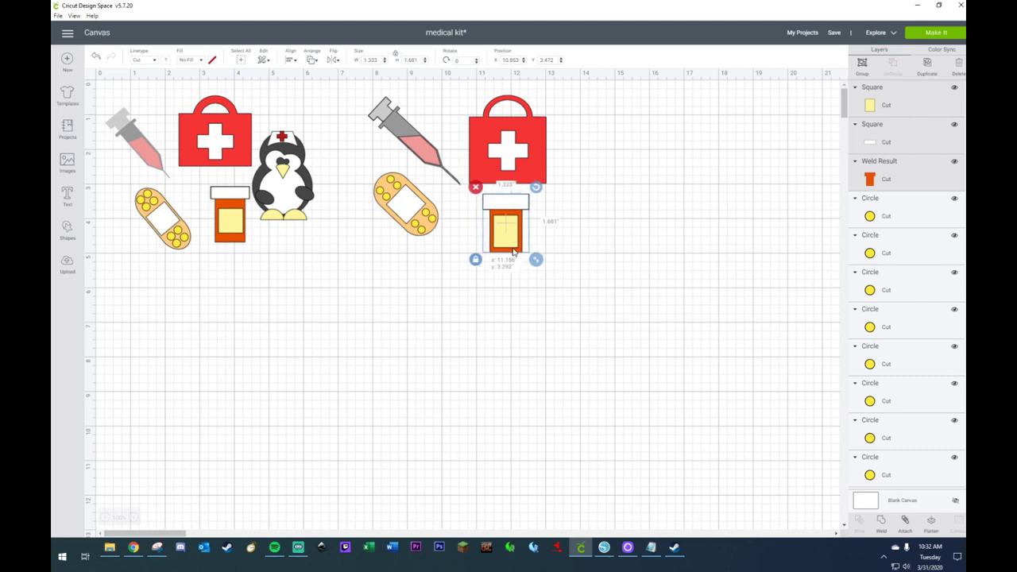
click(602, 264)
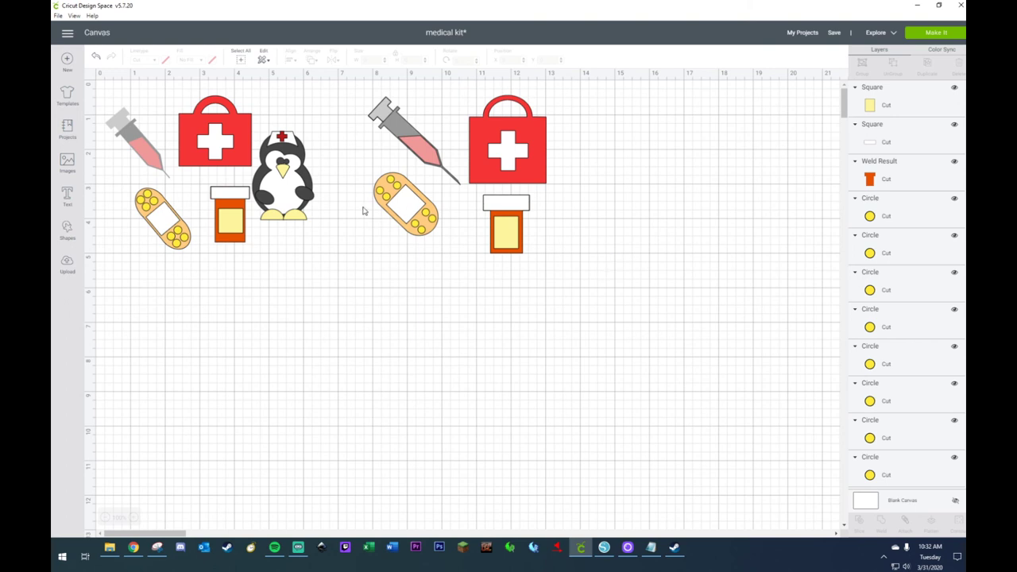
- Move the sample penguin to the empty area below the other samples and enlarge it to about 3.14 by 4.49 in
drag(331, 121, 257, 243)
drag(291, 181, 247, 329)
drag(275, 372, 322, 438)
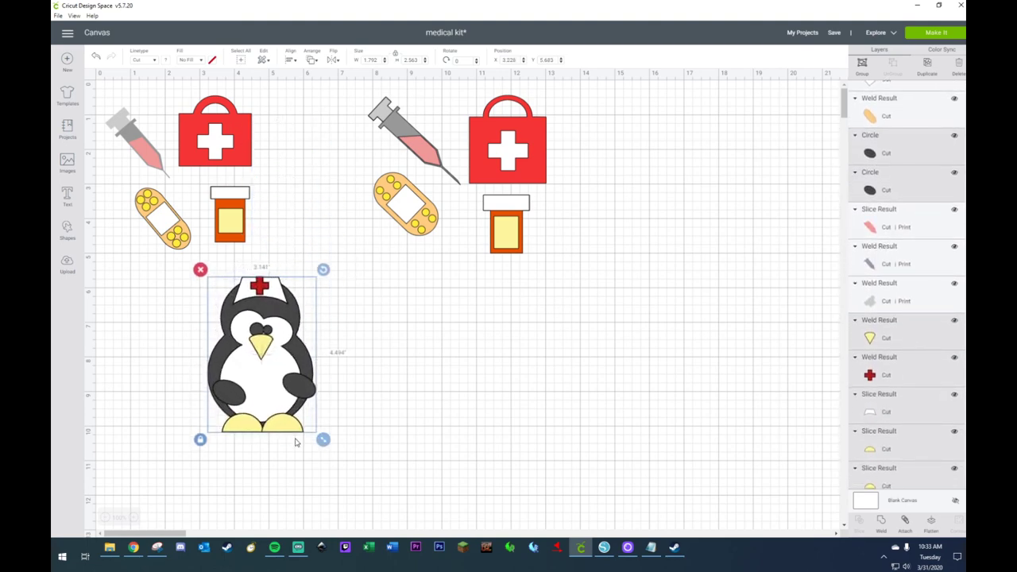
click(366, 407)
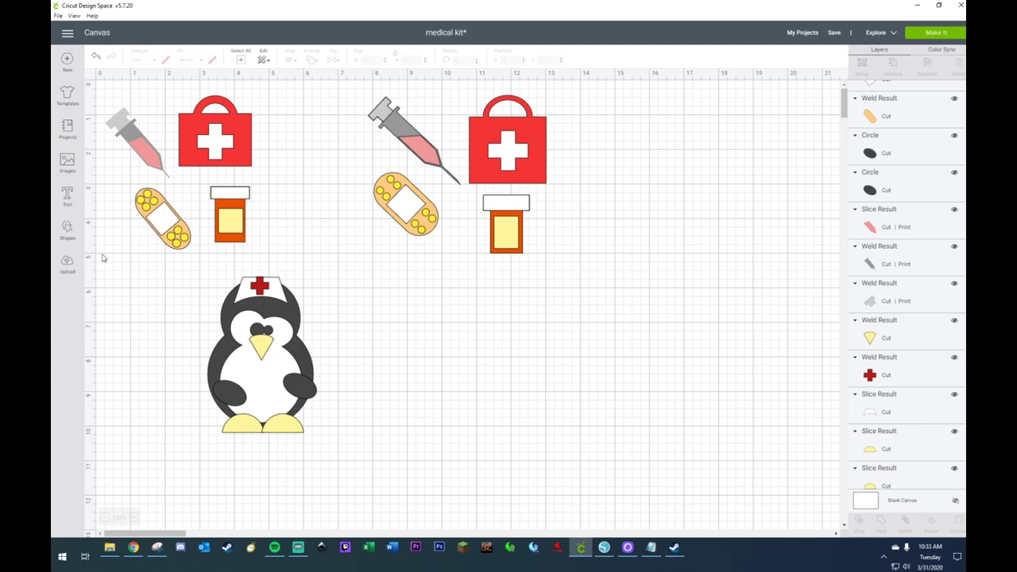
- Add a circle and a triangle, placing the triangle beside the sample penguin and the circle below the new pill bottle
click(67, 230)
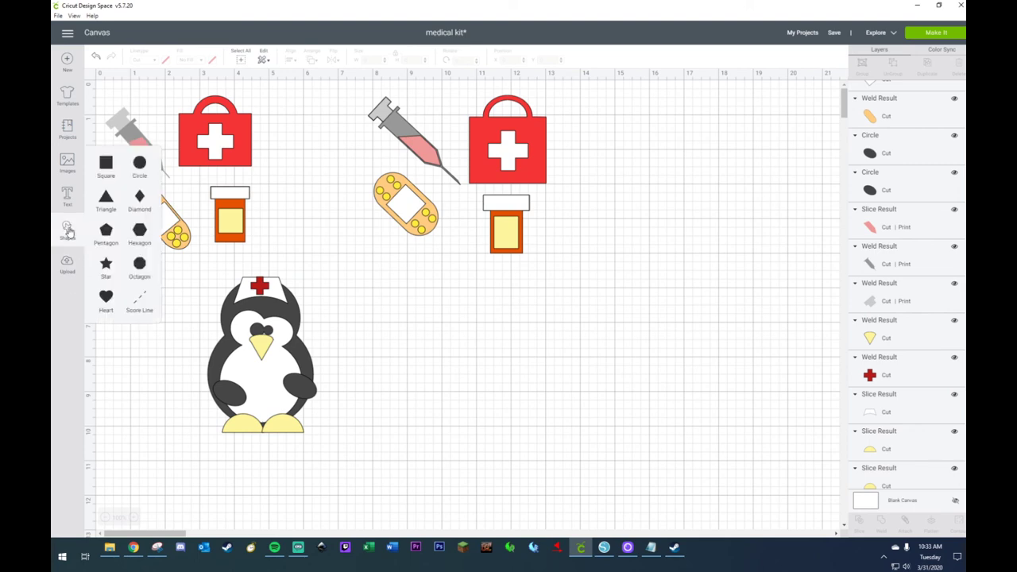
click(140, 164)
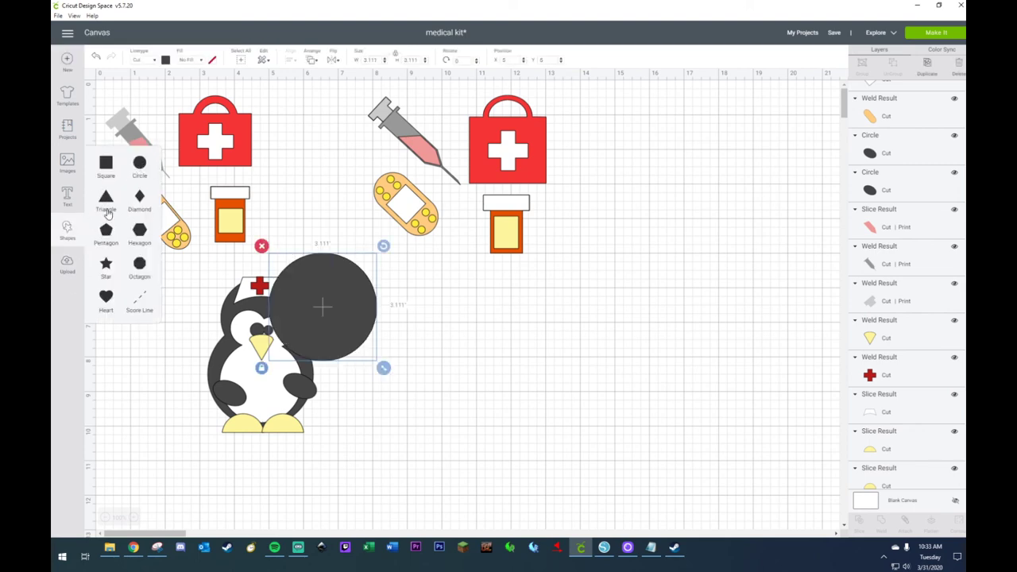
click(106, 199)
drag(210, 214, 152, 375)
drag(310, 330, 516, 340)
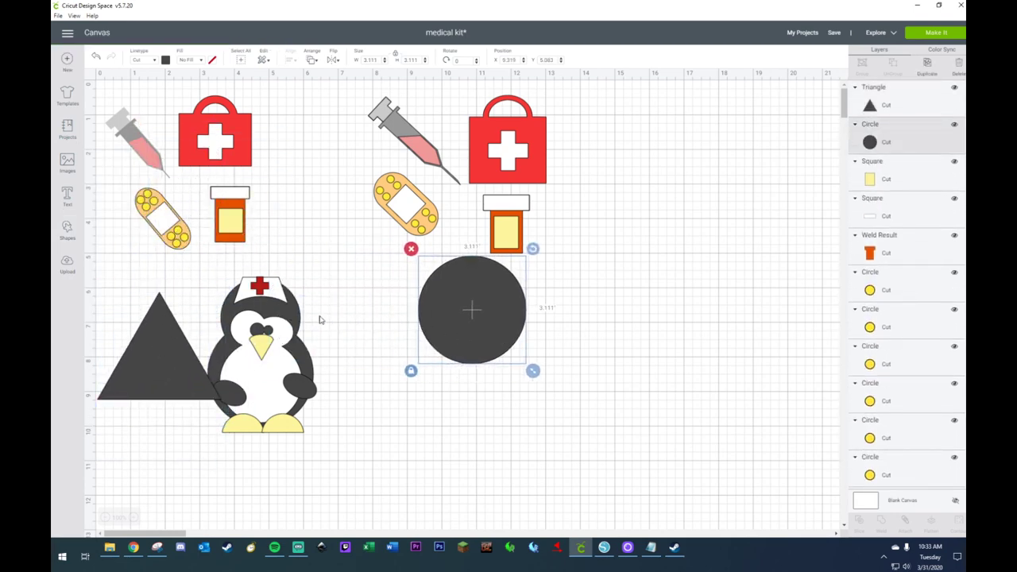
- Add a pentagon and a square and park both in the area beside the sample penguin, near the triangle
click(67, 230)
click(106, 232)
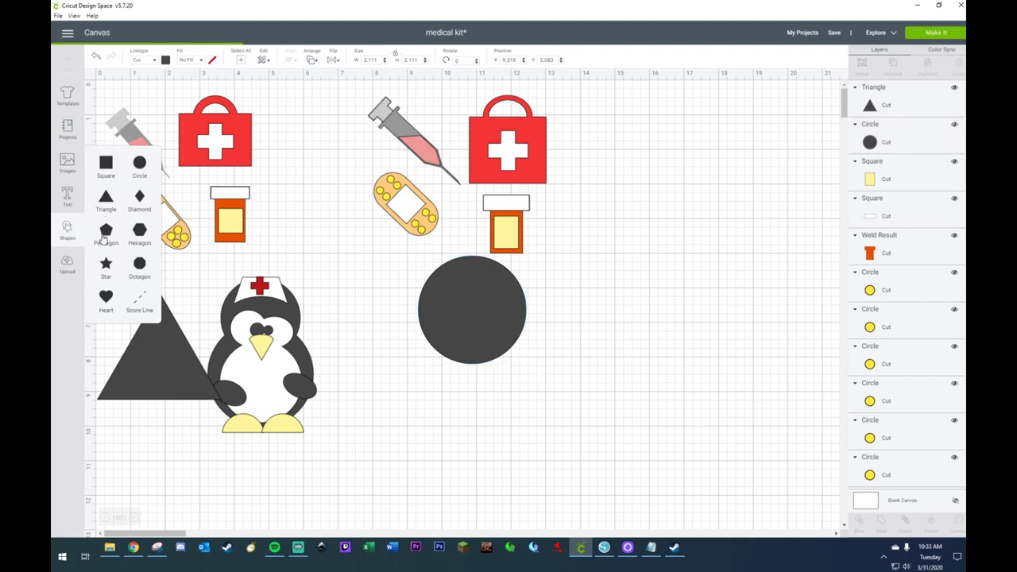
drag(211, 246, 162, 453)
click(68, 197)
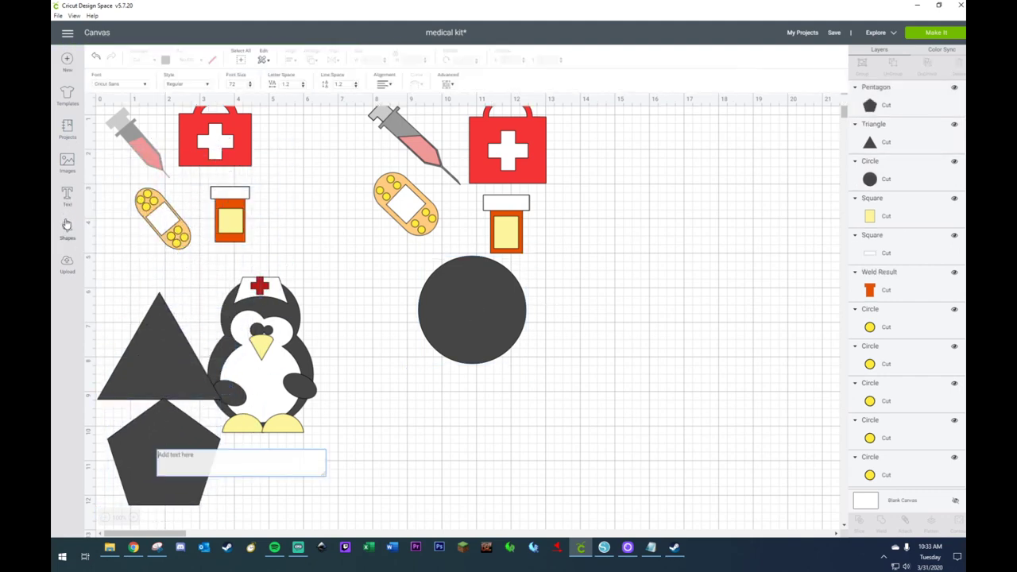
click(67, 228)
click(106, 162)
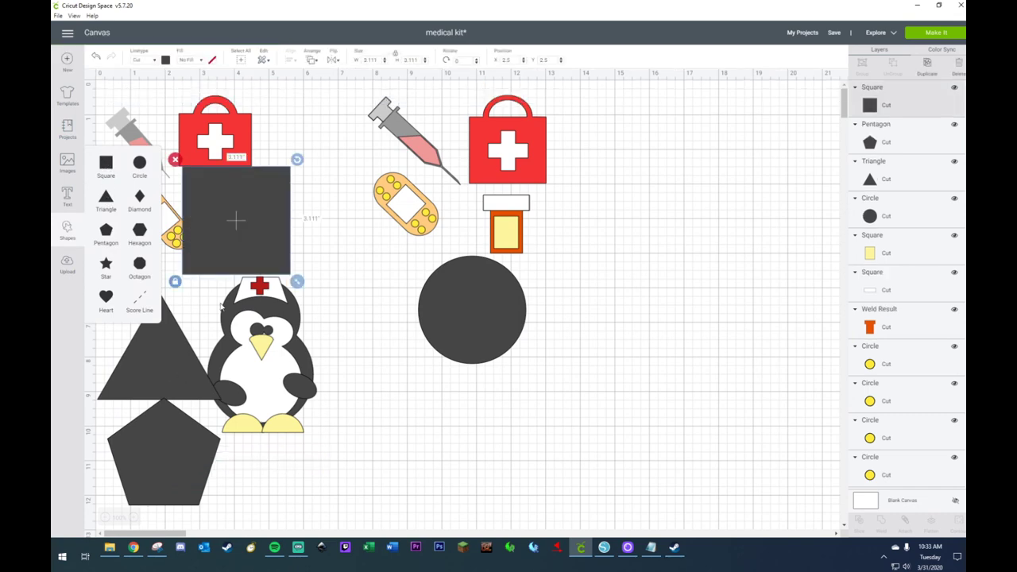
drag(228, 232, 160, 395)
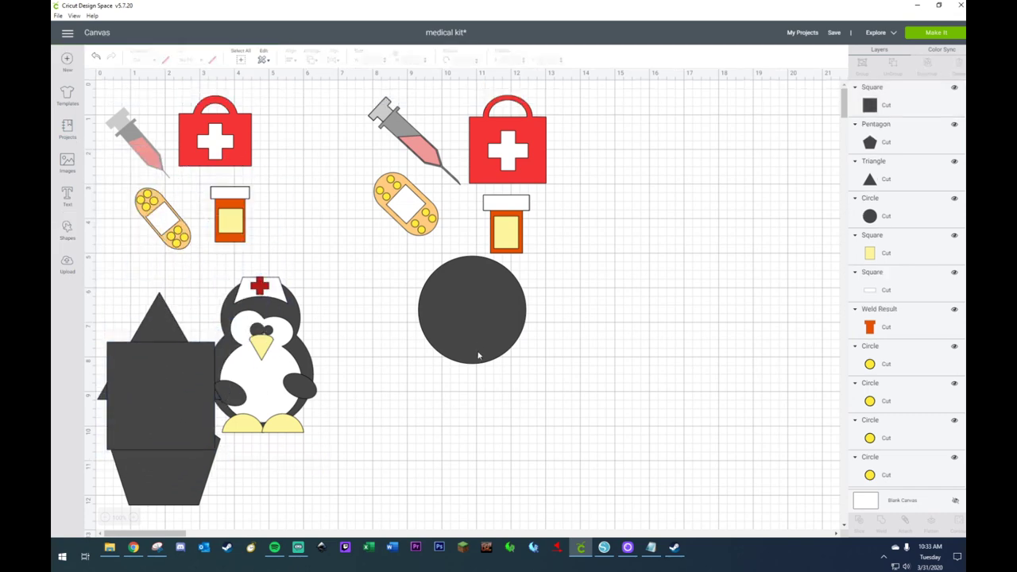
- Move the circle to open canvas, duplicate it, and enlarge the overlapping lower copy without locked proportions to about 3.53 by 3.68 in
drag(477, 352, 661, 361)
key(ctrl+d)
click(599, 395)
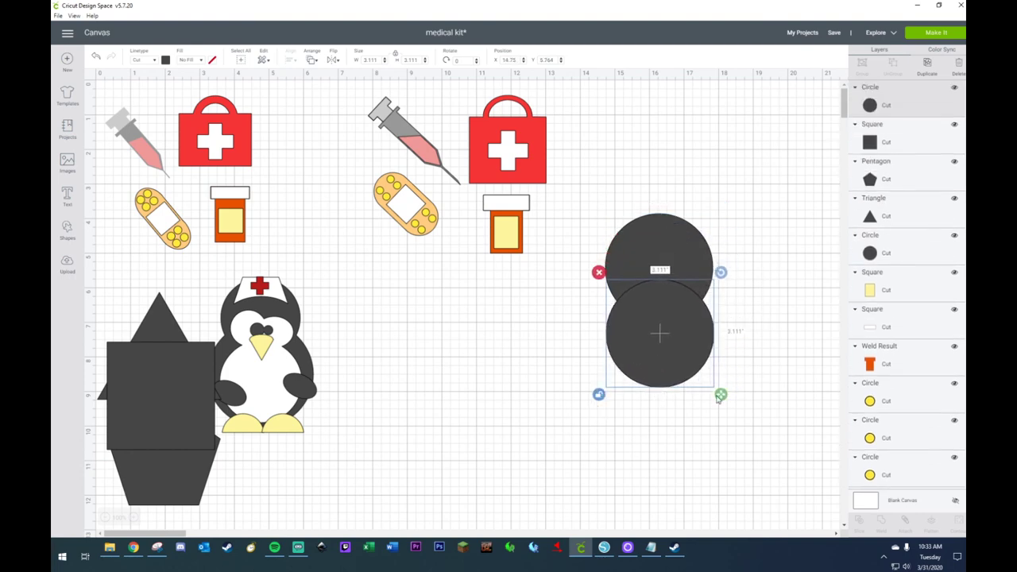
drag(721, 395, 736, 423)
drag(697, 366, 690, 361)
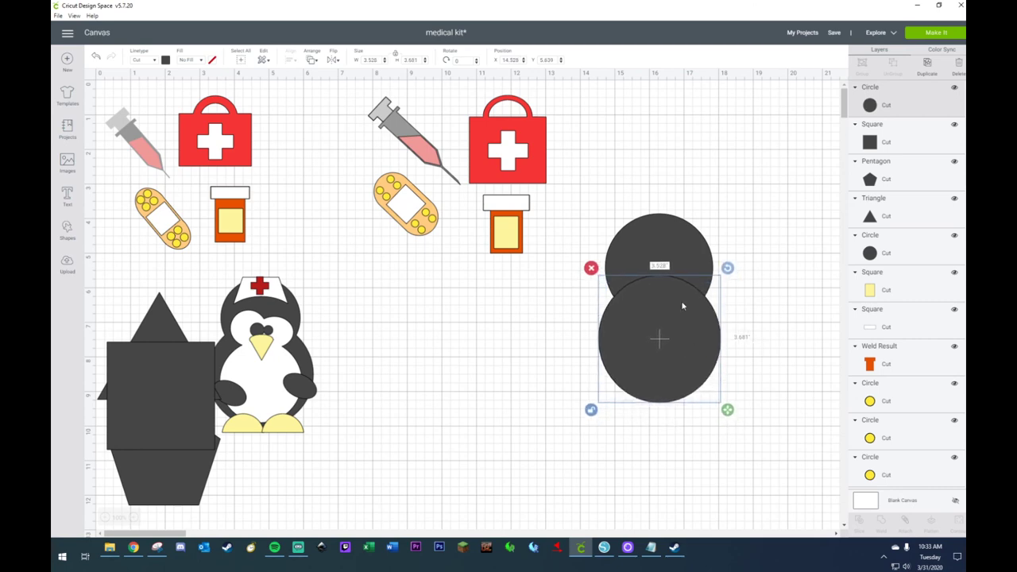
- Align the two overlapping penguin body circles with Center Horizontally
drag(656, 176, 690, 368)
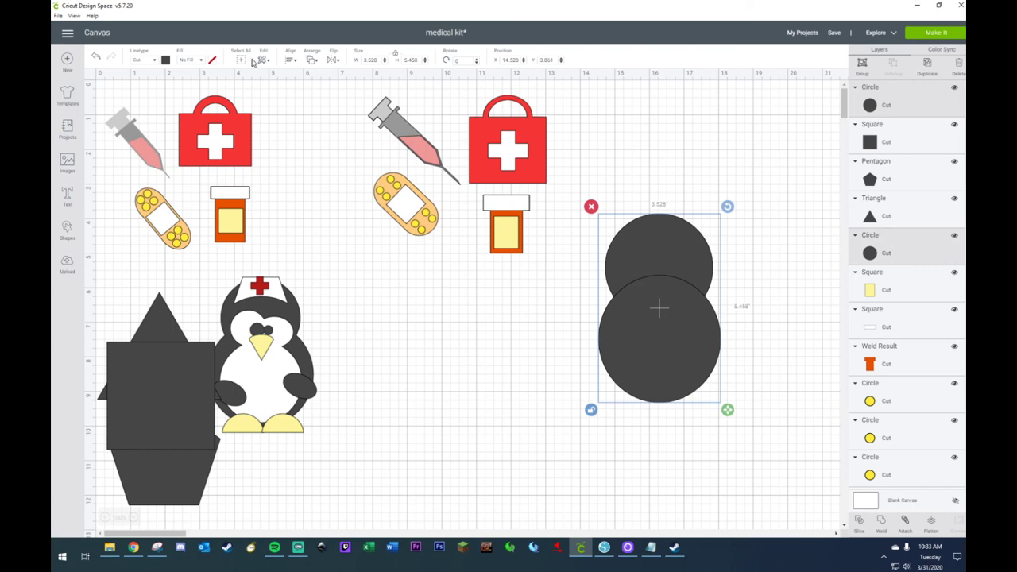
click(289, 61)
click(308, 103)
right_click(633, 304)
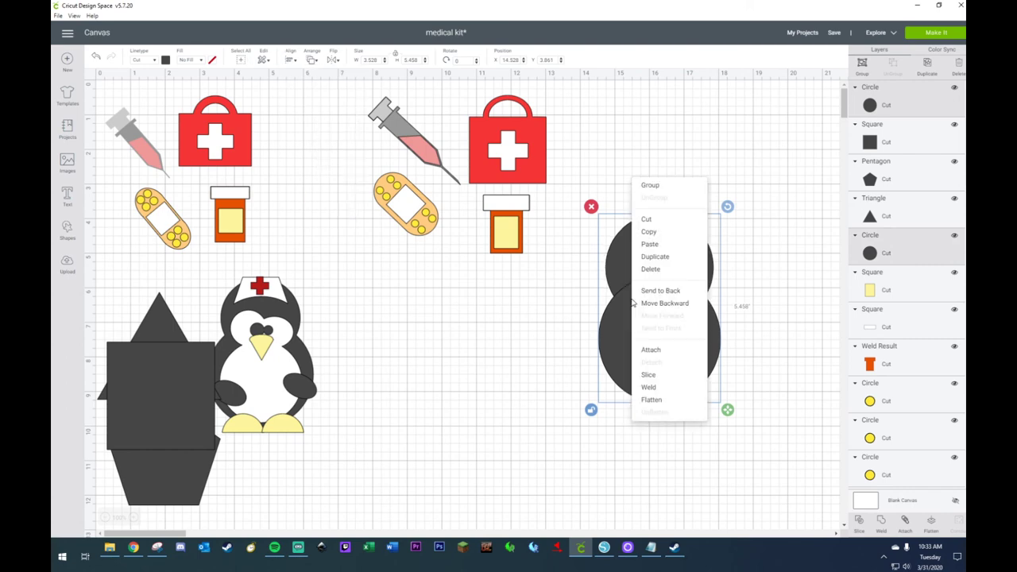
click(565, 315)
- Duplicate the upper head circle and place the copy in the empty space below the new pill bottle
click(672, 234)
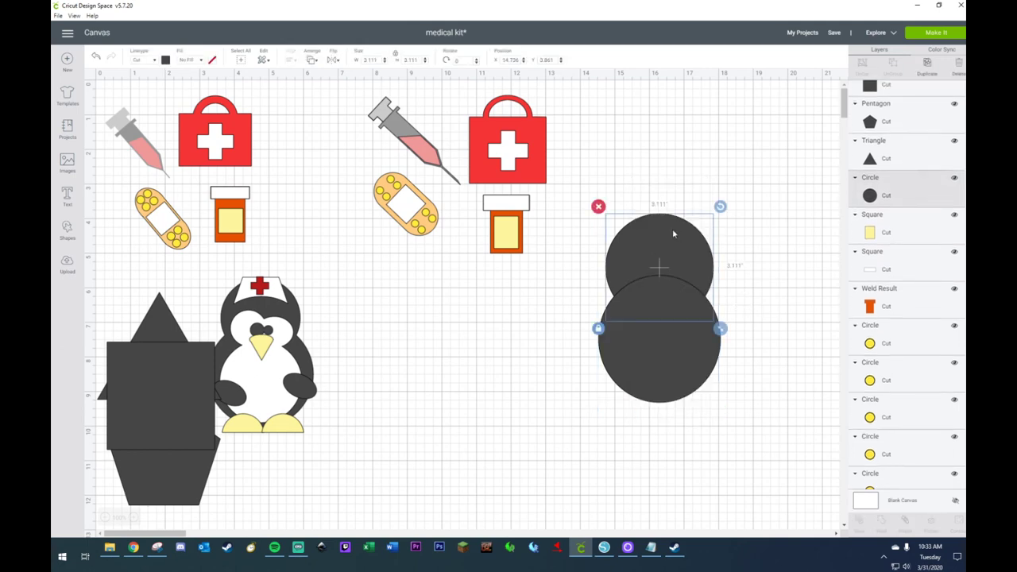
key(ctrl+d)
drag(676, 278, 488, 325)
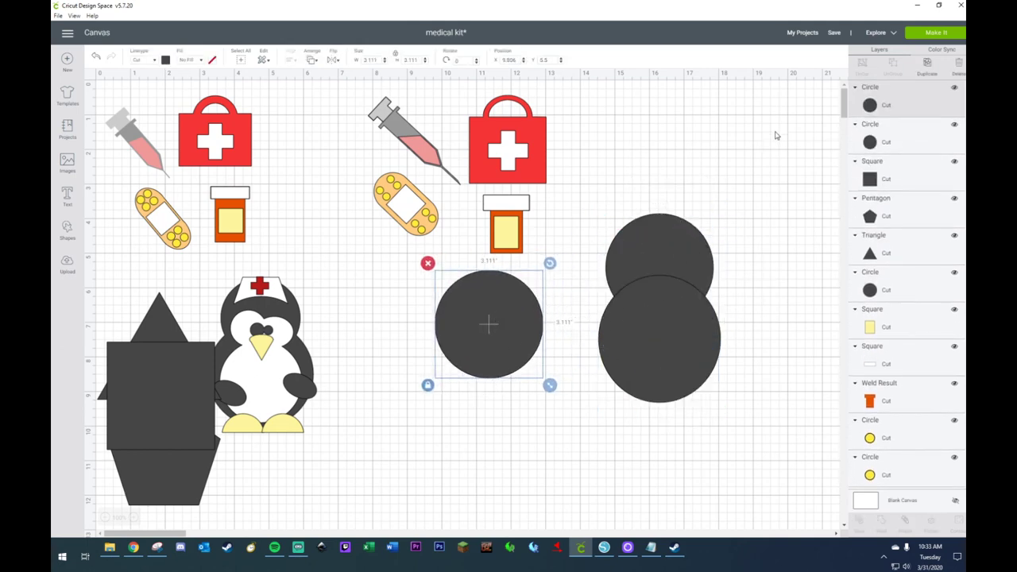
- Weld the overlapping head and body circles into one penguin silhouette
click(699, 182)
drag(689, 224, 677, 288)
right_click(681, 253)
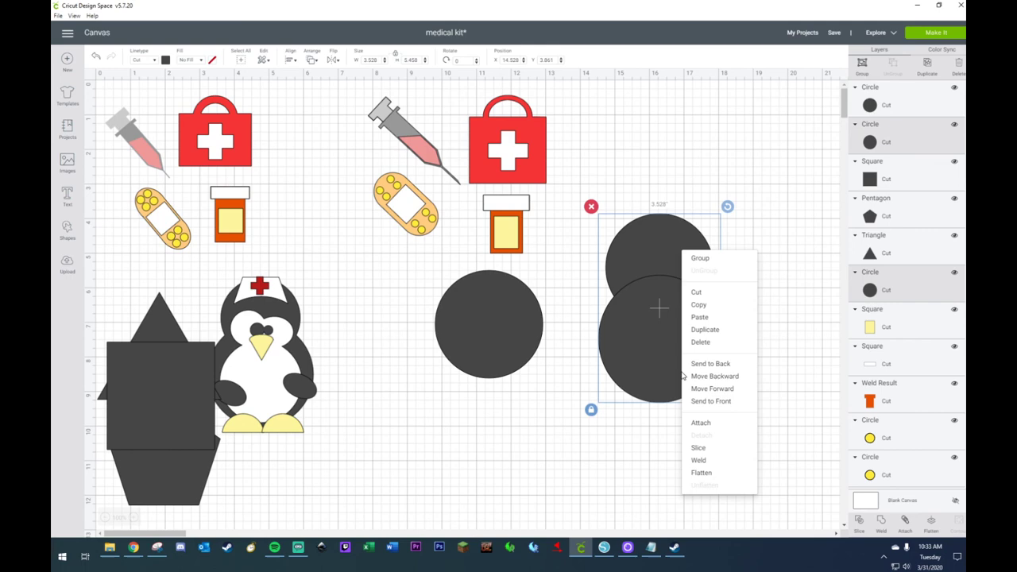
click(699, 461)
- Color the spare circle white, duplicate it, and place the copy beside the sample penguin
click(511, 336)
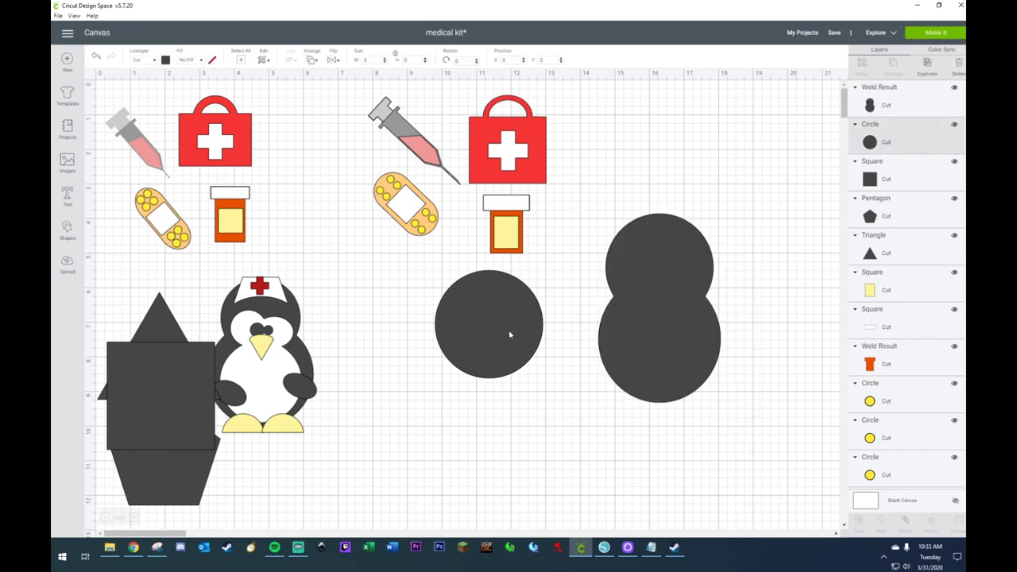
click(167, 60)
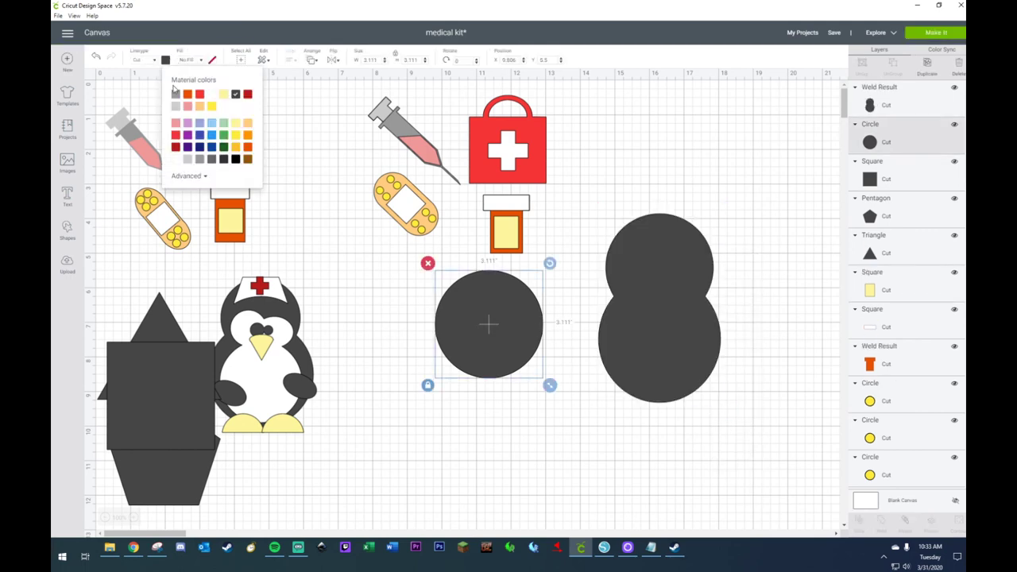
click(210, 98)
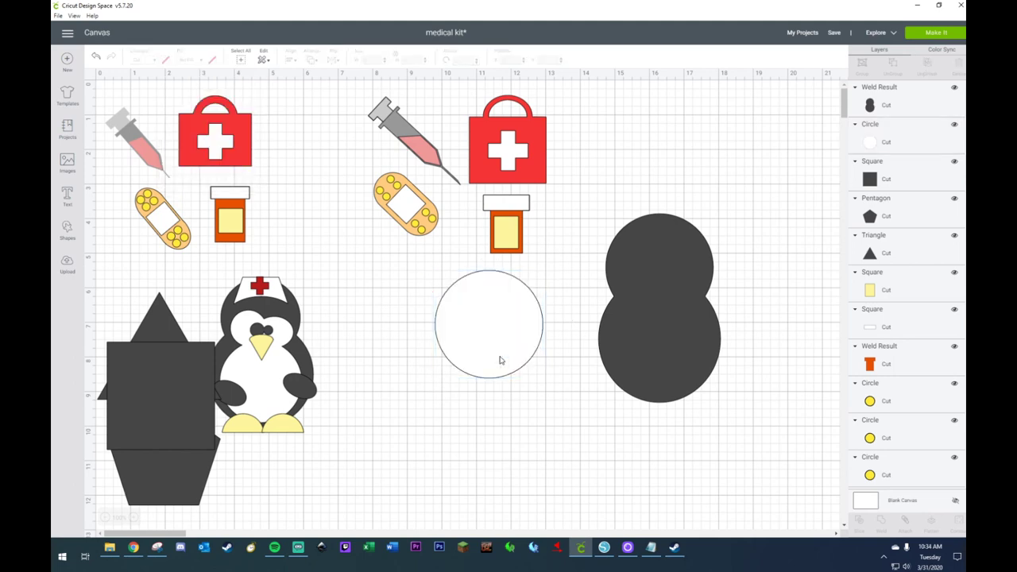
key(ctrl+d)
drag(500, 341, 386, 404)
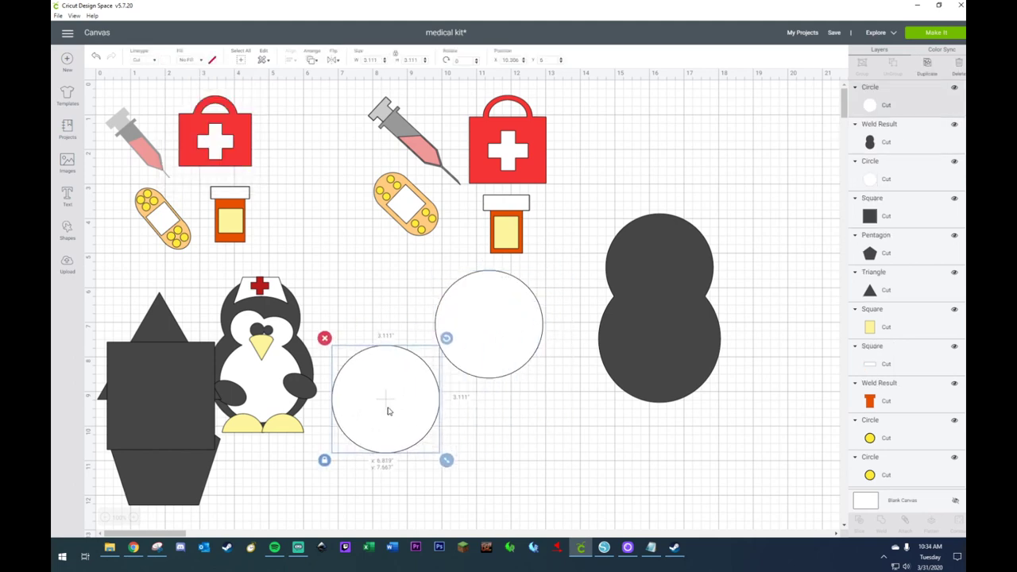
- Place the original white circle on the lower part of the penguin silhouette as the belly and send the dark silhouette to the back
click(509, 328)
drag(520, 330, 666, 363)
right_click(656, 314)
click(711, 311)
- Copy and paste the spare white circle, shrink the copy to about 1.67 in, and place it on the penguin's head
click(388, 379)
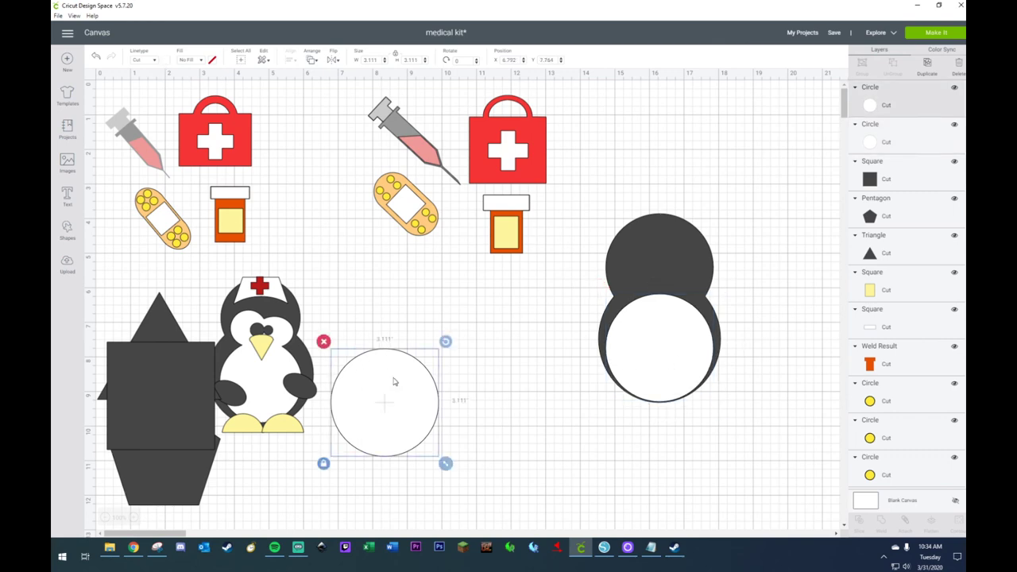
key(ctrl+c)
key(ctrl+v)
drag(410, 416, 554, 391)
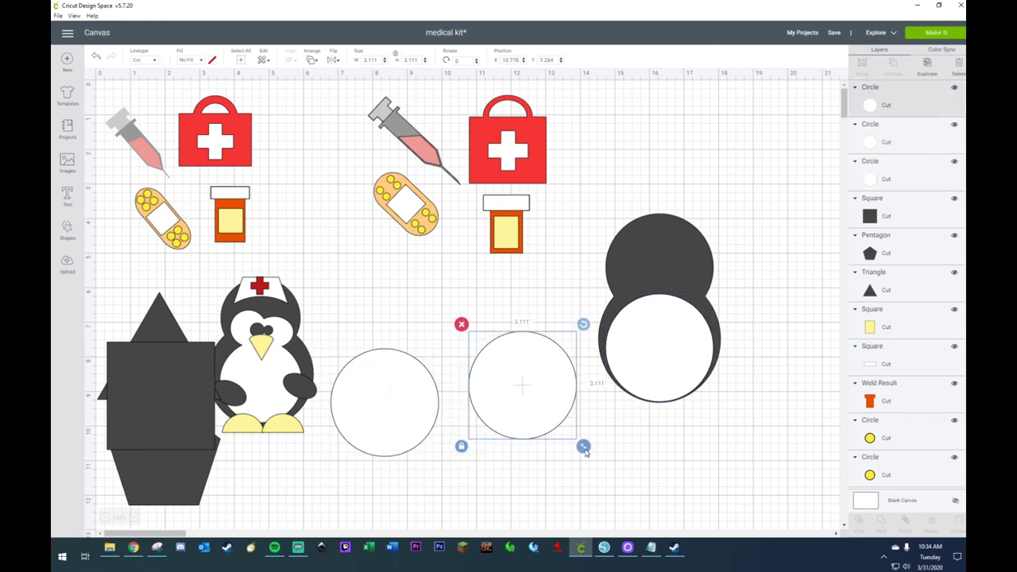
drag(583, 445, 534, 395)
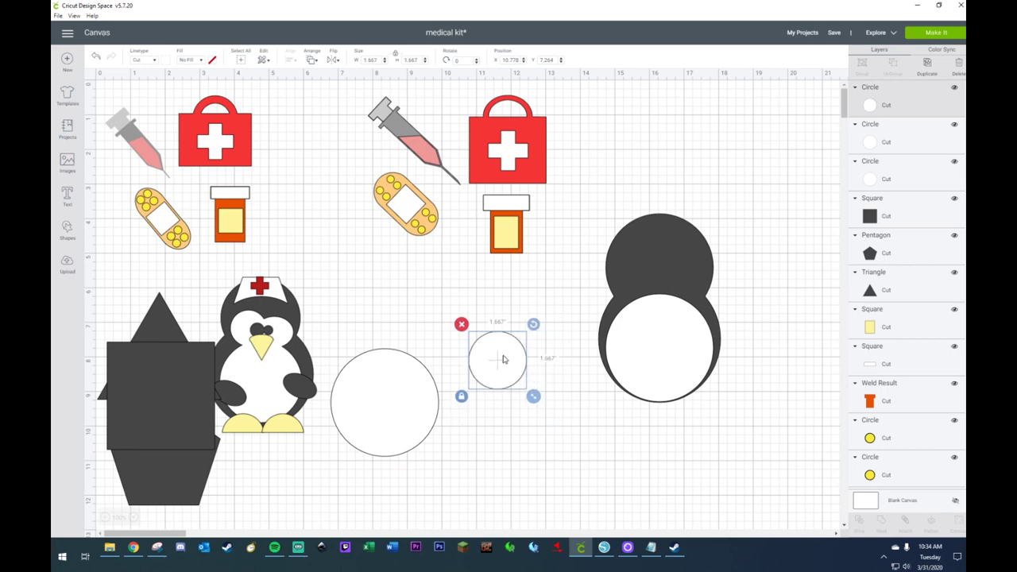
drag(503, 359, 648, 271)
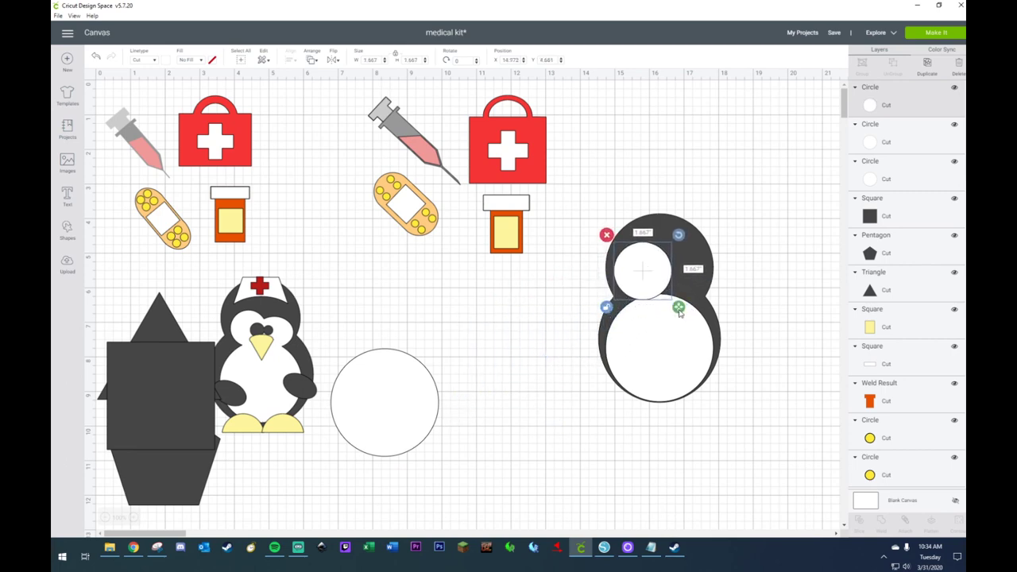
- Stretch the white face circle to about 1.96 by 1.72 in, duplicate it, and place an overlapping copy of about 1.38 by 1.21 in beside it
drag(678, 307, 688, 311)
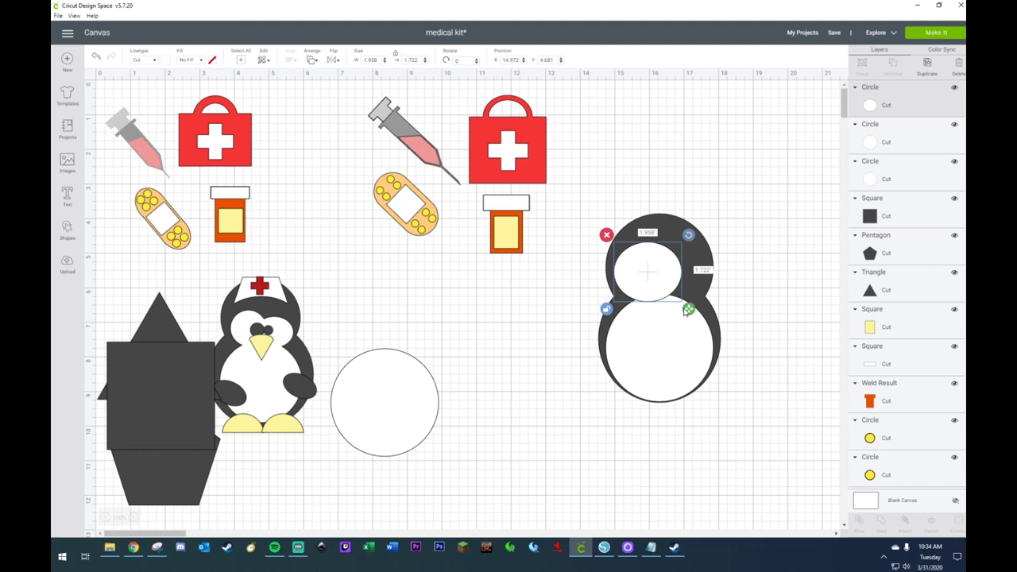
key(ctrl+d)
drag(699, 324, 685, 288)
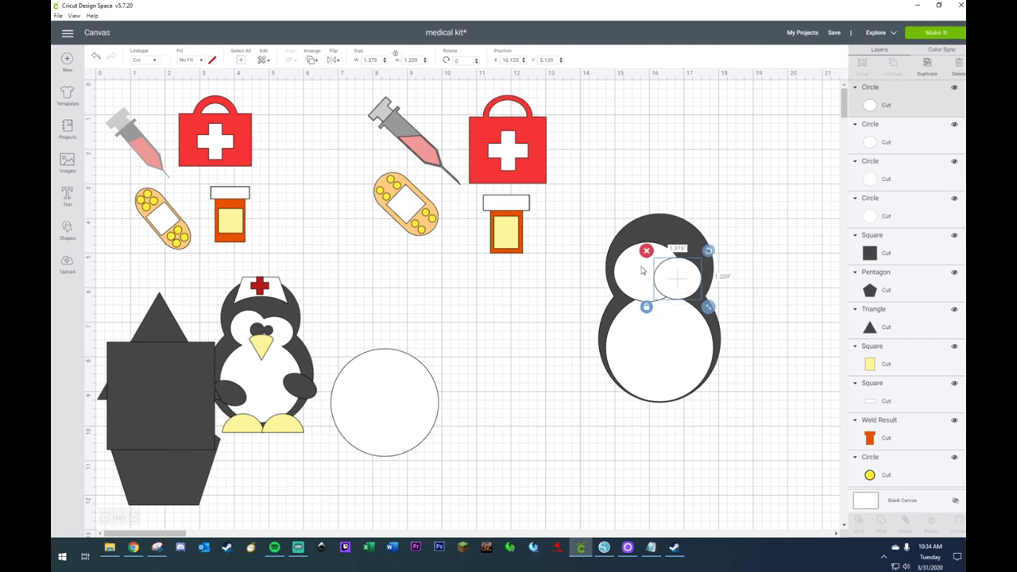
- Weld the two white face ovals and the white belly circle into one shape
click(679, 281)
shift+click(690, 280)
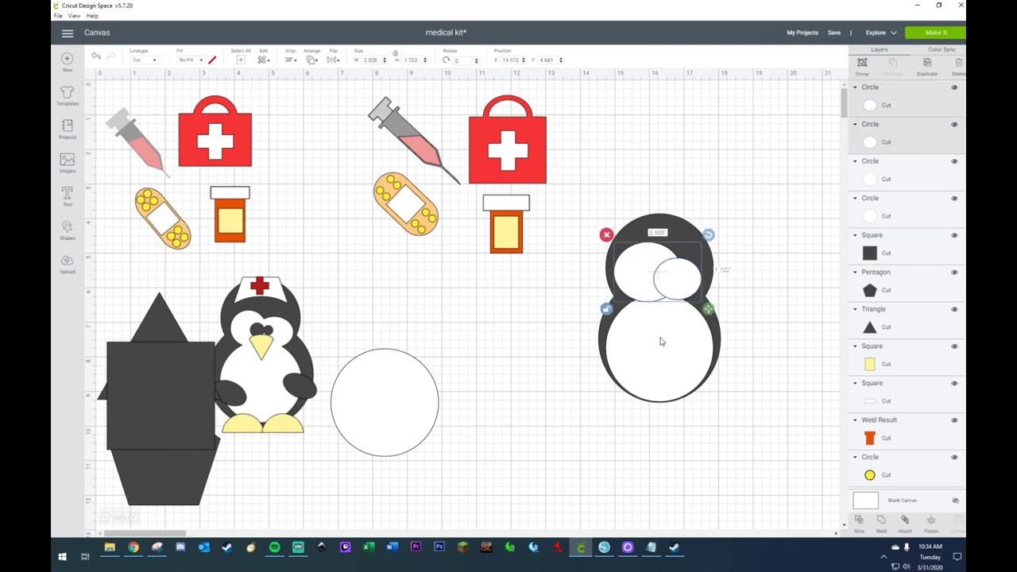
shift+click(661, 341)
right_click(661, 341)
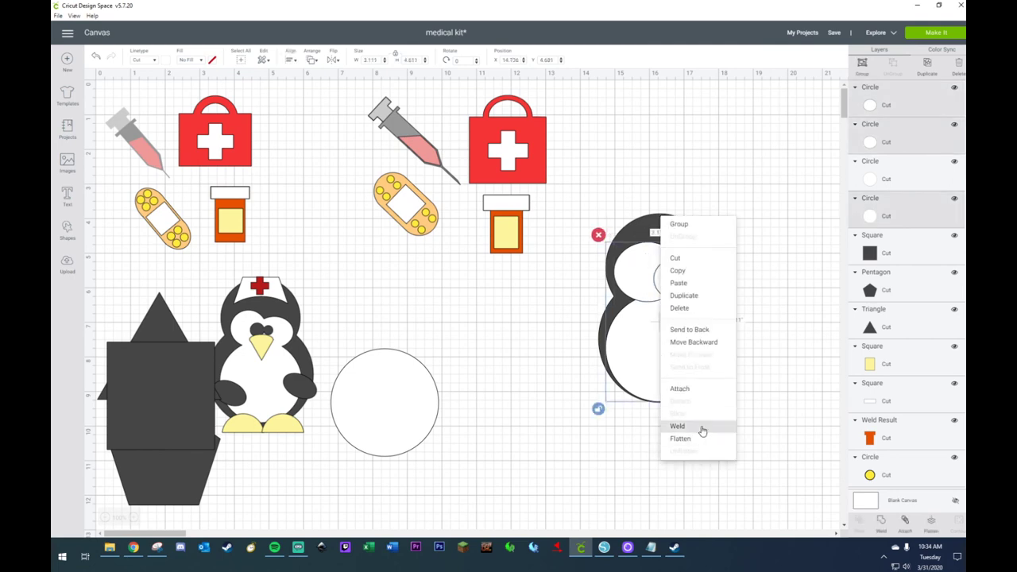
click(704, 427)
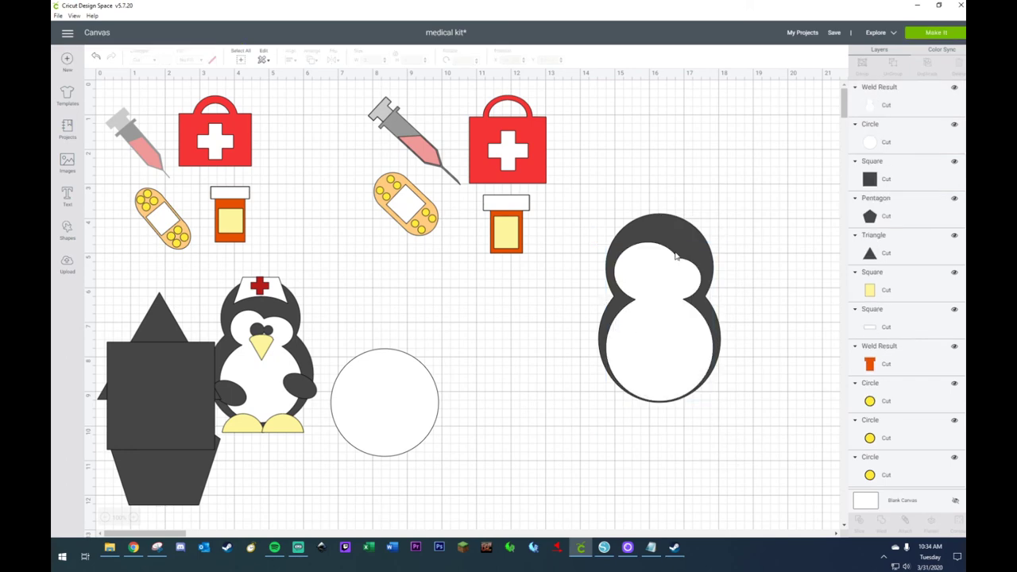
- Color the spare white circle dark gray, shrink it to about 0.39 in, and place it below the new pill bottle
click(392, 382)
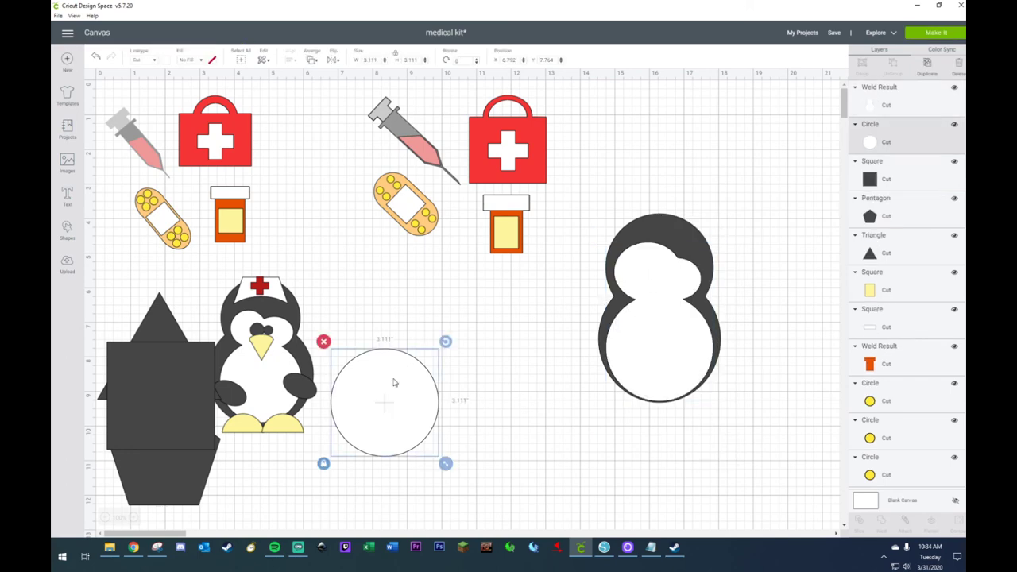
click(167, 63)
click(236, 95)
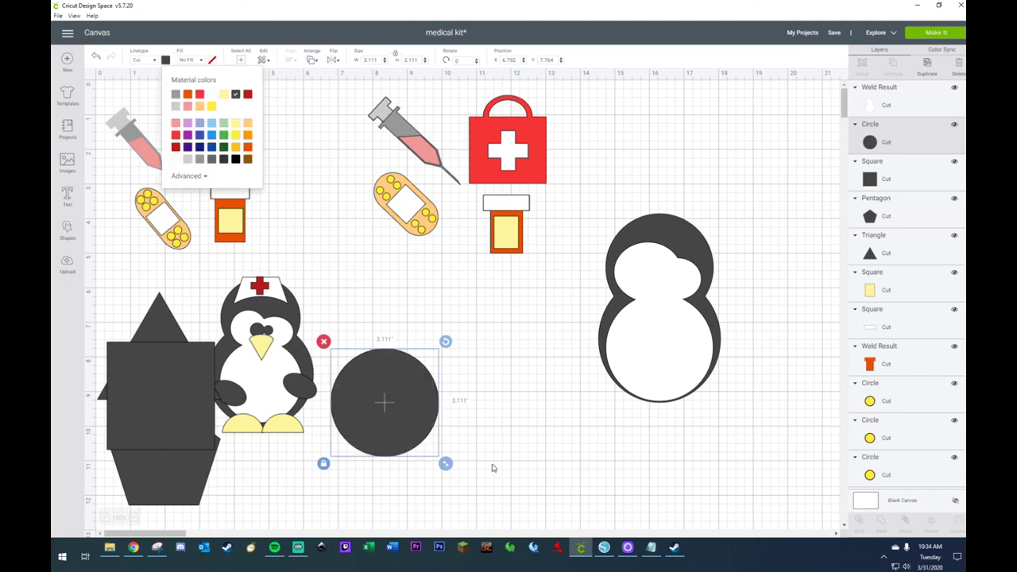
drag(445, 463, 486, 330)
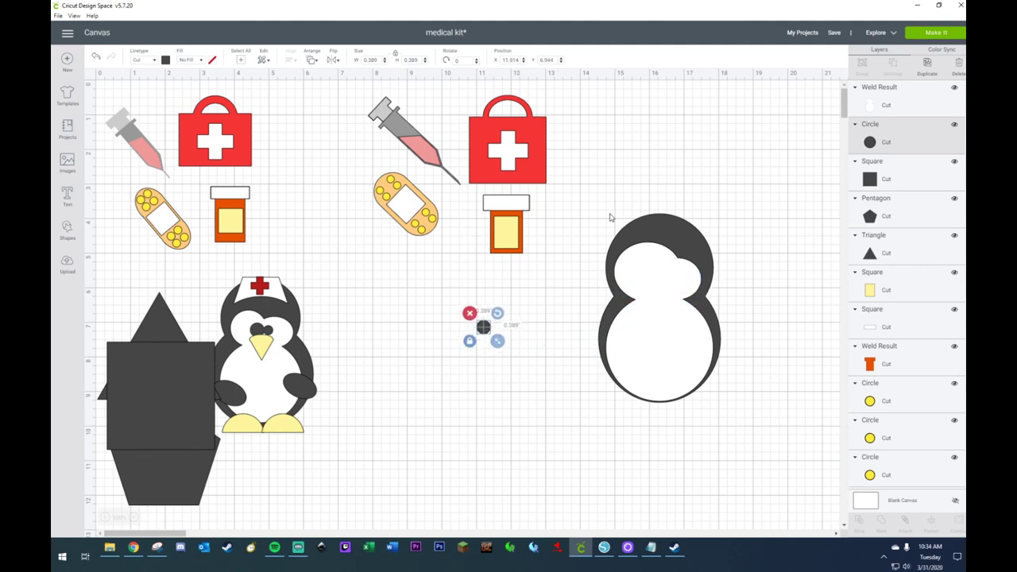
drag(608, 218, 721, 427)
right_click(670, 357)
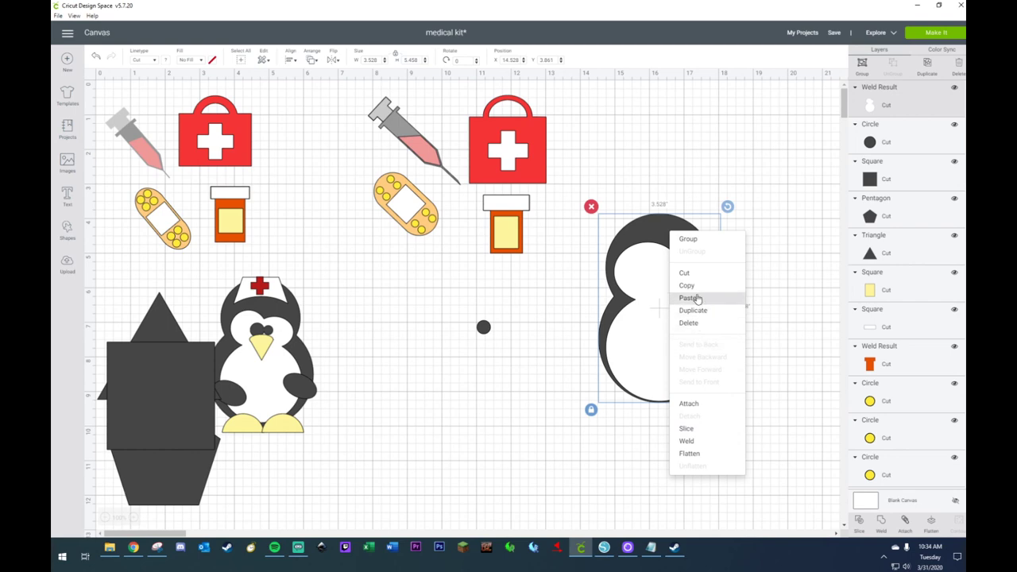
click(556, 422)
drag(609, 200, 703, 385)
right_click(688, 360)
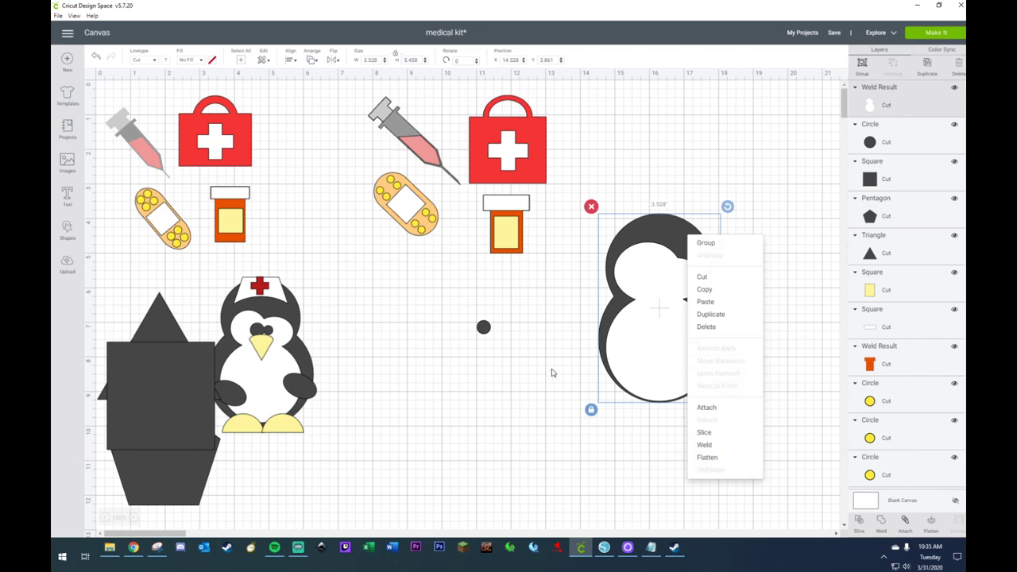
- Bring the small dark gray circle to the front of the layer order
click(483, 327)
right_click(489, 332)
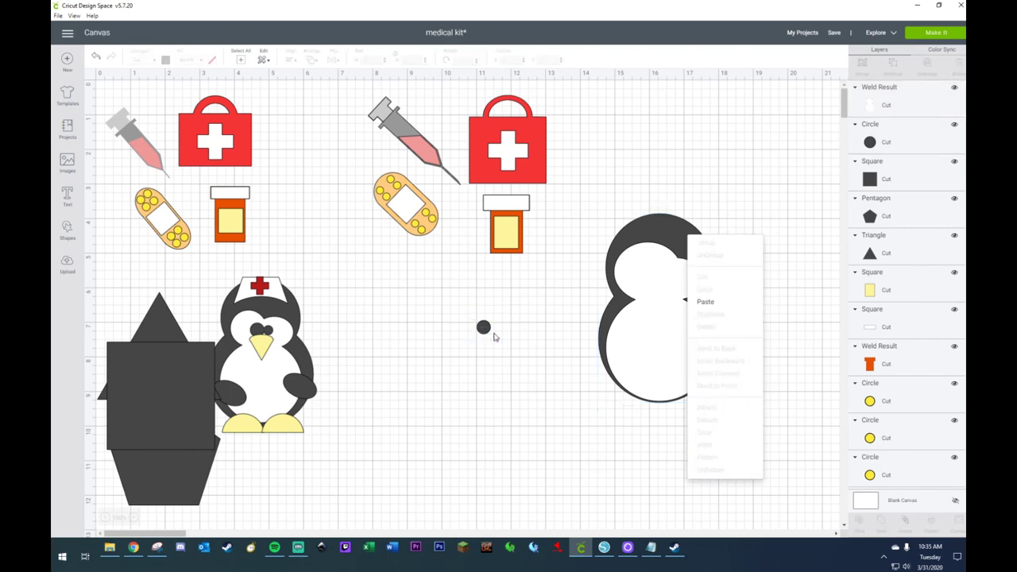
click(484, 326)
right_click(481, 328)
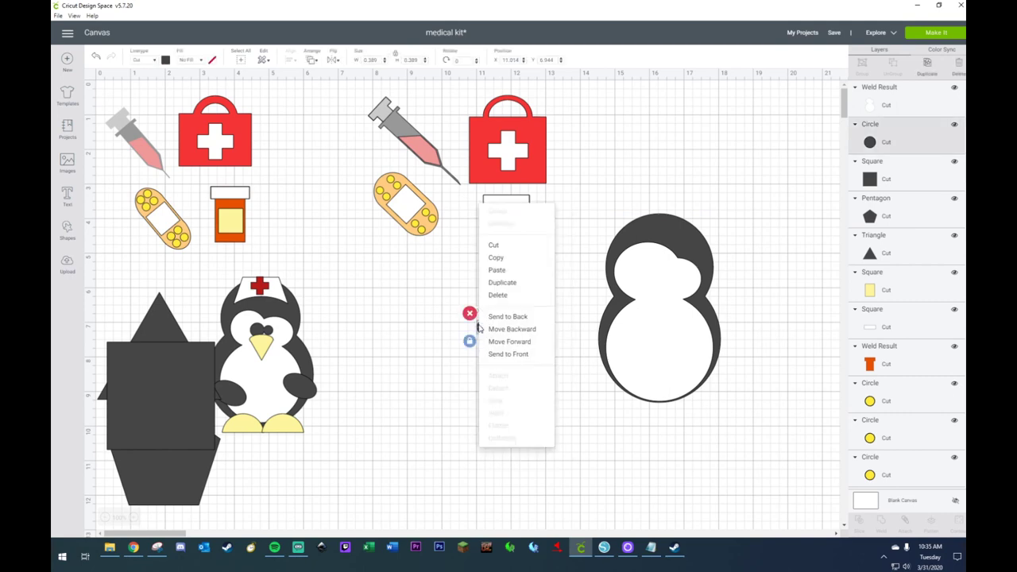
click(498, 354)
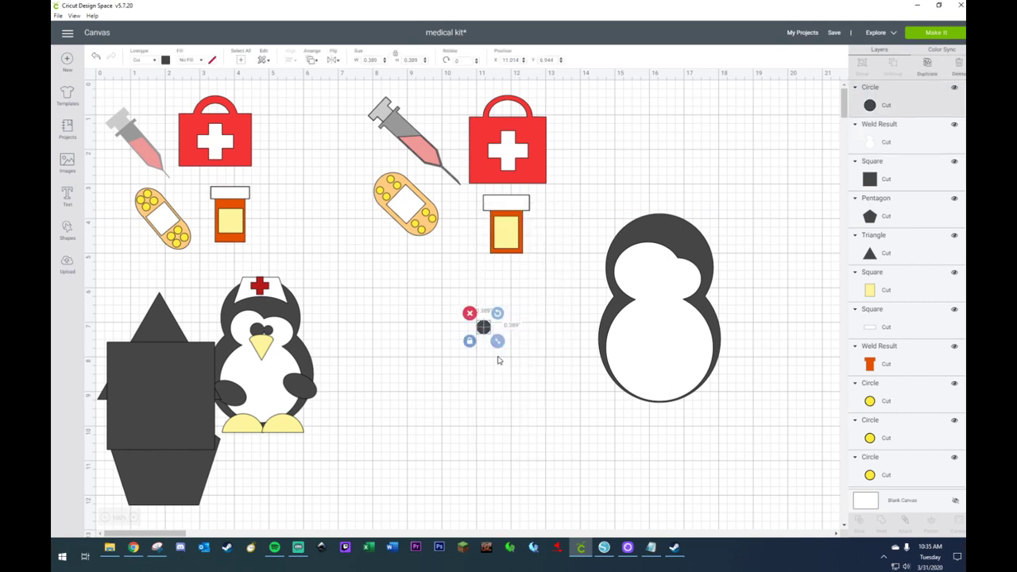
- Place the small dark circle on the penguin's face at 0.5 in, duplicate it, and set a smaller copy overlapping beside it as eyes
click(500, 376)
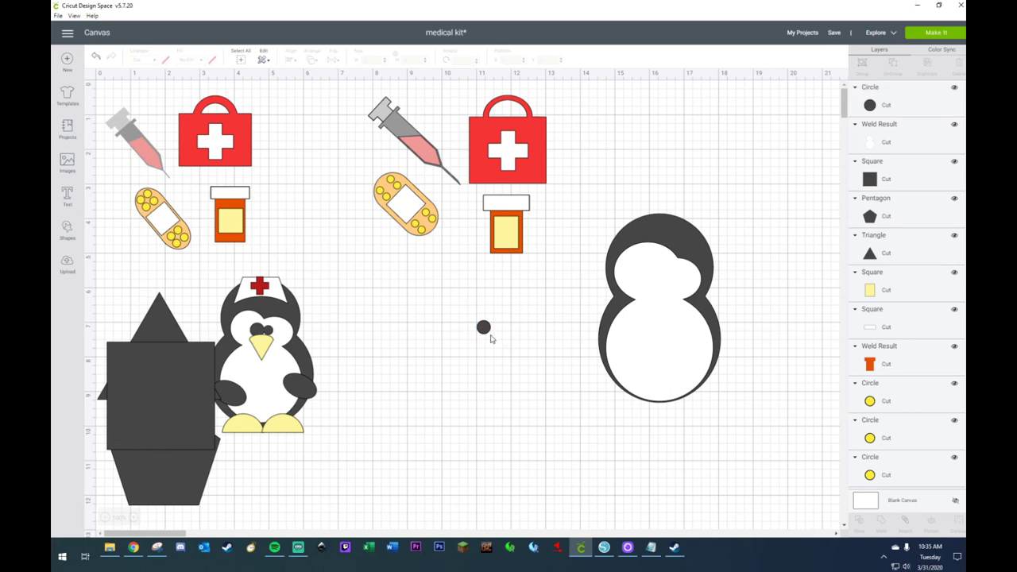
drag(484, 327, 651, 284)
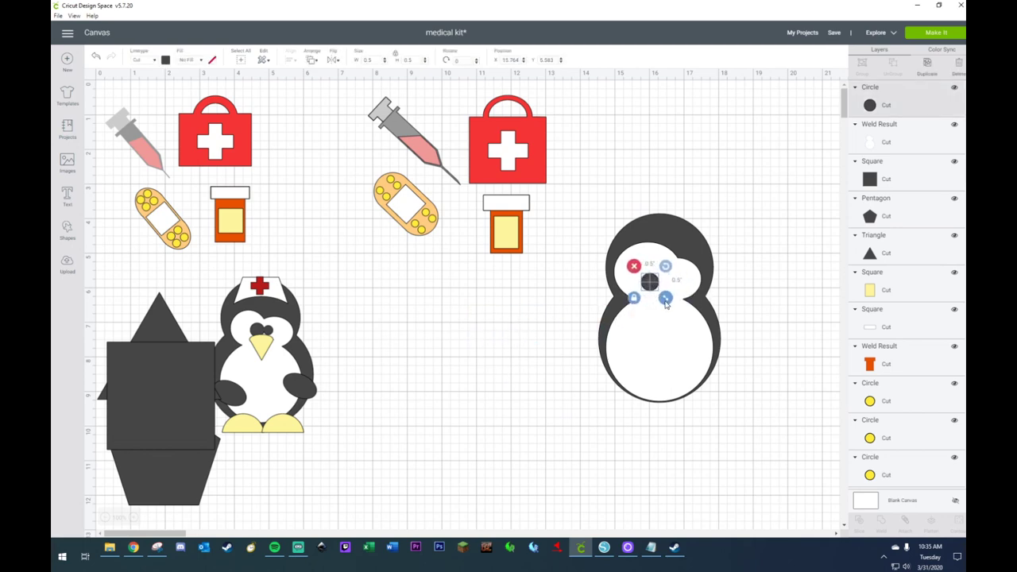
key(ctrl+d)
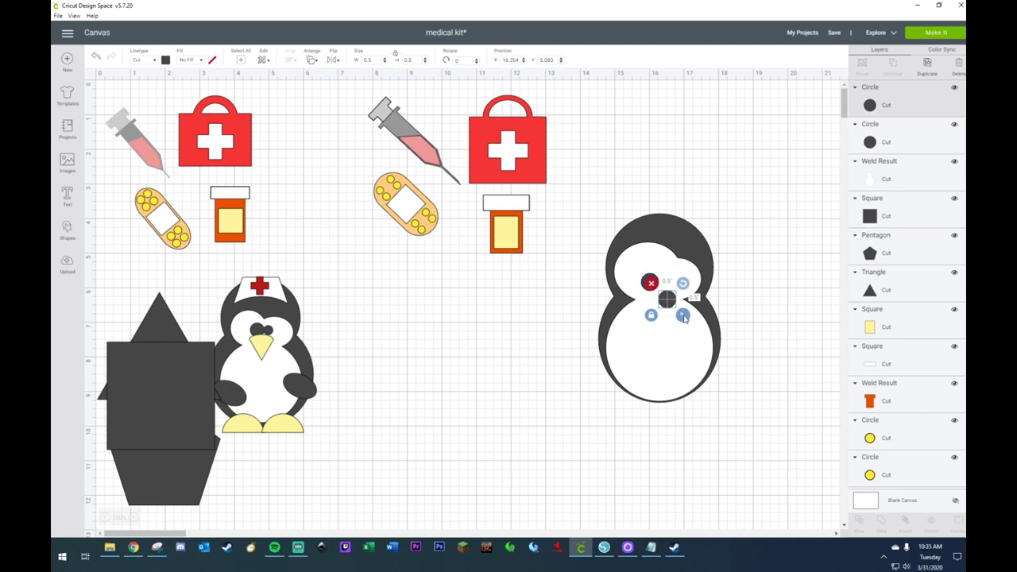
drag(683, 316, 666, 284)
click(574, 345)
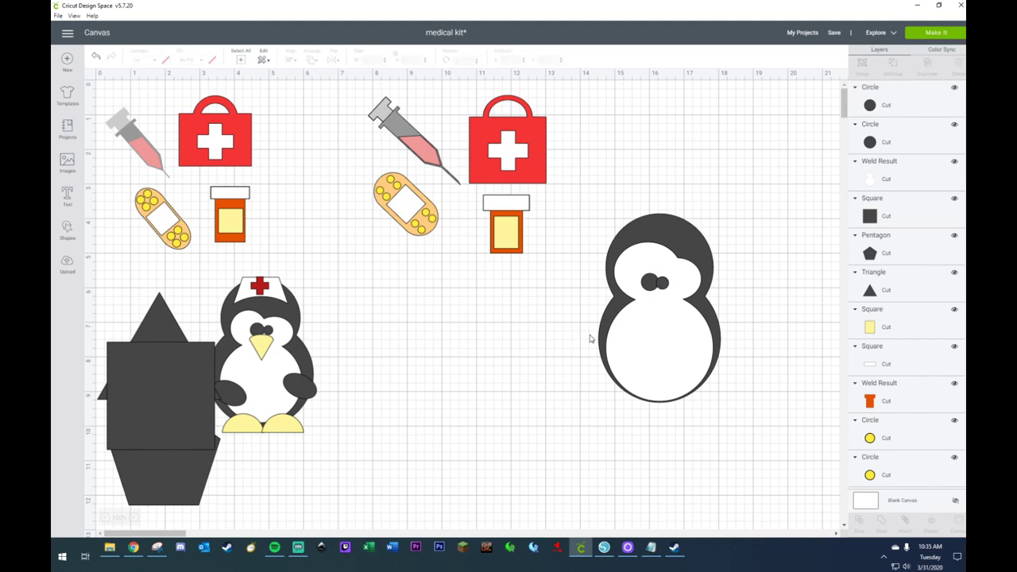
- Move the dark triangle into the open area below the new pill bottle and place an enlarged copy of the larger eye circle near it
drag(141, 327, 469, 329)
click(644, 290)
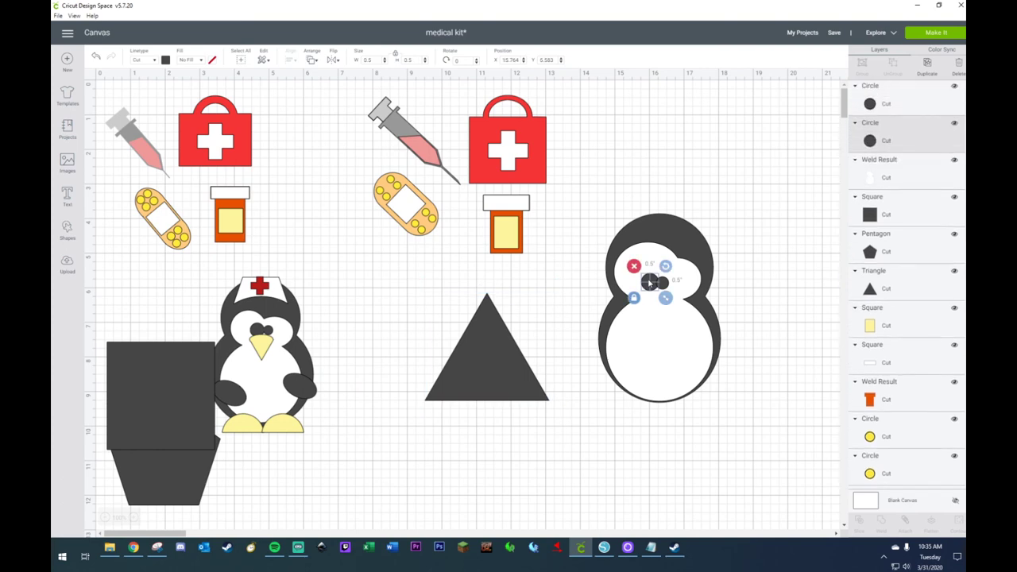
drag(647, 285, 597, 333)
- Flip the dark triangle vertically and move it lower, clear of the large spare circle
click(467, 363)
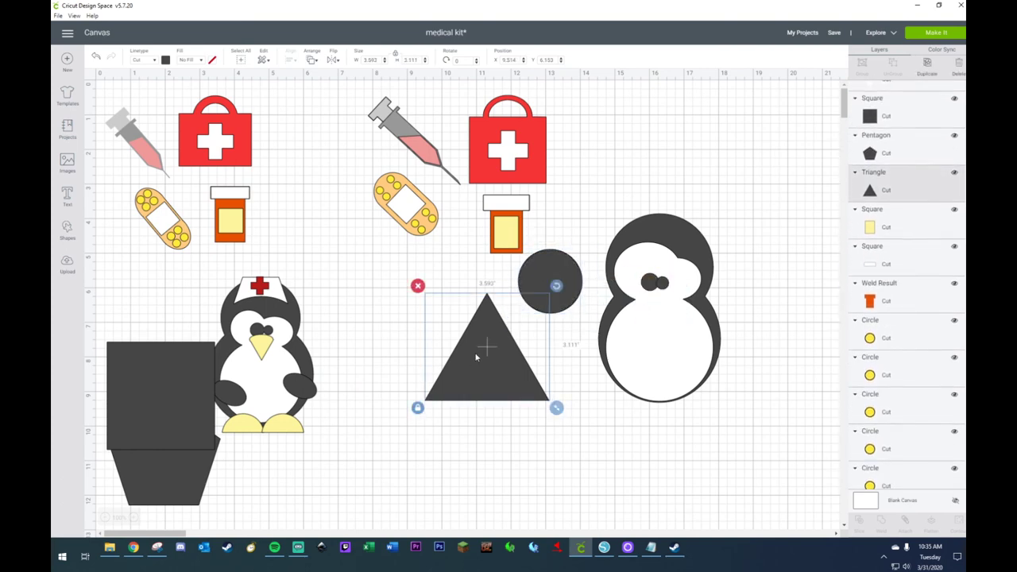
click(337, 61)
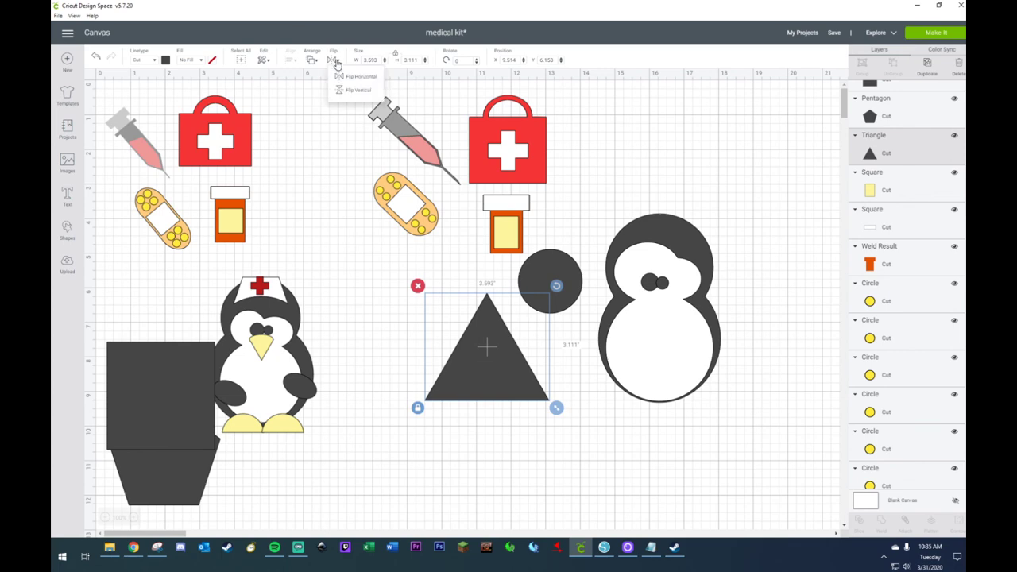
click(353, 94)
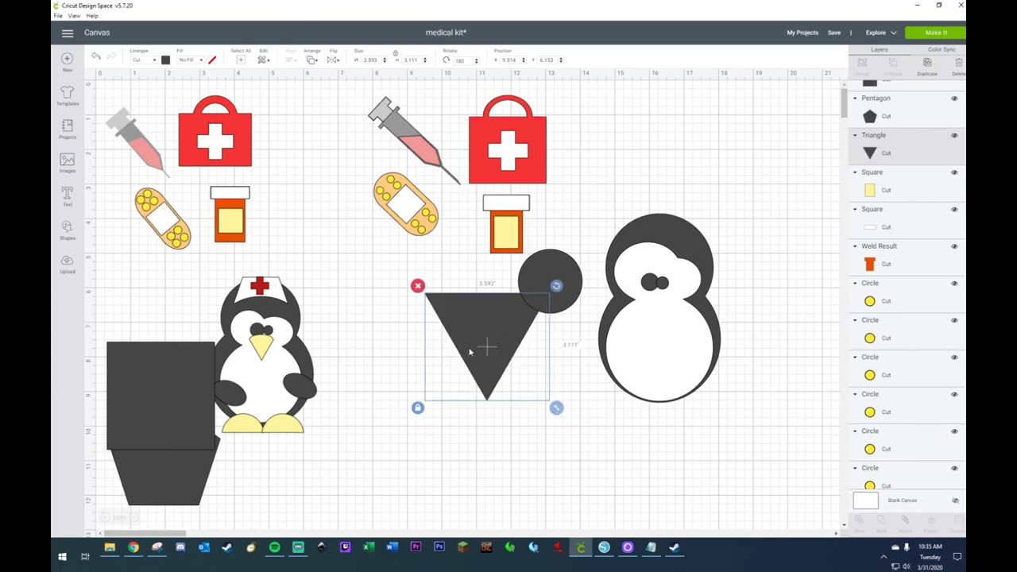
drag(470, 352, 466, 427)
- Stretch the large spare circle into a flat oval of about 3.65 by 1.22 in, capping the upper edge of the inverted triangle
click(538, 304)
drag(538, 303, 561, 379)
drag(458, 349, 470, 379)
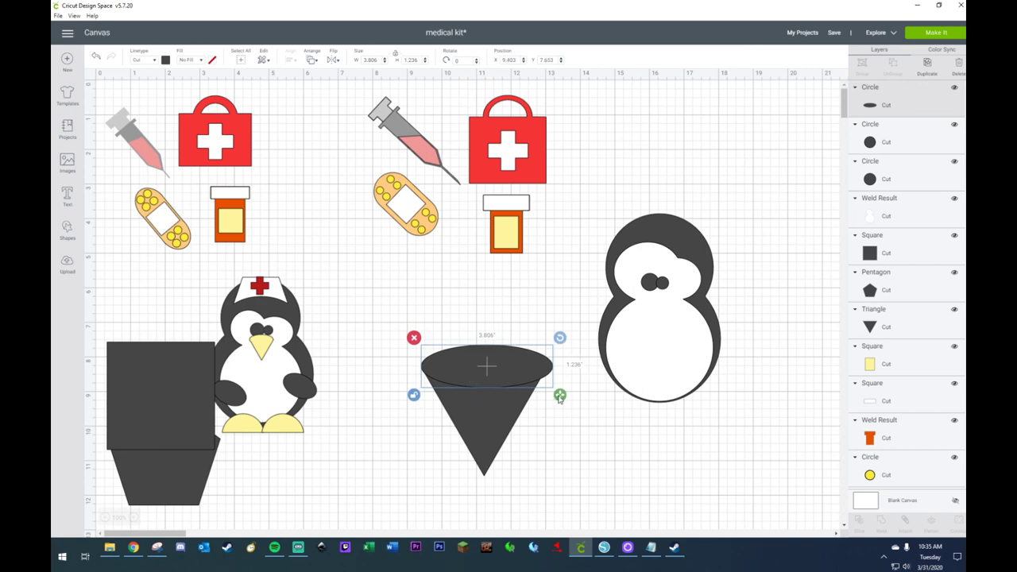
drag(560, 395, 554, 397)
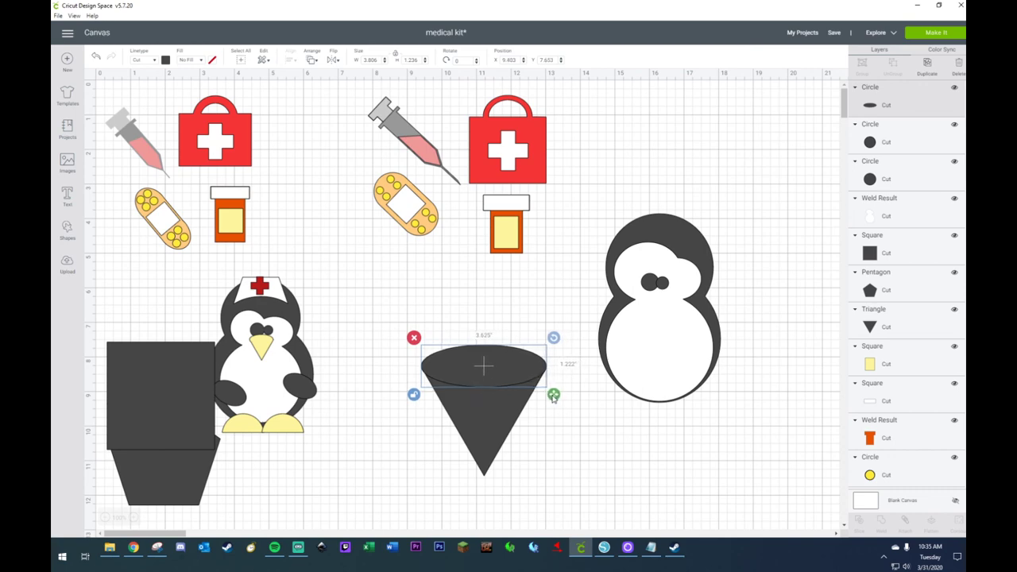
click(581, 424)
click(496, 381)
drag(554, 395, 555, 399)
click(585, 439)
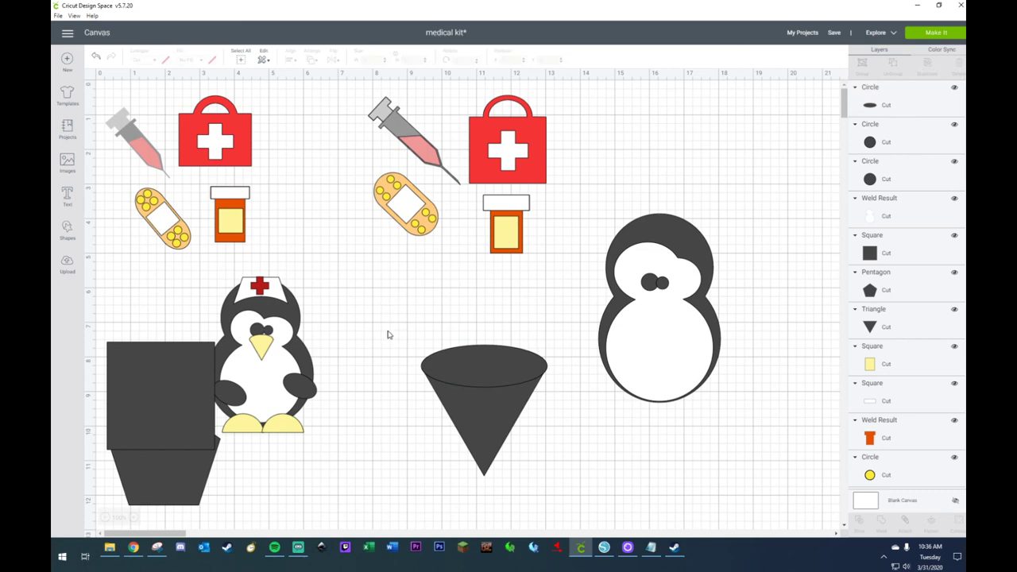
- Color the inverted triangle bright yellow and the oval pale yellow
click(509, 393)
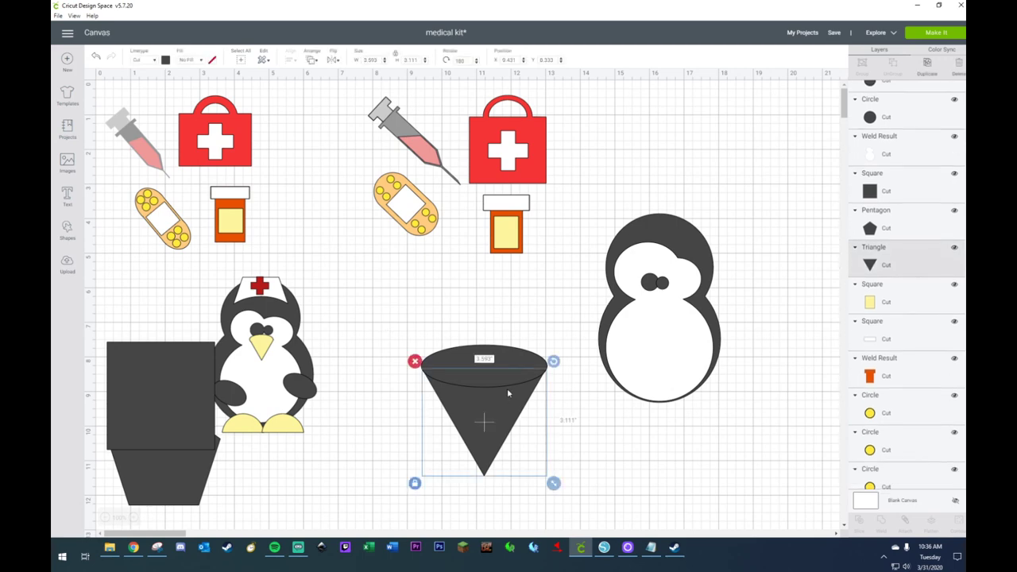
click(166, 61)
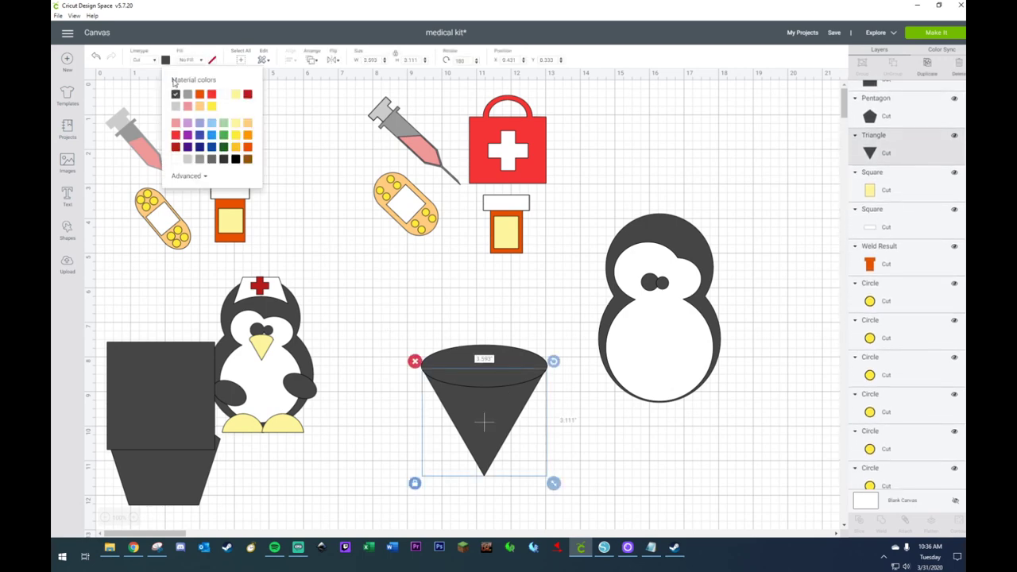
click(236, 135)
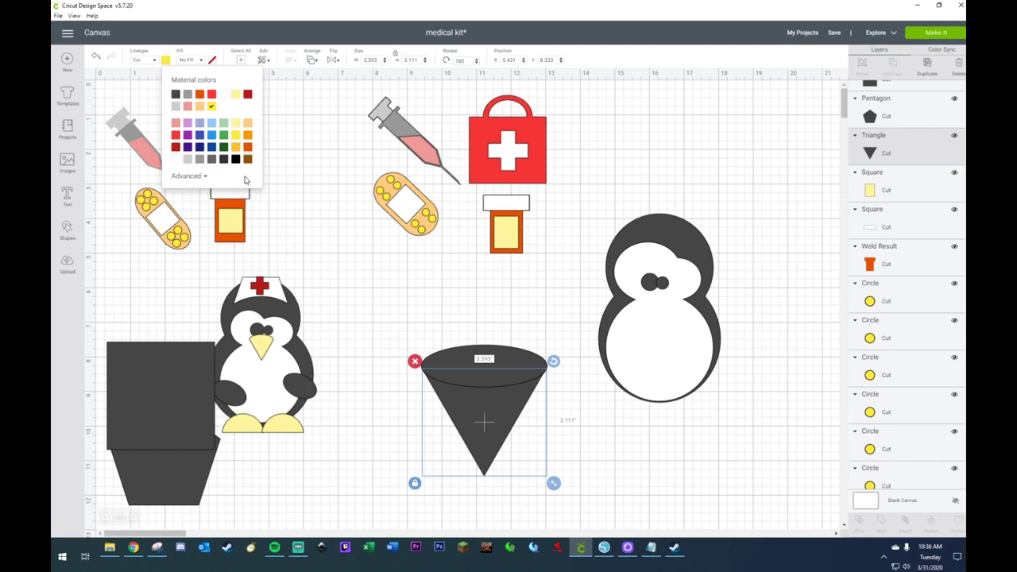
click(484, 364)
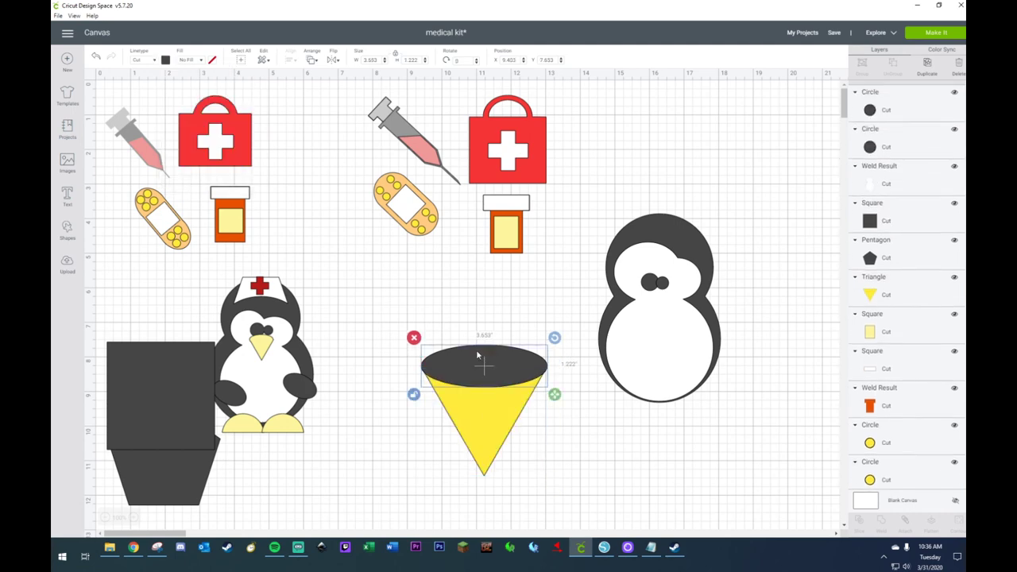
click(165, 61)
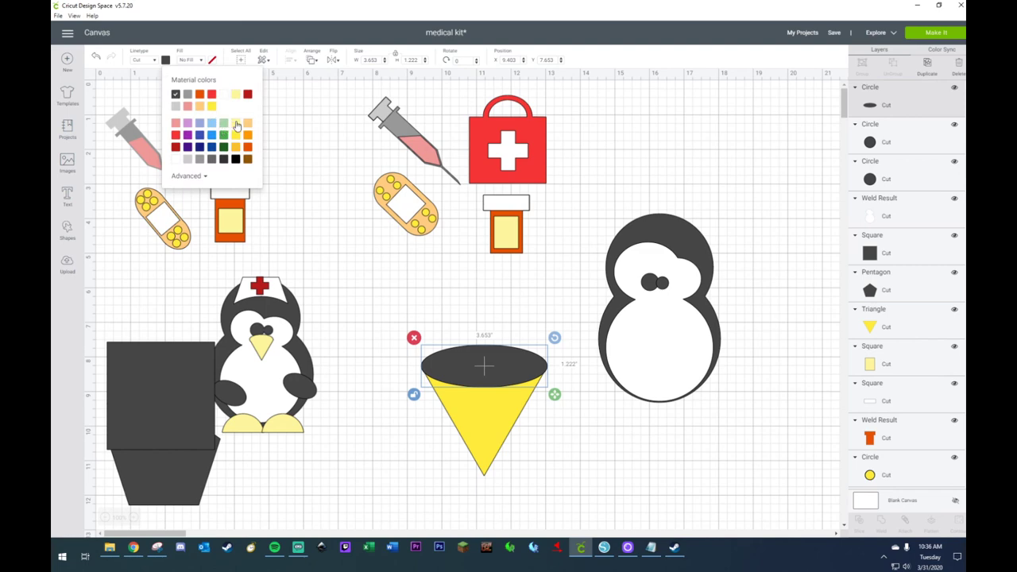
click(236, 126)
- Weld the yellow triangle and the pale yellow oval into one beak shape
click(427, 468)
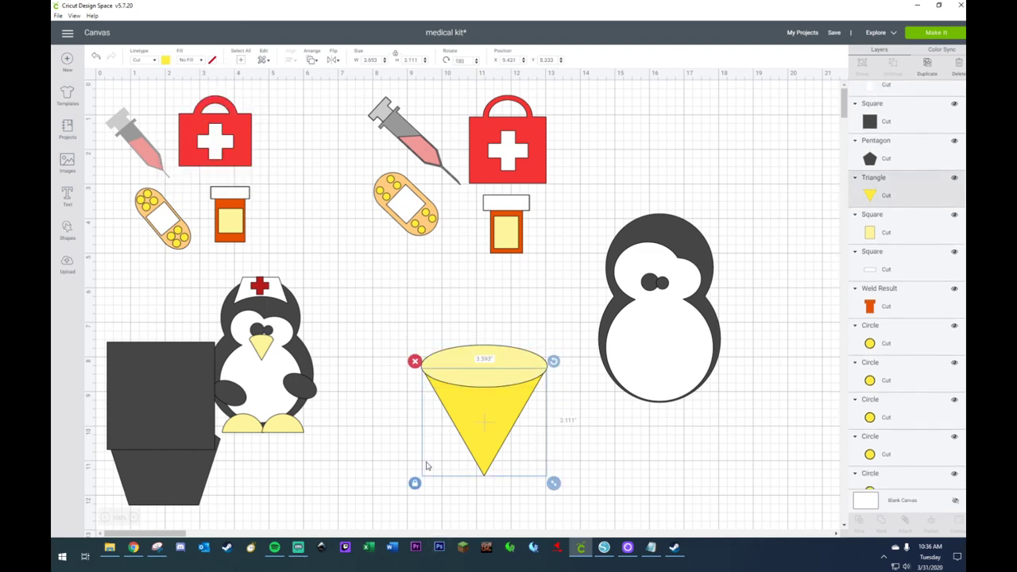
drag(417, 329, 516, 481)
right_click(484, 419)
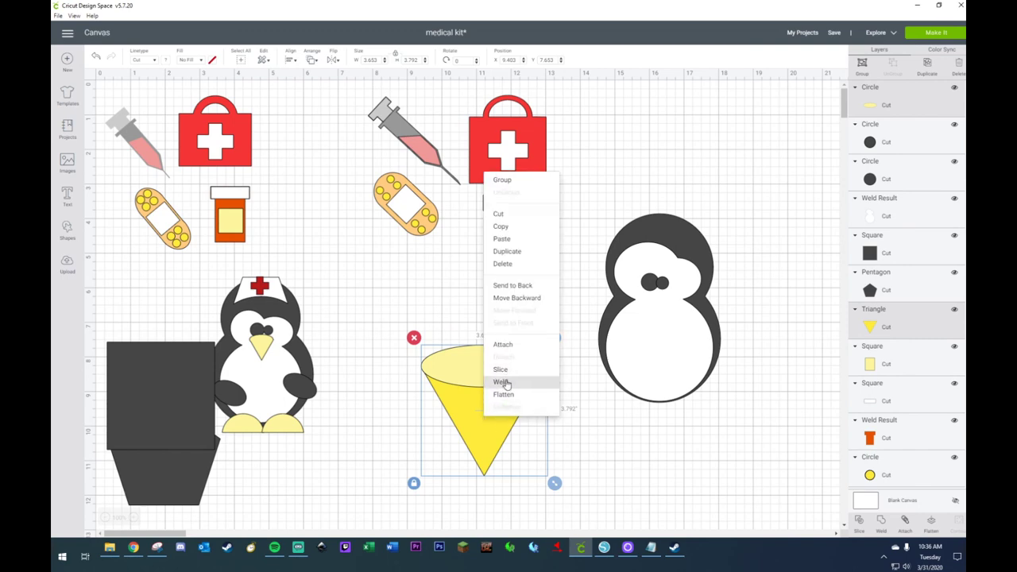
click(504, 383)
click(487, 401)
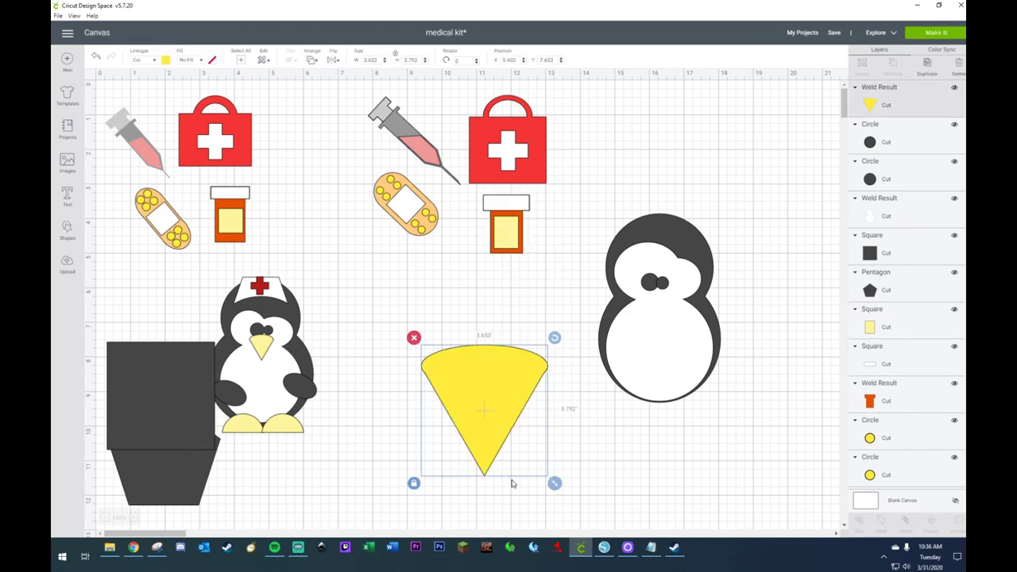
- Shrink the yellow beak to about 0.85 by 0.89 in and place it just beneath the new penguin's eyes
drag(556, 482, 656, 309)
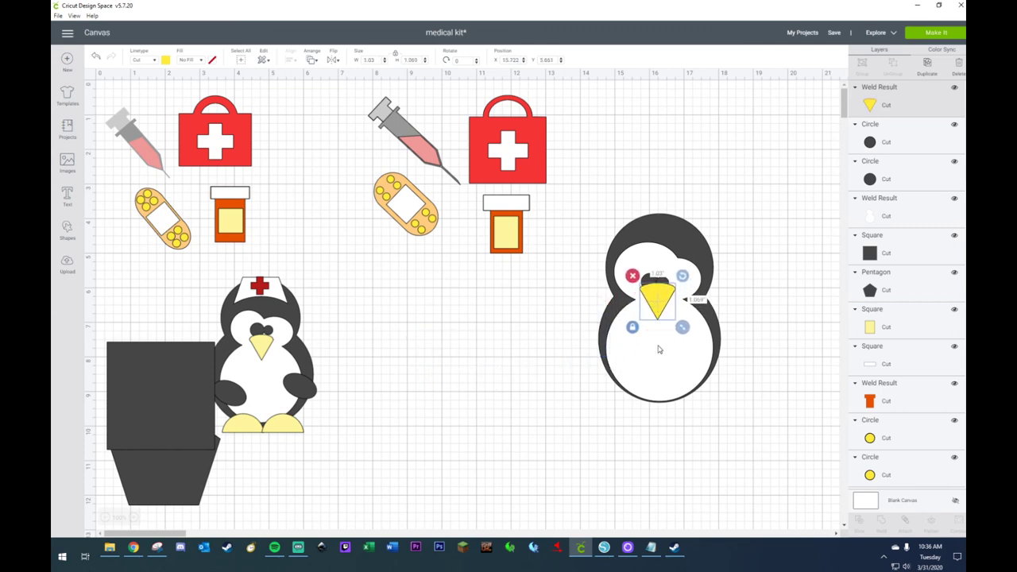
click(770, 391)
click(651, 306)
drag(683, 327, 663, 306)
click(761, 358)
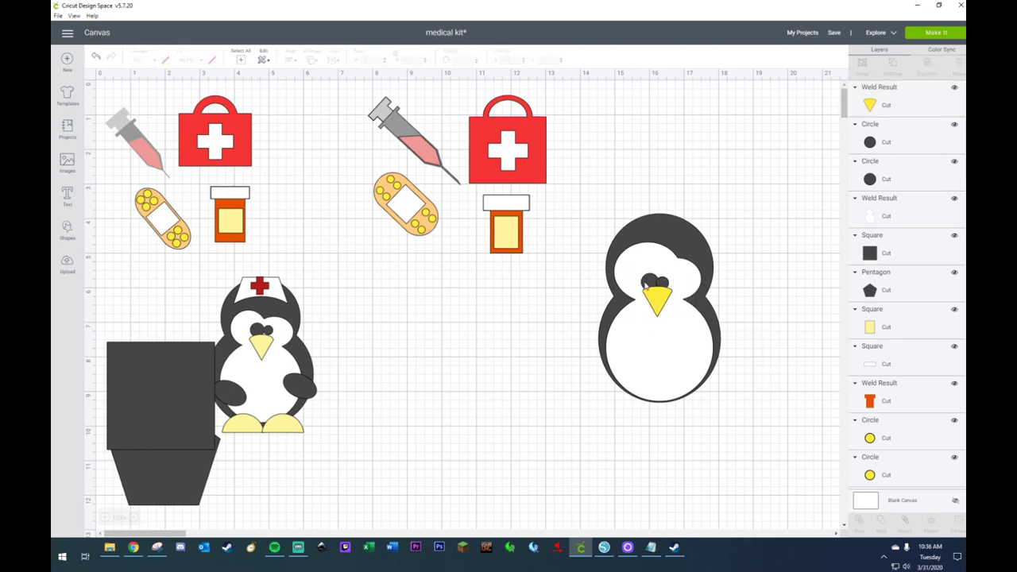
- Weld the new penguin's two dark eye circles into one shape
click(646, 285)
shift+click(666, 285)
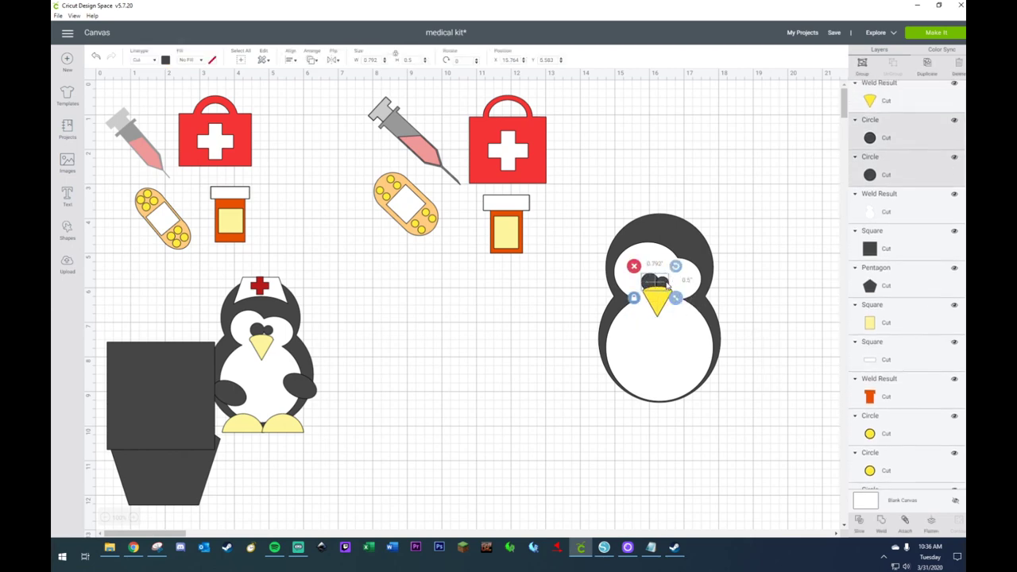
right_click(668, 285)
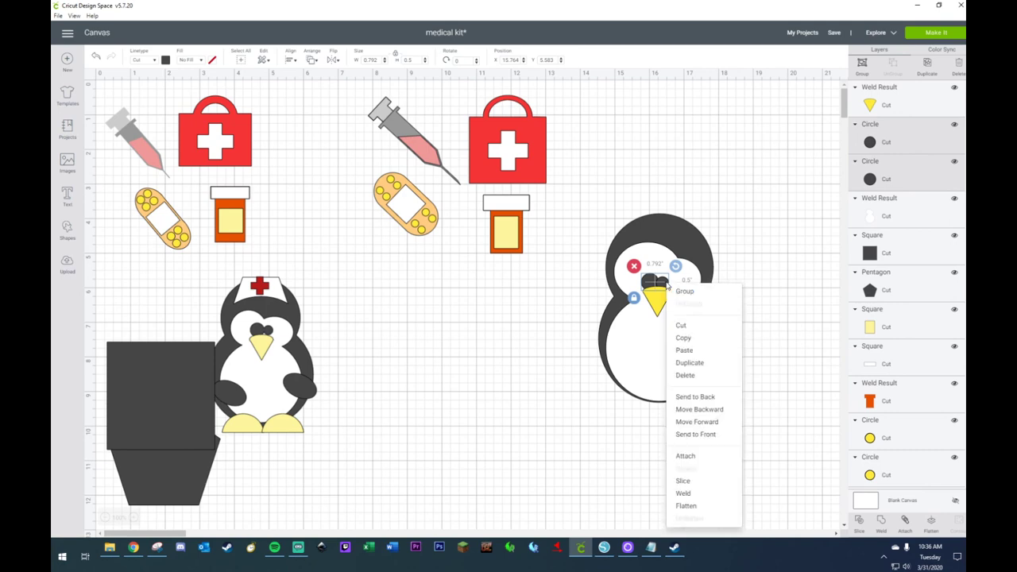
click(686, 494)
- Bring the yellow beak to the front of the layer order and nudge it slightly lower under the eyes
right_click(651, 298)
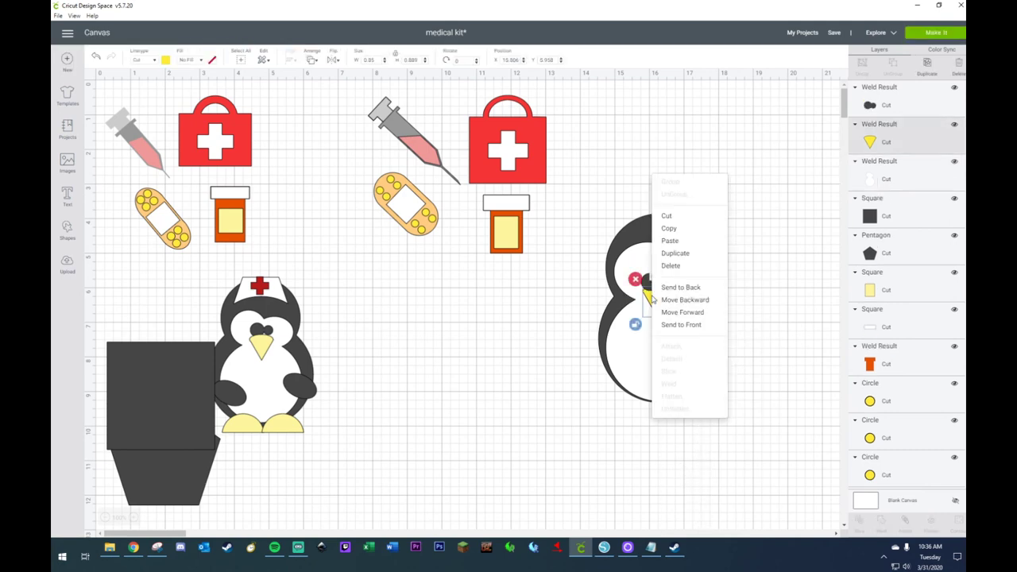
click(678, 325)
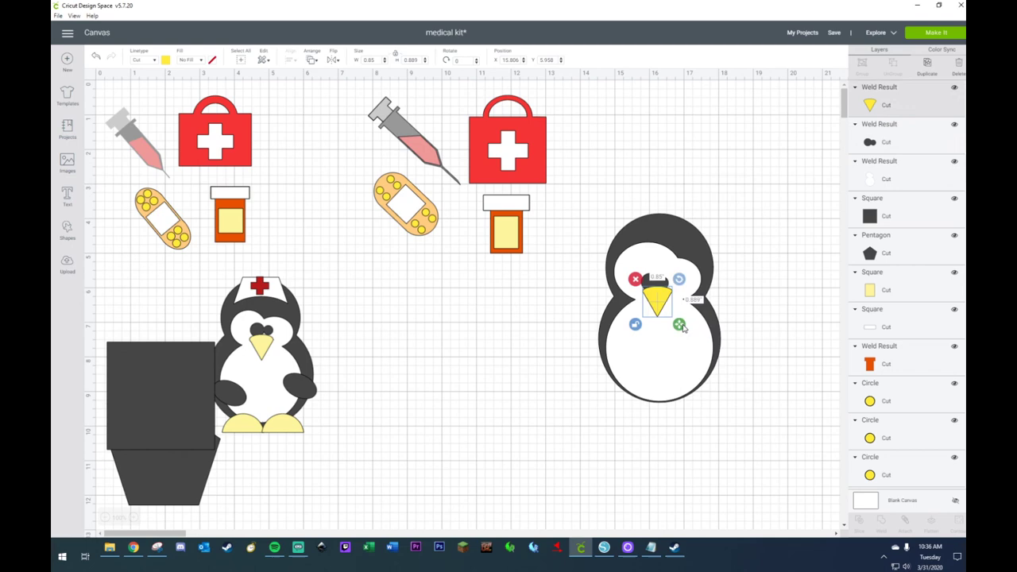
click(549, 323)
click(657, 310)
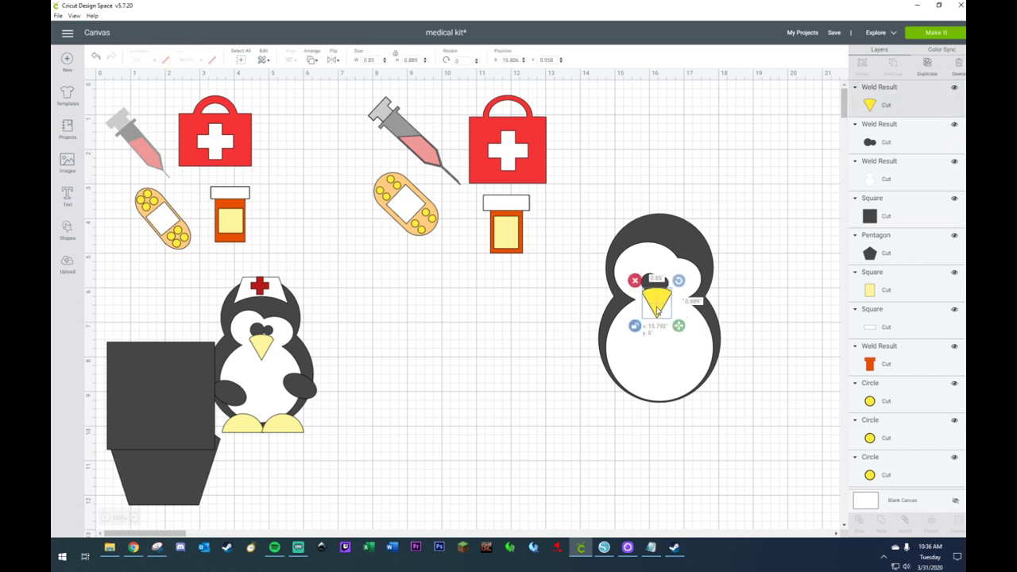
click(487, 342)
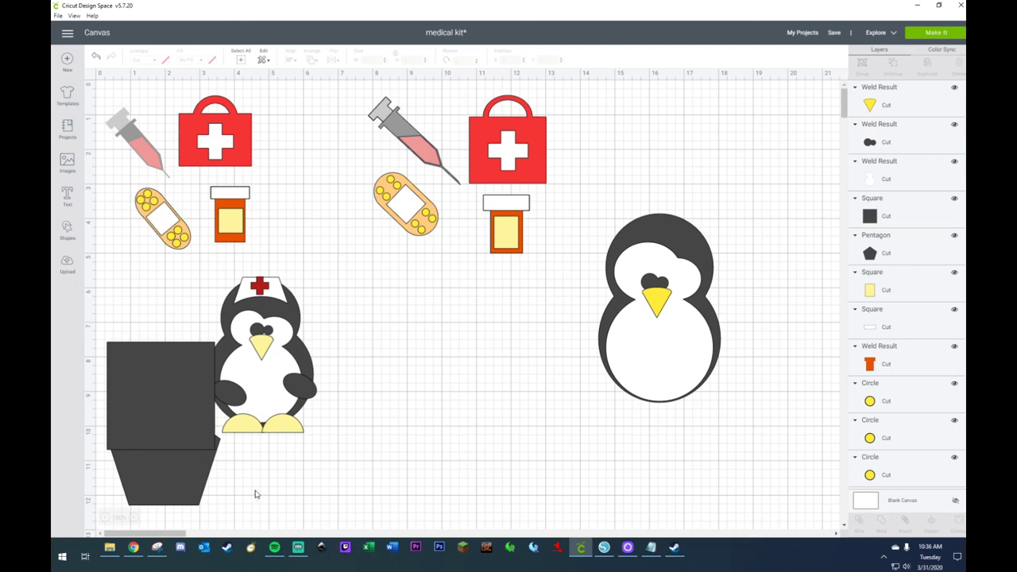
- Move the dark square beside the original penguin, add a new circle, and place it overlapping the square's upper corner
drag(180, 410, 410, 407)
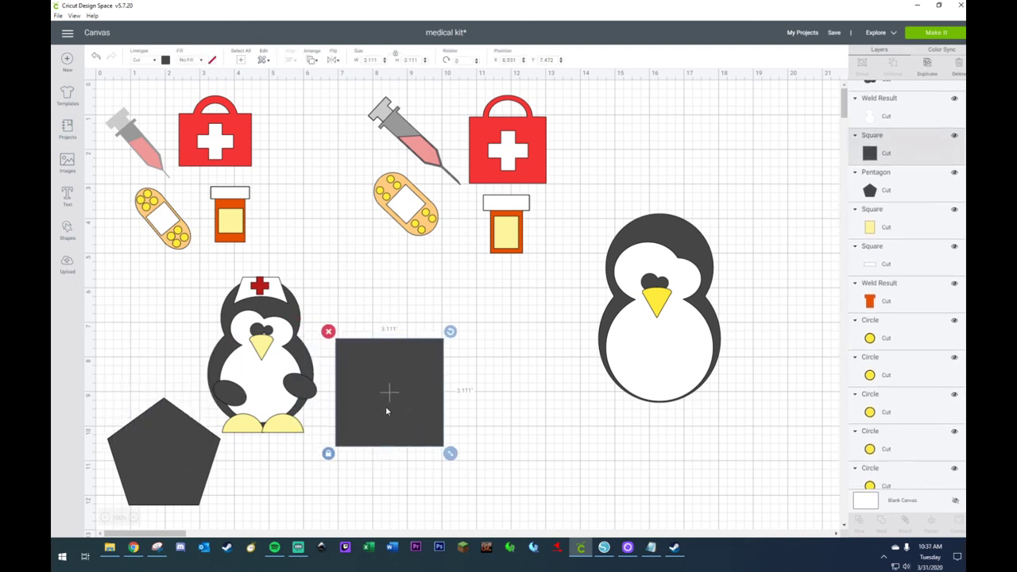
click(66, 230)
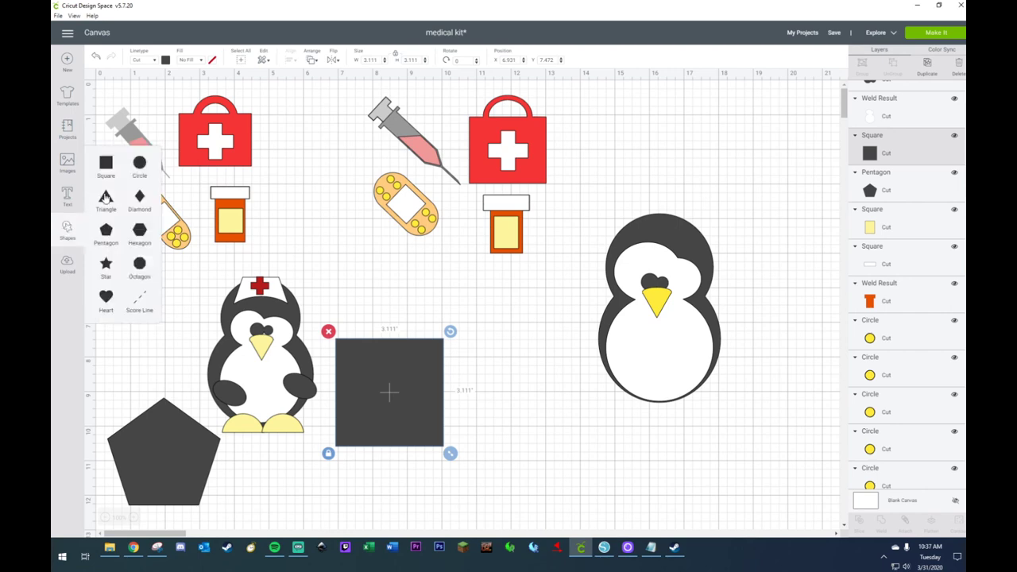
click(139, 165)
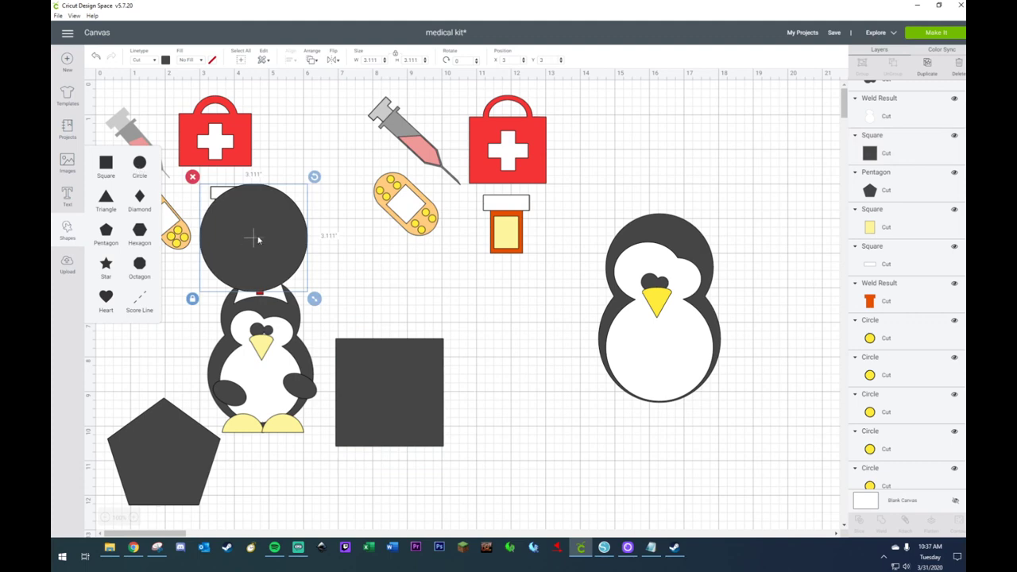
drag(264, 242, 449, 335)
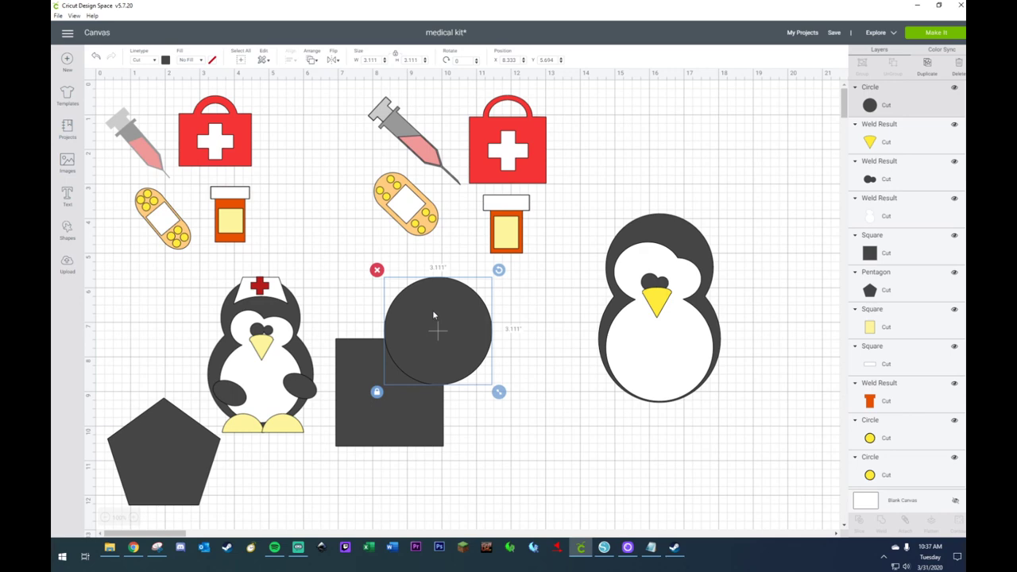
- Move the dark square forward one level in the layer order
click(400, 398)
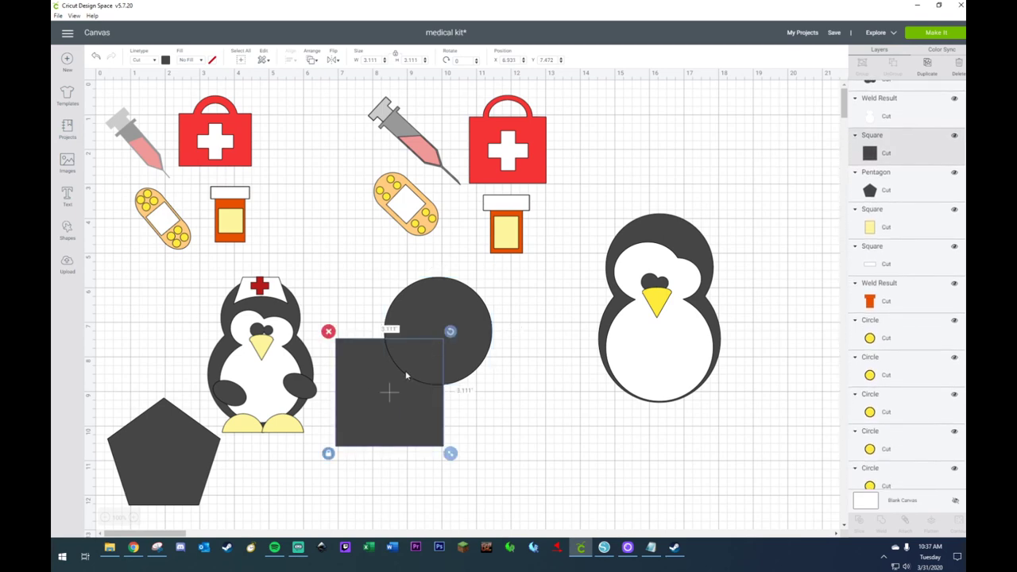
right_click(408, 374)
click(421, 376)
click(403, 410)
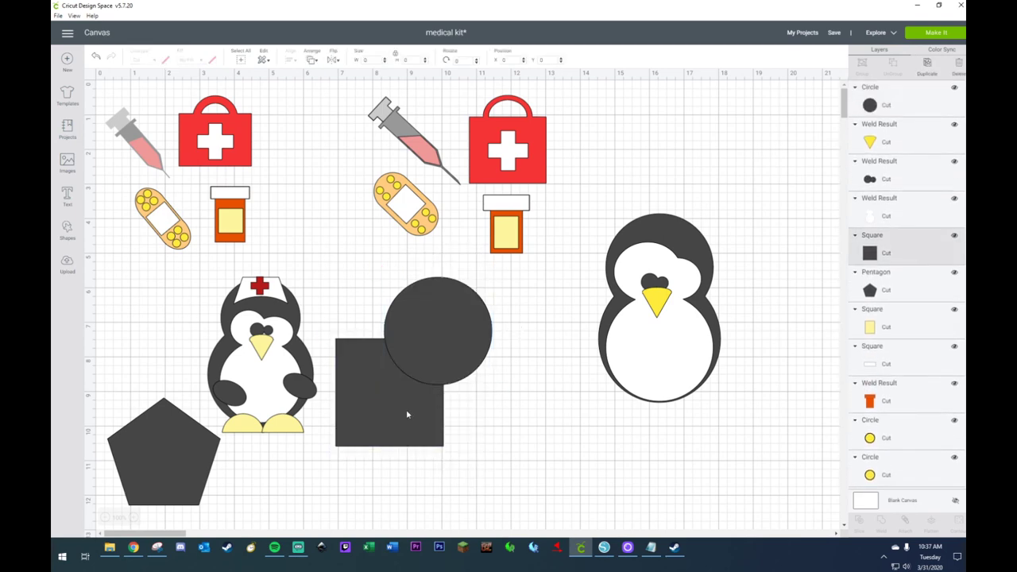
right_click(406, 409)
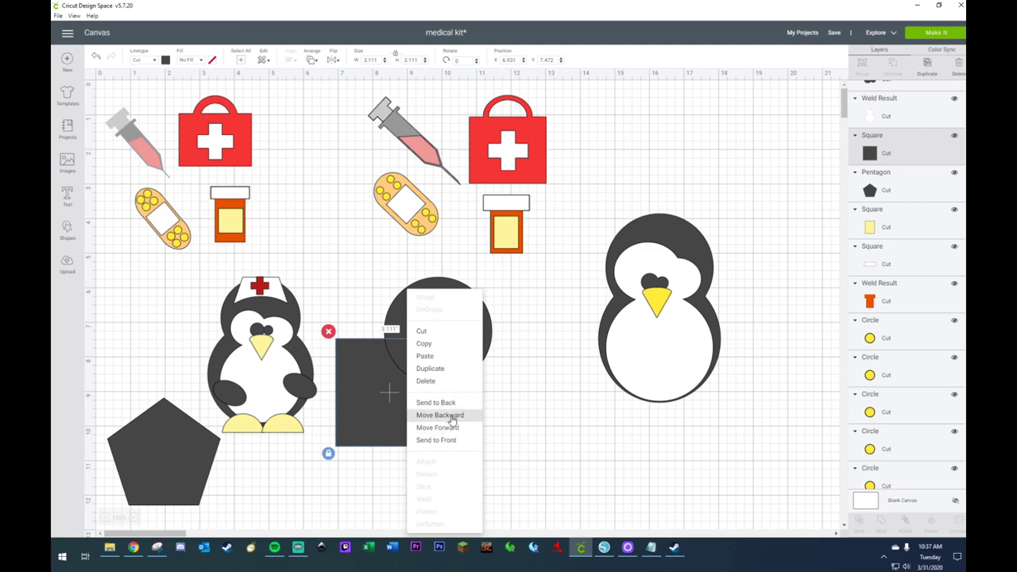
click(437, 428)
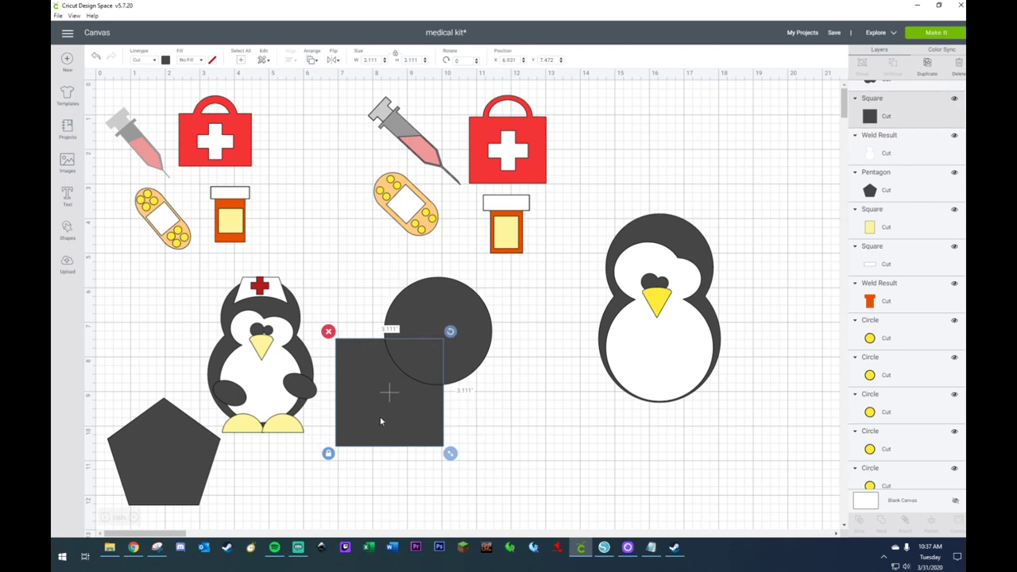
- Send the dark circle to the back and place the dark square over its lower half
drag(381, 422, 455, 432)
right_click(427, 331)
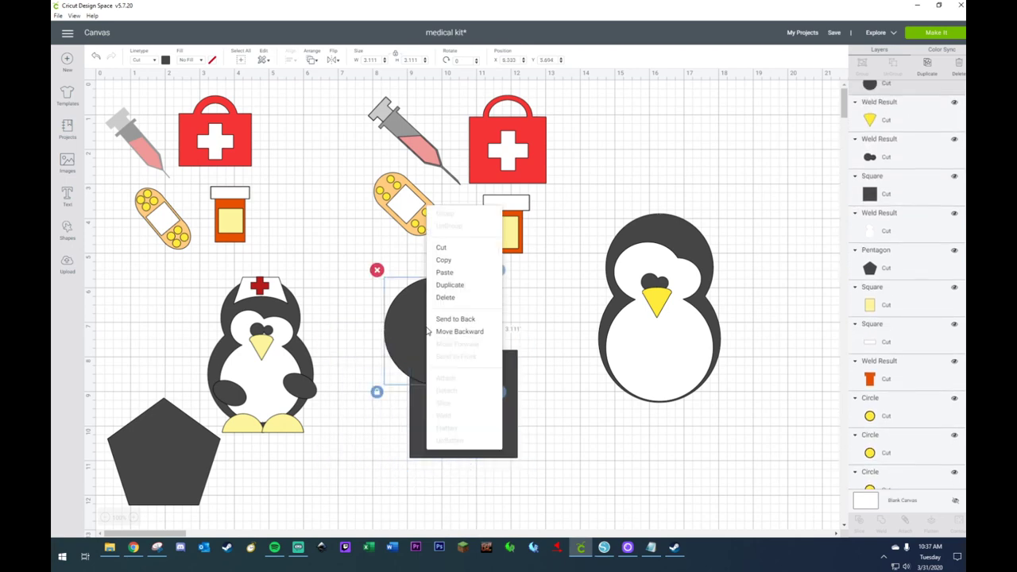
click(445, 319)
drag(459, 429, 427, 408)
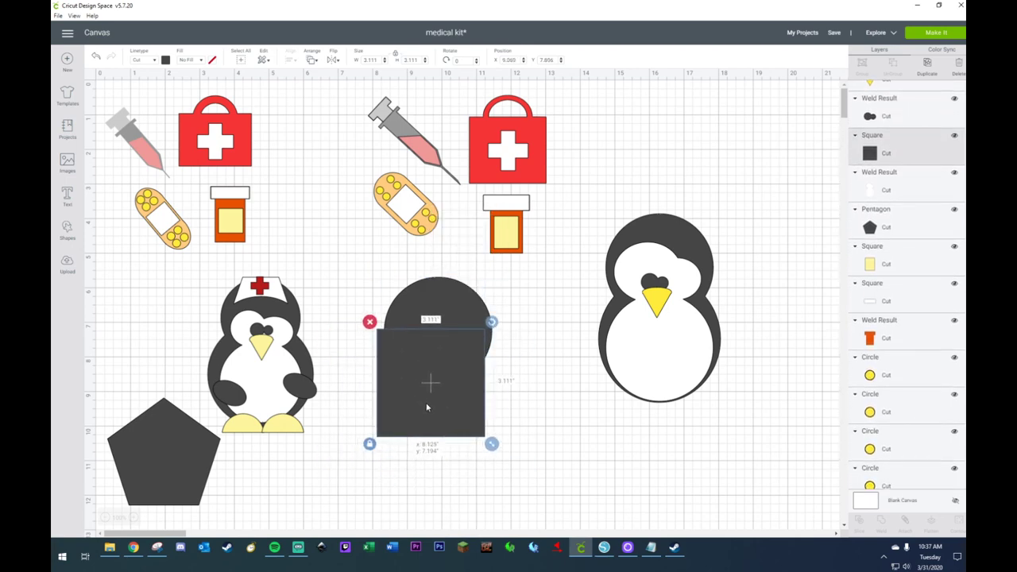
- Place a copy of the dark circle beside the original penguin and readjust the square over the remaining circle's lower half
click(433, 306)
drag(433, 309, 145, 317)
drag(421, 389, 422, 388)
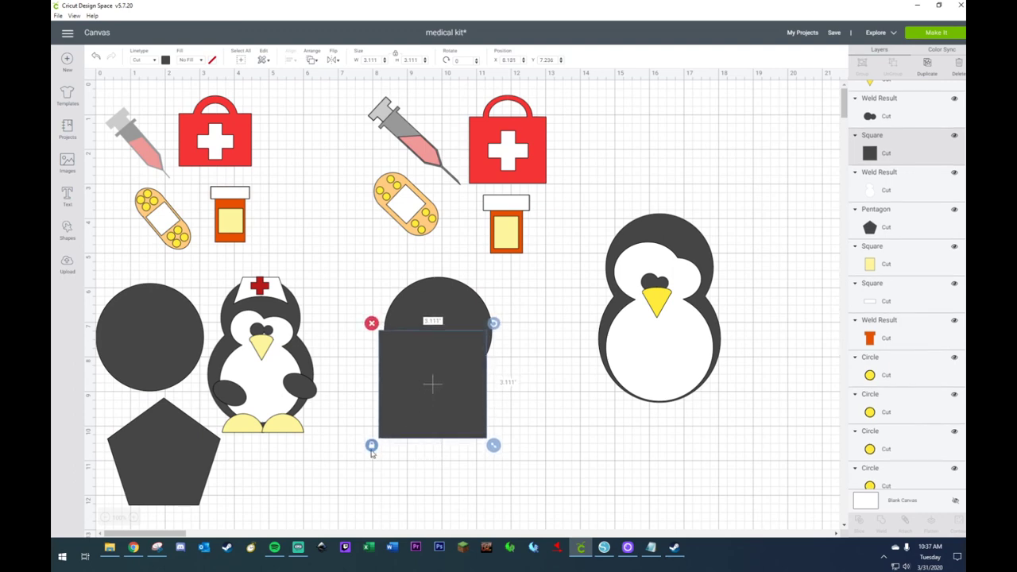
- Widen the dark square to about 3.9 in and slice the circle with it
drag(494, 446, 522, 445)
drag(501, 288, 432, 390)
right_click(432, 390)
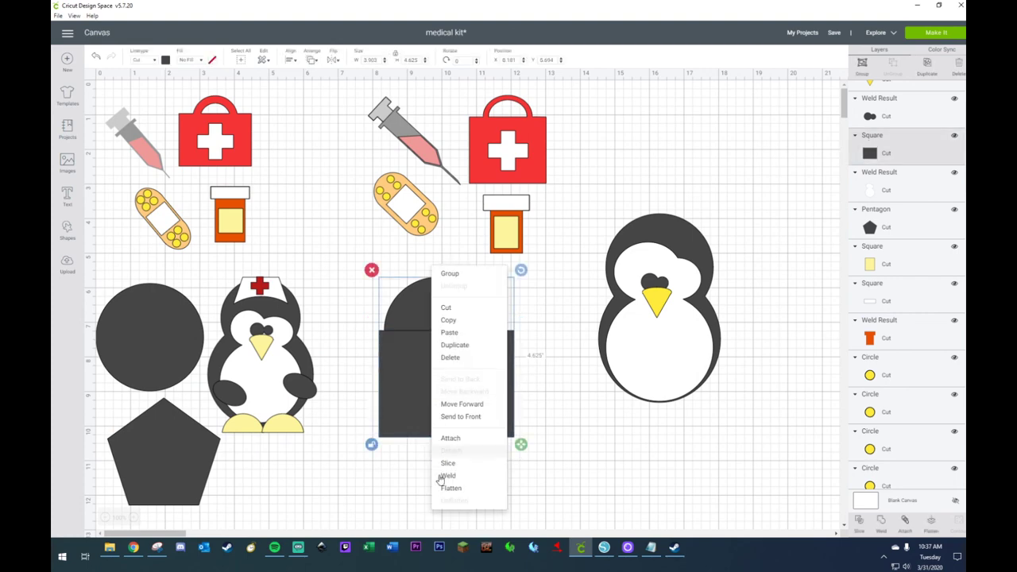
click(493, 460)
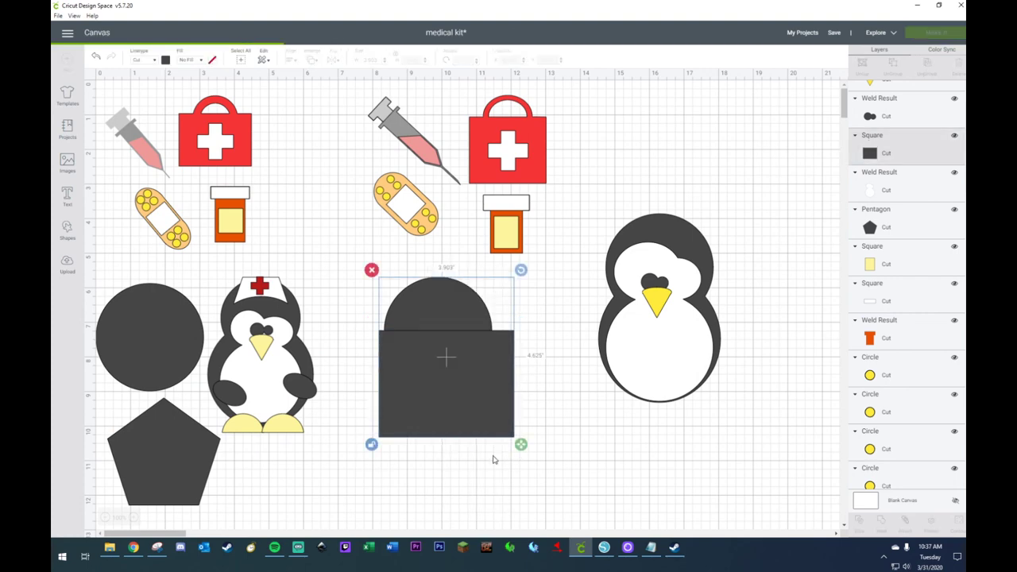
- Delete the square remnants and the lower half of the sliced circle, keeping only the upper half-circle
click(453, 371)
click(453, 371)
key(Delete)
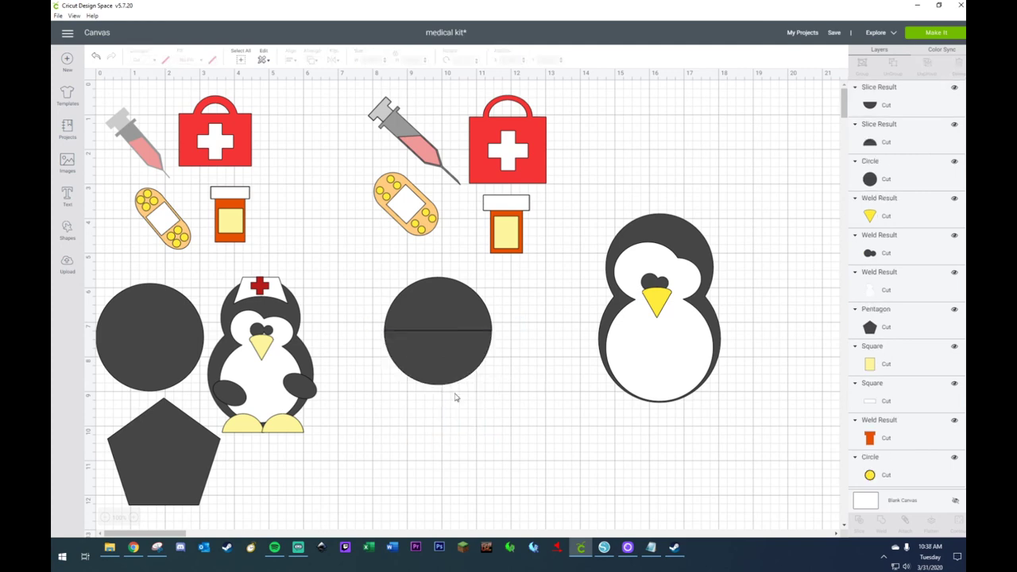
click(450, 370)
key(Delete)
- Move the half-circle to the new penguin's base, shrink it to about 0.62 in high, and duplicate it as a second foot
drag(431, 322, 611, 418)
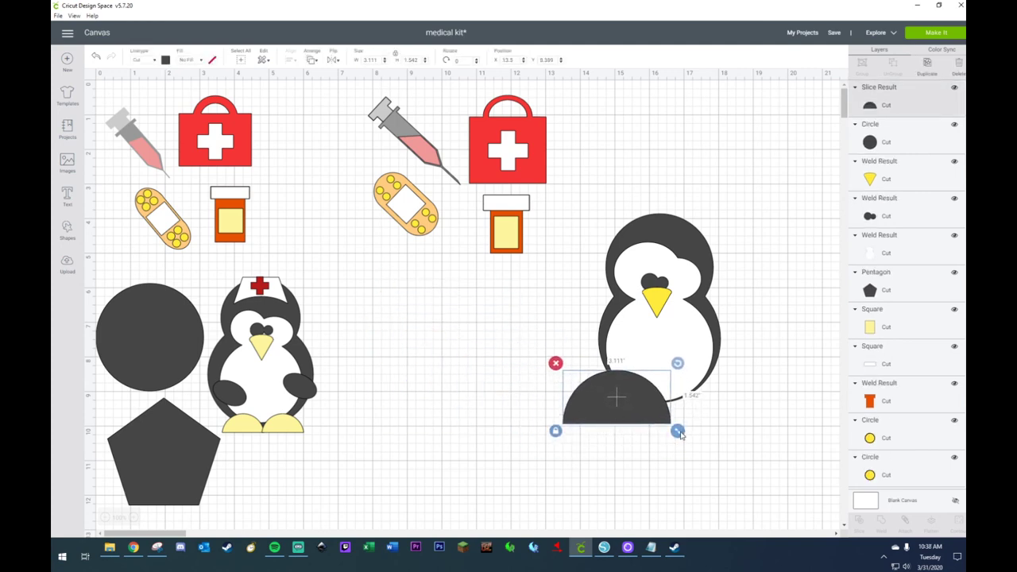
drag(681, 434, 683, 397)
key(ctrl+d)
- Colour both of the new penguin's feet the same bright yellow as its beak
shift+click(645, 399)
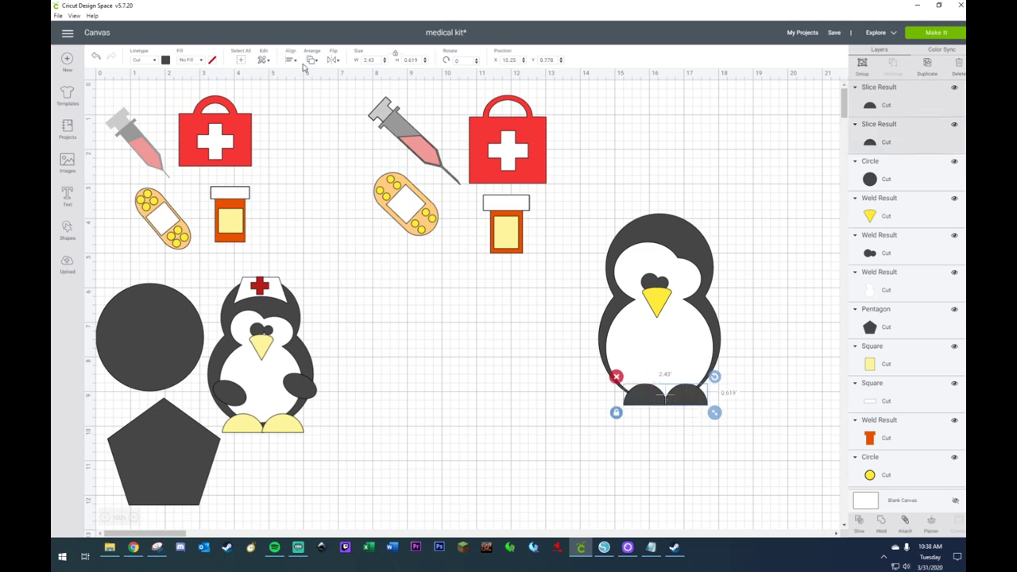
click(165, 60)
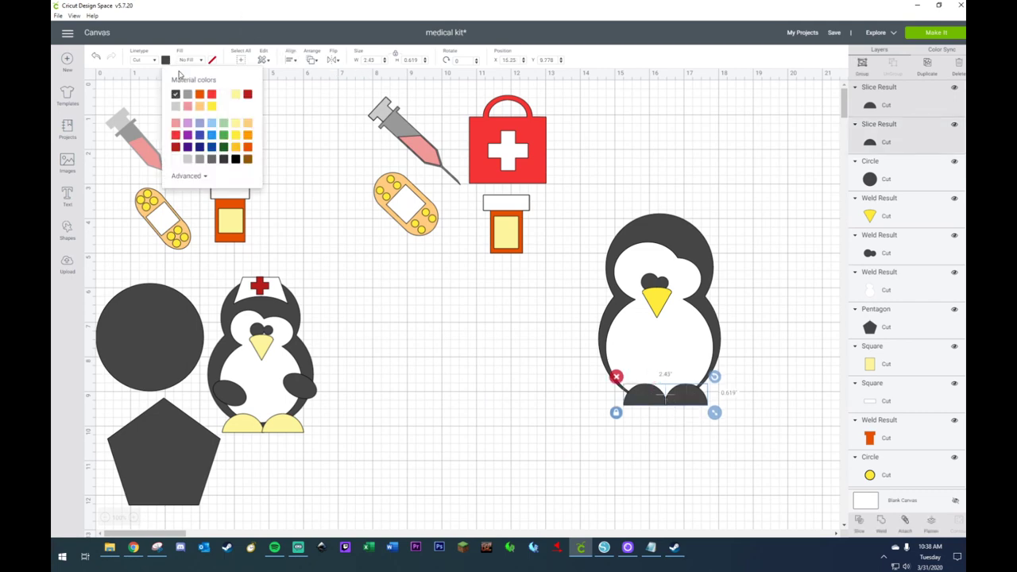
click(234, 96)
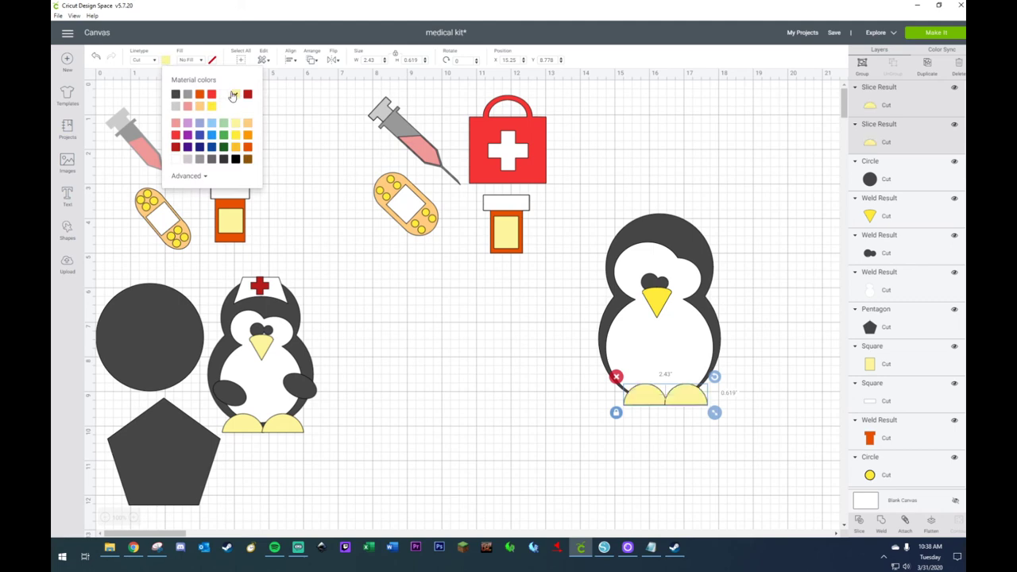
click(211, 106)
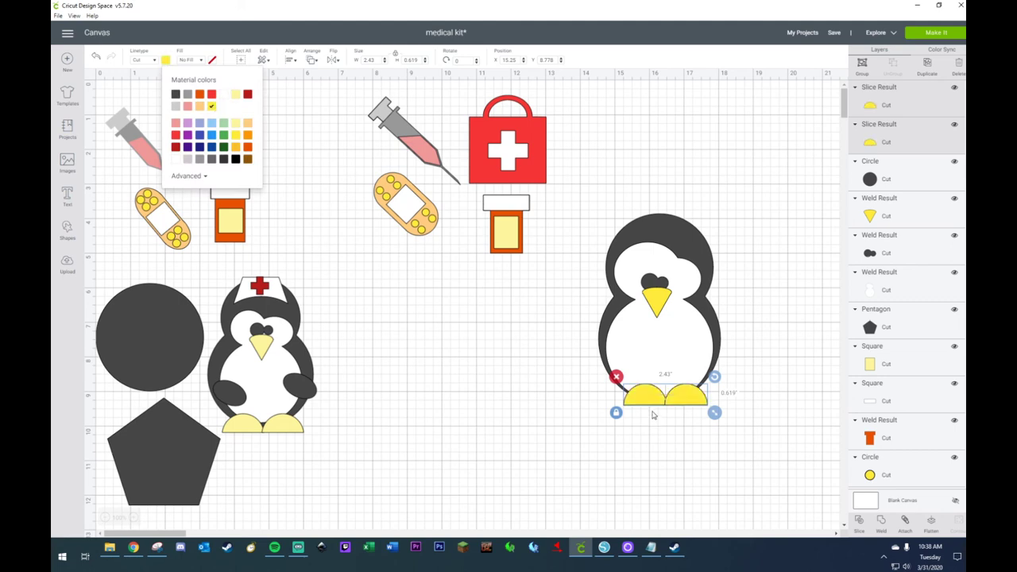
- Weld the two yellow feet into one shape and centre it under the new penguin's body
drag(649, 403, 645, 403)
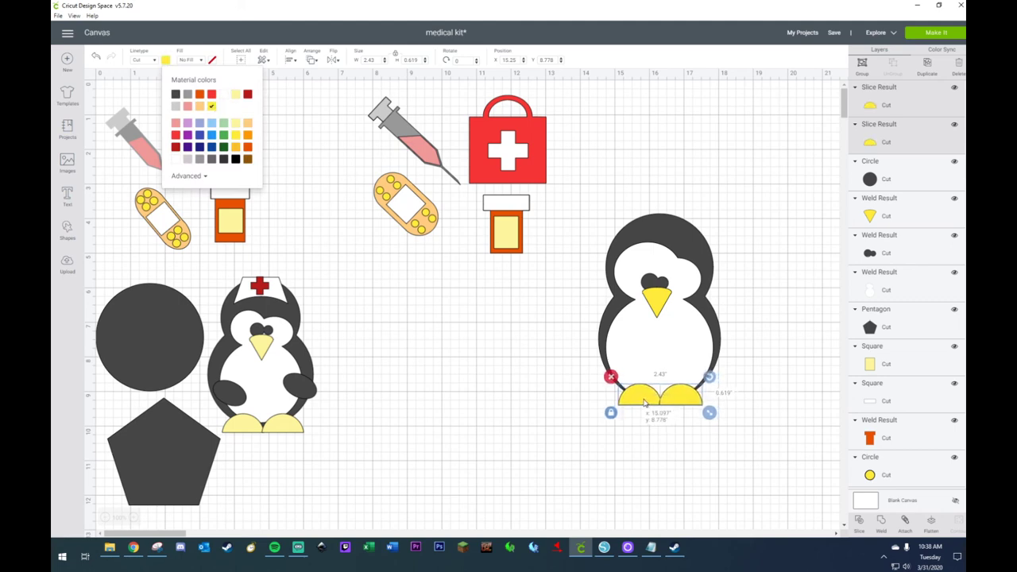
right_click(645, 403)
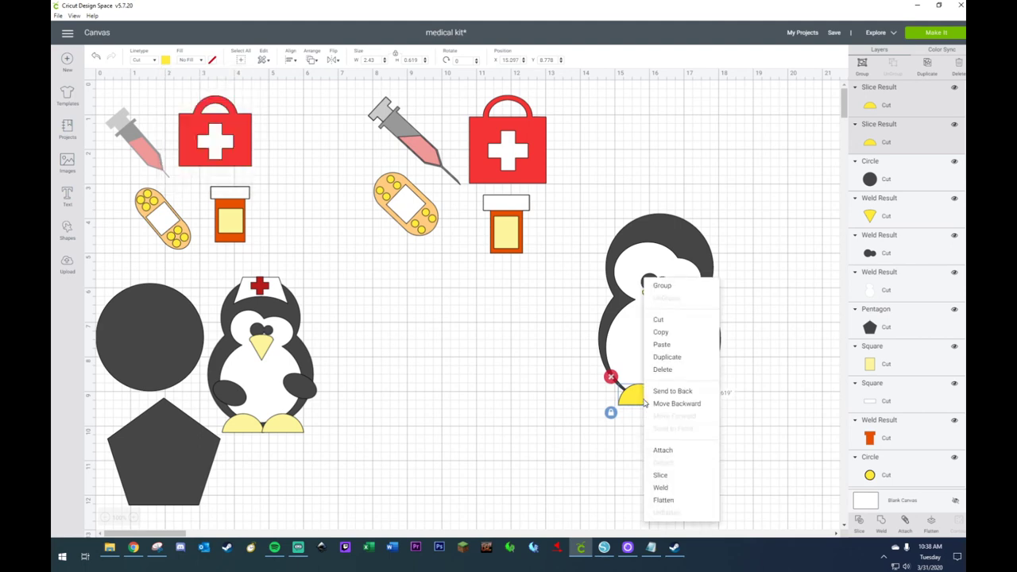
click(660, 488)
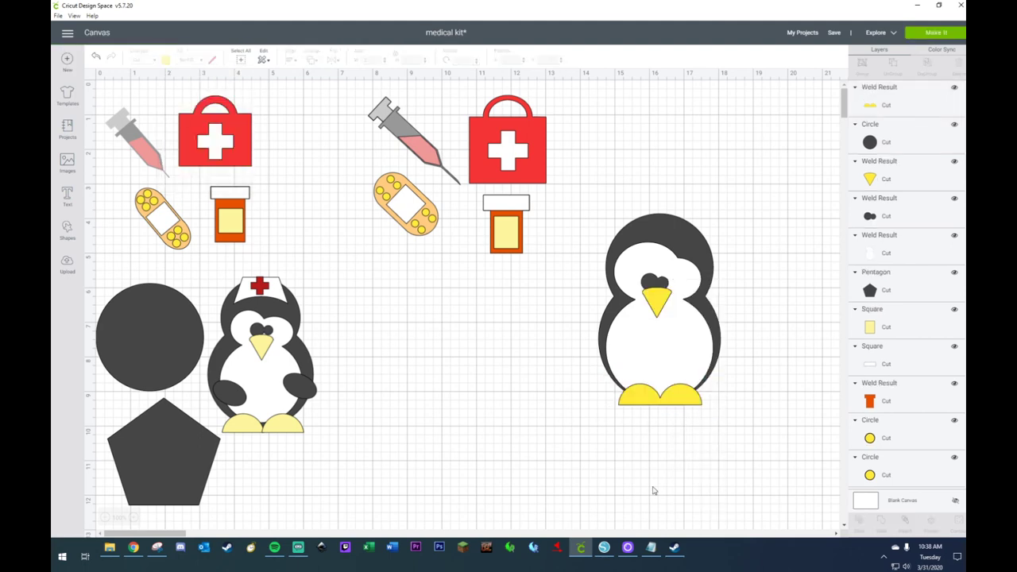
click(652, 403)
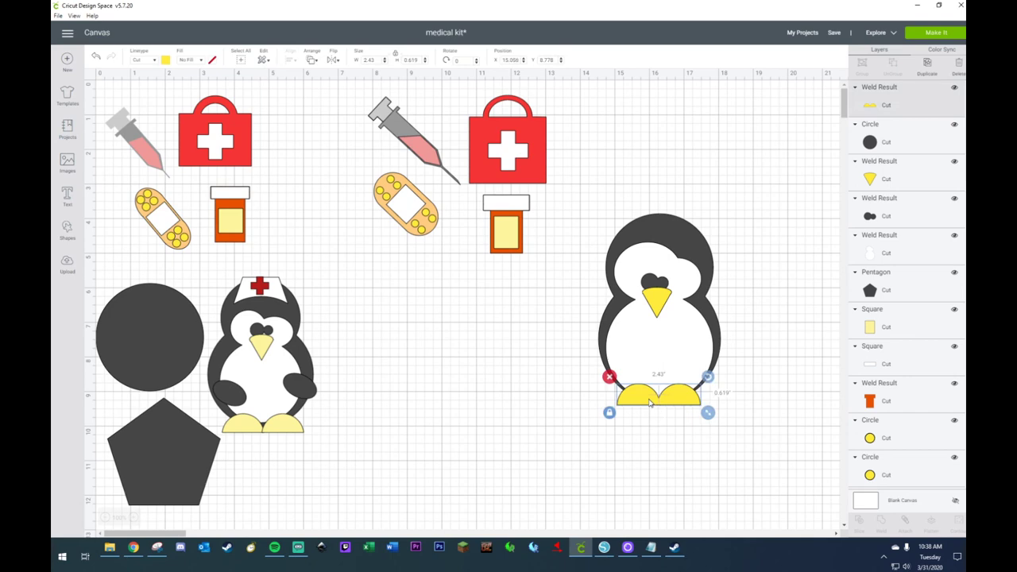
click(646, 427)
click(262, 429)
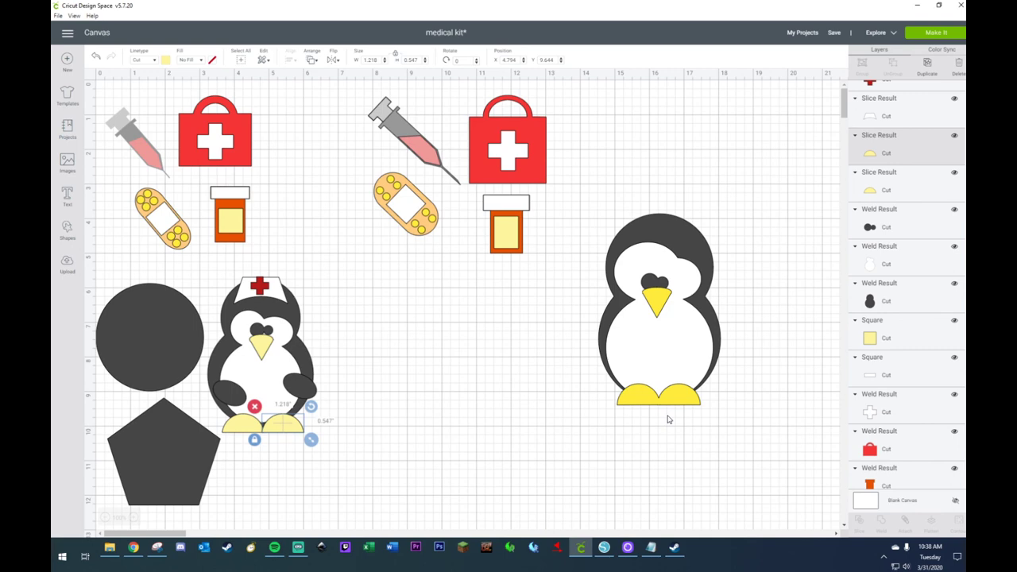
click(497, 362)
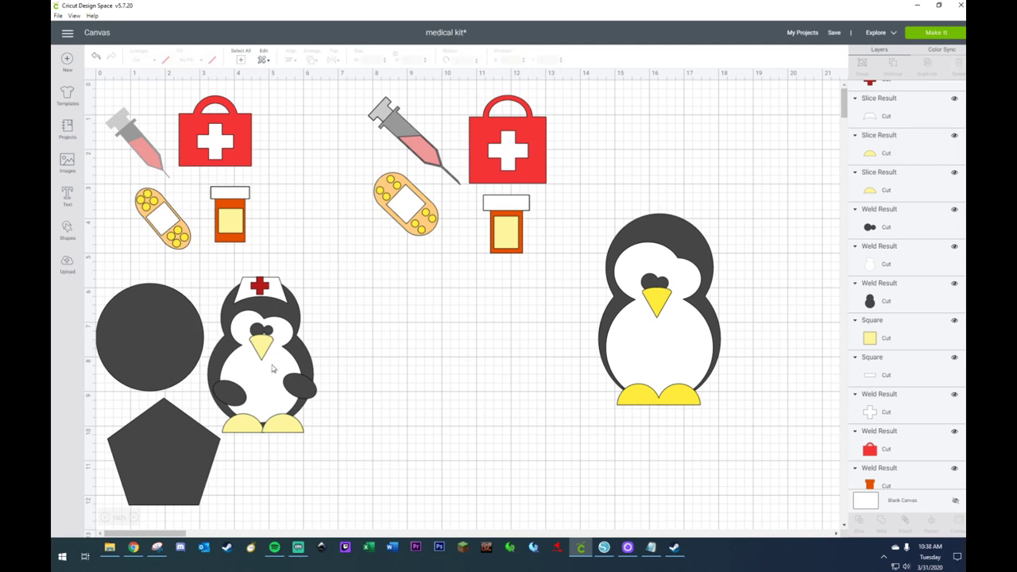
- Move the dark pentagon into the empty area between the two penguins and flip it vertically
drag(137, 475, 440, 364)
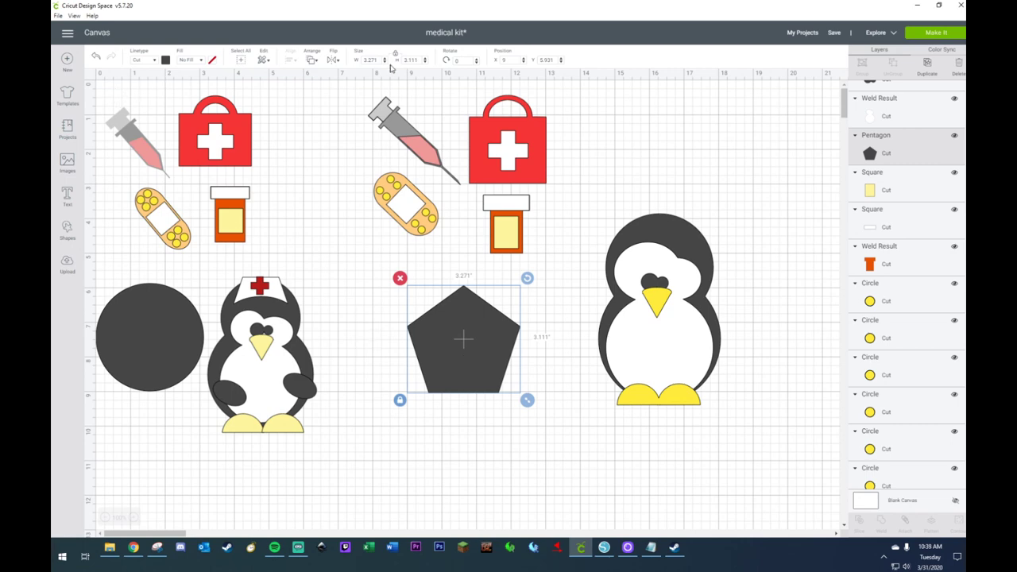
click(335, 60)
click(336, 90)
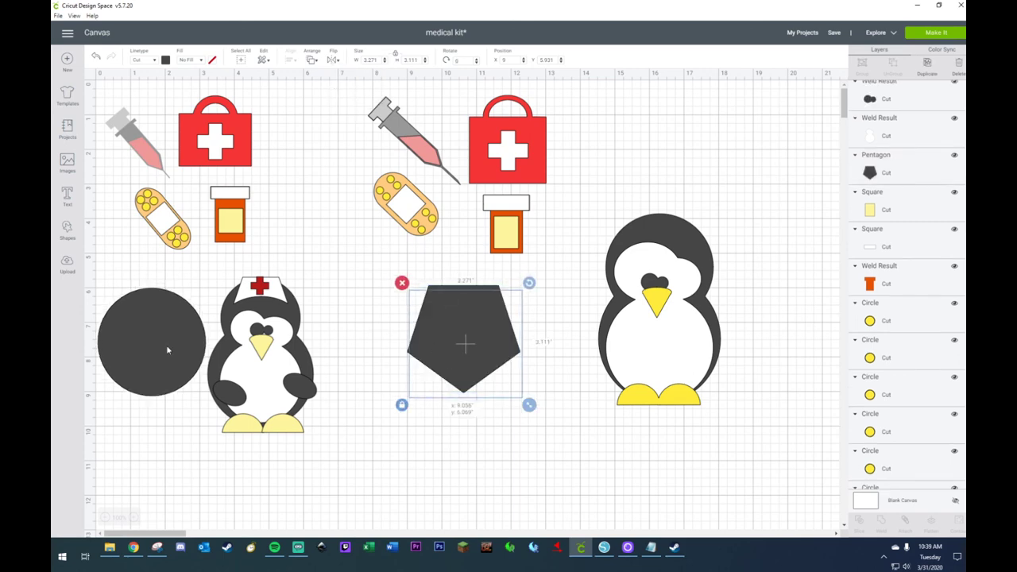
- Place the dark circle over the pentagon's lower part and stretch it into an oval about 4.01 by 3.07 in
drag(166, 345, 460, 379)
click(388, 445)
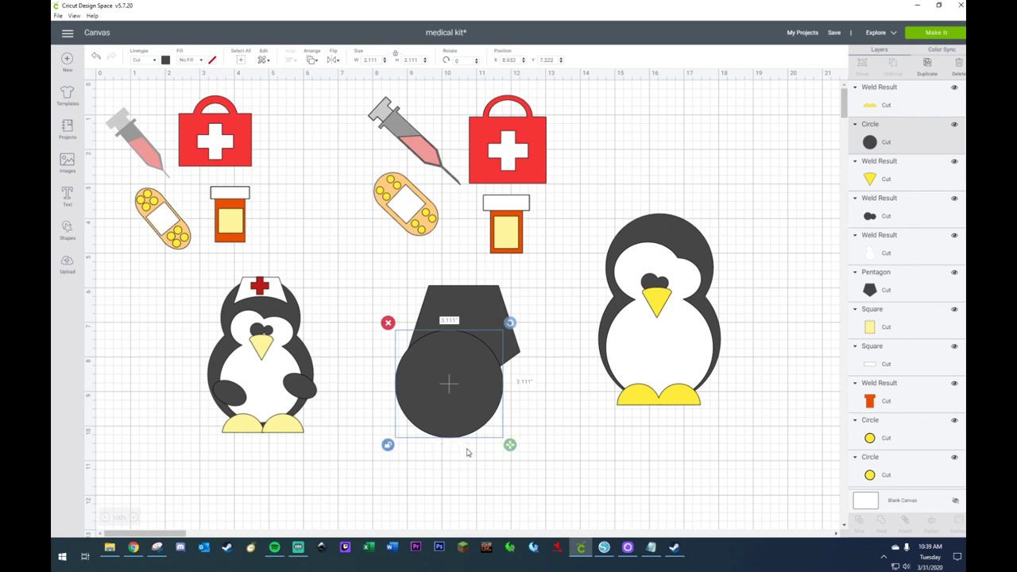
drag(509, 445, 541, 444)
right_click(475, 398)
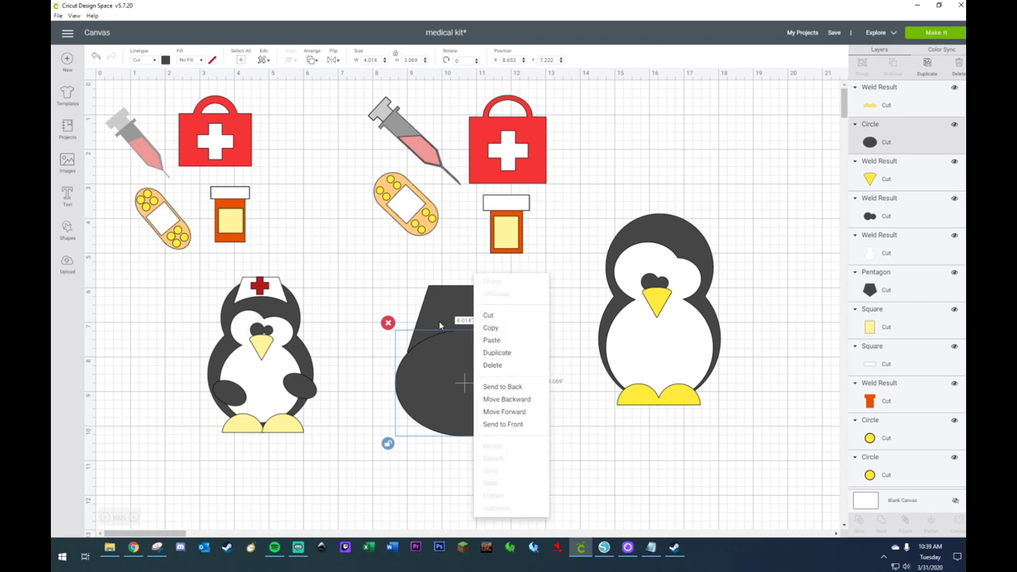
click(396, 302)
- Slice the pentagon with the oval and move the resulting cap shape away from the other pieces
drag(382, 290, 472, 374)
right_click(477, 373)
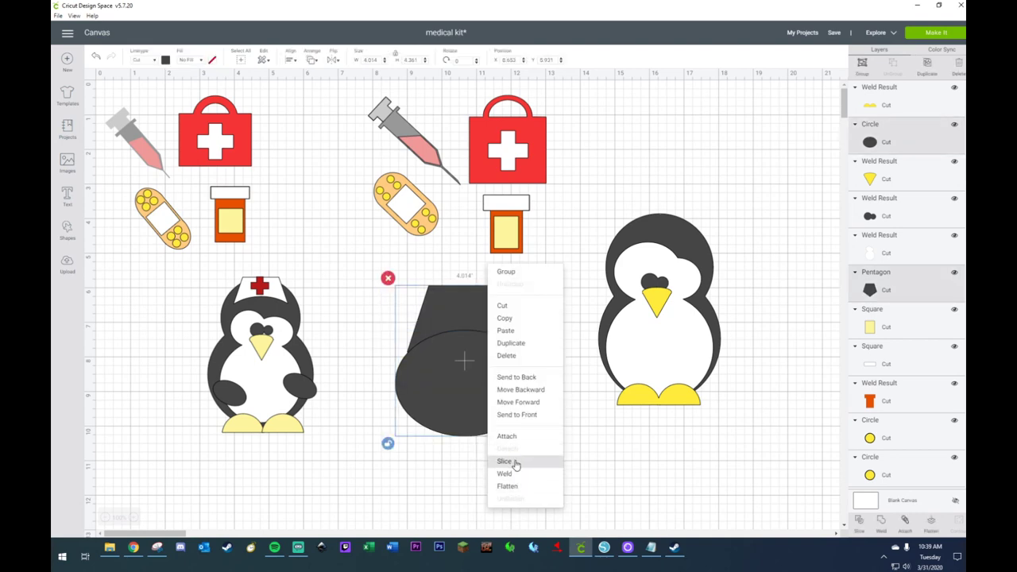
click(515, 465)
drag(471, 314, 433, 305)
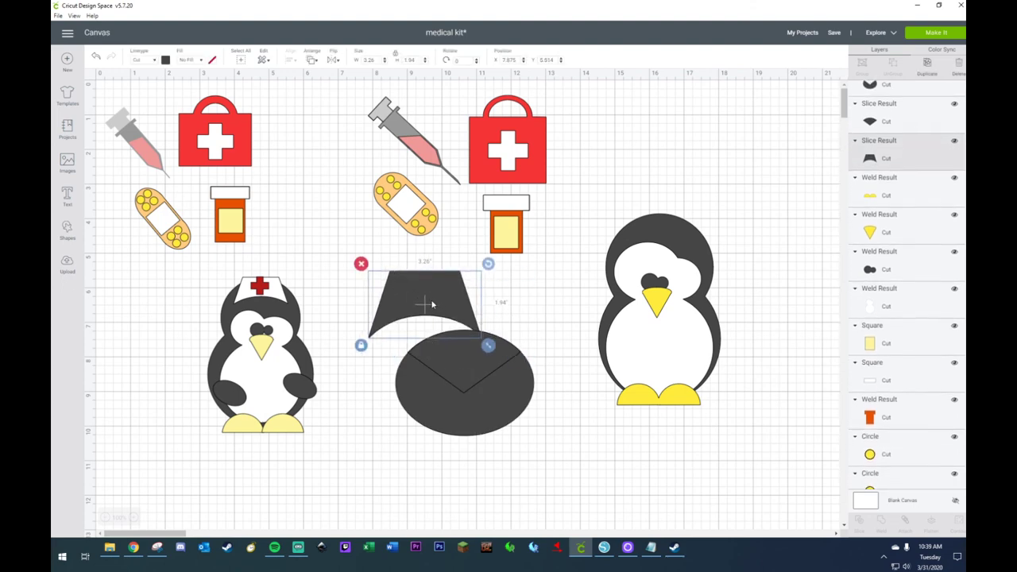
- Delete the leftover oval and pentagon slices below the cap shape
click(379, 352)
click(487, 406)
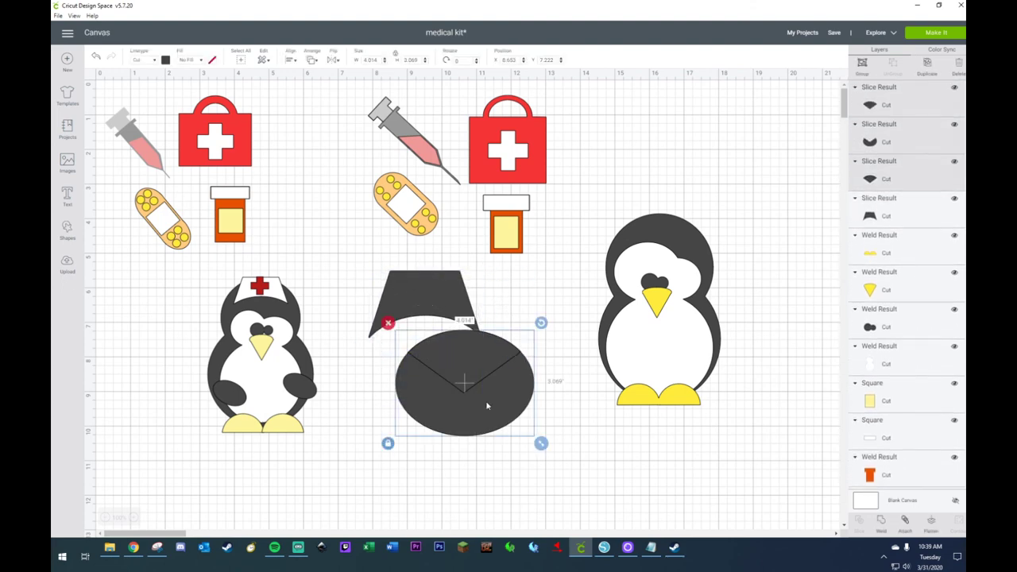
key(Delete)
- Resize the cap shape freely to about 2.58 by 1.29 in and colour it white
click(441, 304)
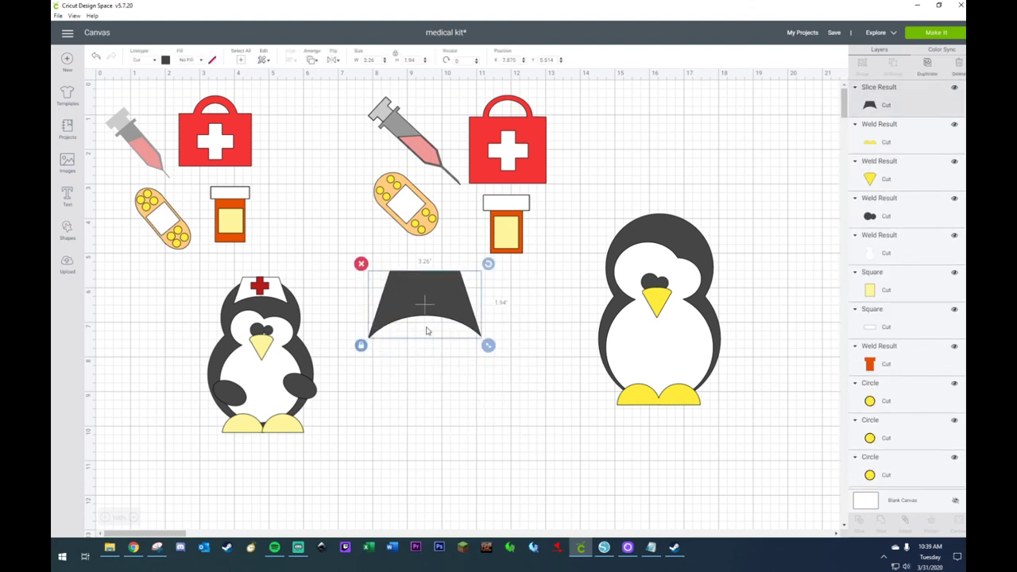
click(361, 345)
drag(488, 346, 465, 322)
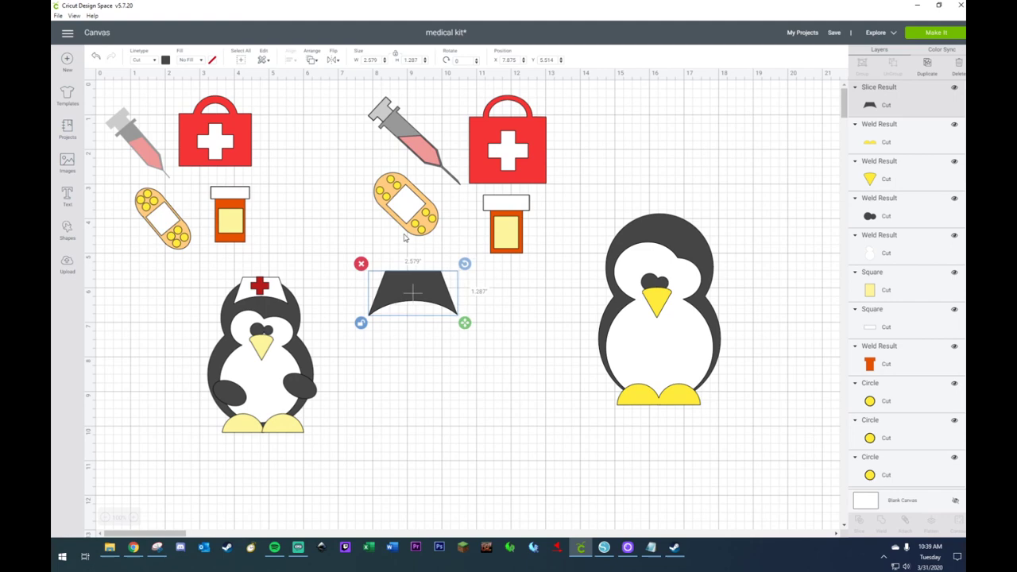
click(165, 59)
click(224, 95)
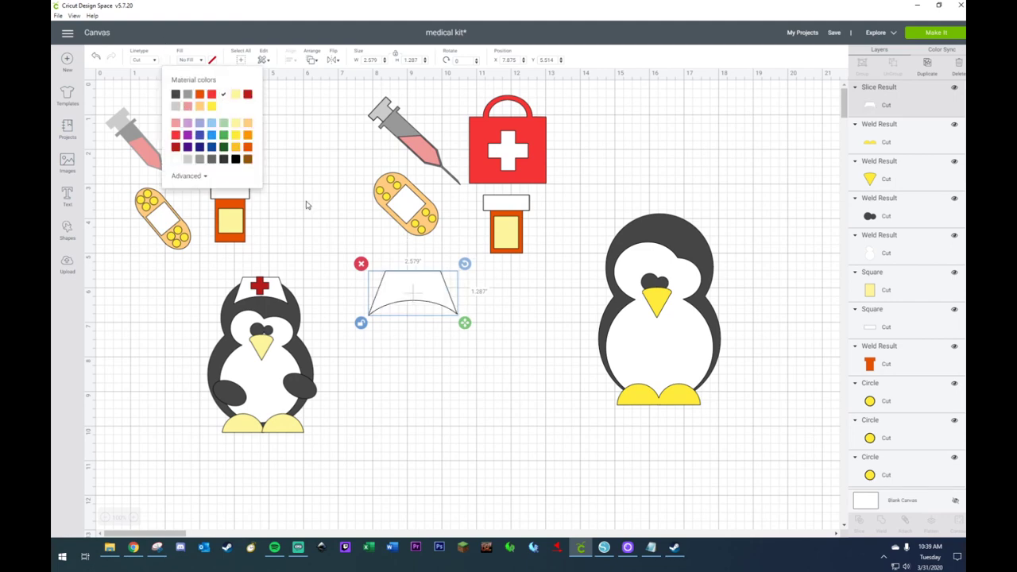
- Place the white cap on the new penguin's head and shrink it to about 2.39 by 1.07 in
drag(421, 292, 670, 220)
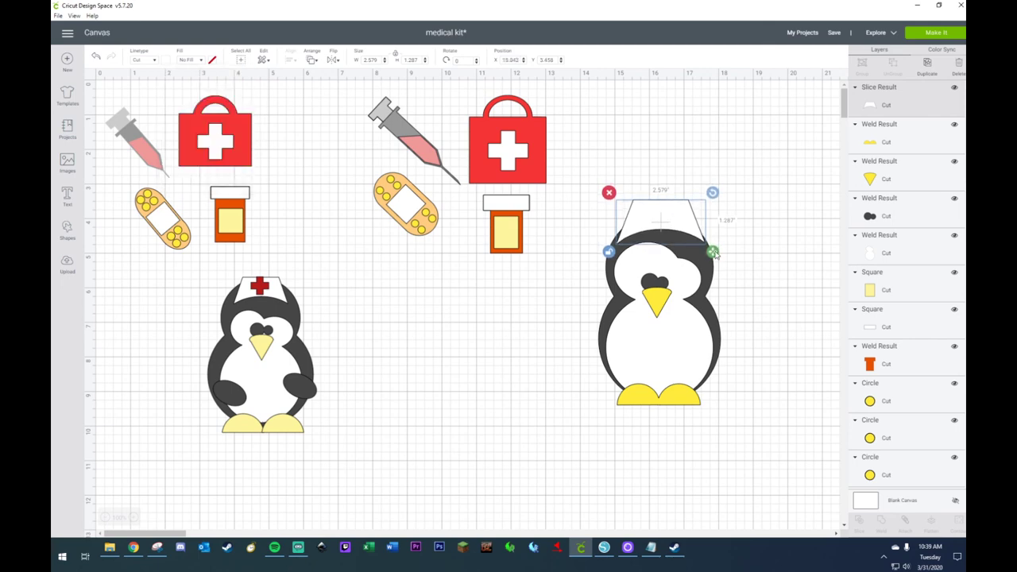
drag(714, 252, 676, 229)
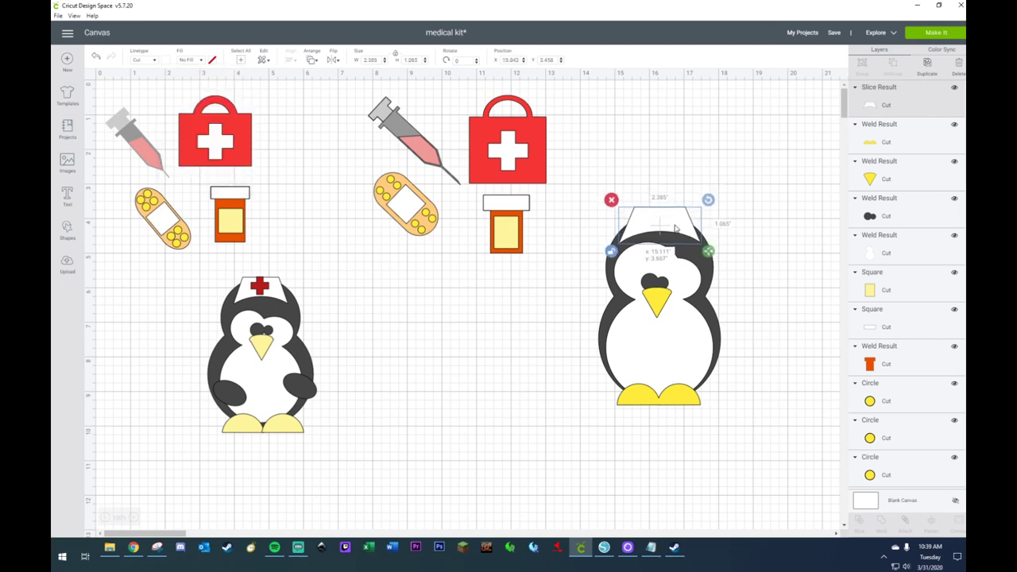
click(649, 161)
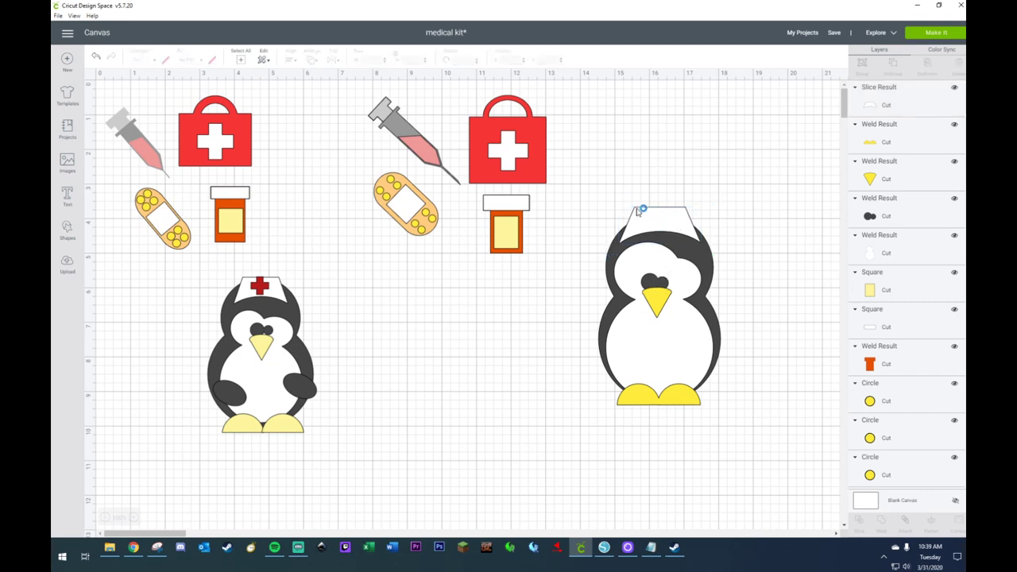
- Place a copy of the larger medical kit's white cross above the new penguin and colour it dark red
click(507, 151)
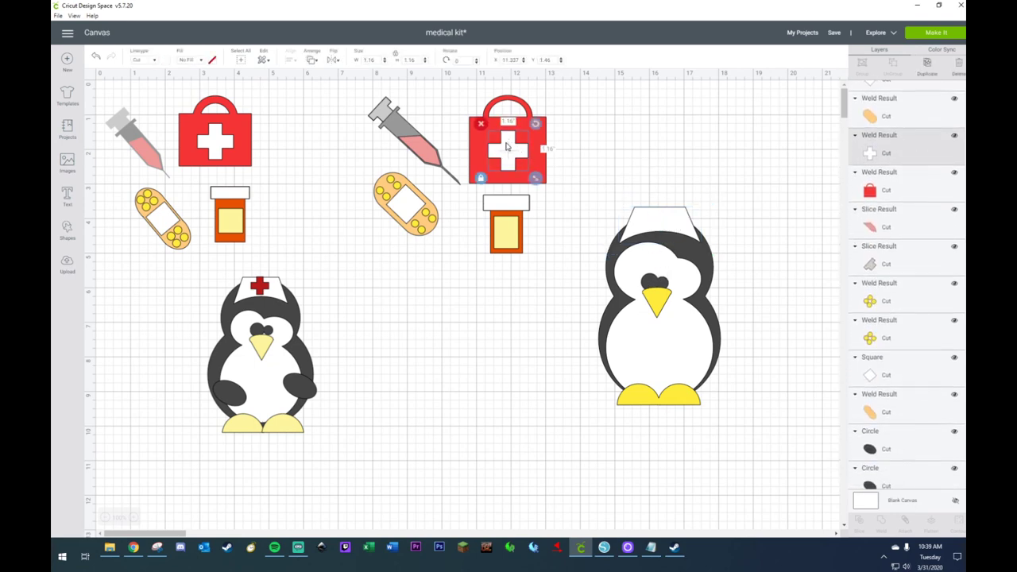
drag(506, 145, 648, 170)
click(169, 59)
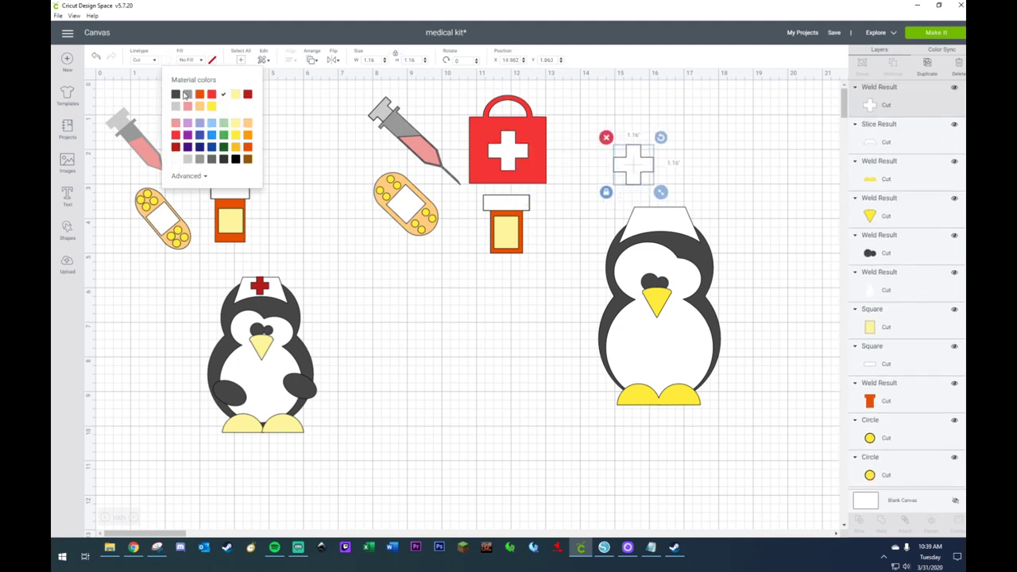
click(248, 94)
- Shrink the dark red cross to about 0.6 in and centre it on the new penguin's cap
drag(662, 193, 658, 222)
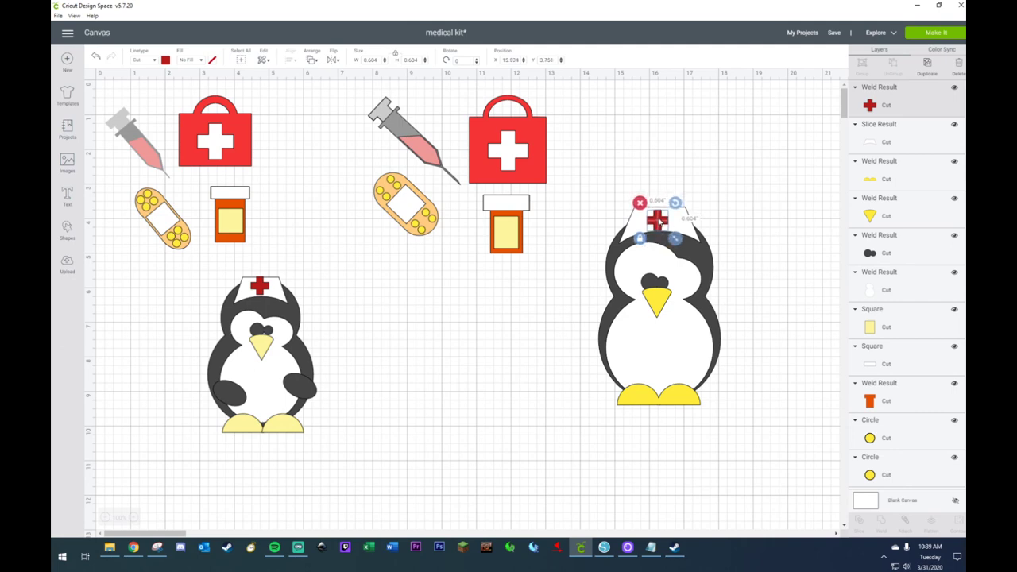
click(472, 341)
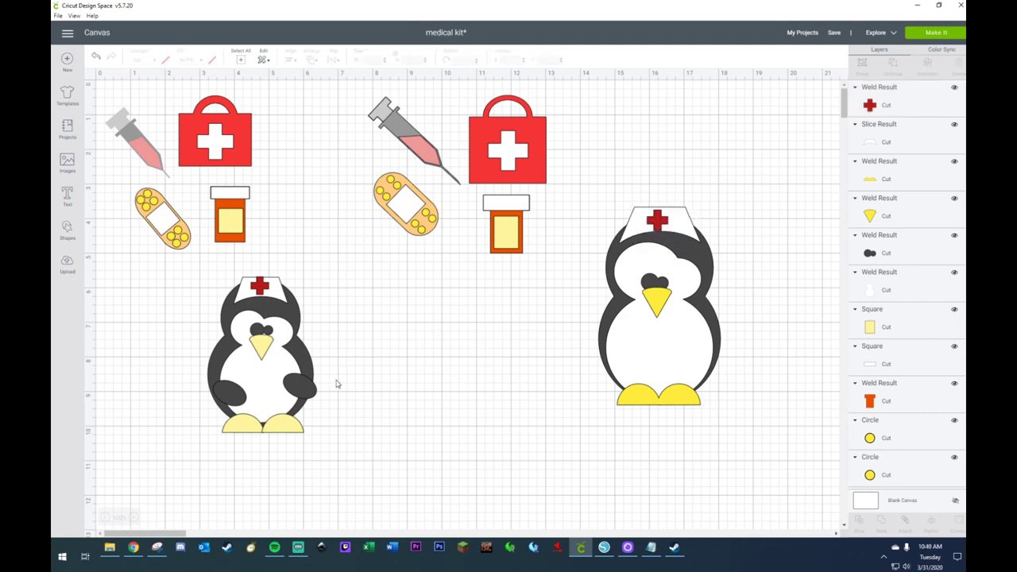
- Add a circle, reshape it into a tilted oval about 1.24 by 0.95 in and place it as the new penguin's lower wing
click(68, 231)
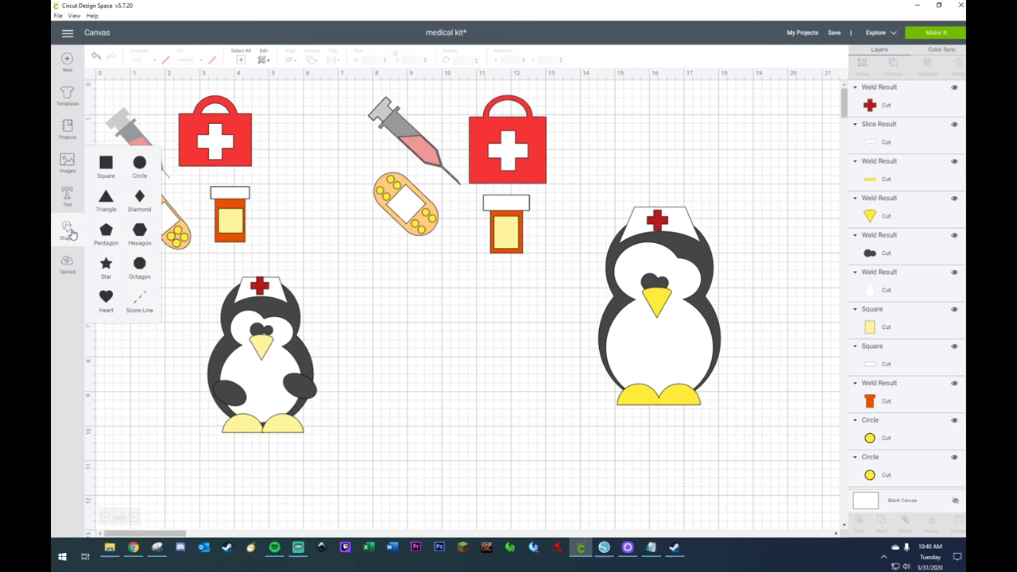
click(143, 171)
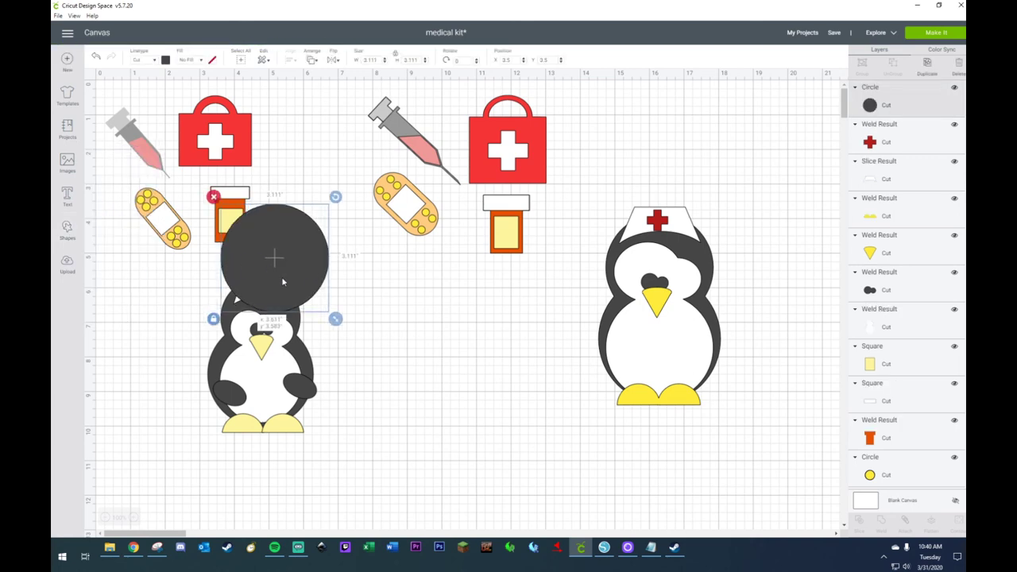
drag(281, 276, 452, 390)
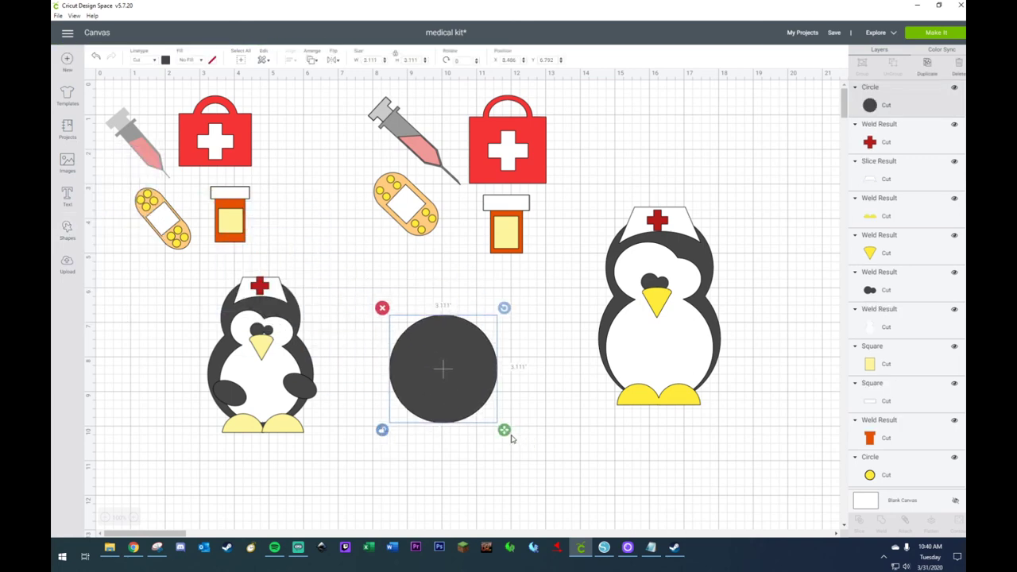
drag(510, 437, 475, 382)
drag(469, 308, 672, 362)
drag(664, 399, 638, 379)
- Duplicate the oval wing and place the two wings on opposite sides of the new penguin's belly
drag(606, 347, 702, 331)
key(ctrl+d)
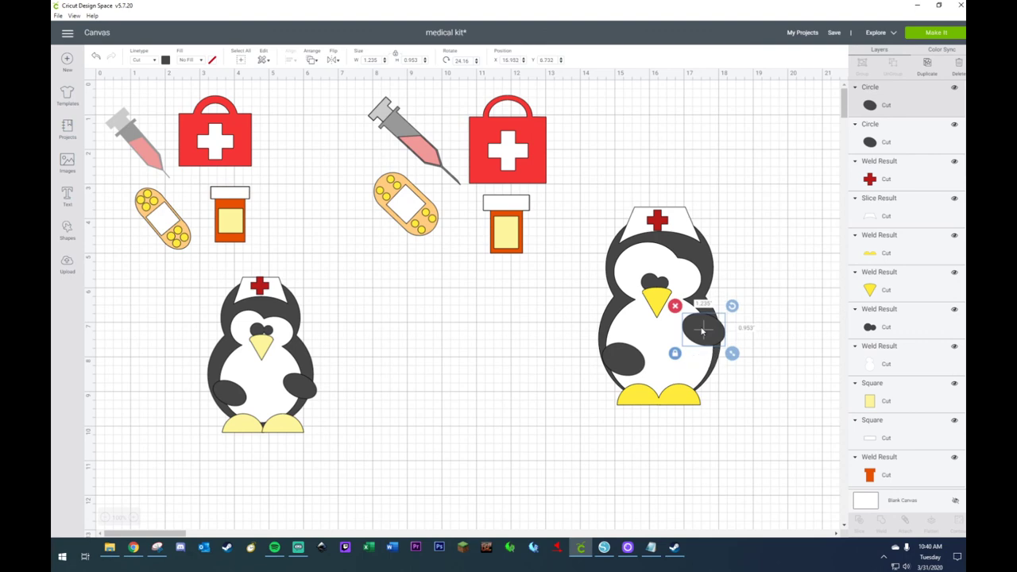
click(510, 342)
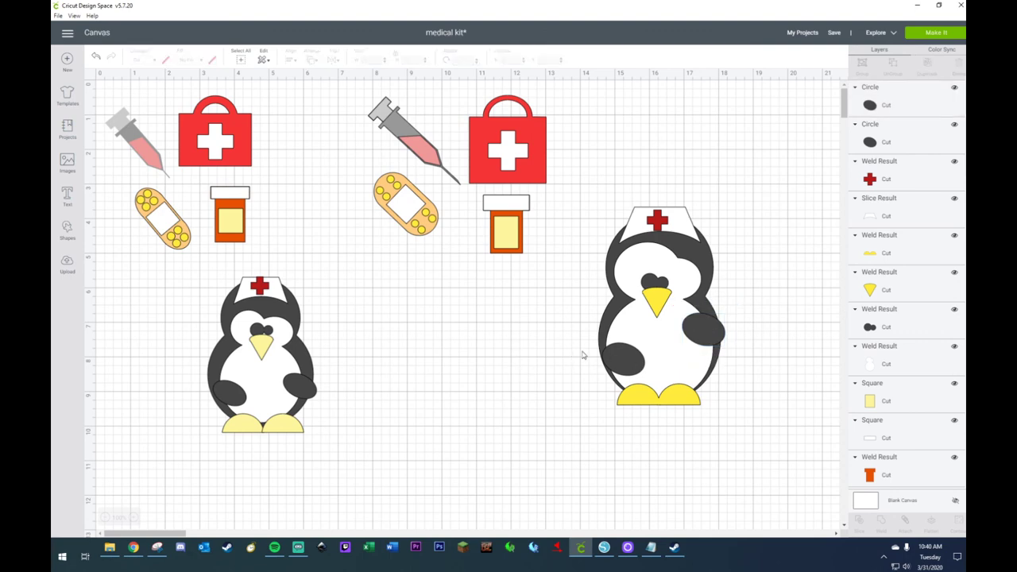
click(632, 363)
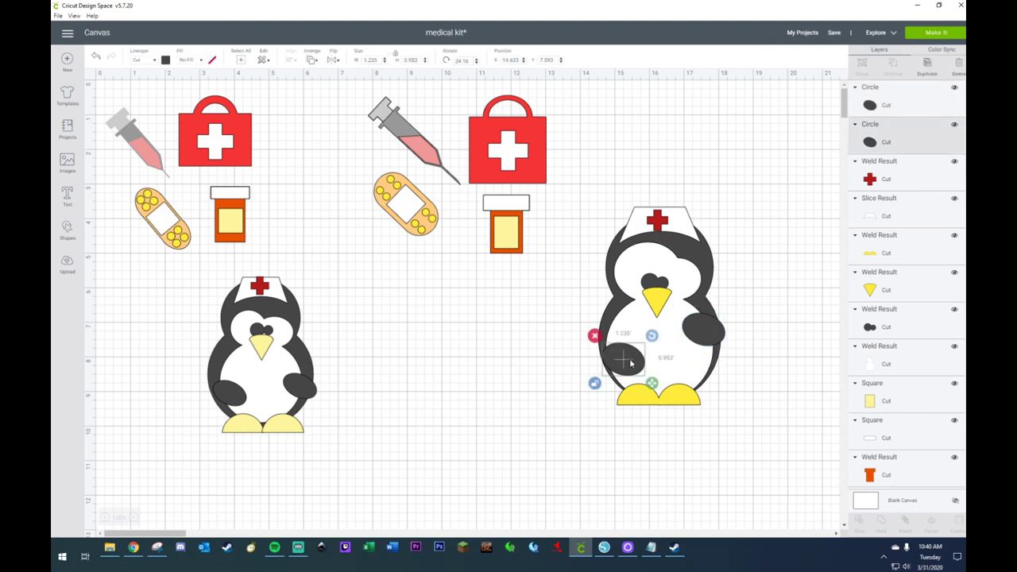
- Bring the larger syringe to the front, enlarge it to about 4.07 by 3.98 in and place it over the new penguin
drag(357, 88, 442, 408)
right_click(441, 409)
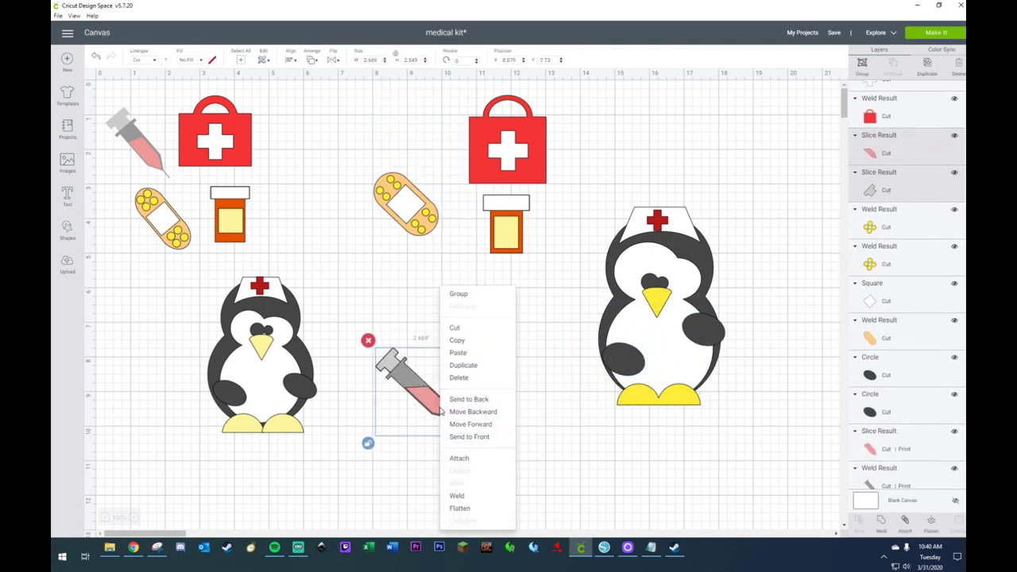
click(469, 437)
drag(477, 448, 524, 496)
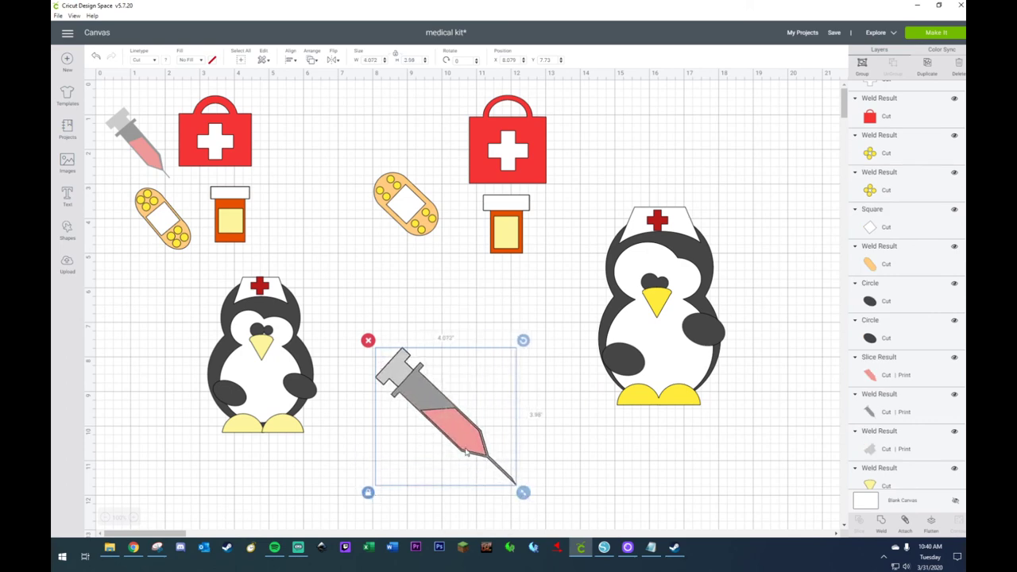
drag(467, 450, 672, 364)
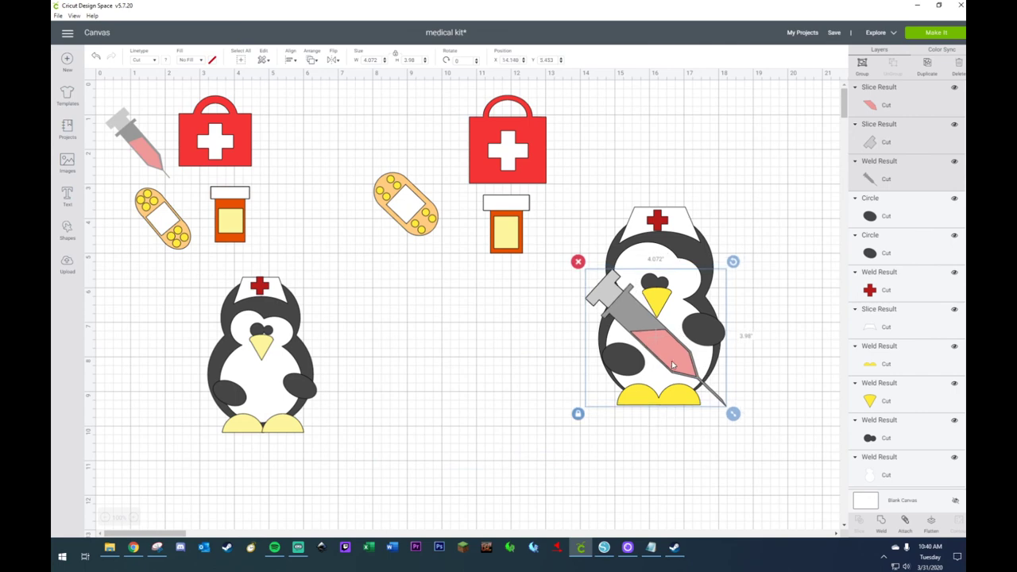
- Rotate the syringe to about 350 degrees and position it diagonally across the new penguin's belly
mouse_move(734, 263)
mouse_down()
mouse_move(720, 255)
mouse_move(717, 263)
mouse_up()
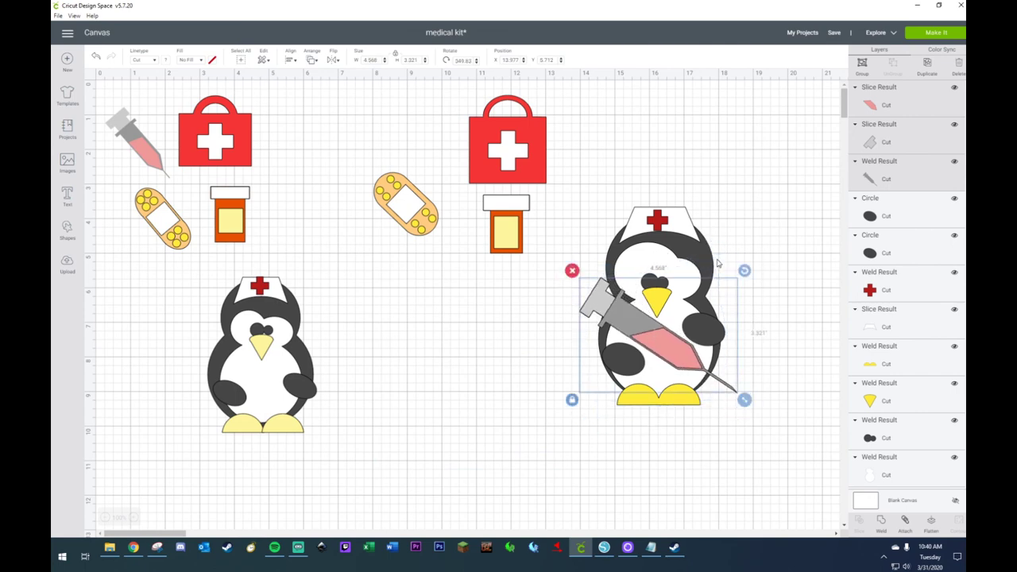
drag(665, 346, 669, 351)
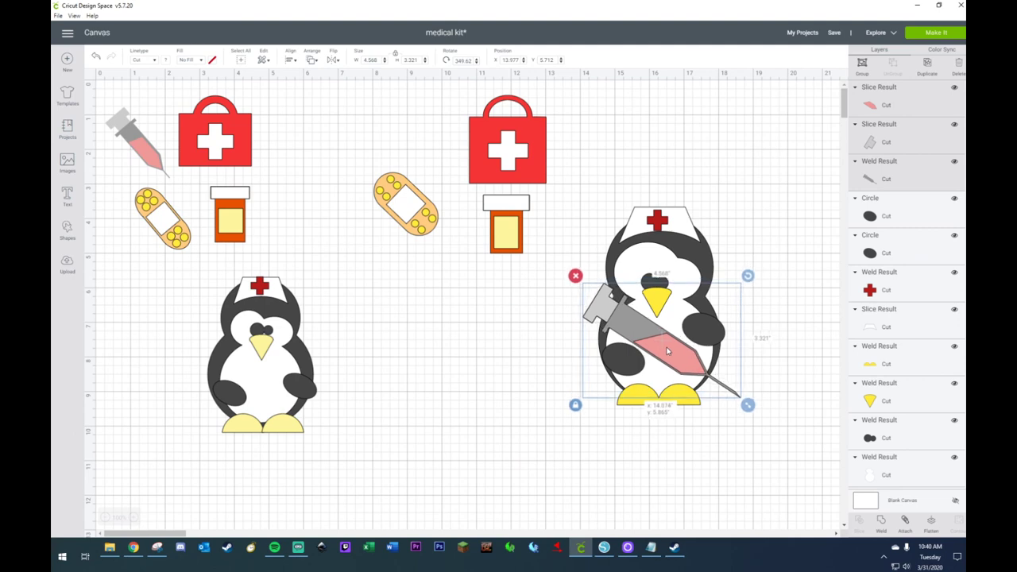
click(777, 290)
- Bring both of the new penguin's oval wings in front of the syringe
click(695, 341)
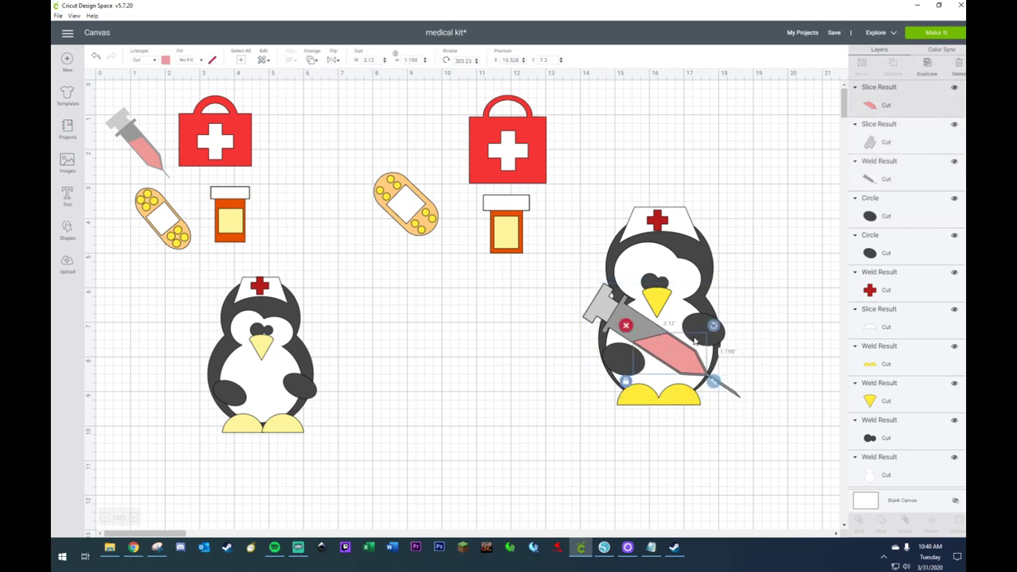
click(707, 330)
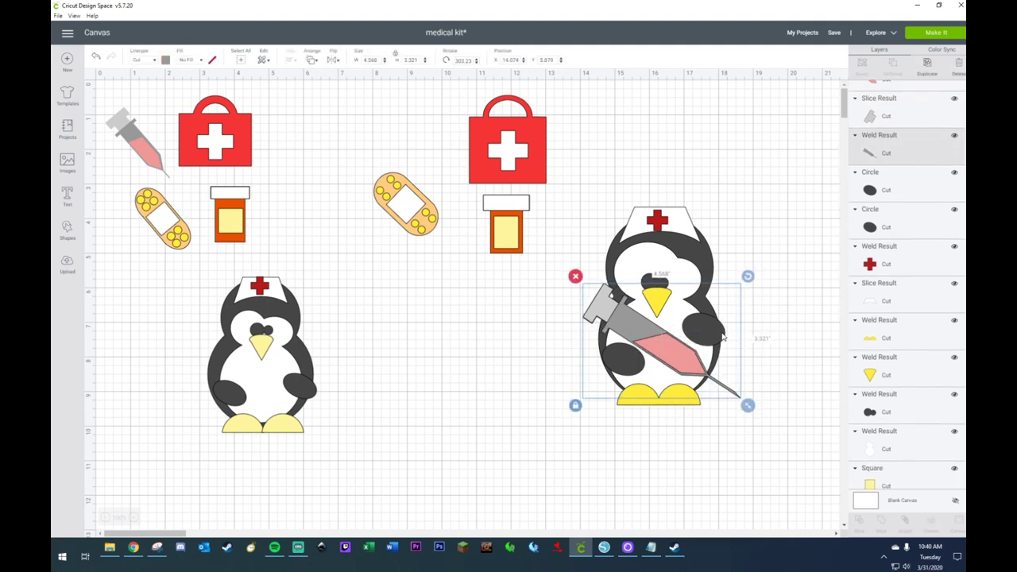
click(870, 196)
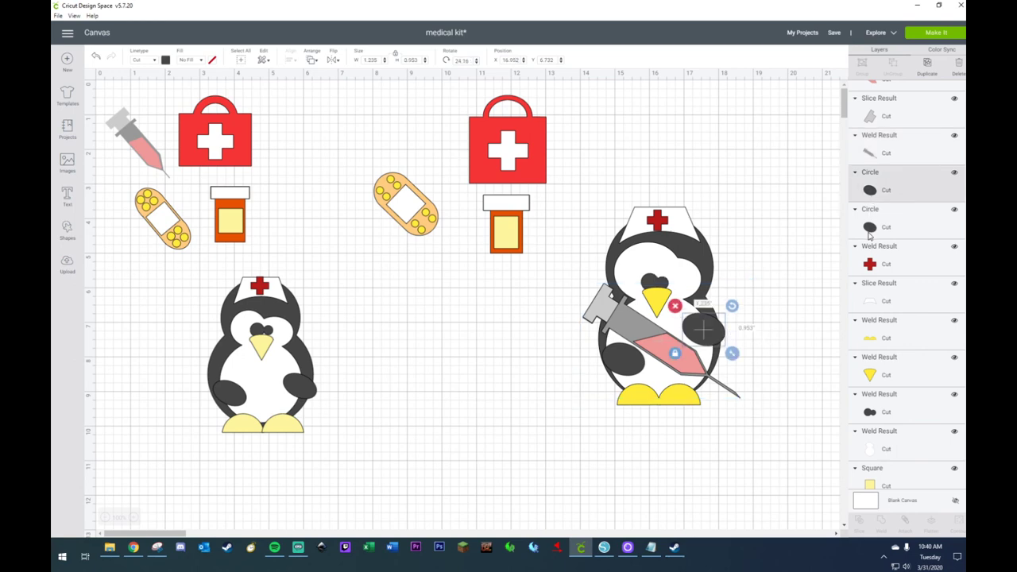
shift+click(871, 231)
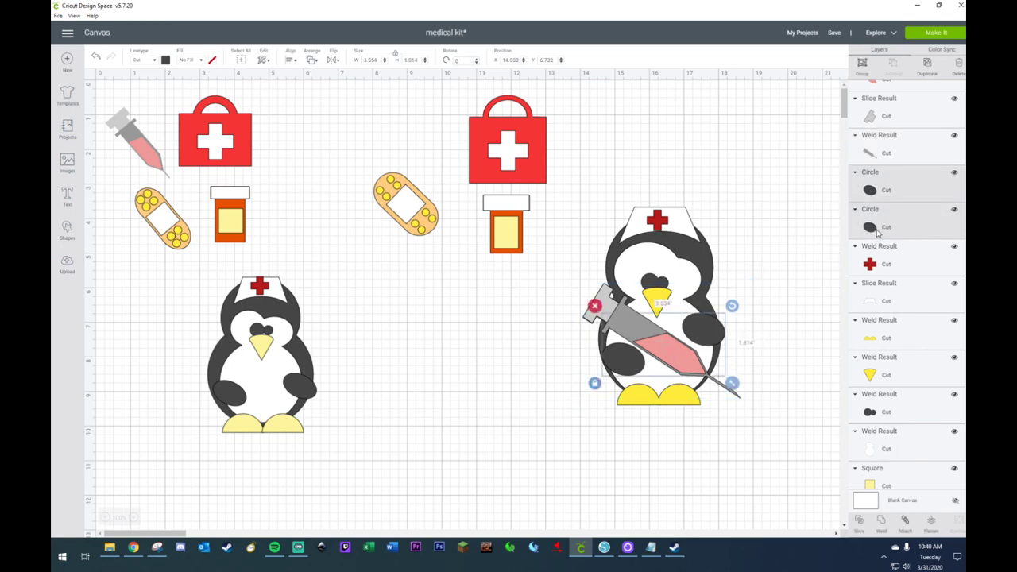
right_click(876, 230)
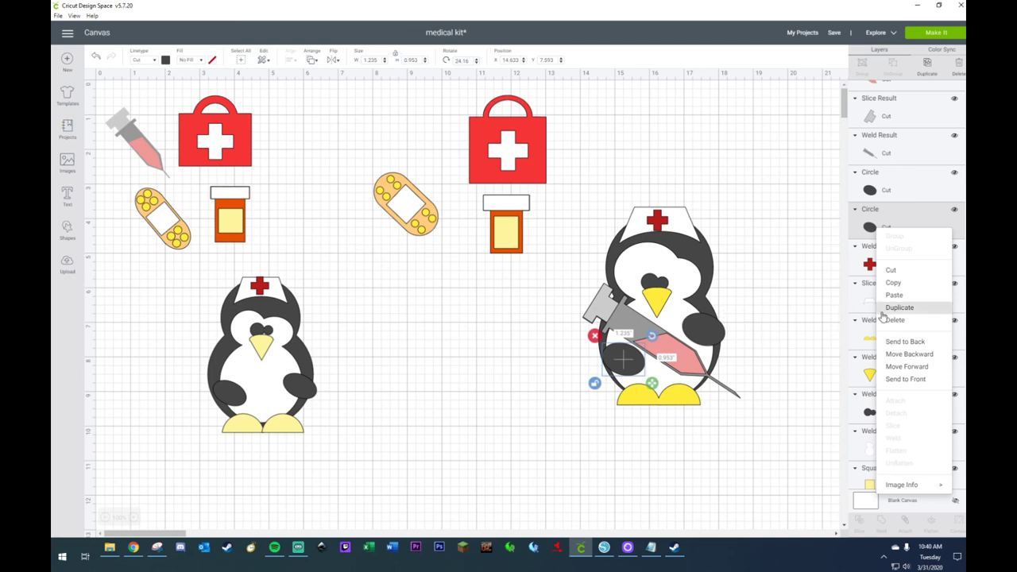
click(905, 379)
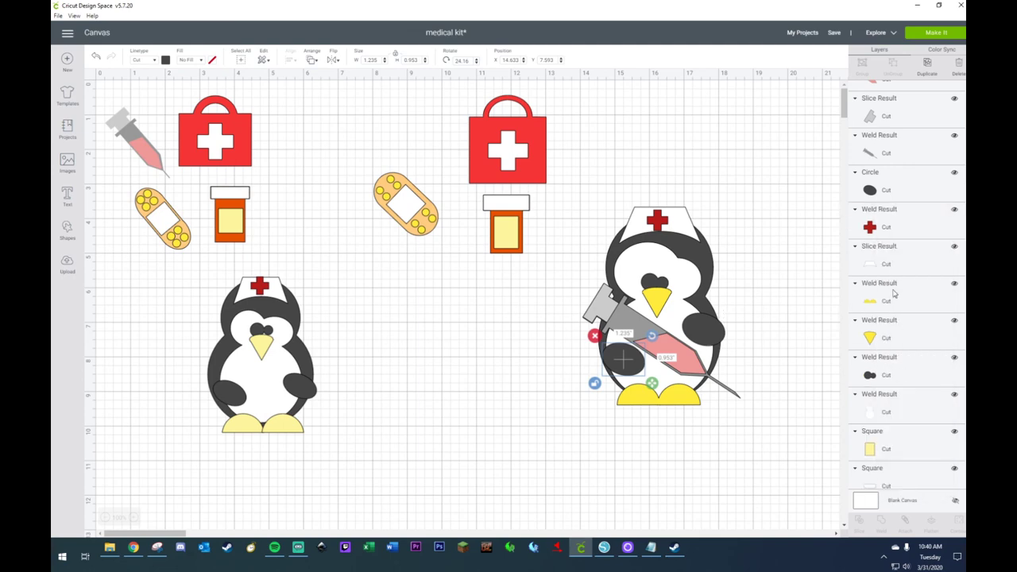
click(887, 197)
right_click(887, 197)
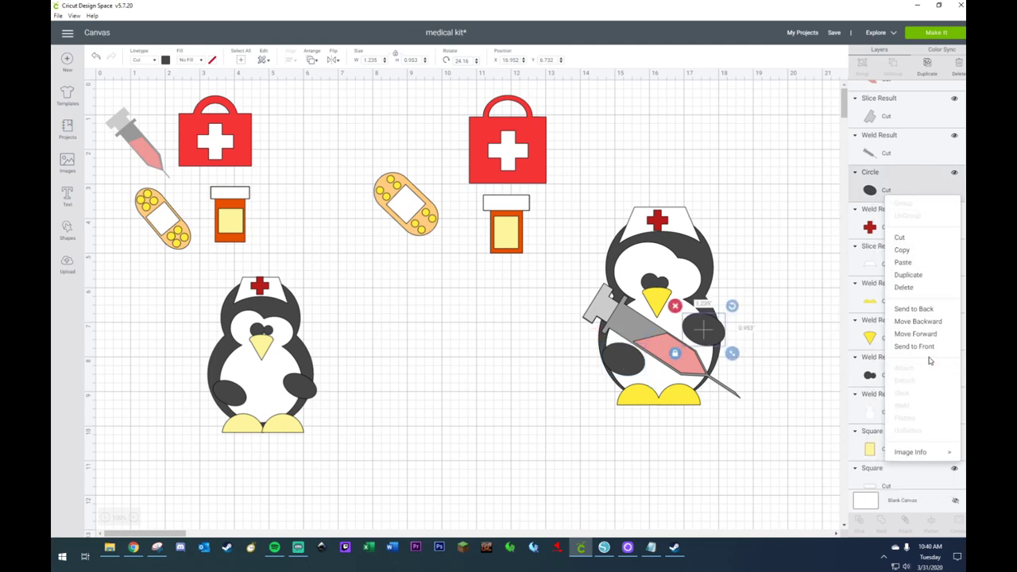
click(915, 347)
click(787, 325)
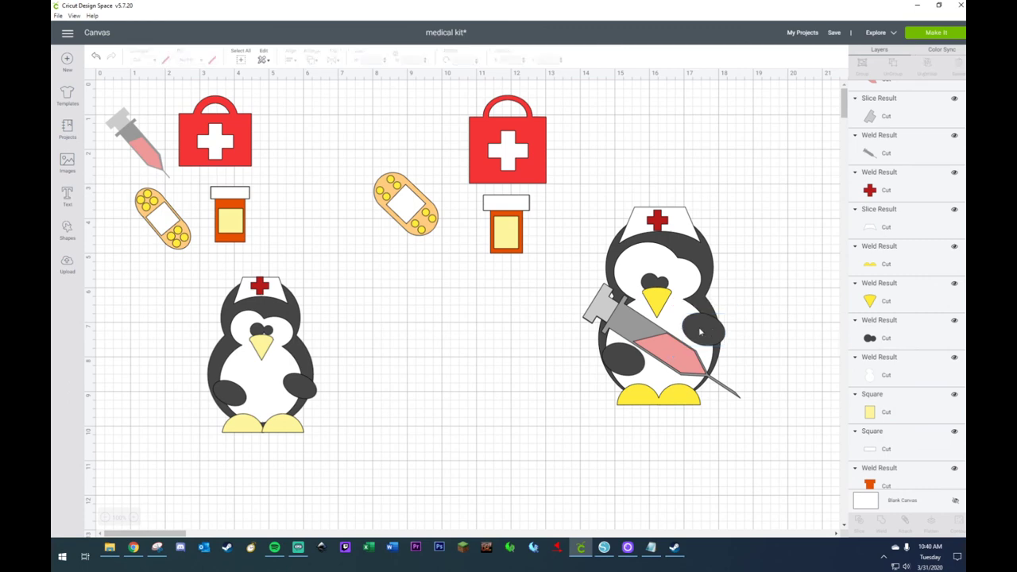
- Shift both wings onto the syringe so the new penguin appears to hold it
click(700, 332)
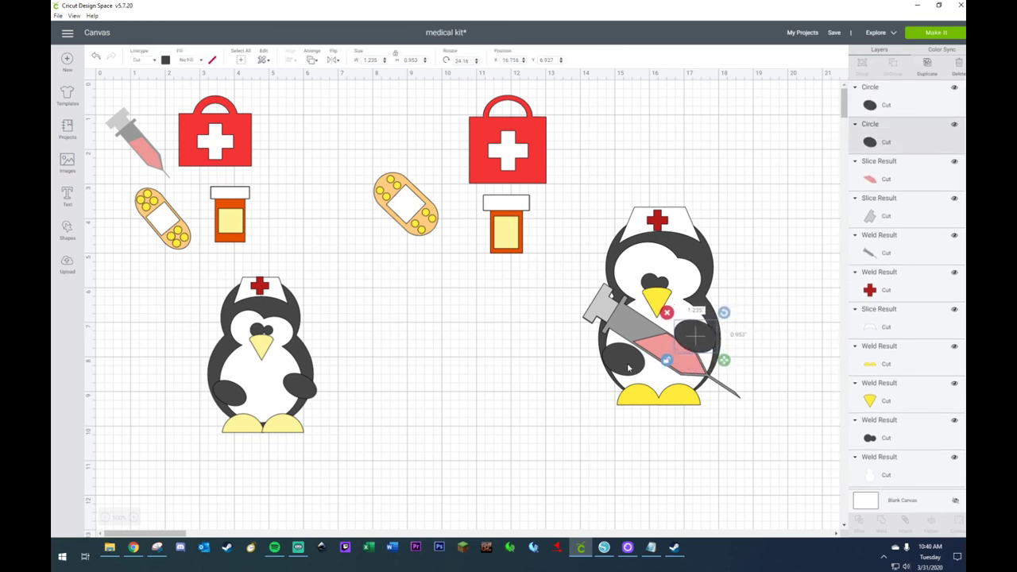
mouse_move(628, 367)
mouse_down()
mouse_move(636, 364)
mouse_move(626, 348)
mouse_up()
click(549, 384)
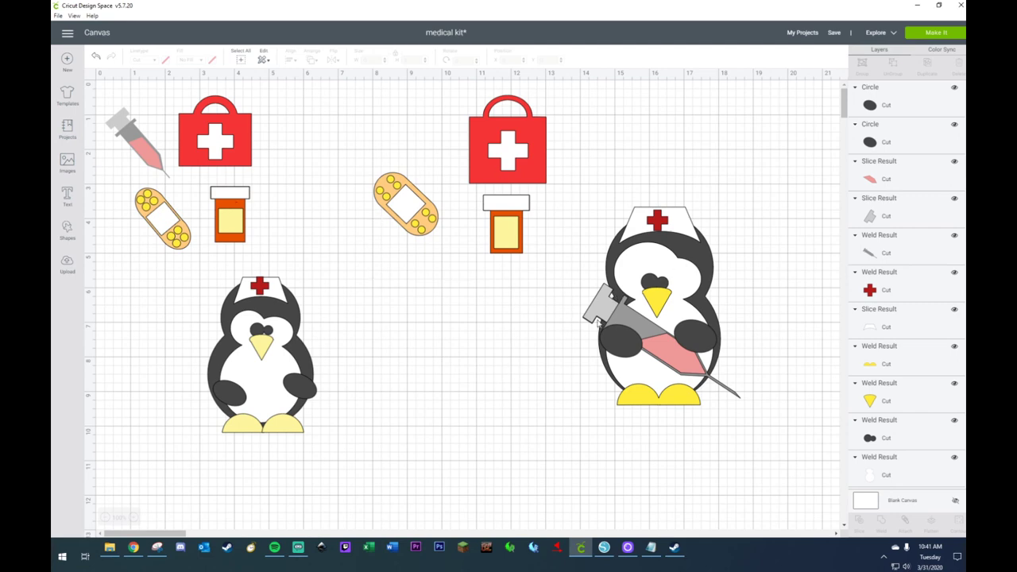
drag(772, 200, 476, 445)
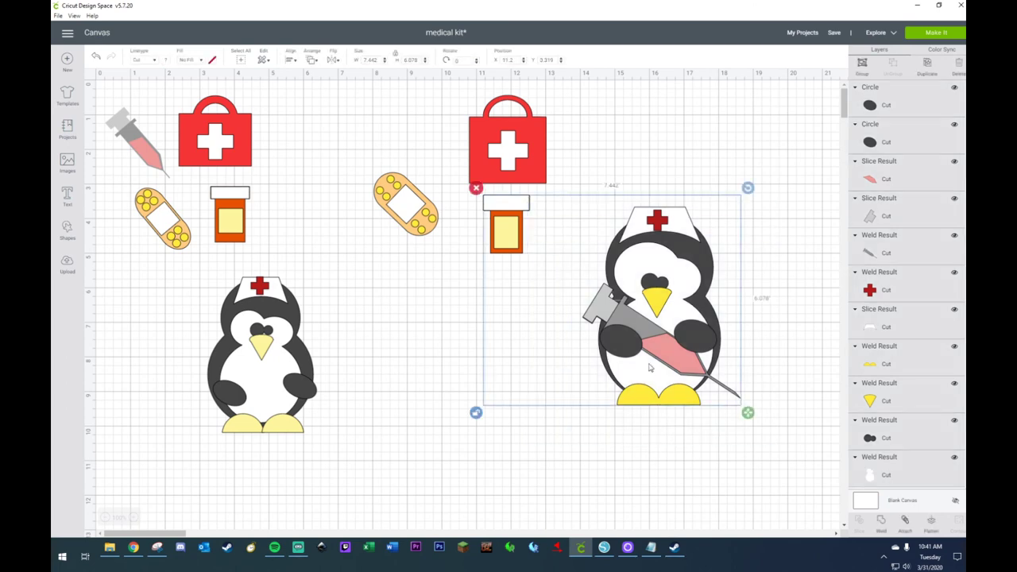
click(771, 269)
click(259, 350)
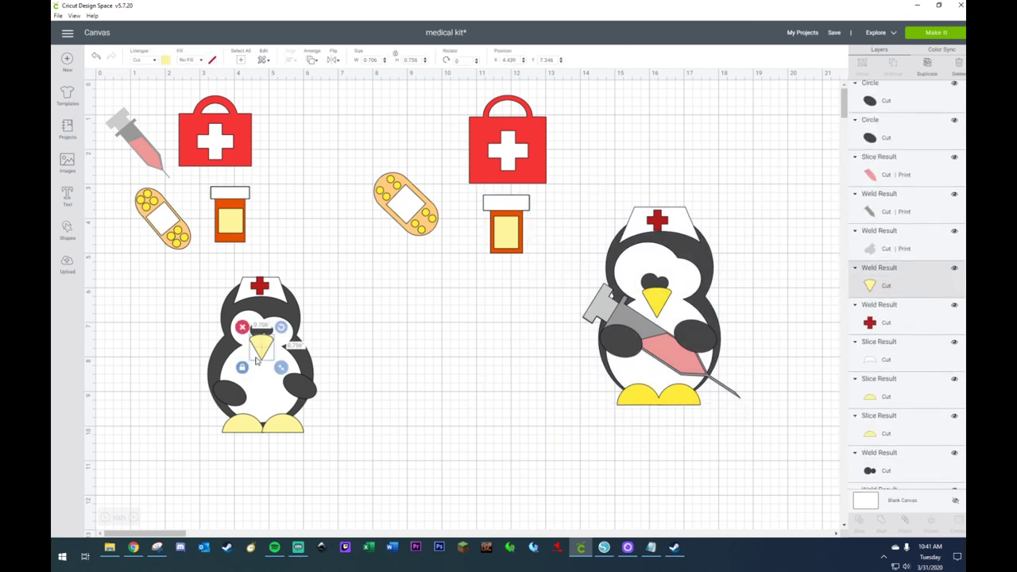
click(445, 360)
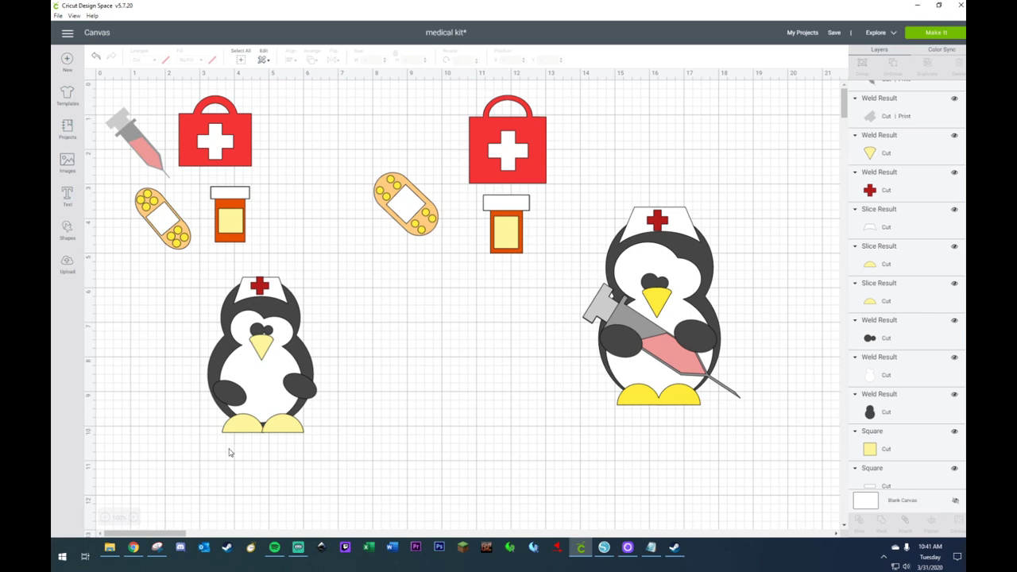
- Move the new penguin with its syringe beside the original penguin and shrink it to about 3.72 by 4.66 in
drag(761, 206, 563, 421)
drag(656, 344, 426, 399)
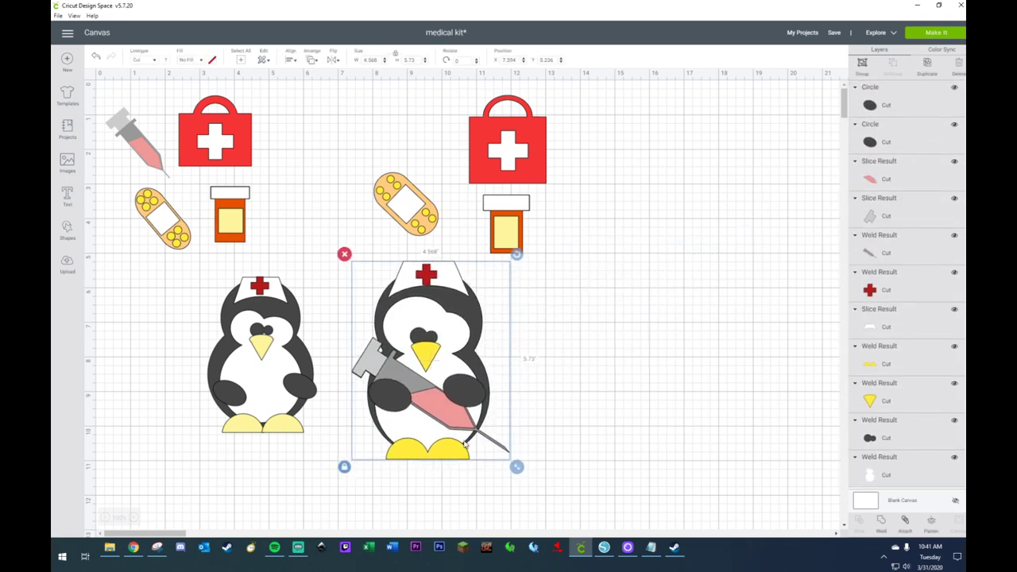
drag(518, 467, 486, 430)
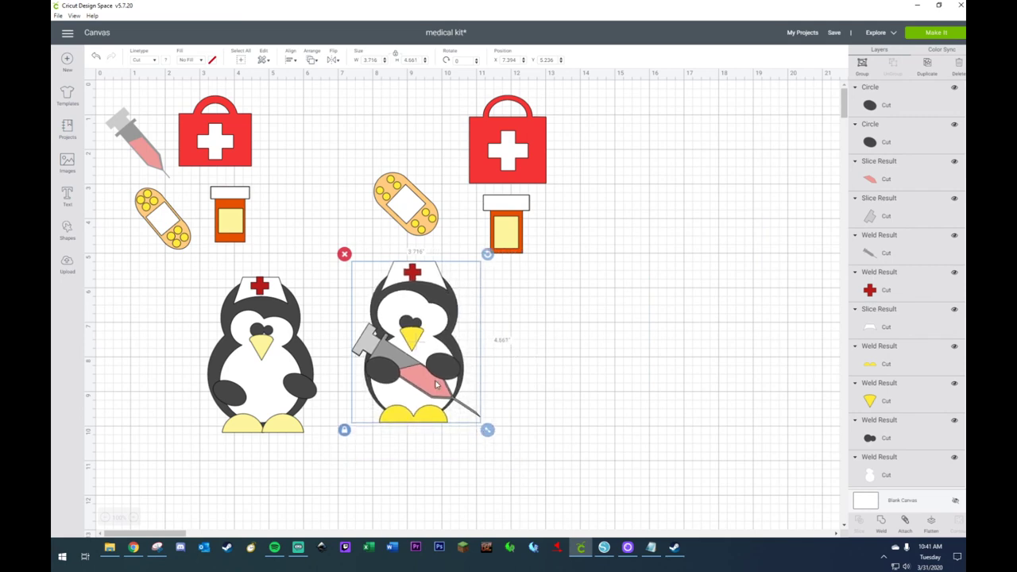
drag(433, 383, 414, 390)
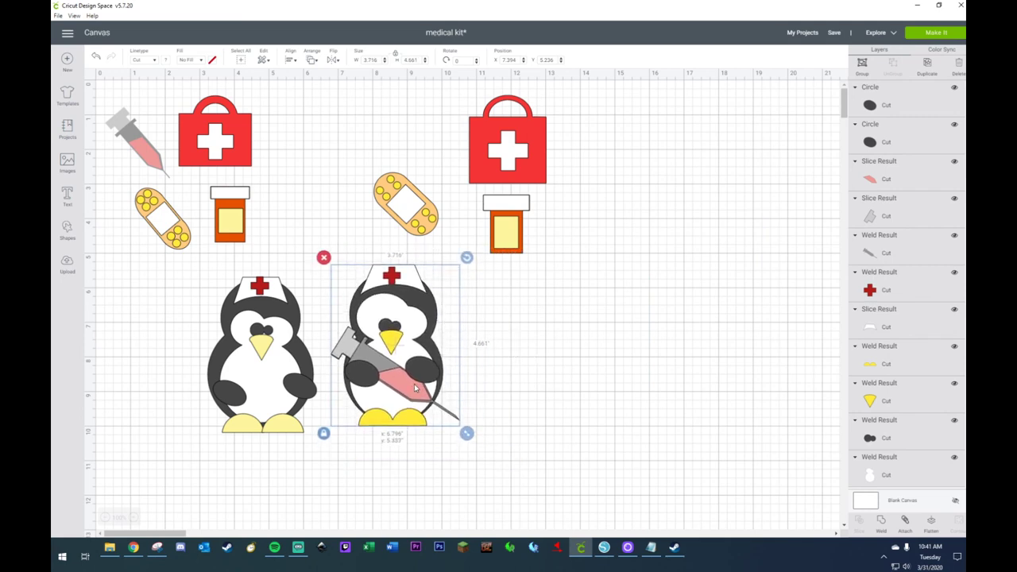
- Move the original penguin up slightly so its feet line up with the new penguin's feet
drag(192, 289, 303, 458)
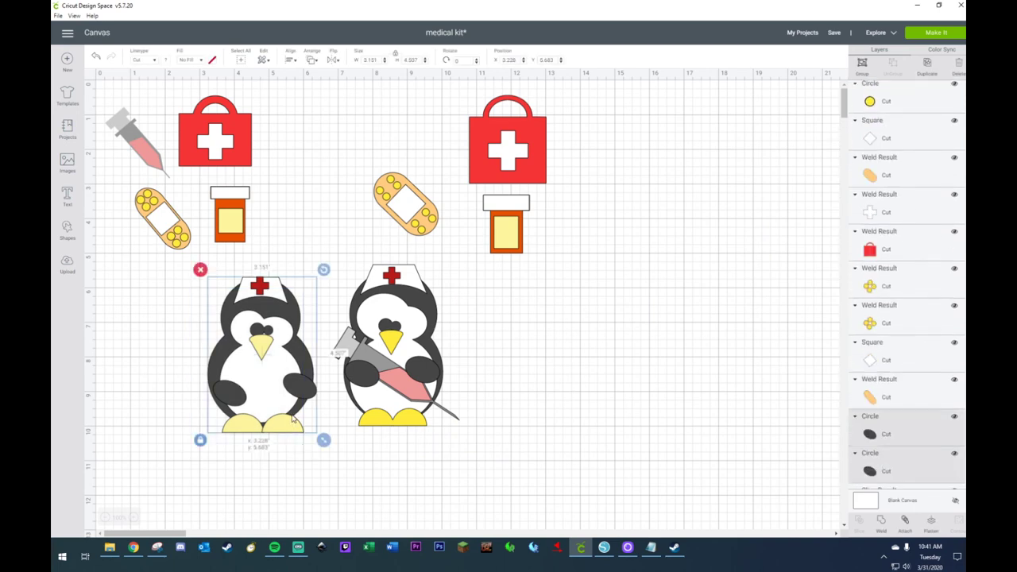
drag(291, 419, 296, 413)
click(376, 476)
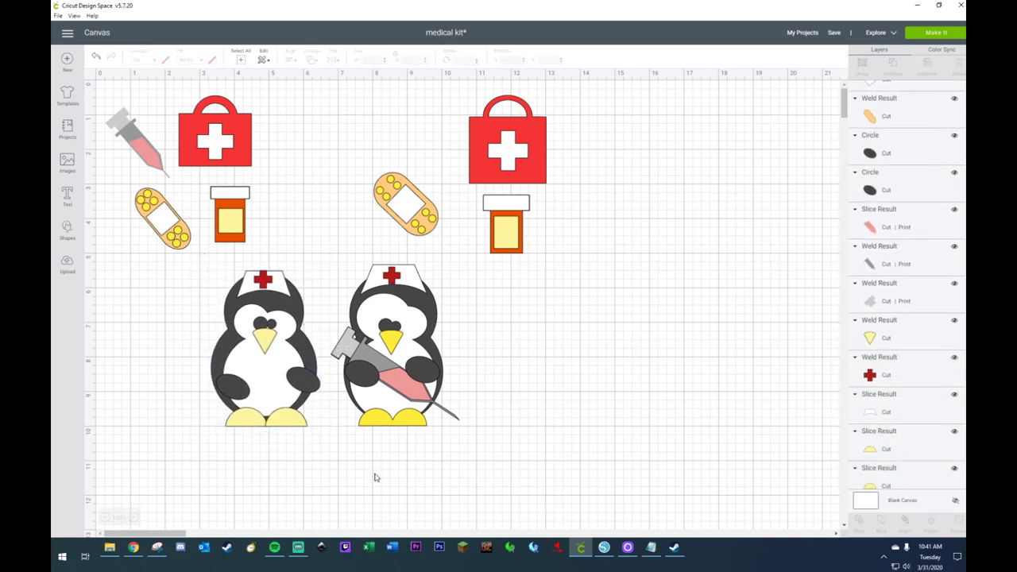
- Replace the new penguin's feet with the original penguin's pale yellow pair, brought to the front
drag(401, 430, 342, 479)
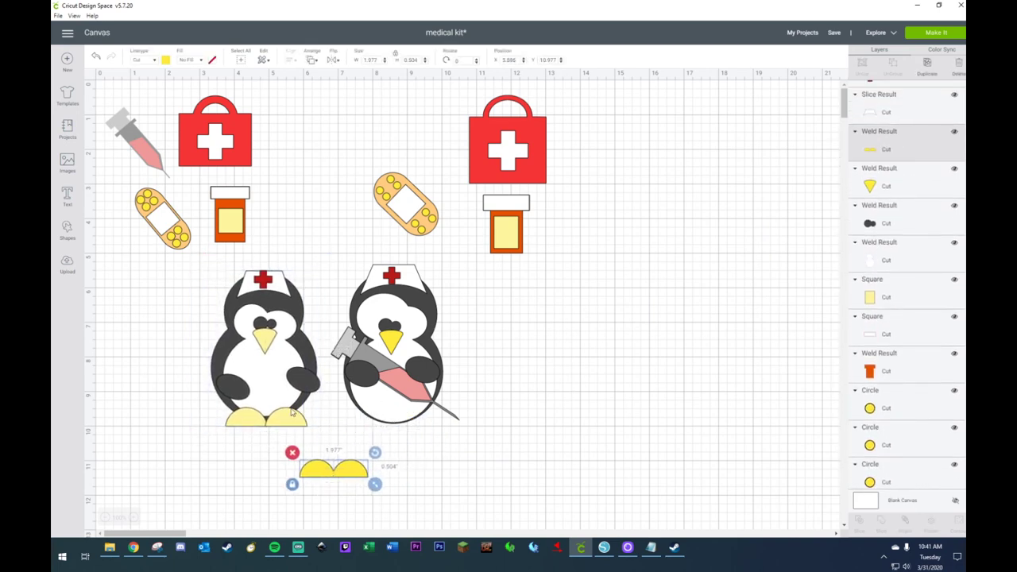
click(247, 424)
shift+click(288, 420)
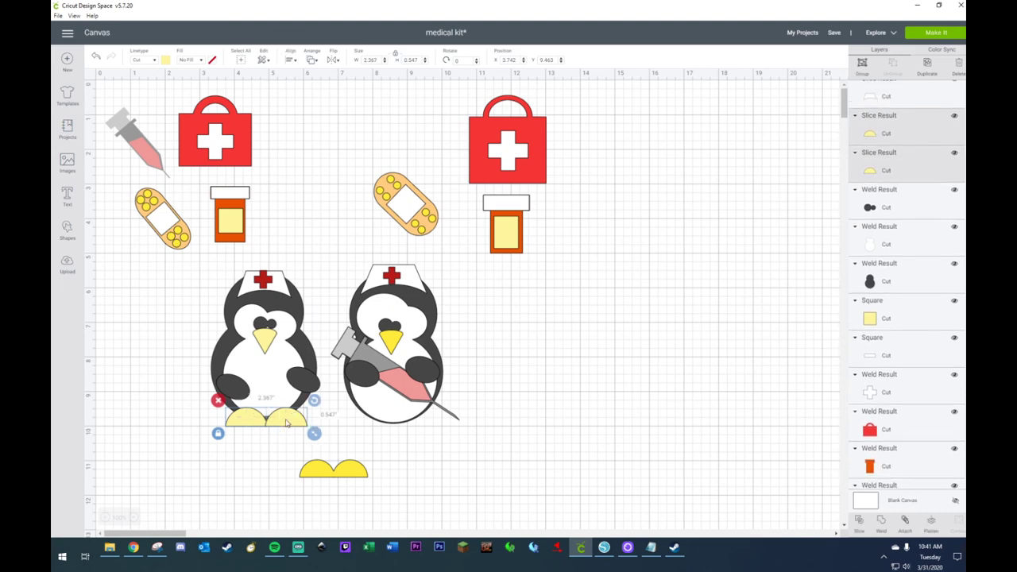
drag(307, 422, 408, 422)
right_click(410, 443)
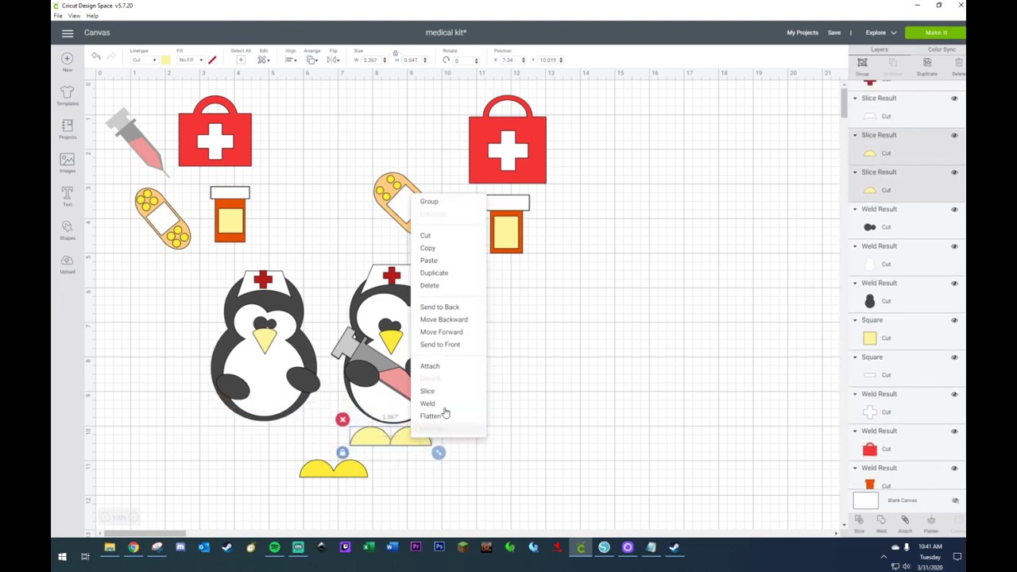
click(450, 344)
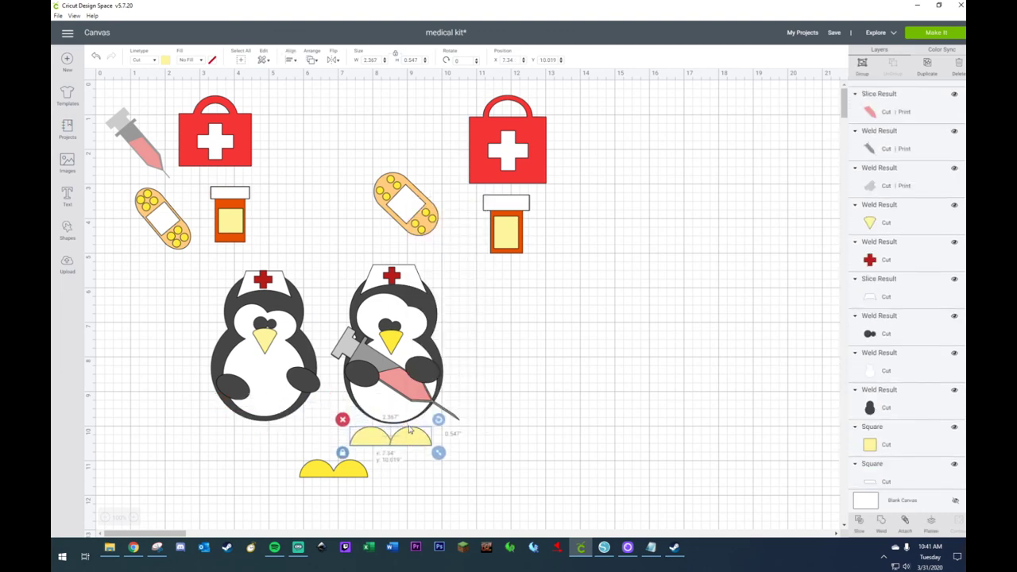
drag(406, 432, 406, 415)
- Place the removed bright yellow feet on the original penguin and colour them pale yellow
drag(346, 475, 278, 422)
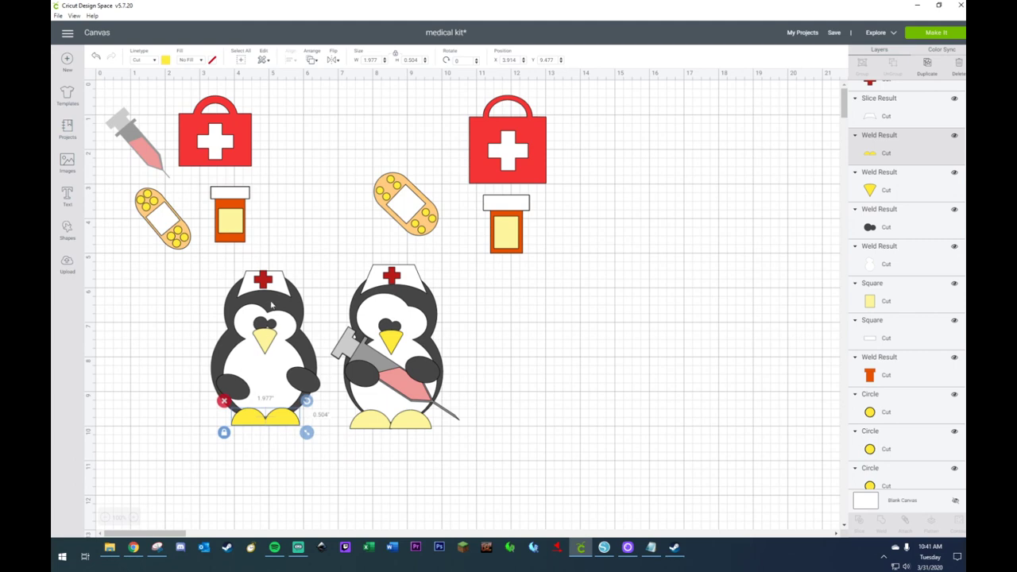
click(165, 60)
click(224, 94)
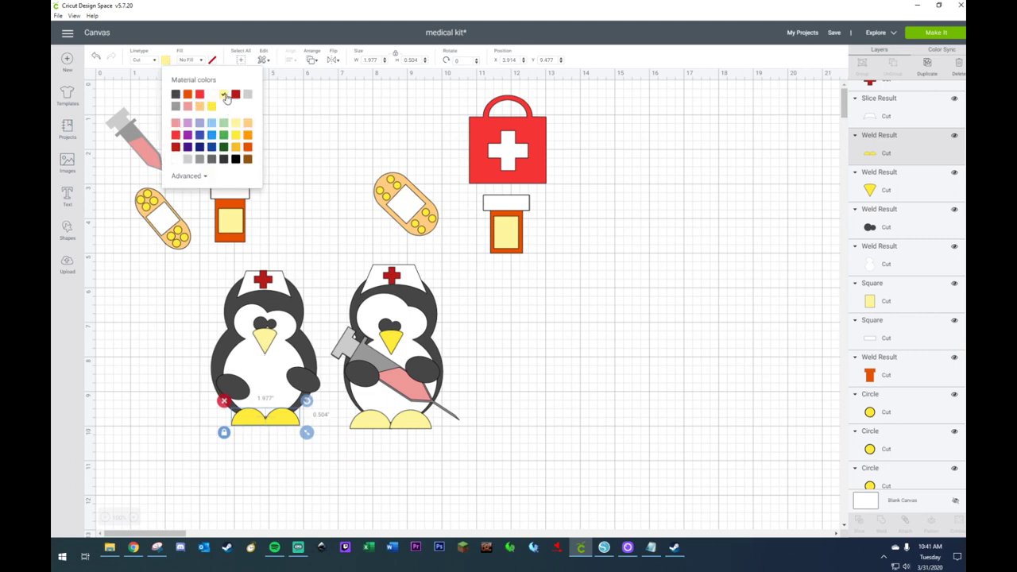
- Move the three syringe parts off the new penguin to above the bandage, and shift the penguin into the empty space at about X 15.54
click(189, 429)
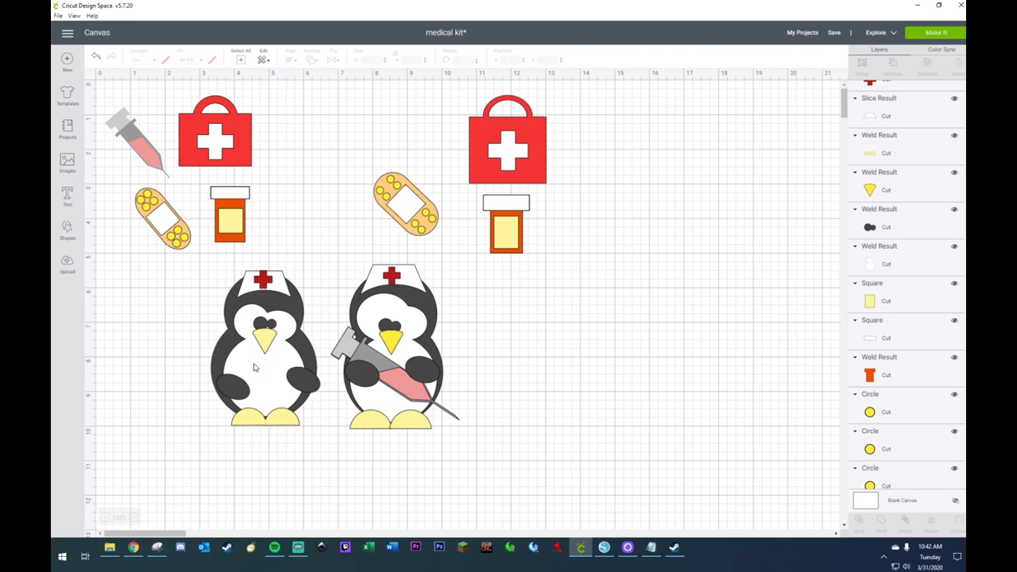
click(340, 347)
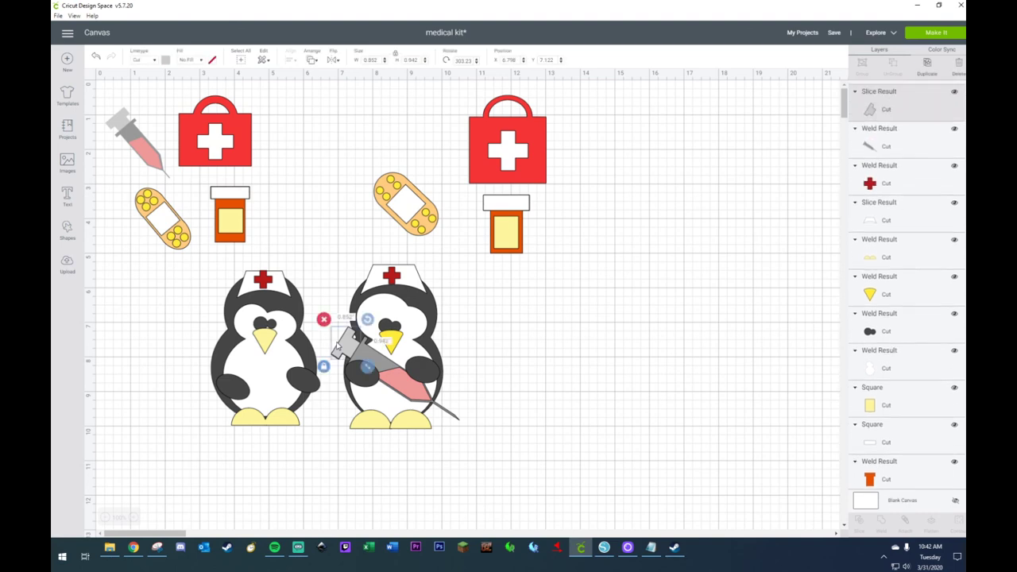
click(556, 350)
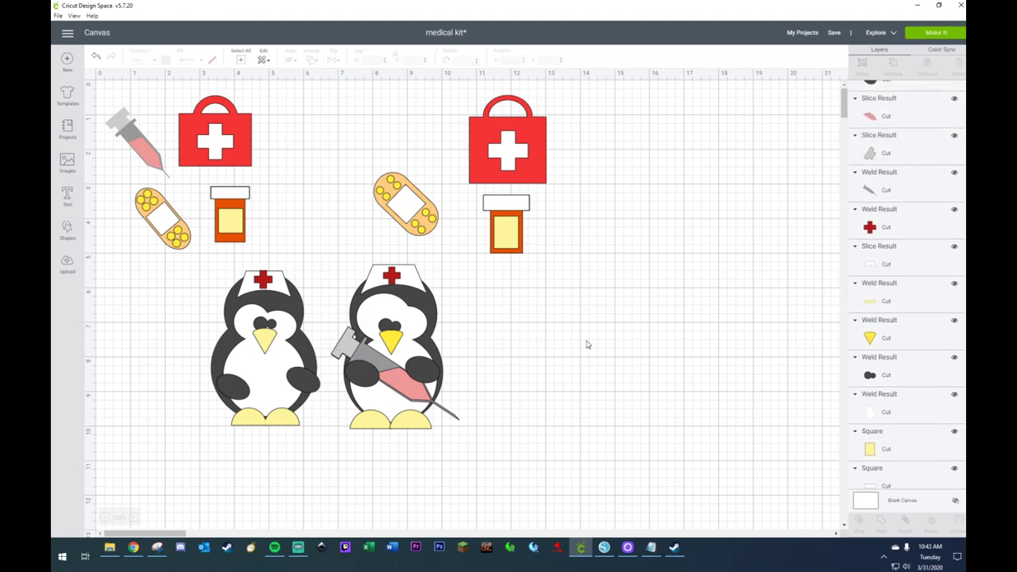
click(348, 342)
shift+click(445, 406)
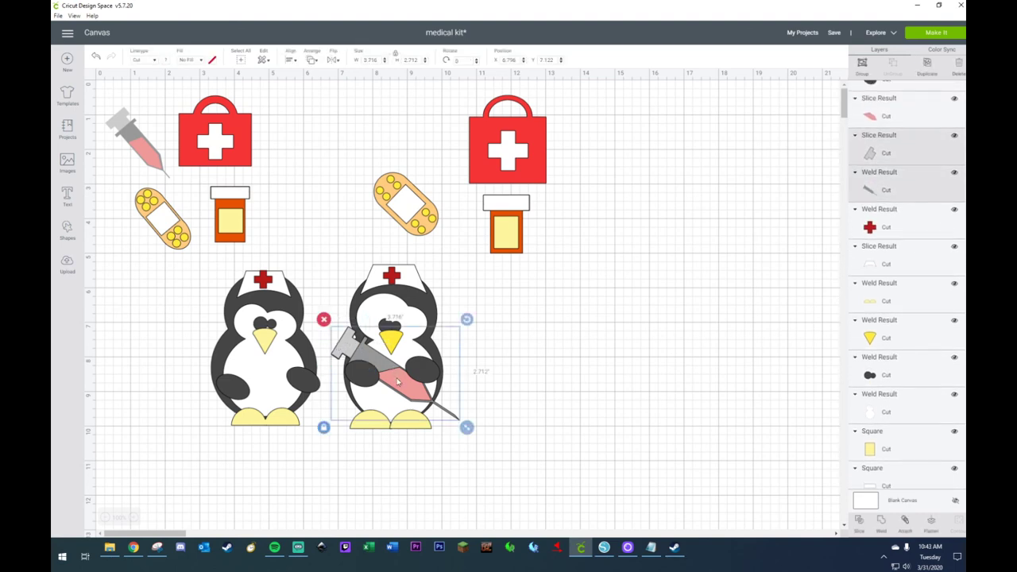
shift+click(410, 381)
drag(430, 372, 399, 142)
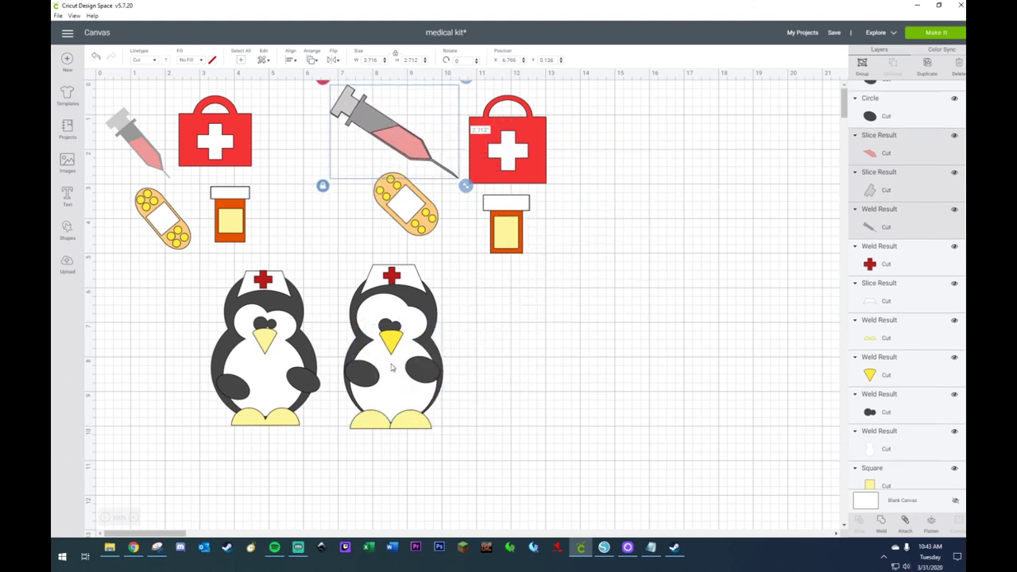
drag(334, 267, 448, 439)
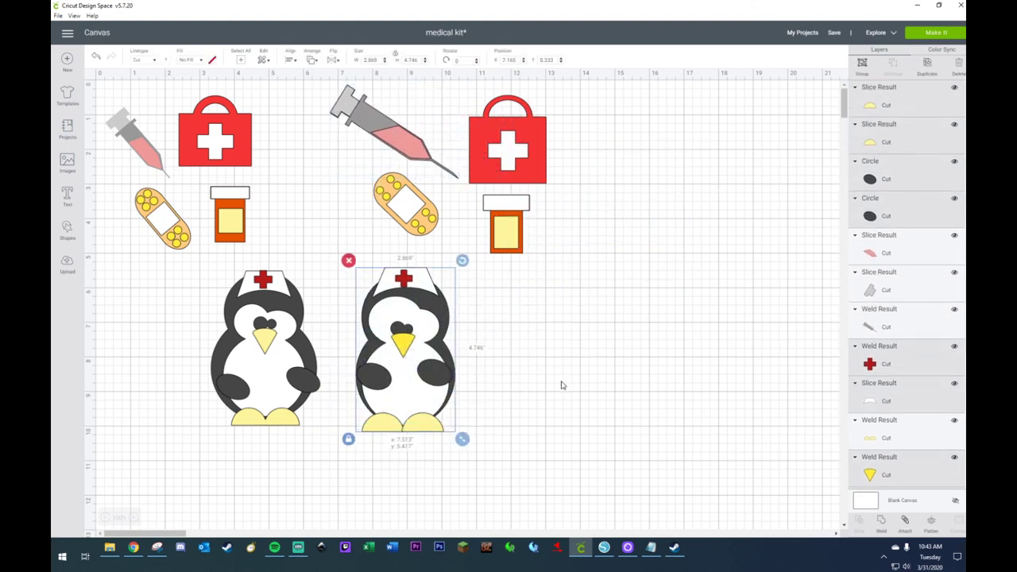
drag(415, 374, 703, 370)
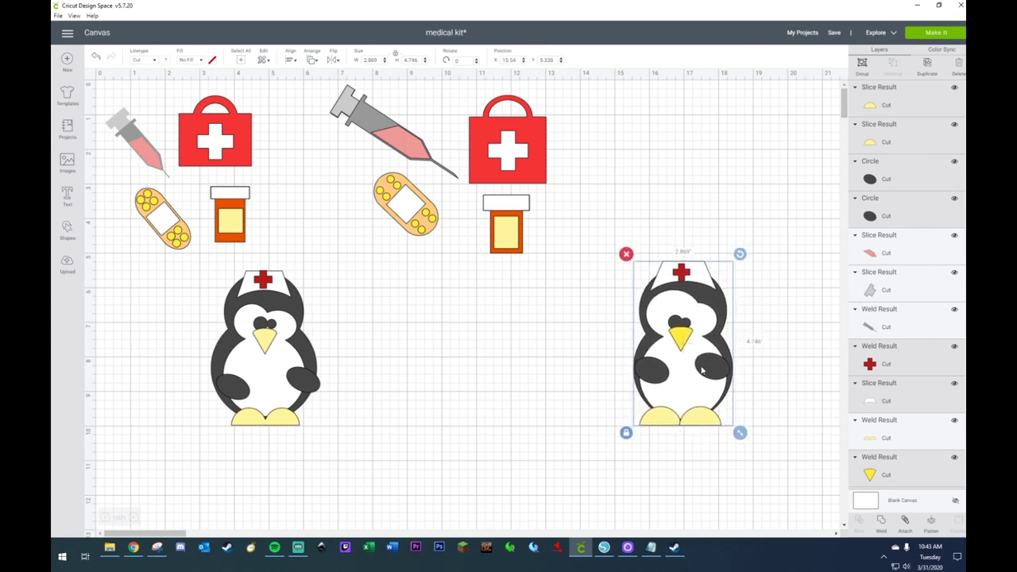
- Weld the new penguin's two pale yellow feet into a single shape
click(625, 419)
click(676, 423)
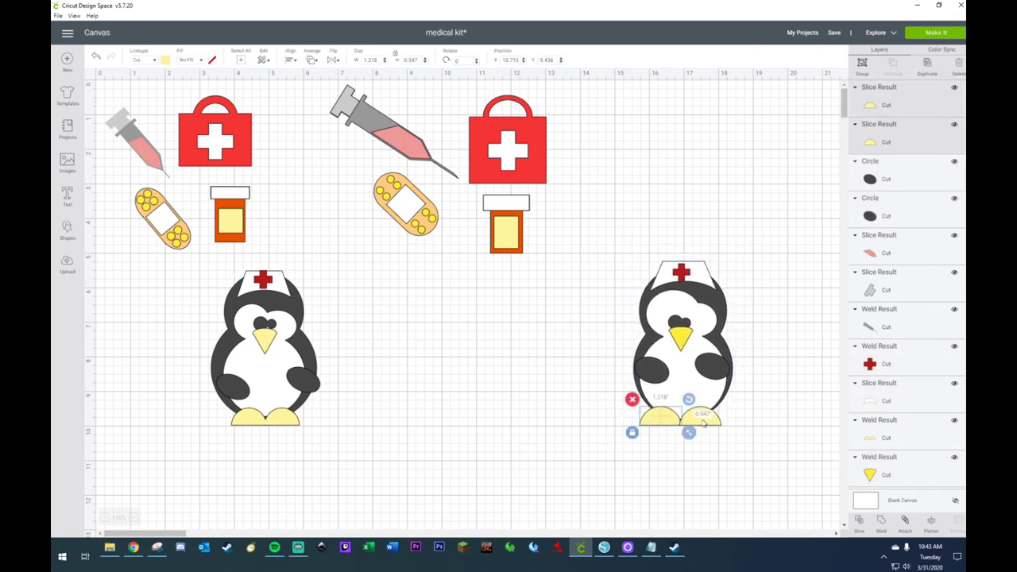
shift+click(703, 417)
right_click(704, 411)
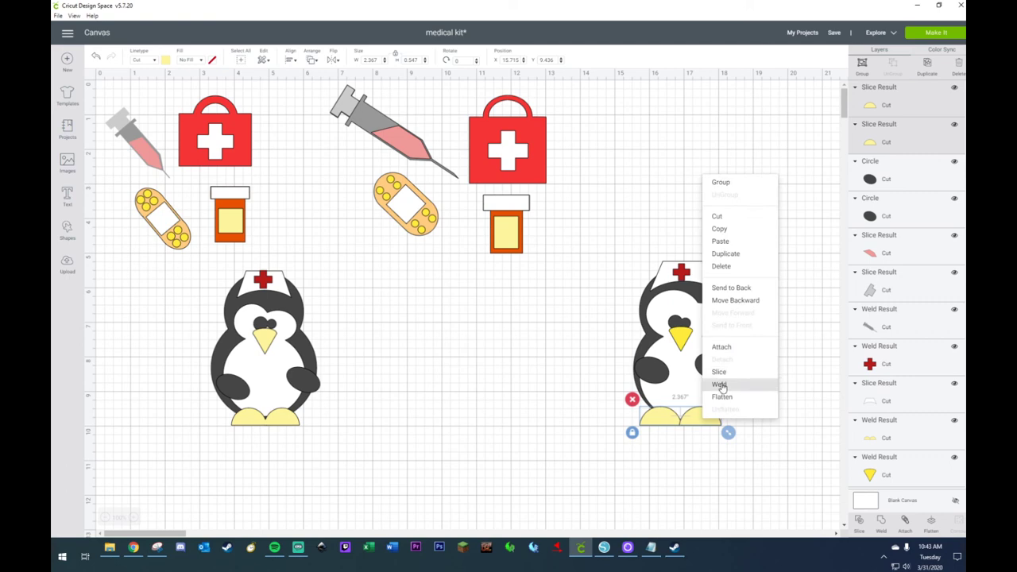
click(720, 383)
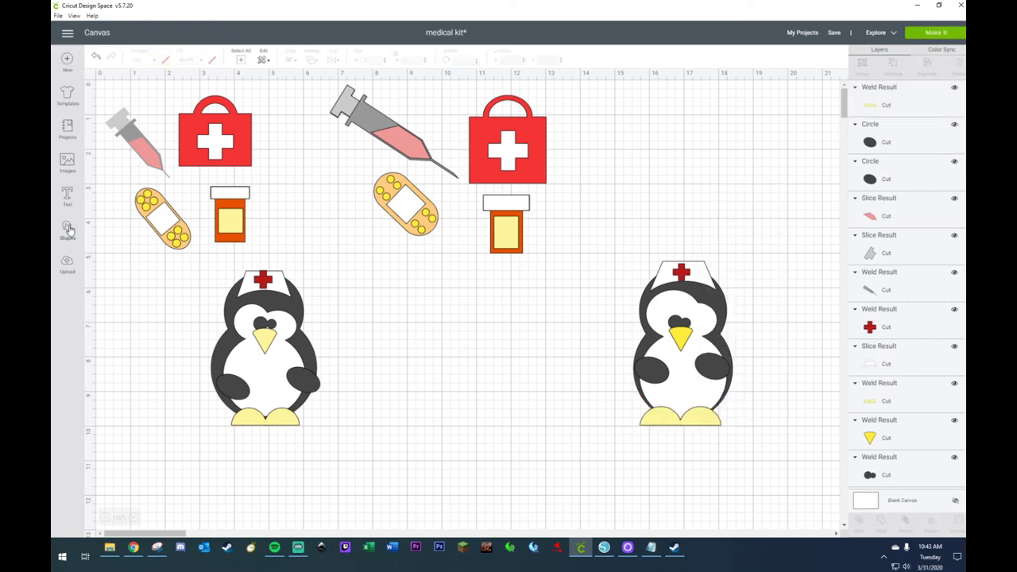
- Place a copy of the new penguin's dark body between the two penguins and lay a copy of its white face and belly shape on it
click(651, 342)
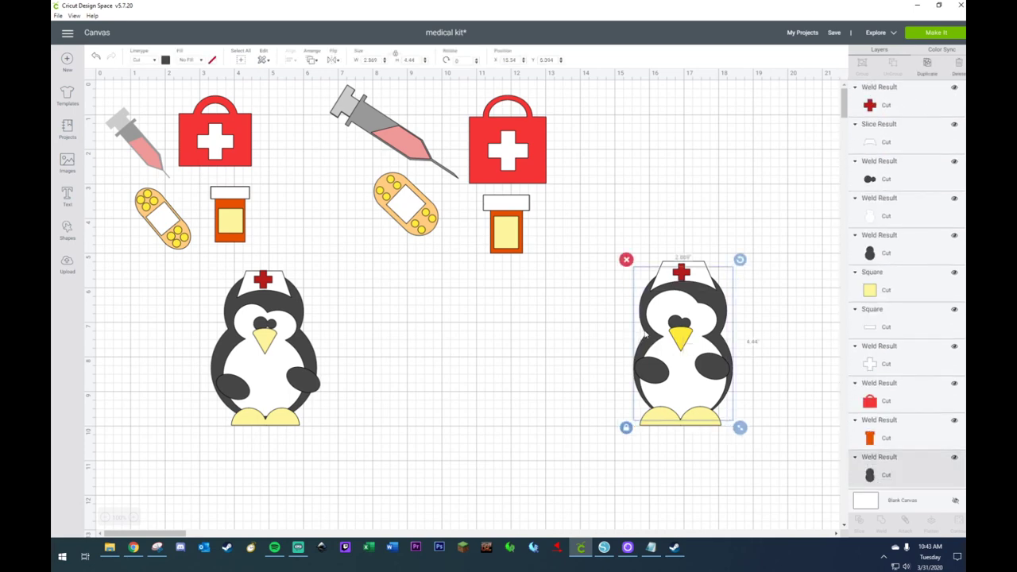
drag(675, 356, 514, 355)
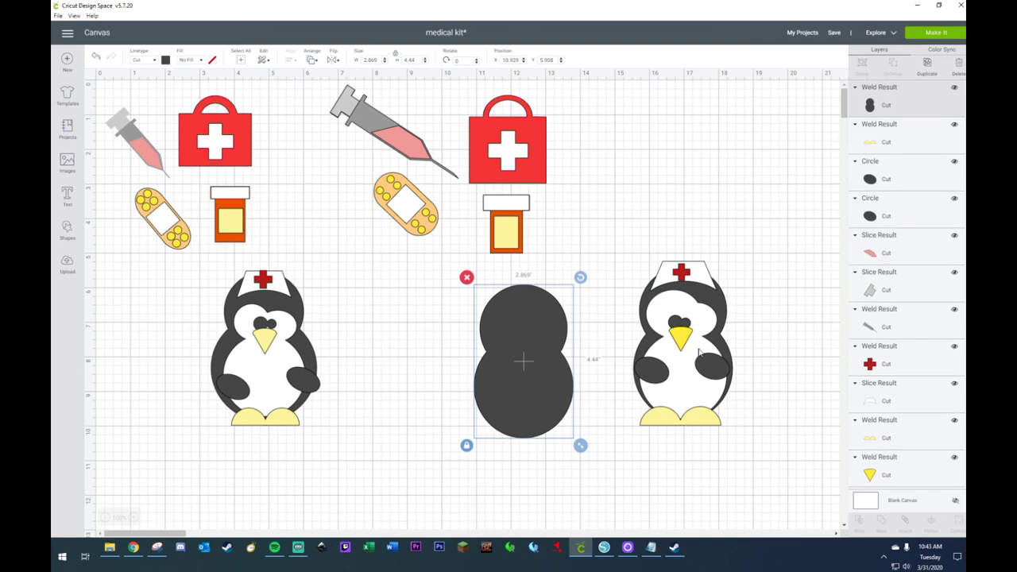
click(676, 358)
drag(675, 358, 504, 371)
click(439, 329)
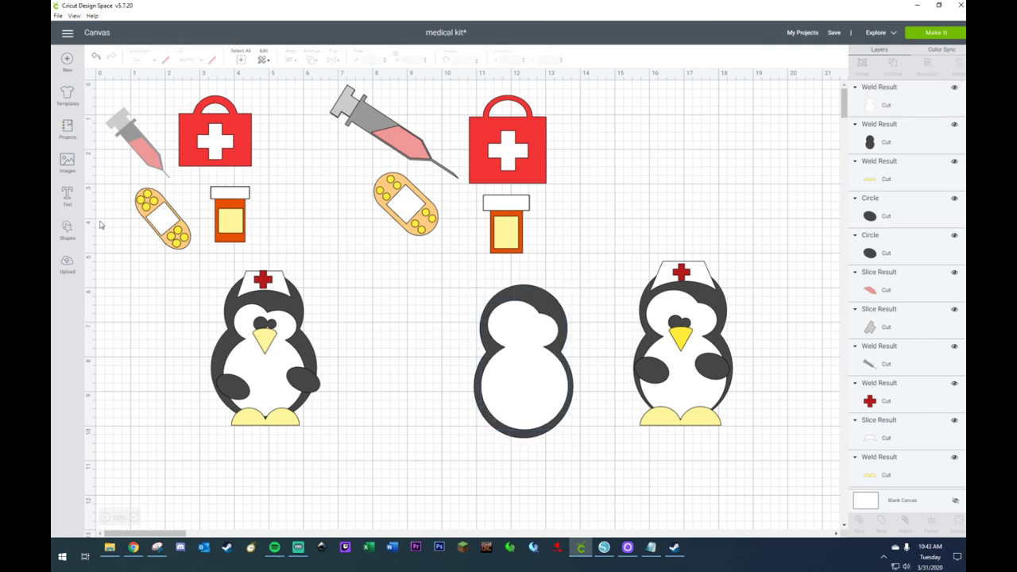
- Add a square over the left half of the copied body's lower part and rotate it to about 2.95°
click(66, 231)
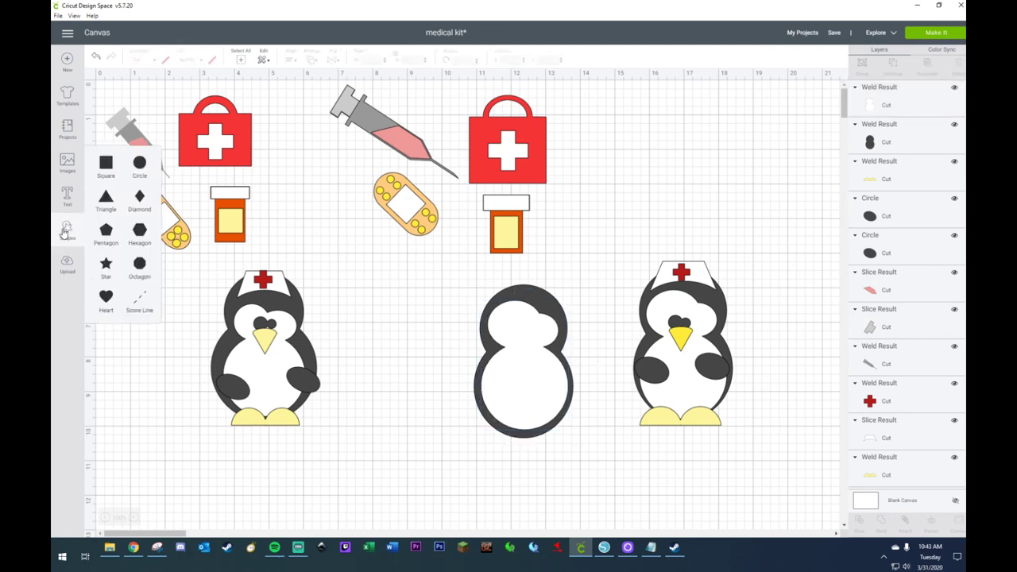
click(114, 174)
drag(335, 312, 530, 439)
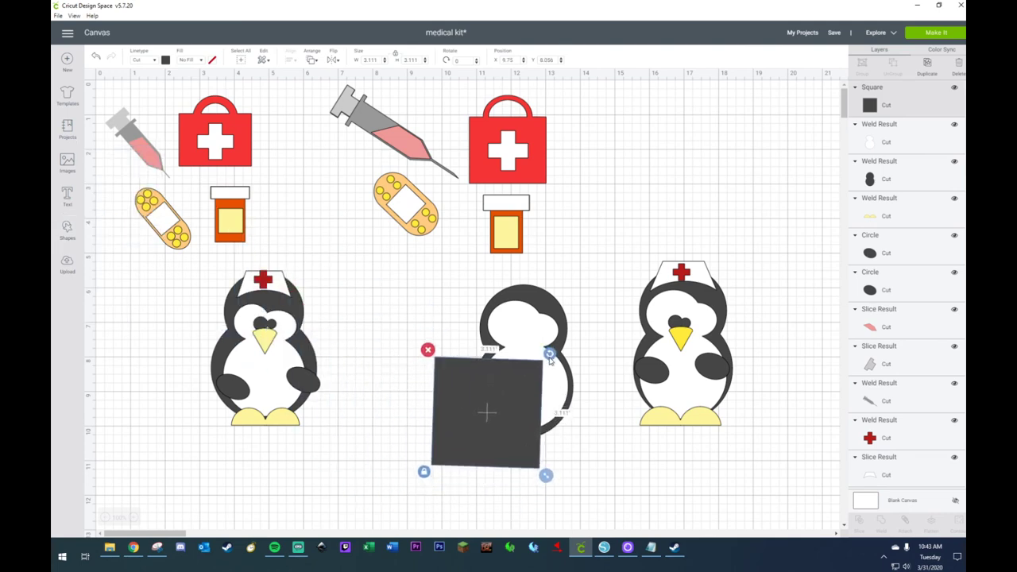
drag(549, 356, 569, 392)
drag(493, 396, 470, 393)
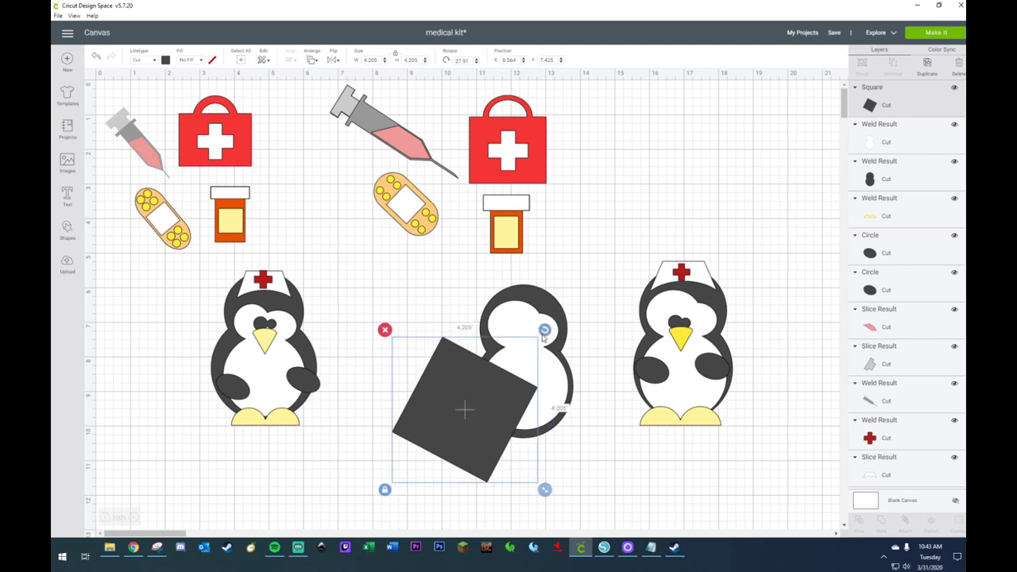
drag(544, 337, 443, 322)
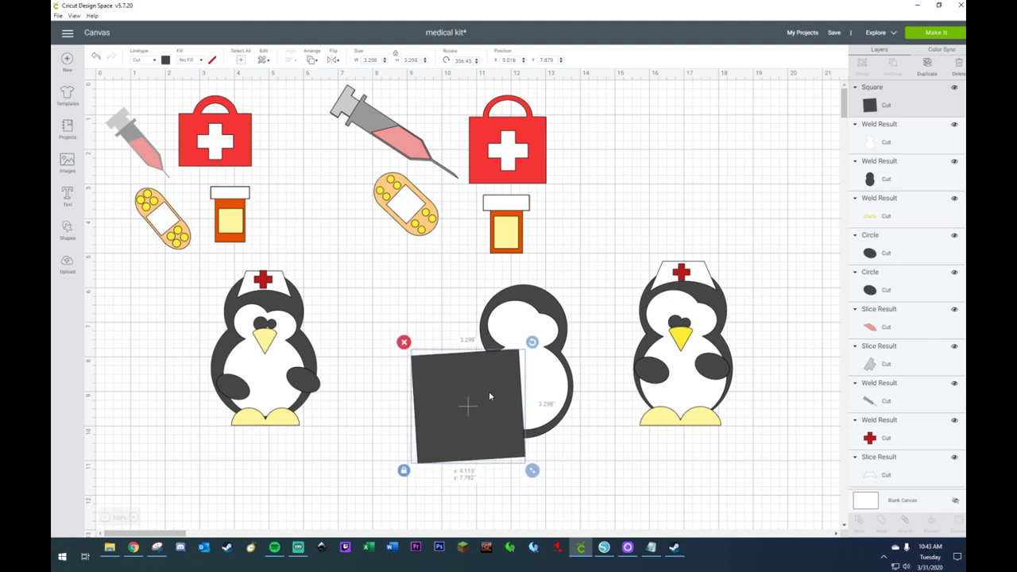
drag(533, 342, 552, 359)
- Duplicate the tilted square, rotate the copy to about 355.33° and place it over the right half of the body, leaving a narrow gap
drag(484, 379, 604, 394)
key(ctrl+d)
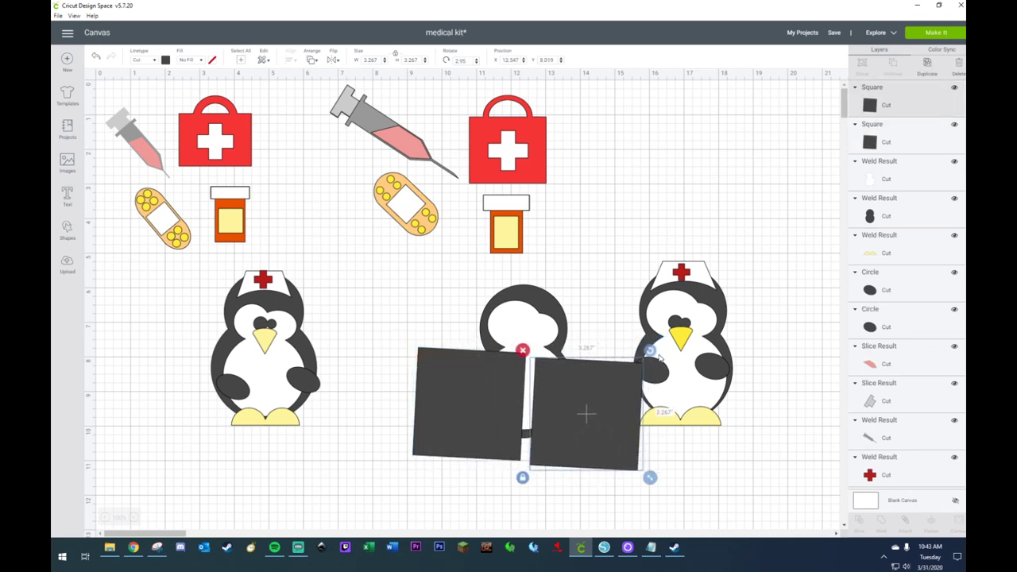
drag(658, 357, 650, 344)
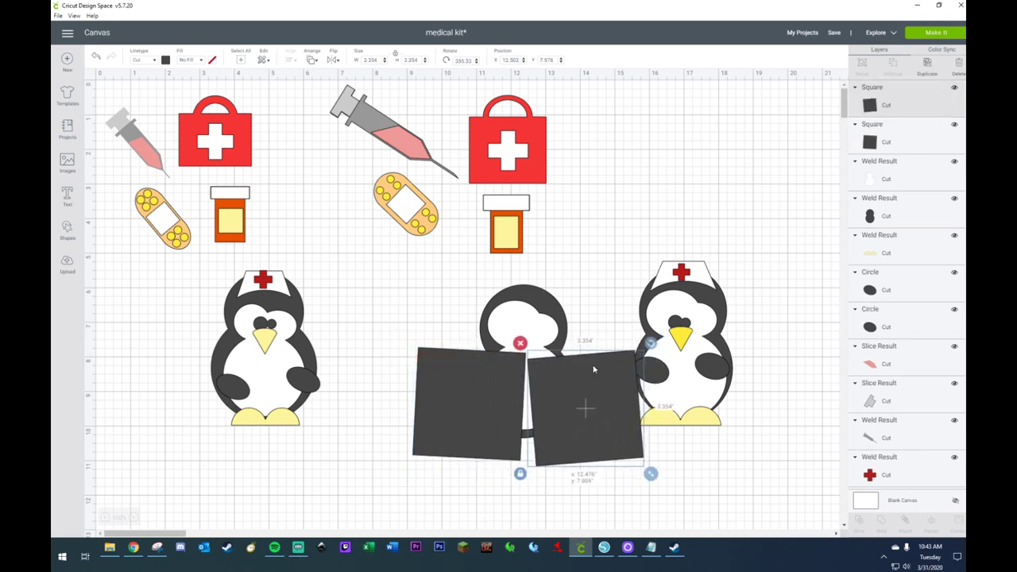
drag(593, 369, 593, 364)
- Weld the two tilted squares into one shape
click(512, 373)
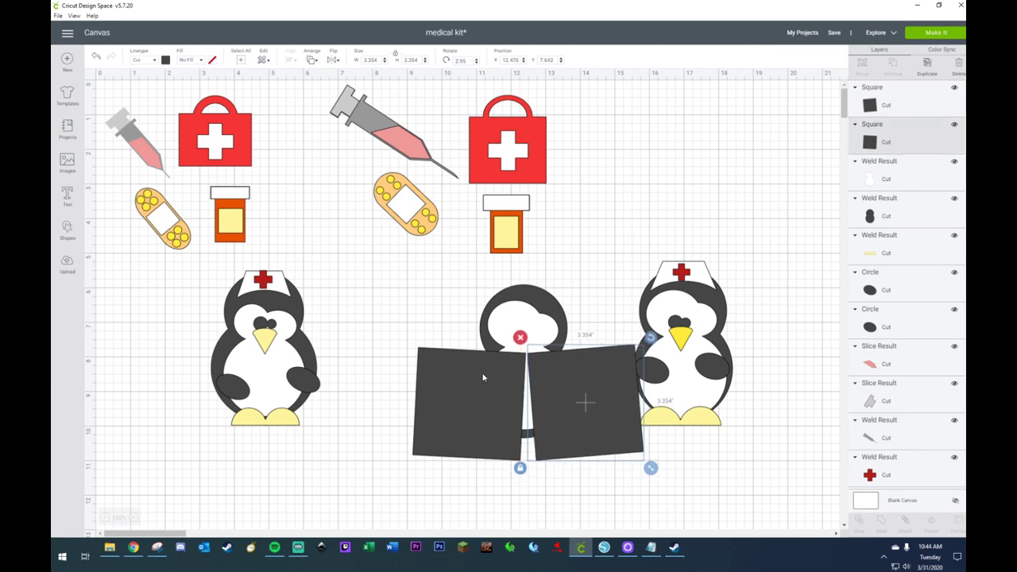
shift+click(554, 375)
right_click(554, 376)
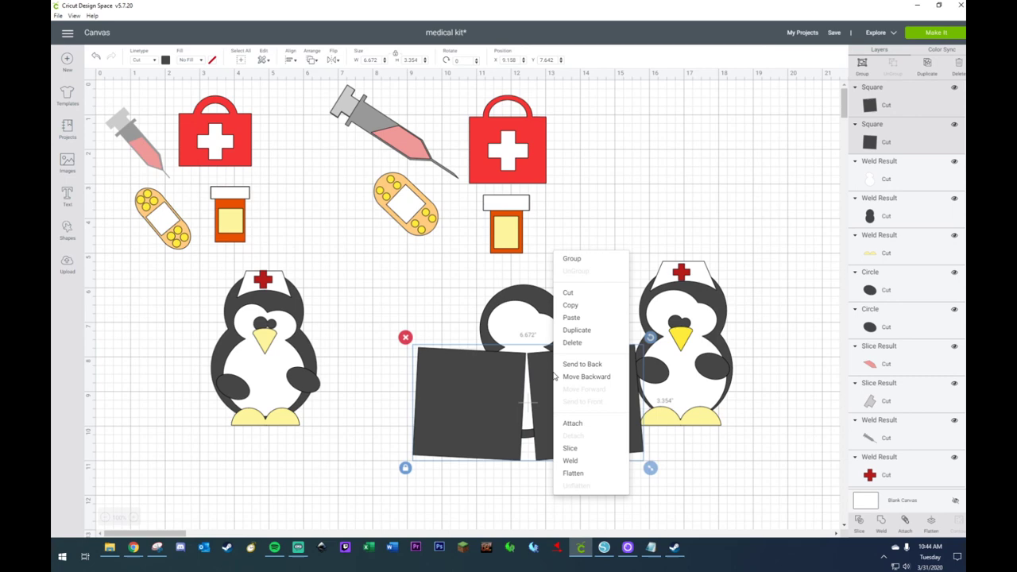
click(566, 464)
- Slice the copied dark body with the welded squares
click(490, 404)
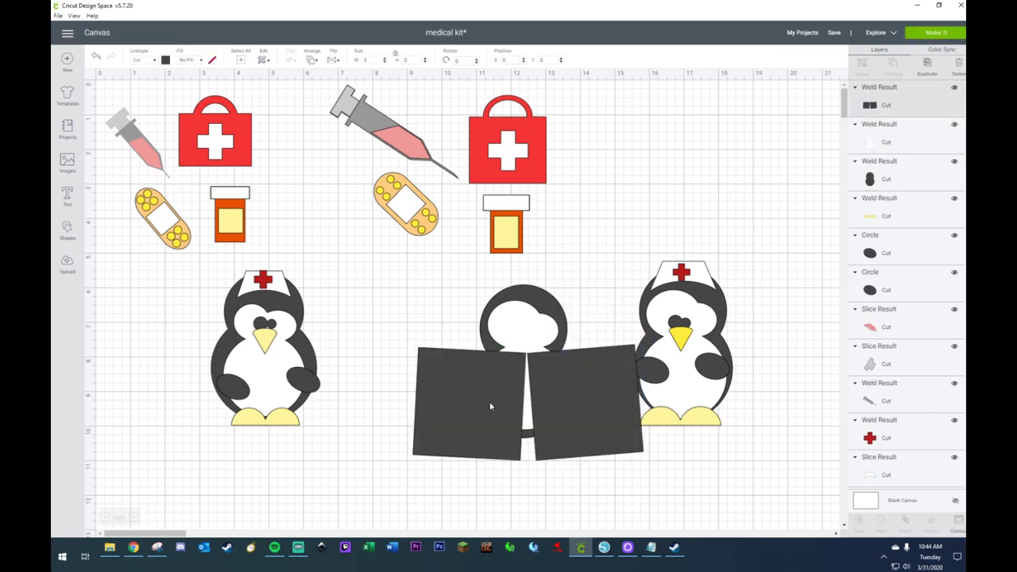
shift+click(535, 294)
right_click(536, 293)
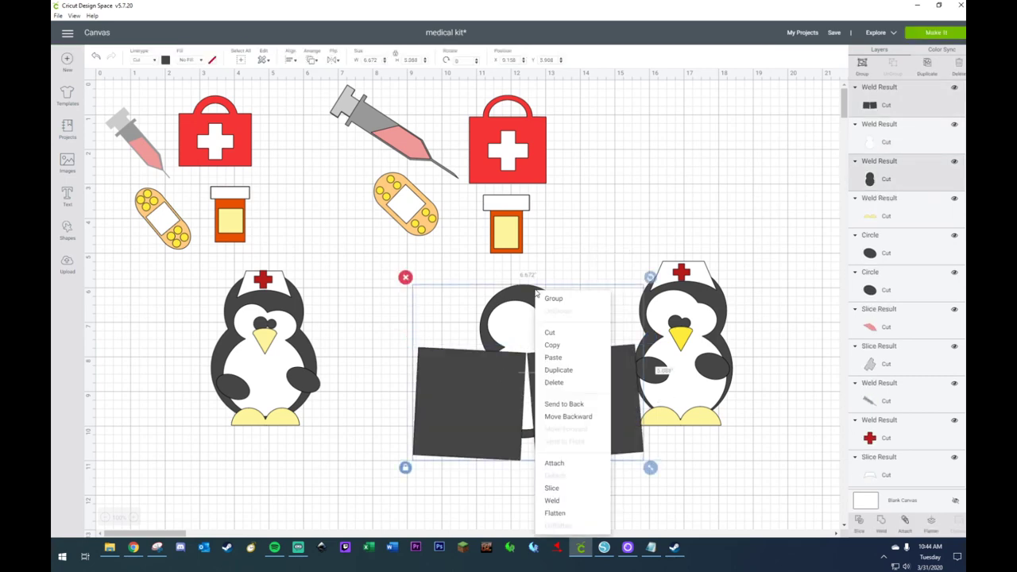
click(555, 488)
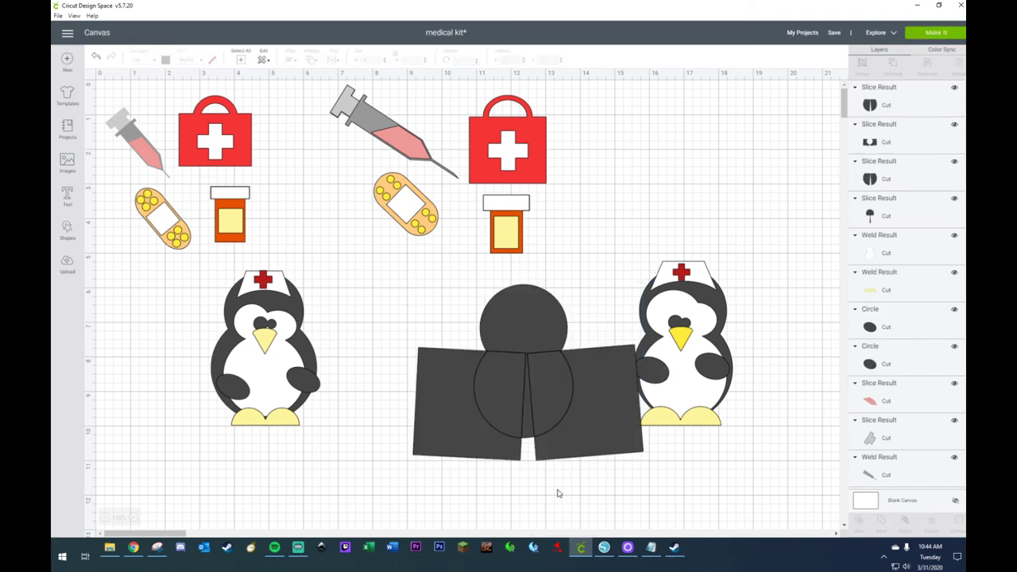
- Keep one two-panel slice piece, delete the remaining slice pieces and white shape, and place the kept piece between the penguins
drag(487, 391, 663, 158)
drag(455, 309, 534, 440)
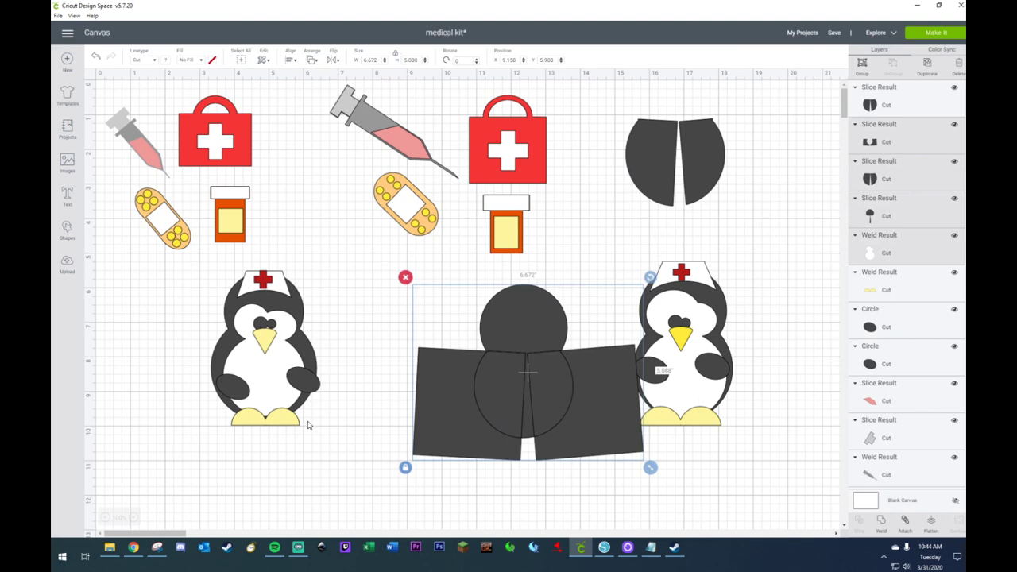
key(Delete)
click(670, 133)
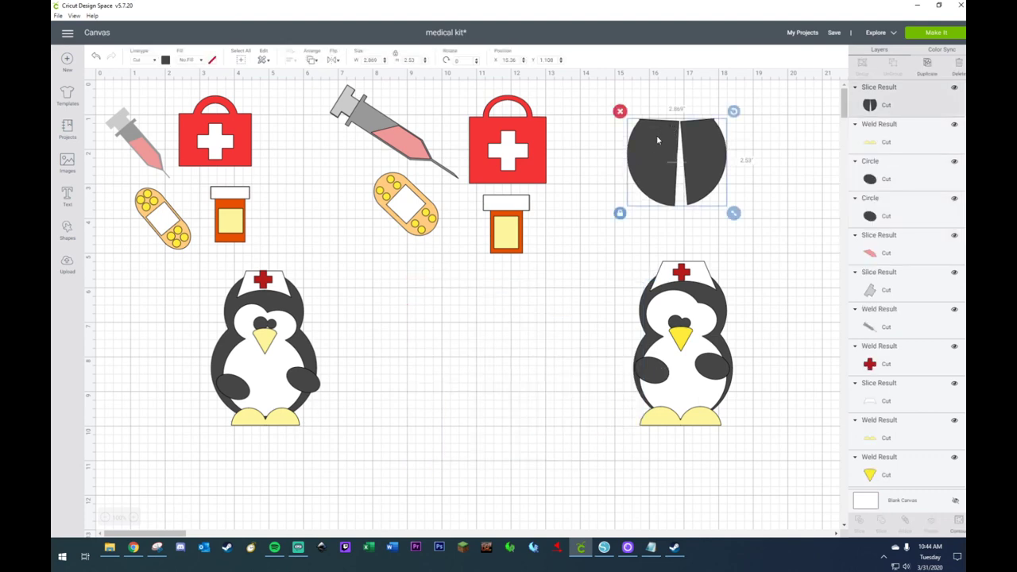
drag(658, 140, 490, 349)
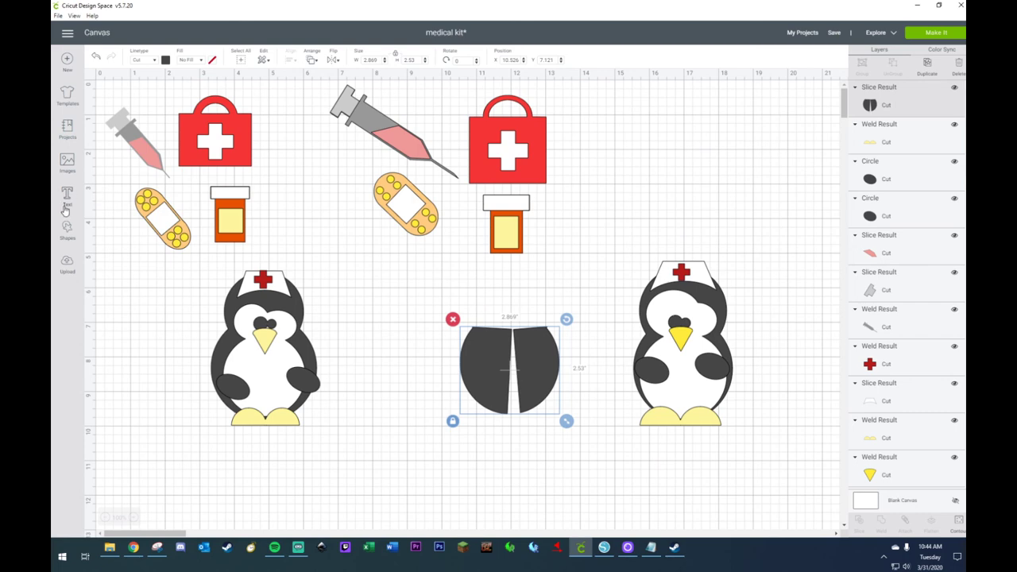
- Add a square, flatten it into a narrow strip, tilt it about 2.15° and lay it along the left panel's top edge
click(67, 230)
click(106, 163)
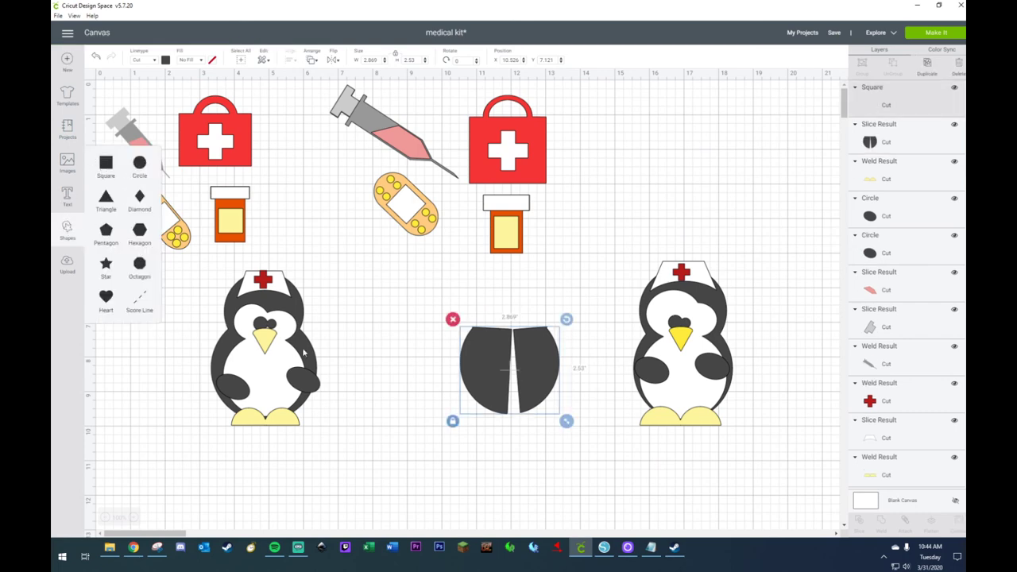
drag(280, 298, 375, 348)
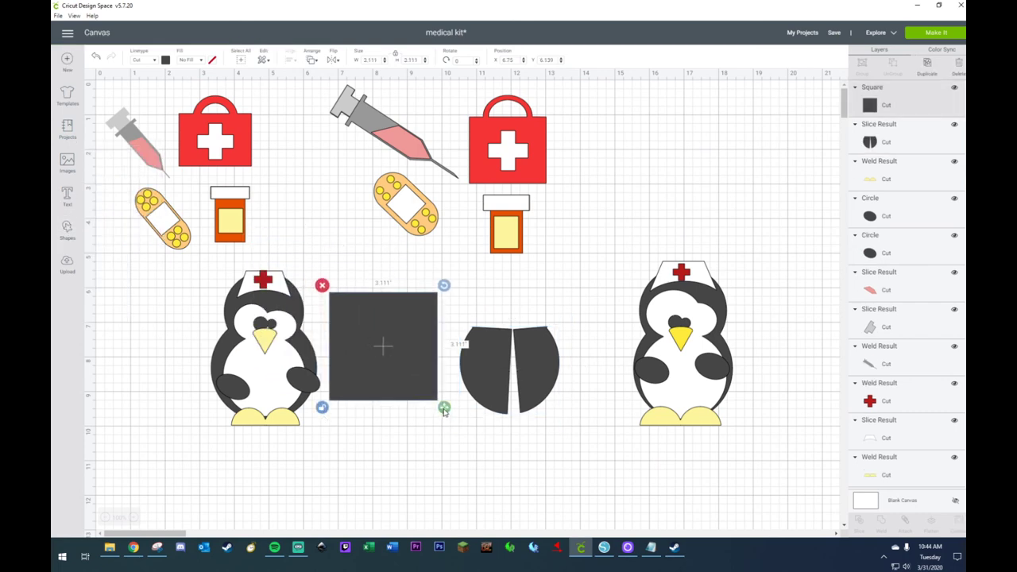
drag(443, 407, 416, 326)
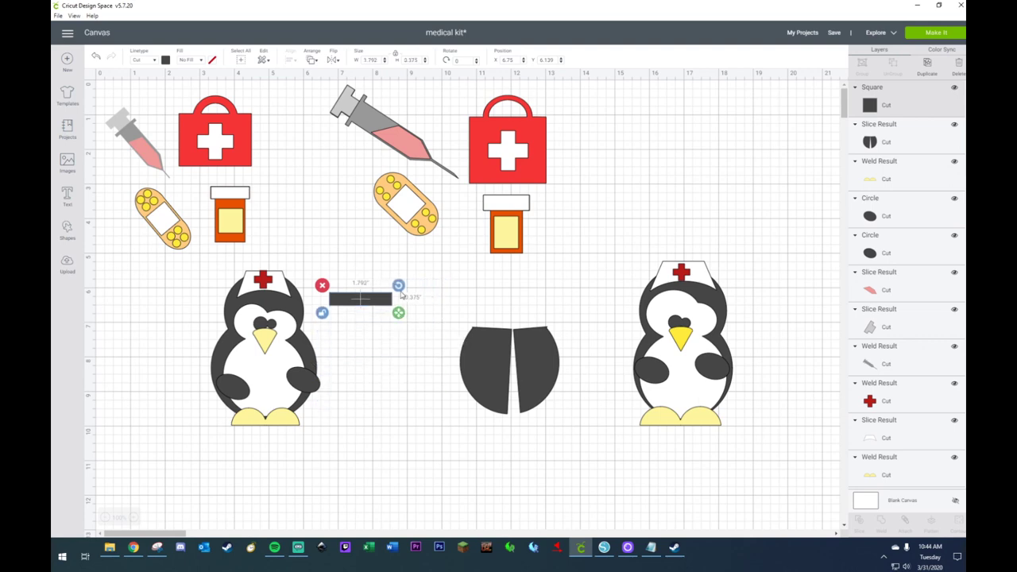
drag(416, 284, 516, 315)
drag(518, 351, 493, 332)
key(ctrl+v)
key(ctrl+v)
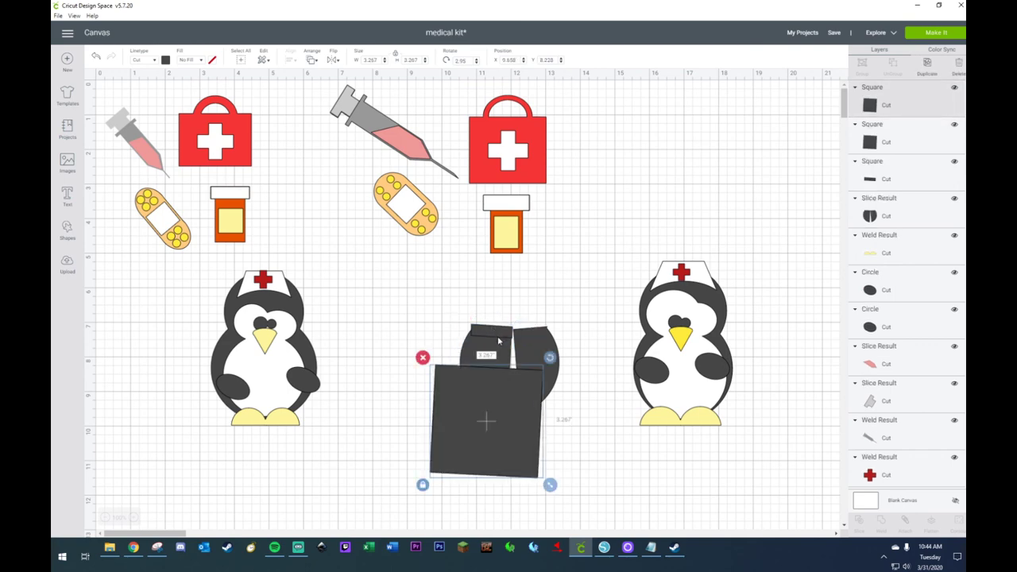
key(Delete)
click(493, 401)
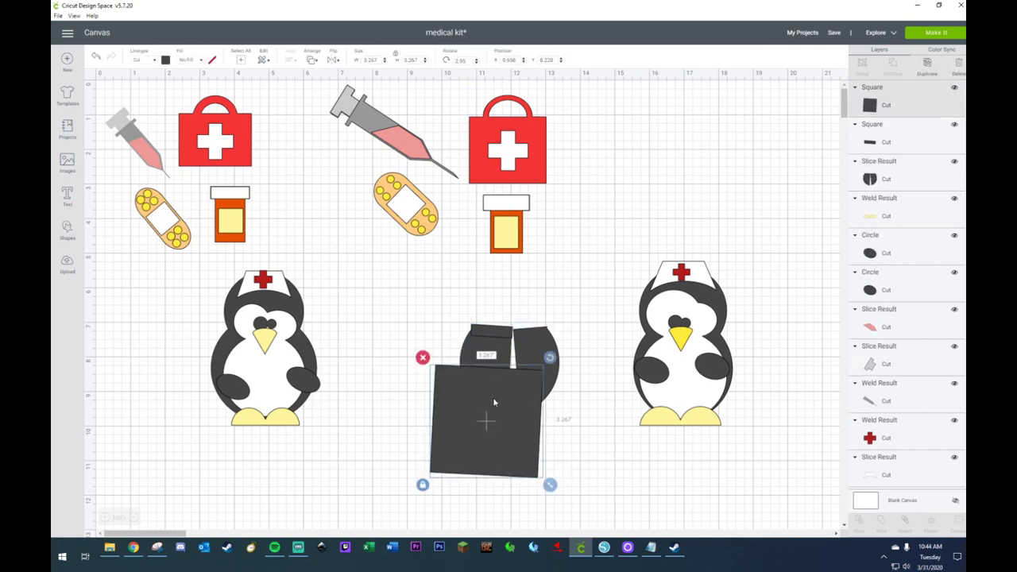
key(Delete)
- Duplicate the narrow strip, rotate the copy to about 348.78° and lay it along the right panel's top edge
click(493, 336)
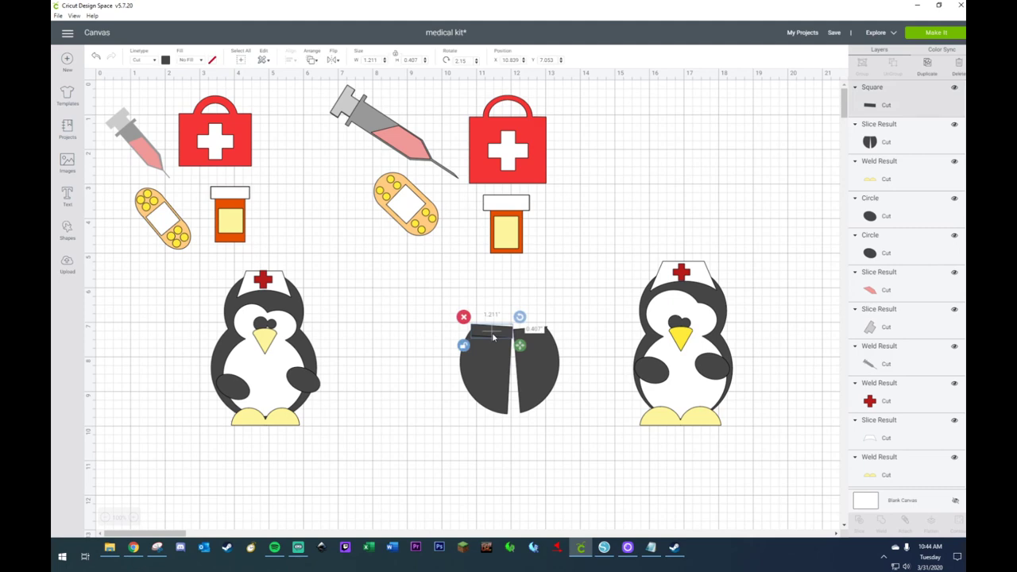
key(ctrl+d)
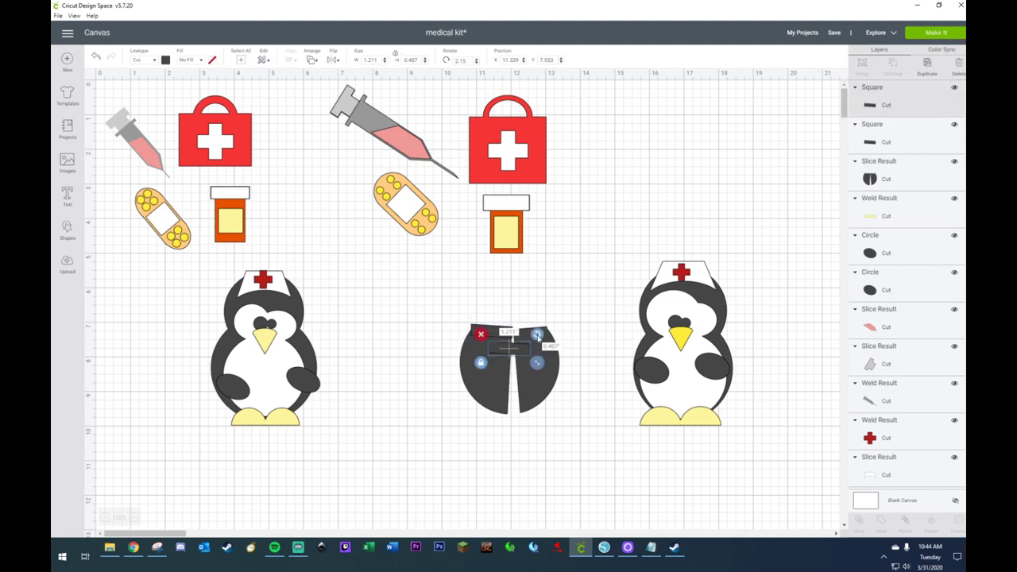
mouse_move(537, 330)
mouse_down()
mouse_move(530, 322)
mouse_move(537, 335)
mouse_move(562, 316)
mouse_move(553, 327)
mouse_up()
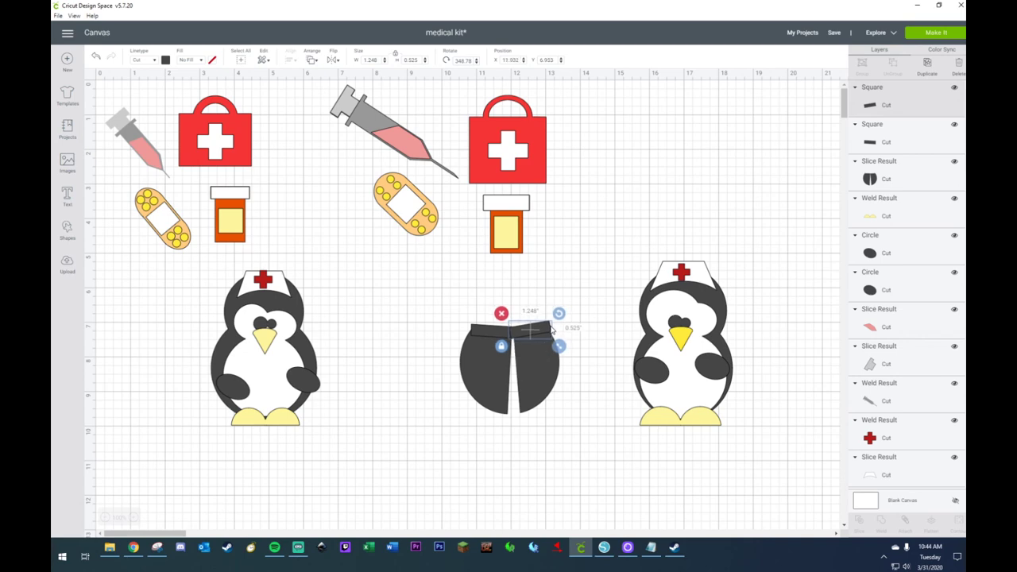
- Recolor the two-panel garment and both strips along its top edge light green
click(546, 283)
drag(445, 304, 579, 436)
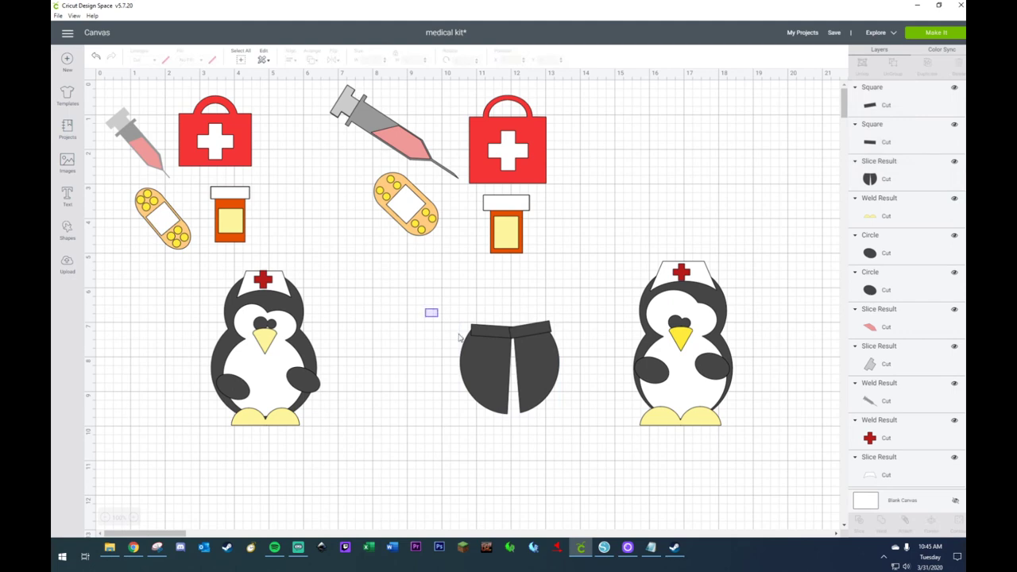
drag(427, 309, 567, 419)
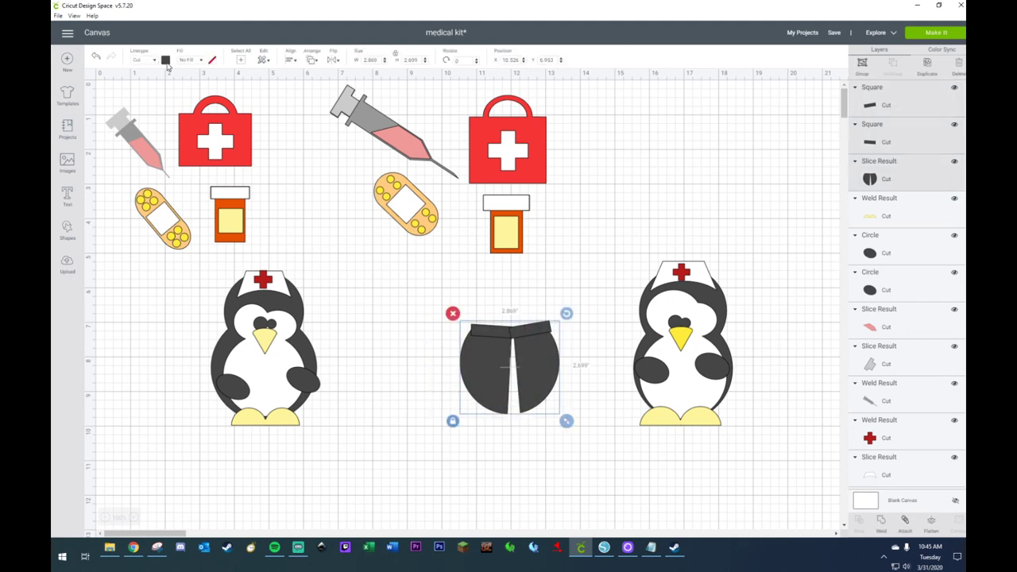
click(166, 61)
click(223, 107)
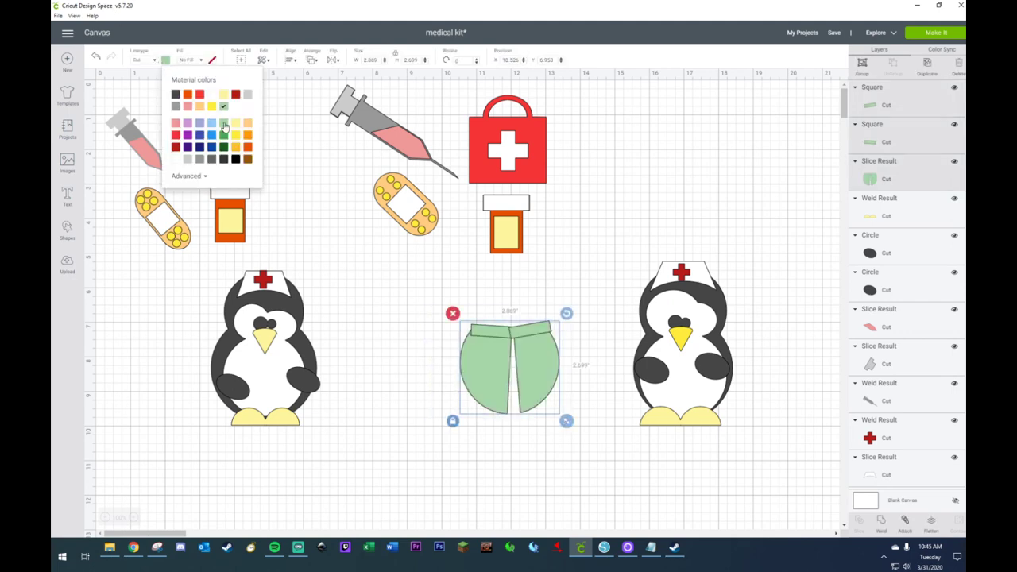
click(450, 329)
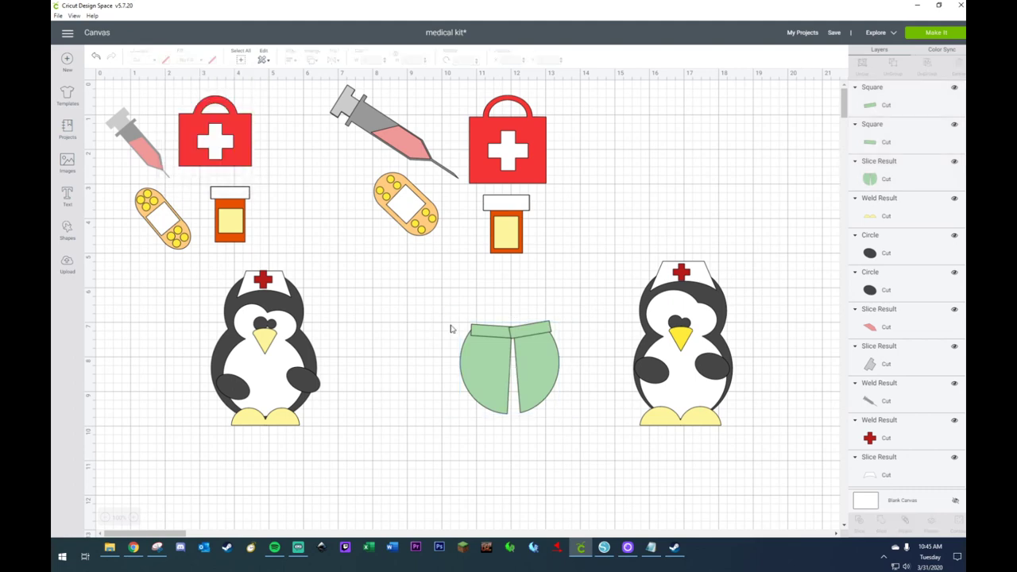
- Weld the two narrow strips into a single collar along the garment's top edge
click(492, 333)
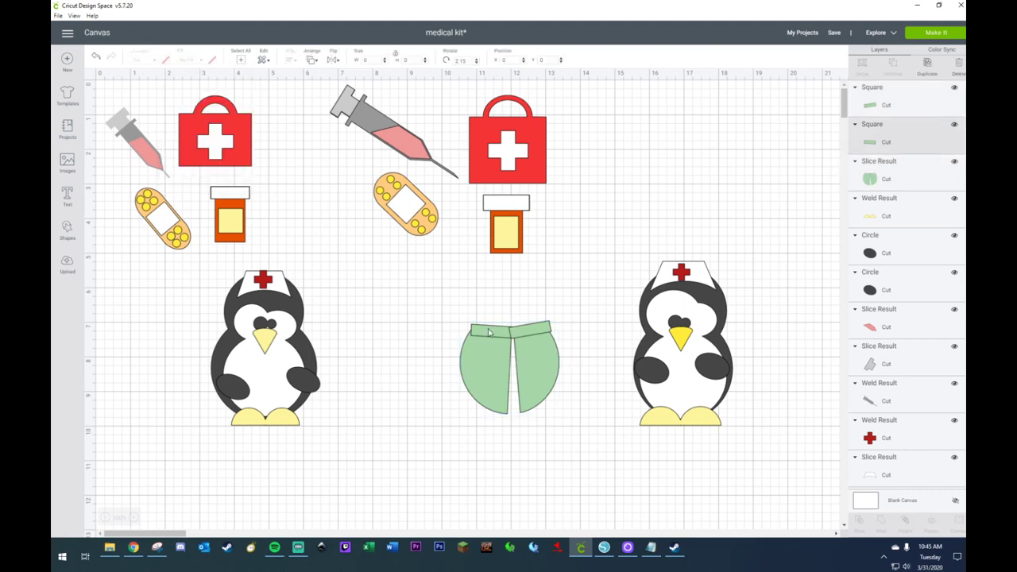
click(546, 328)
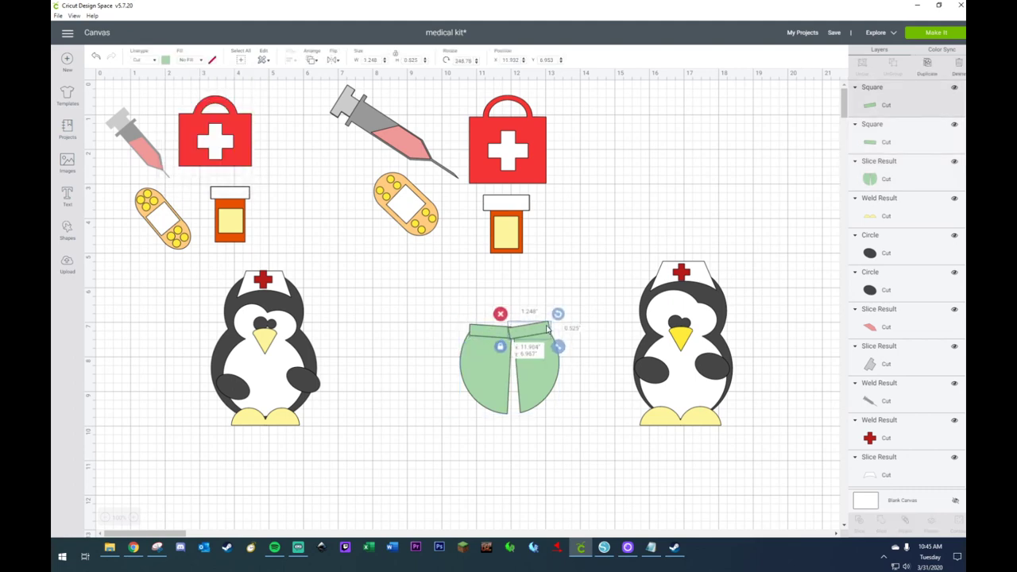
shift+click(502, 337)
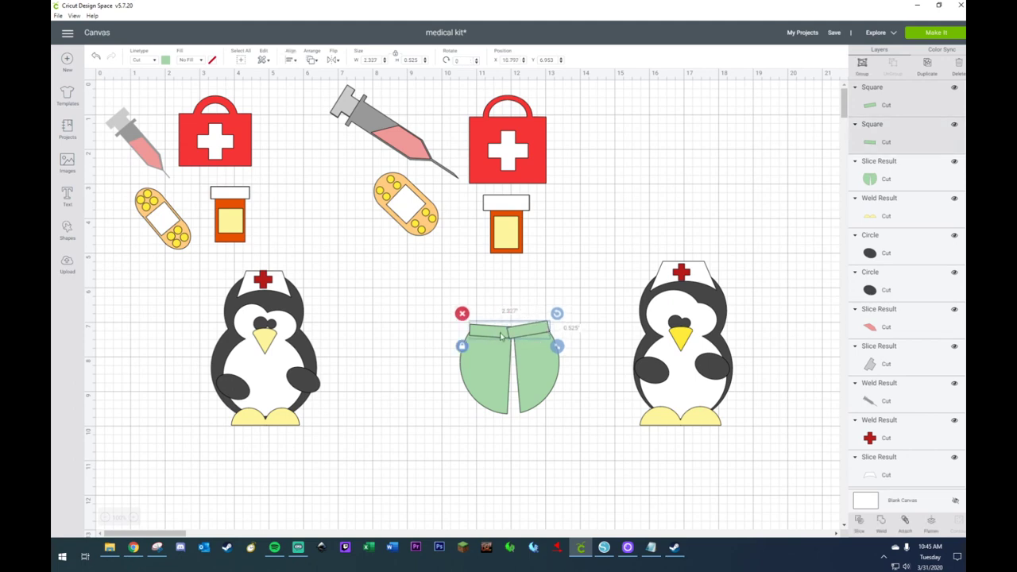
right_click(526, 336)
click(549, 421)
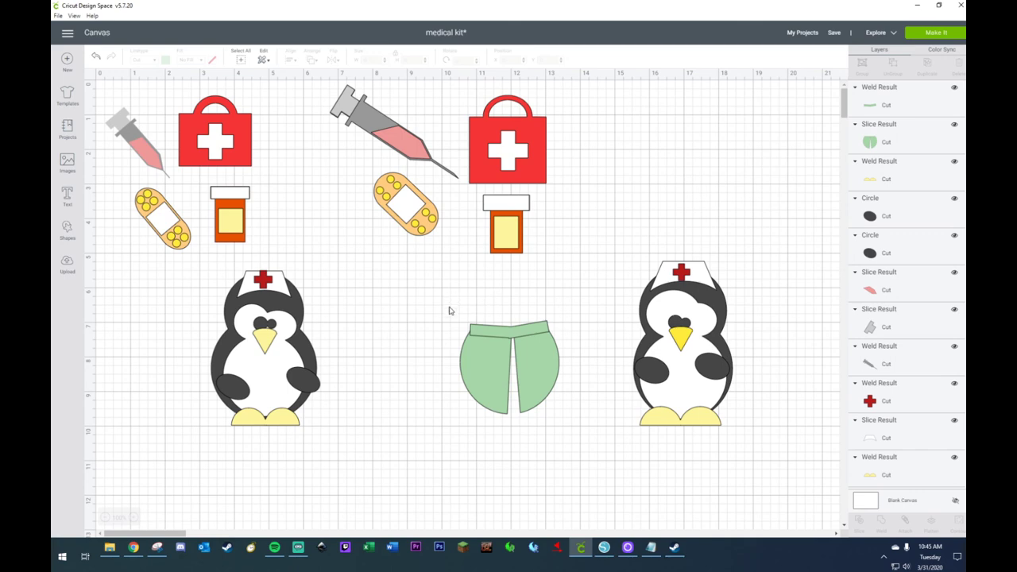
- Shift the green garment slightly lower, and send the right-hand penguin's flippers, beak and feet to the front
drag(449, 311, 539, 431)
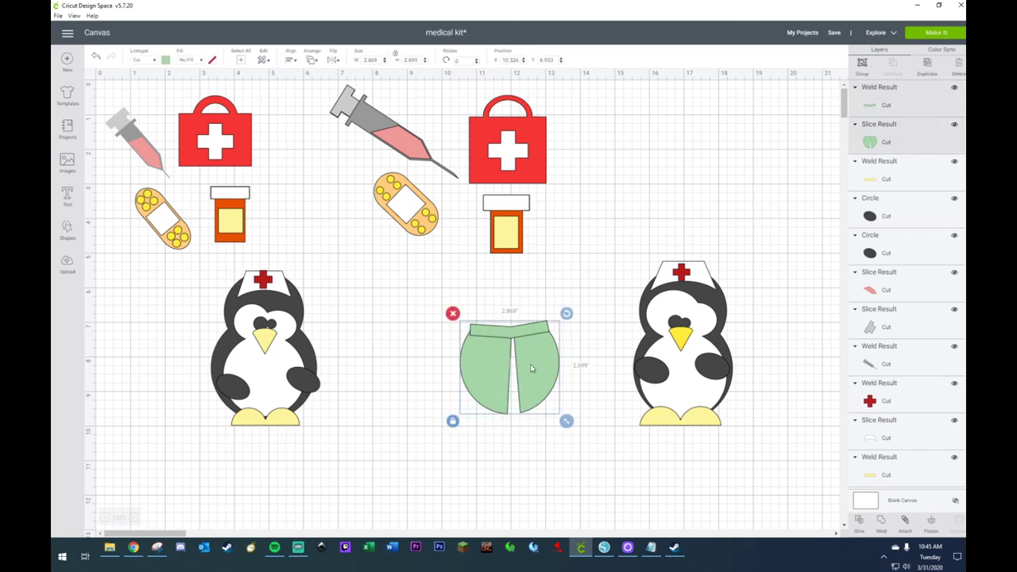
drag(531, 368, 525, 402)
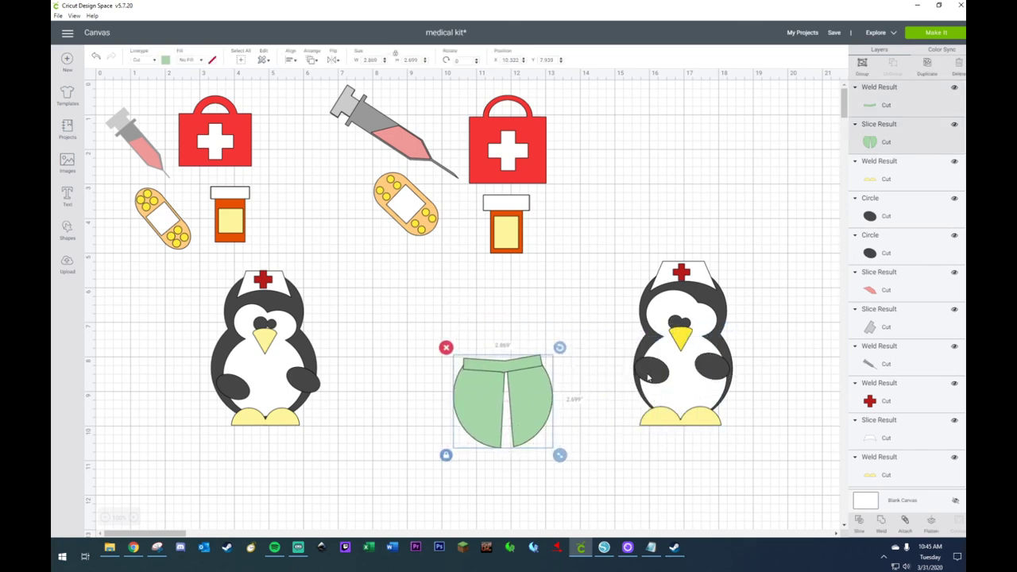
click(648, 379)
shift+click(711, 367)
shift+click(682, 338)
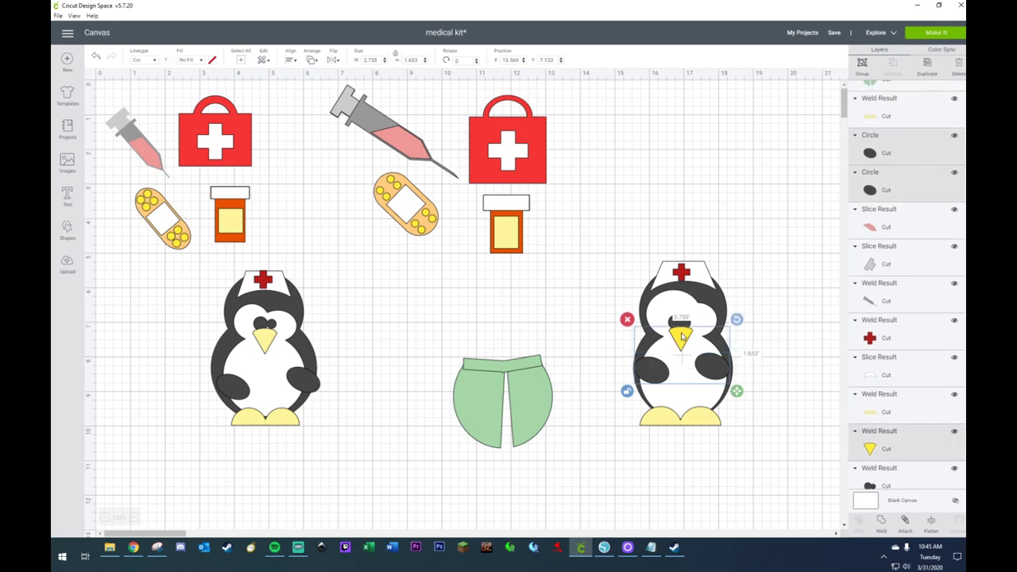
shift+click(691, 422)
right_click(690, 422)
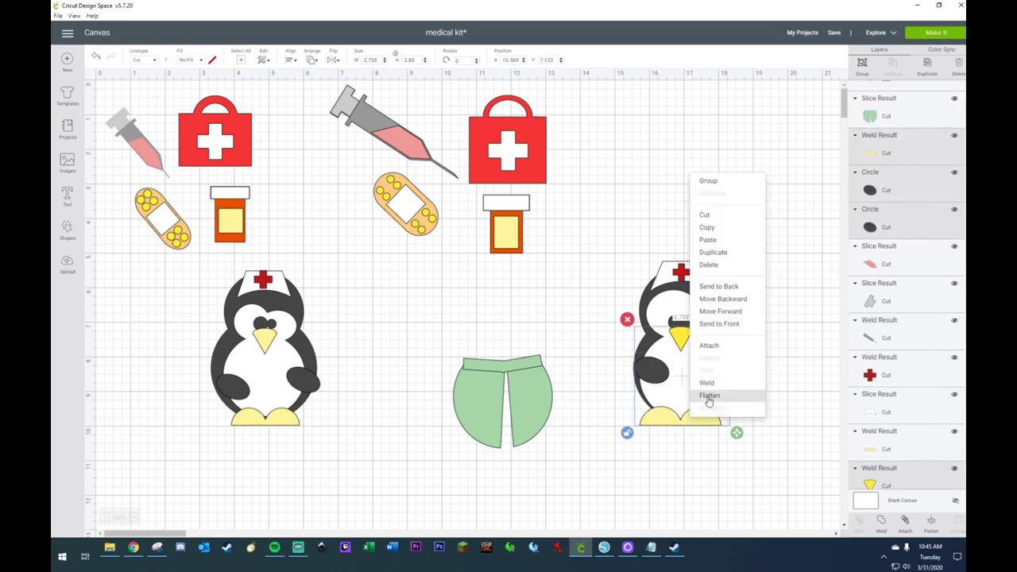
click(712, 323)
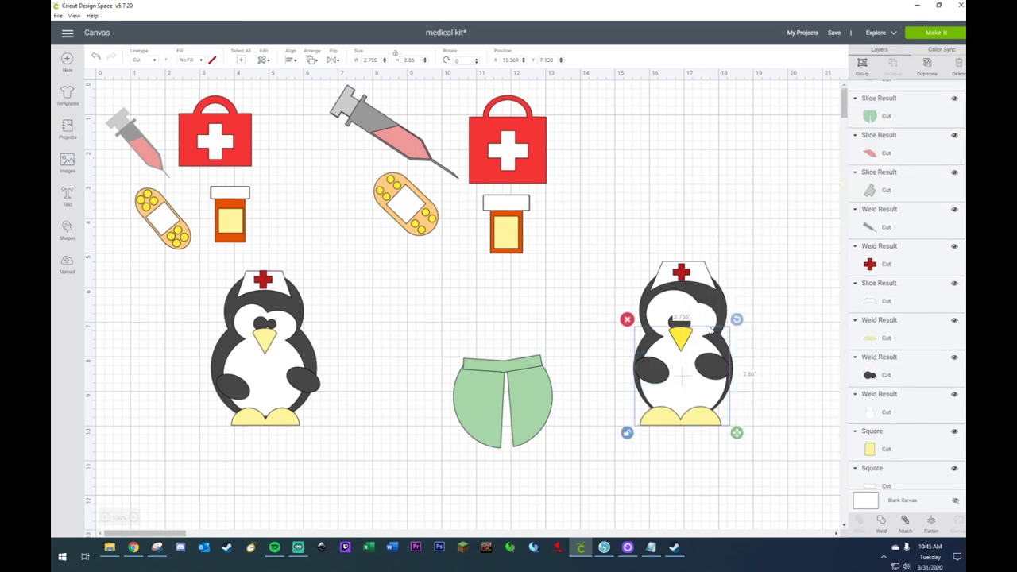
- Lay the green garment over the right-hand penguin and align its panels and collar with the body outline
click(451, 344)
drag(445, 334, 714, 396)
click(652, 370)
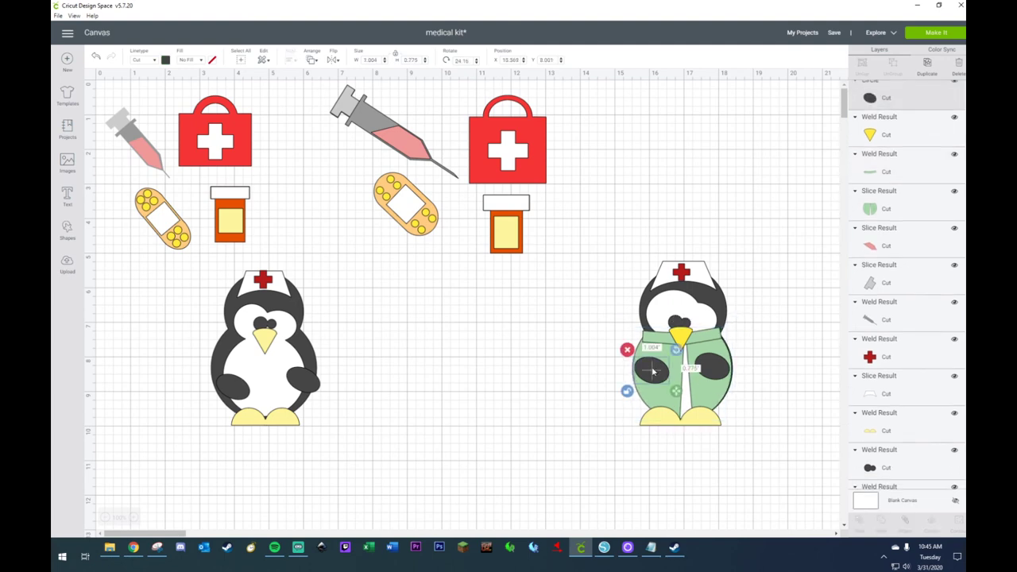
click(724, 352)
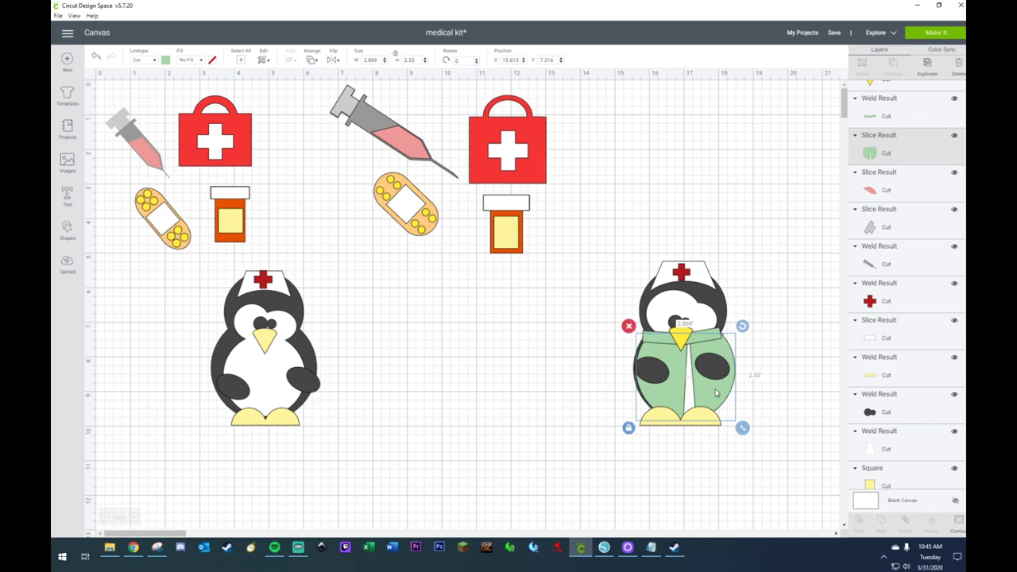
drag(715, 392, 713, 392)
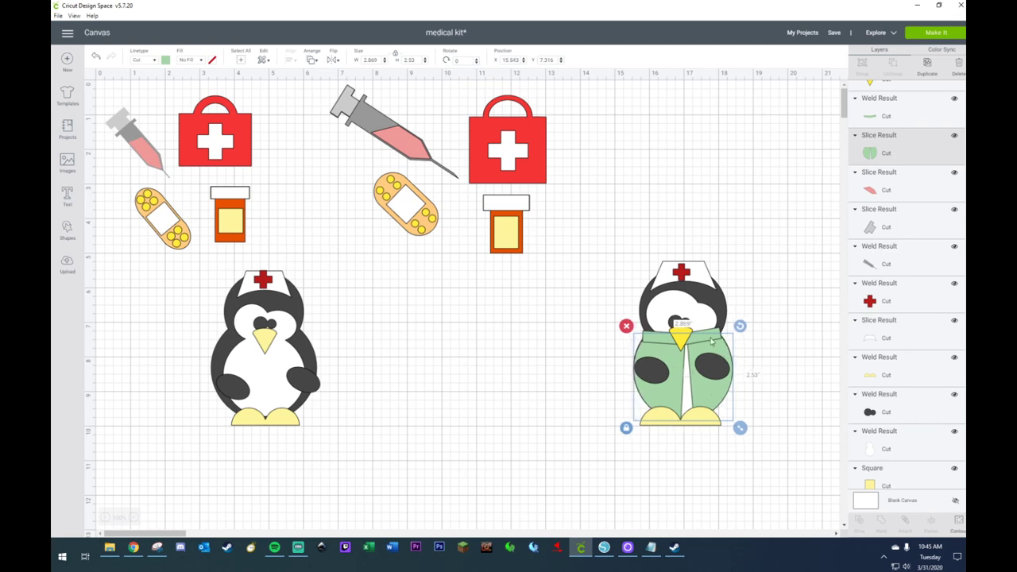
drag(712, 342, 712, 343)
click(770, 350)
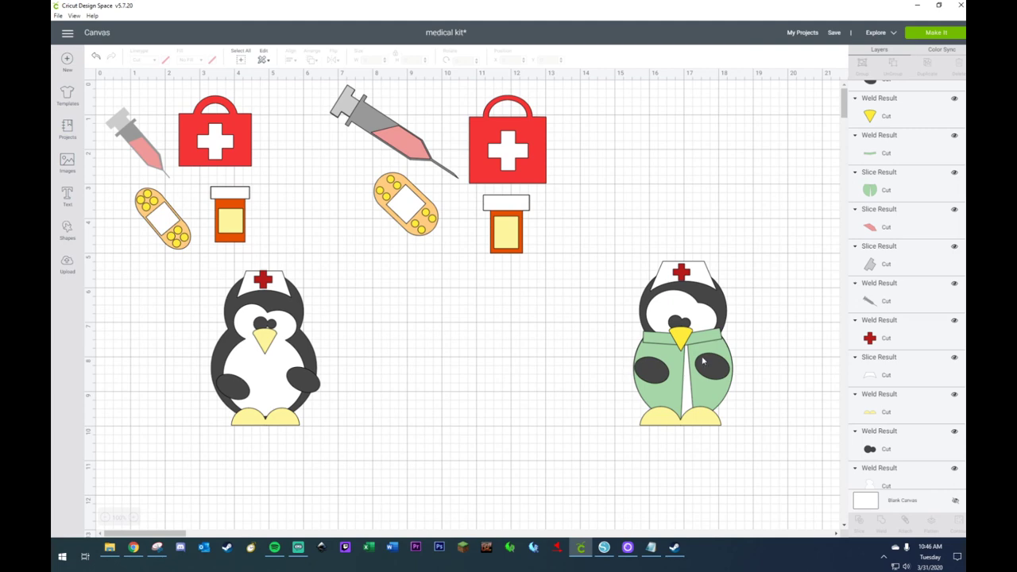
- Reposition the dressed penguin's flippers over the garment, with the left one lower and the right one slightly higher
click(656, 375)
key(ctrl+d)
drag(657, 375, 658, 390)
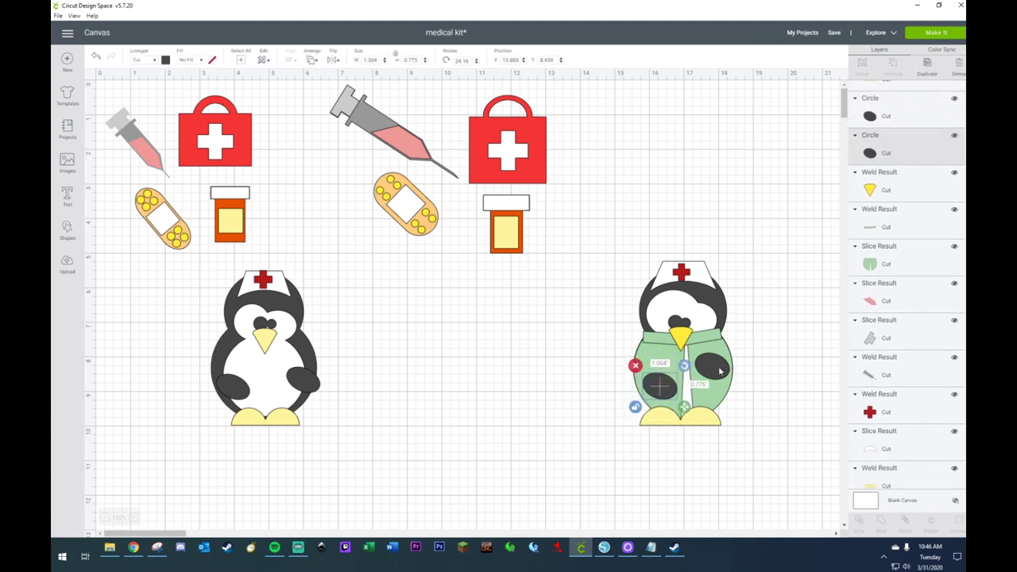
click(801, 338)
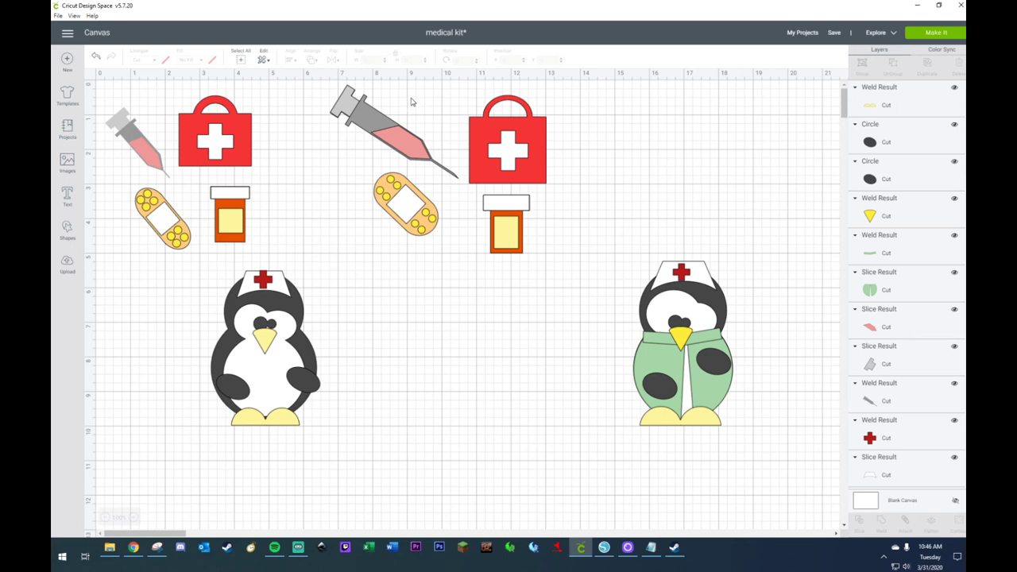
- Send all pieces of the larger syringe to the front and lay it diagonally across the dressed penguin's body
key(ctrl+z)
key(ctrl+z)
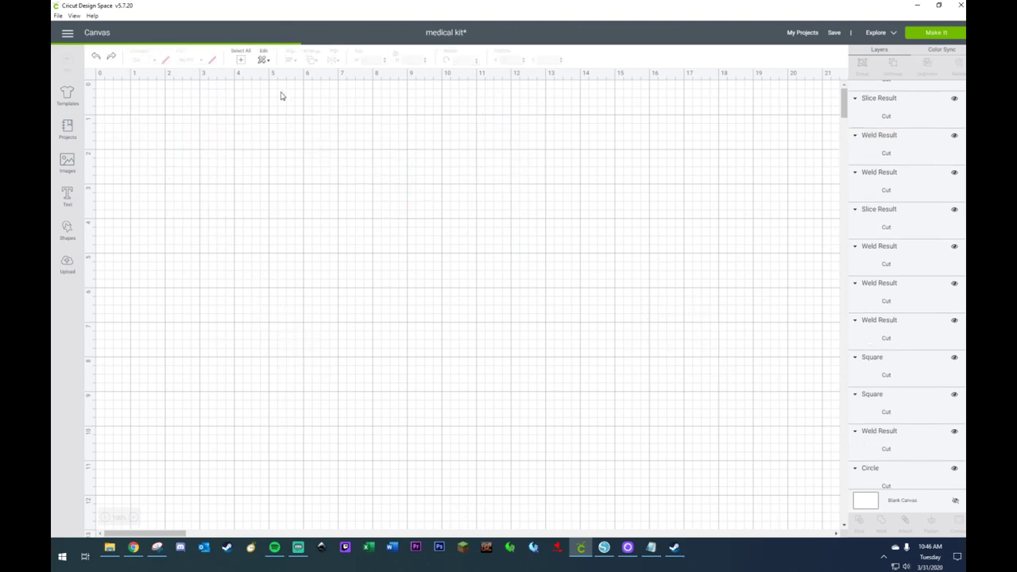
drag(292, 92, 707, 383)
right_click(526, 373)
click(556, 410)
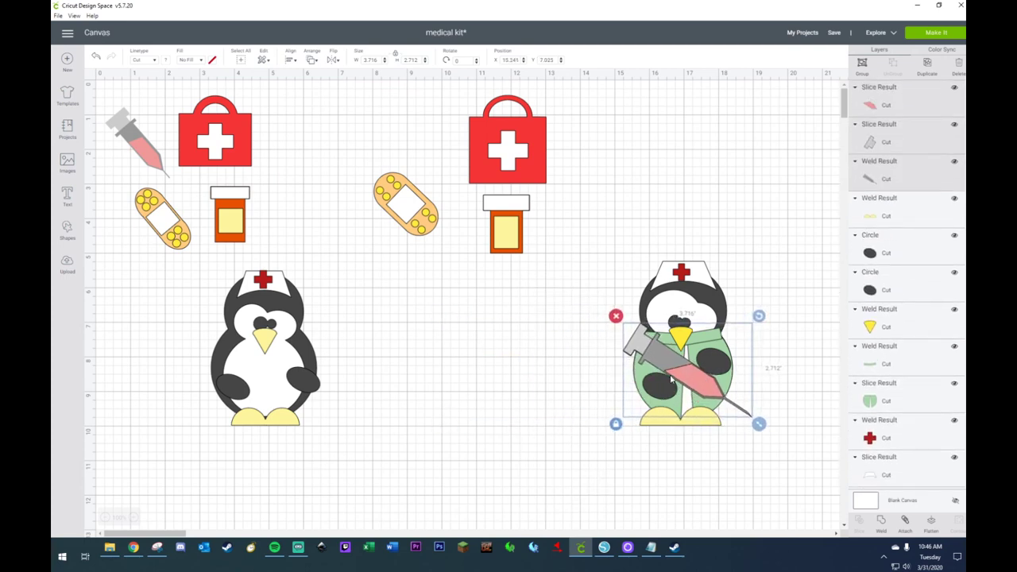
- Send both of the dressed penguin's flipper circles to the front, above the syringe pieces
click(877, 254)
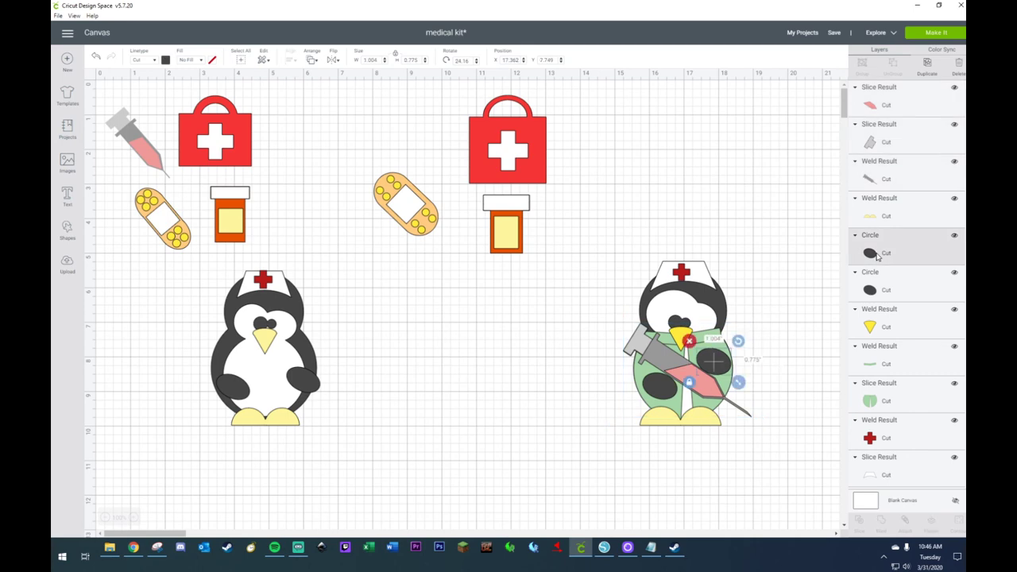
right_click(878, 260)
click(890, 406)
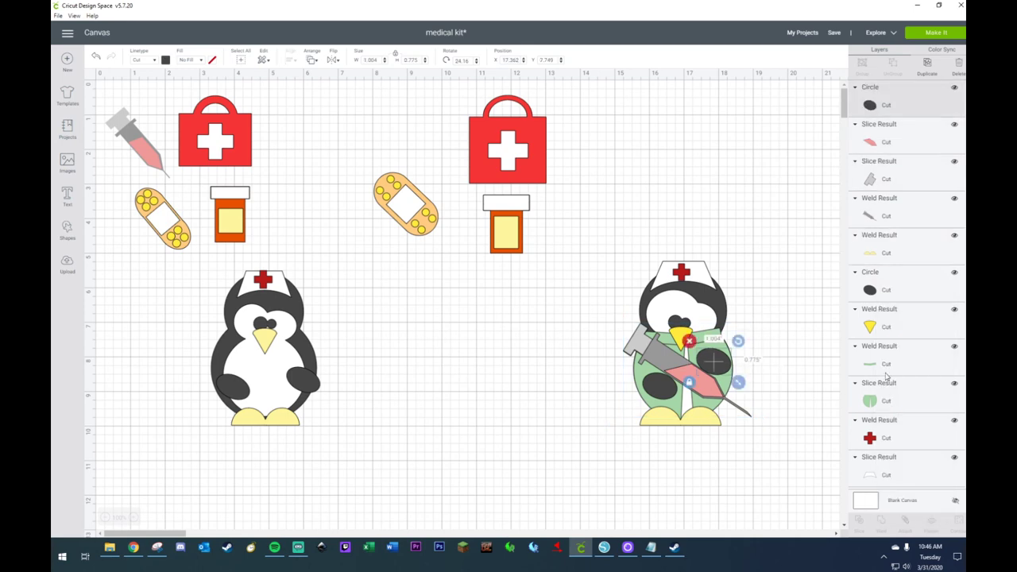
click(884, 295)
right_click(883, 295)
click(897, 315)
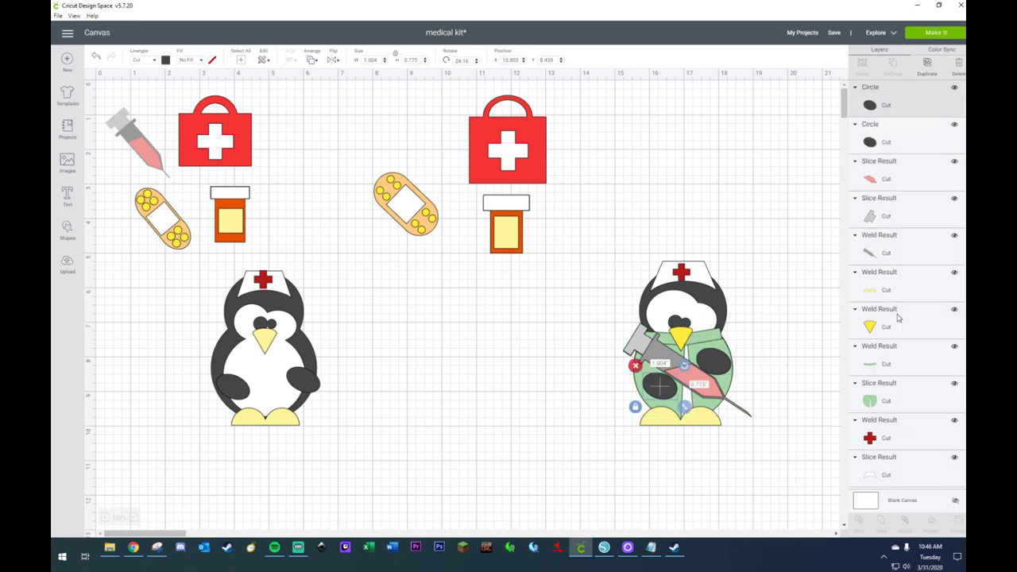
- Adjust both flippers so they overlap the syringe and appear to hold it, with the left one moved upward
click(778, 291)
click(720, 368)
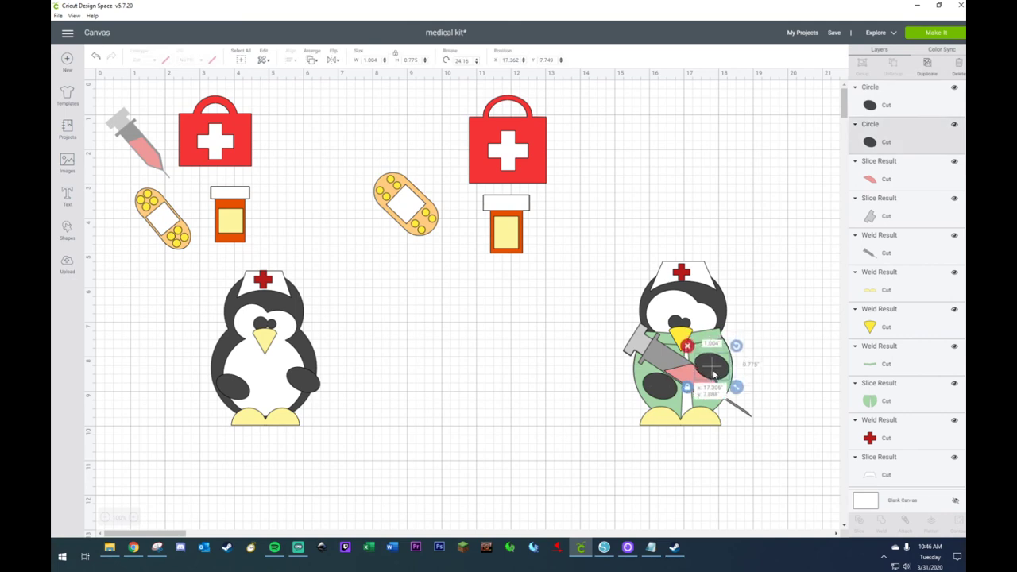
drag(660, 381, 651, 370)
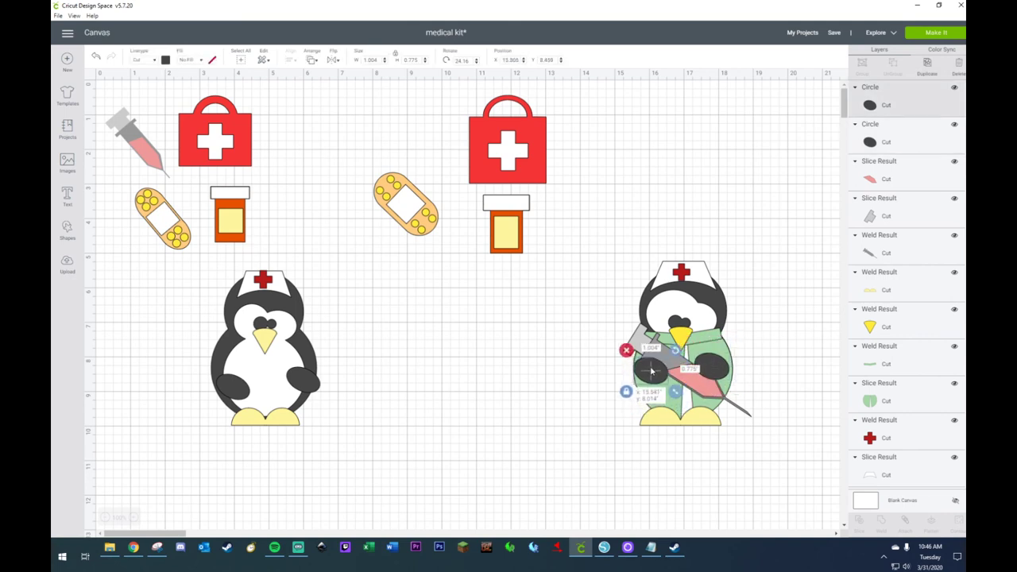
click(554, 360)
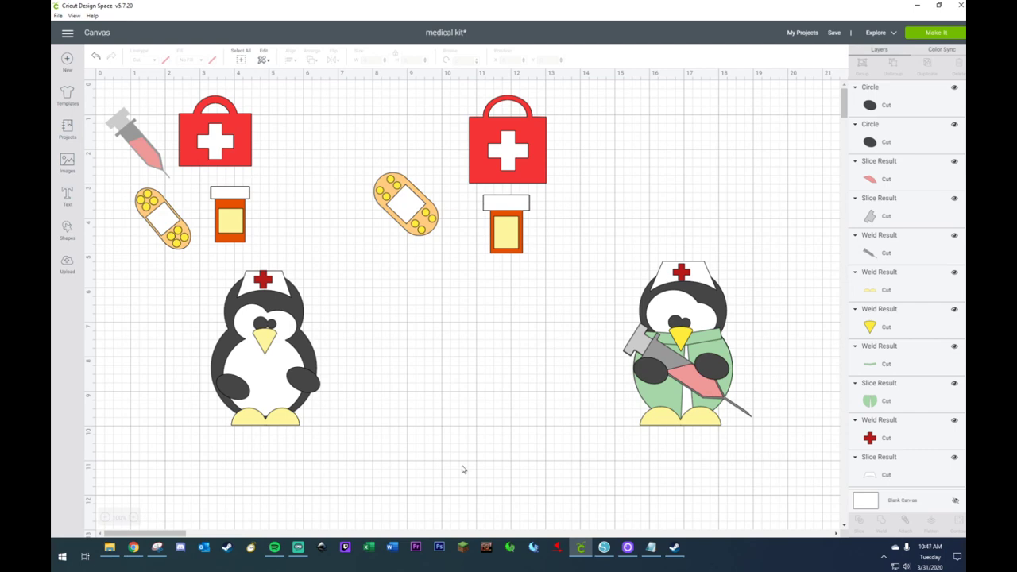
- Try moving the syringe's gray body into the space between the penguins, and undo the move
click(668, 397)
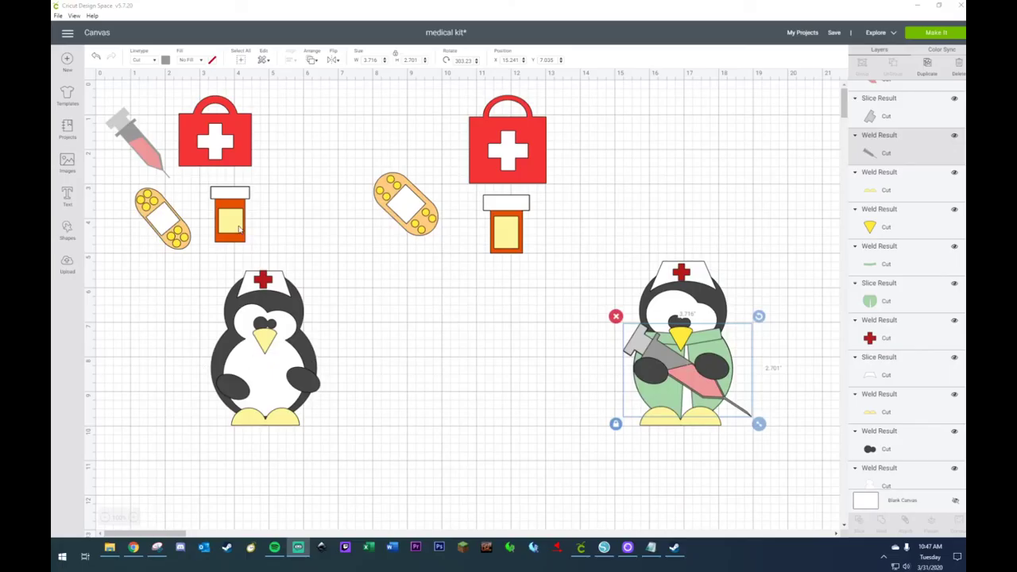
drag(666, 395, 447, 404)
click(644, 400)
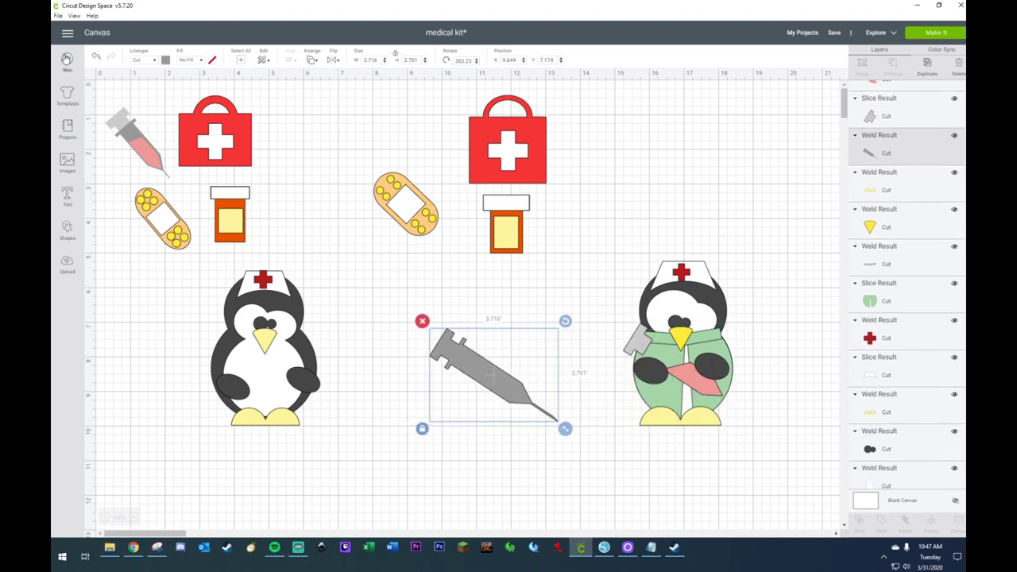
click(96, 55)
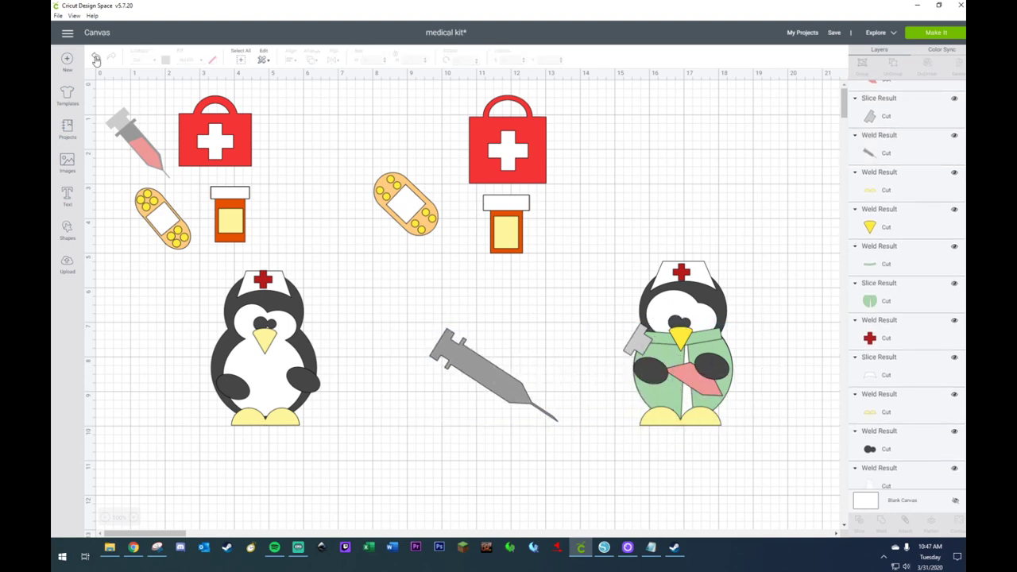
click(910, 304)
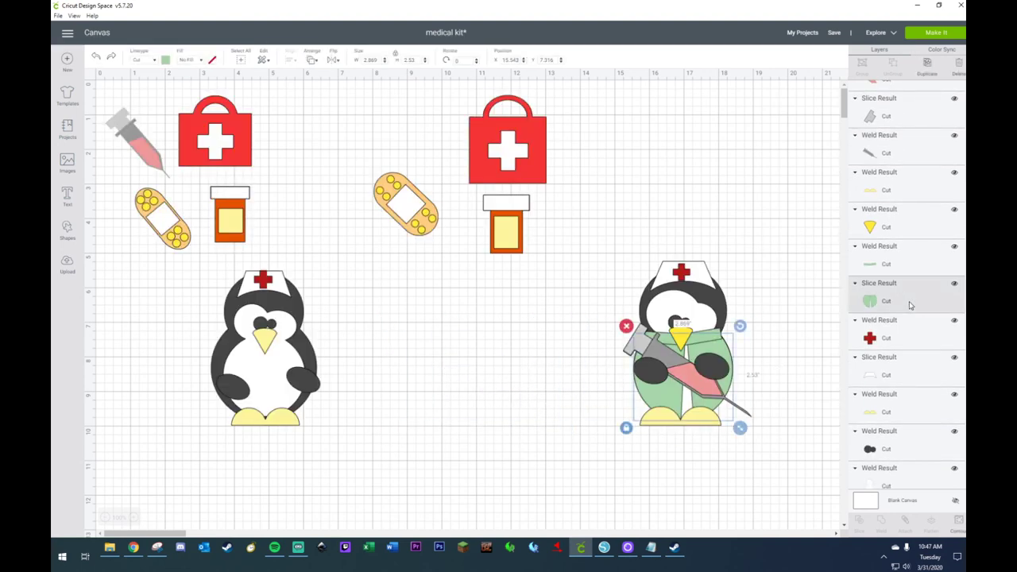
shift+click(903, 259)
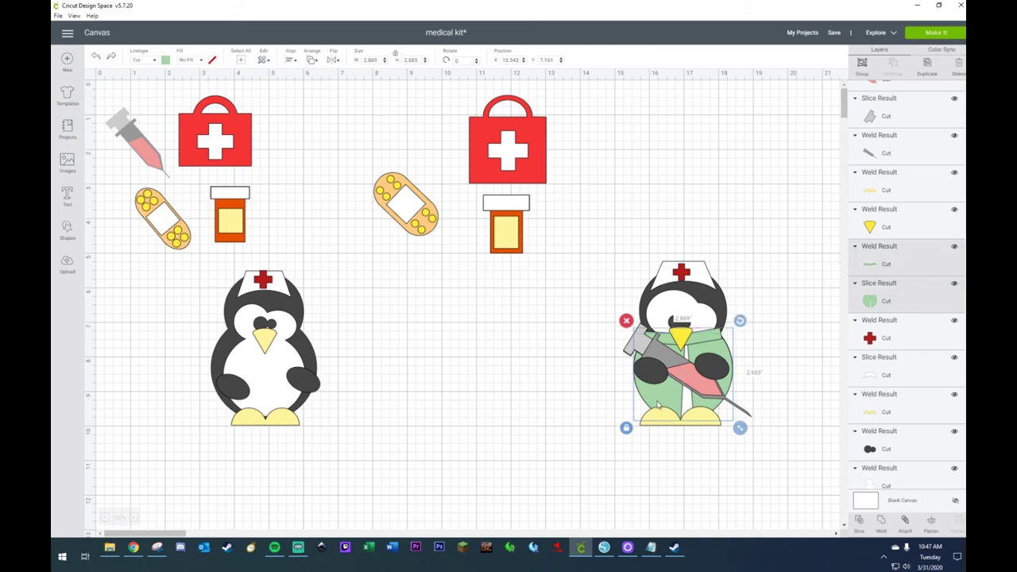
drag(658, 406, 486, 419)
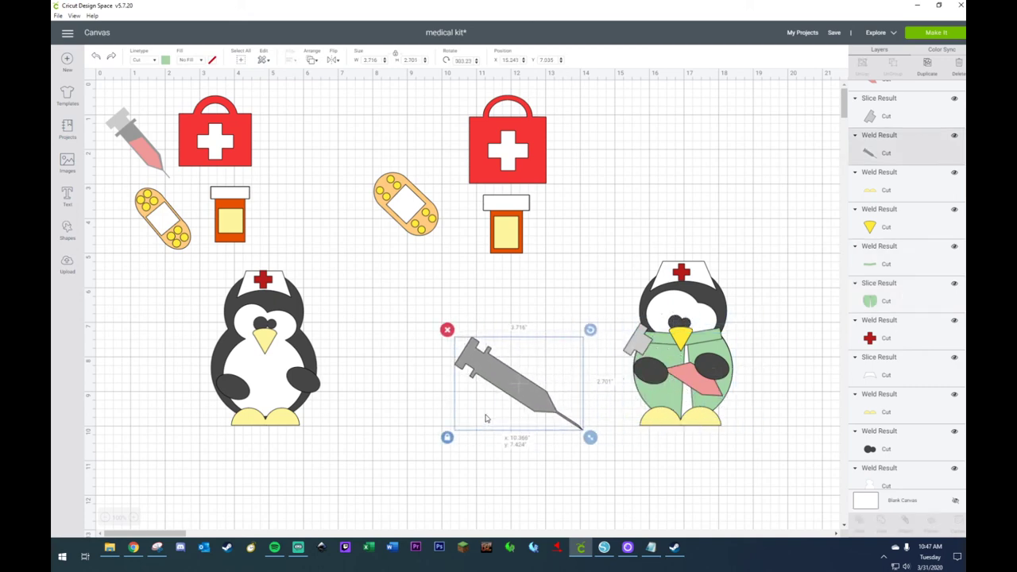
click(95, 57)
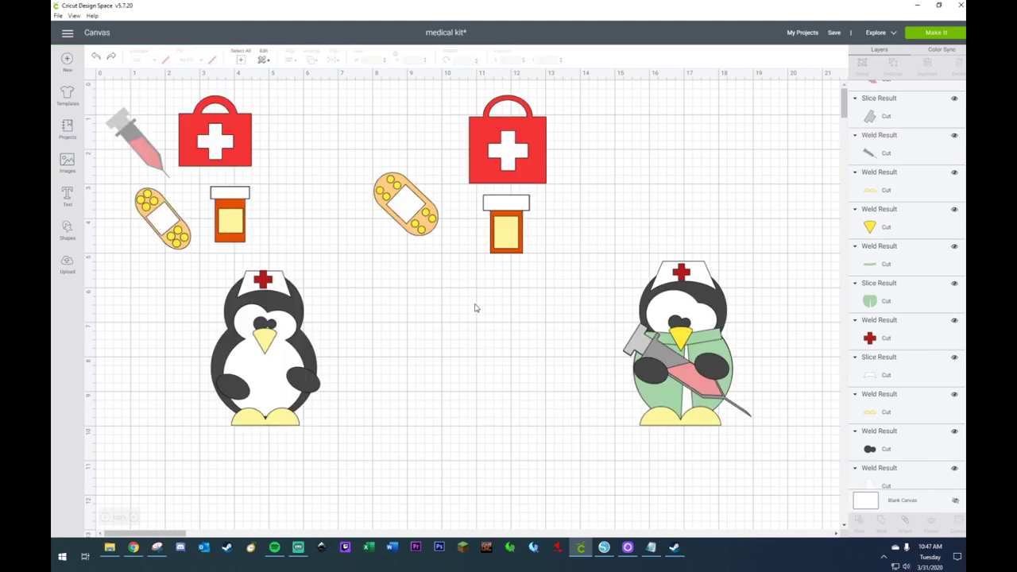
- Move the syringe's gray body, light gray plunger and pink liquid off the dressed penguin, reassembling them in the space between the penguins
click(721, 337)
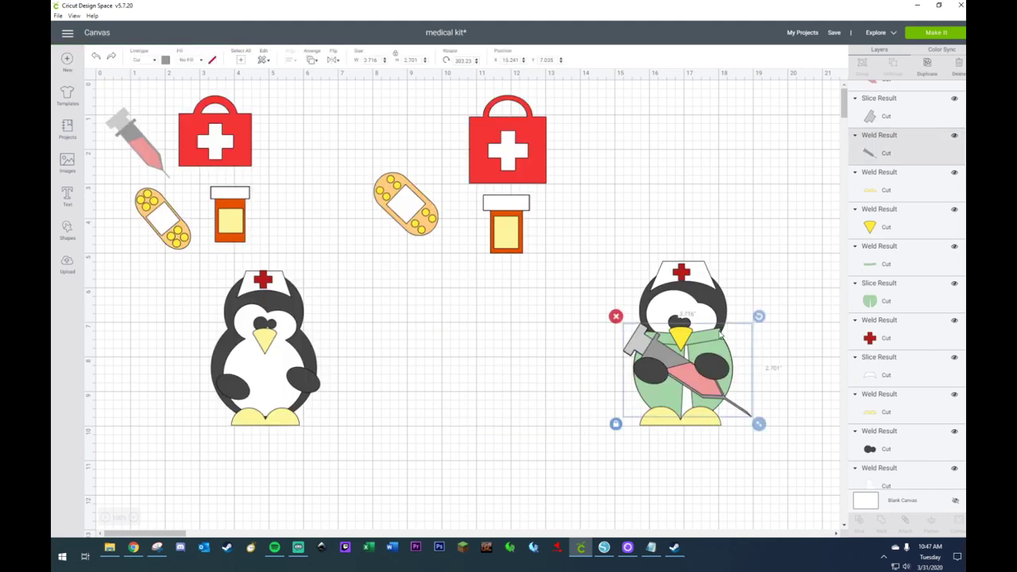
drag(687, 370, 537, 407)
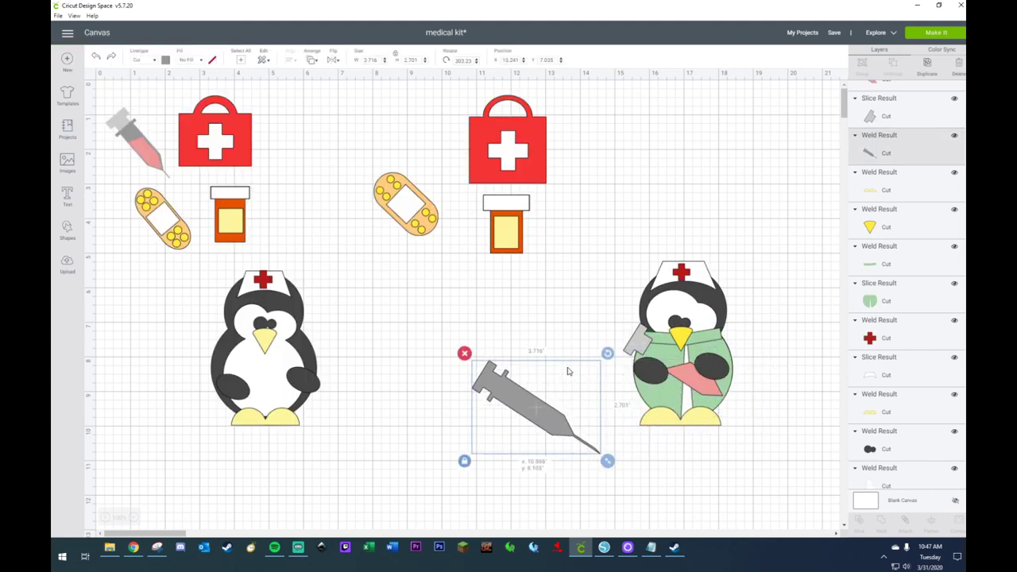
click(636, 343)
drag(636, 344, 489, 384)
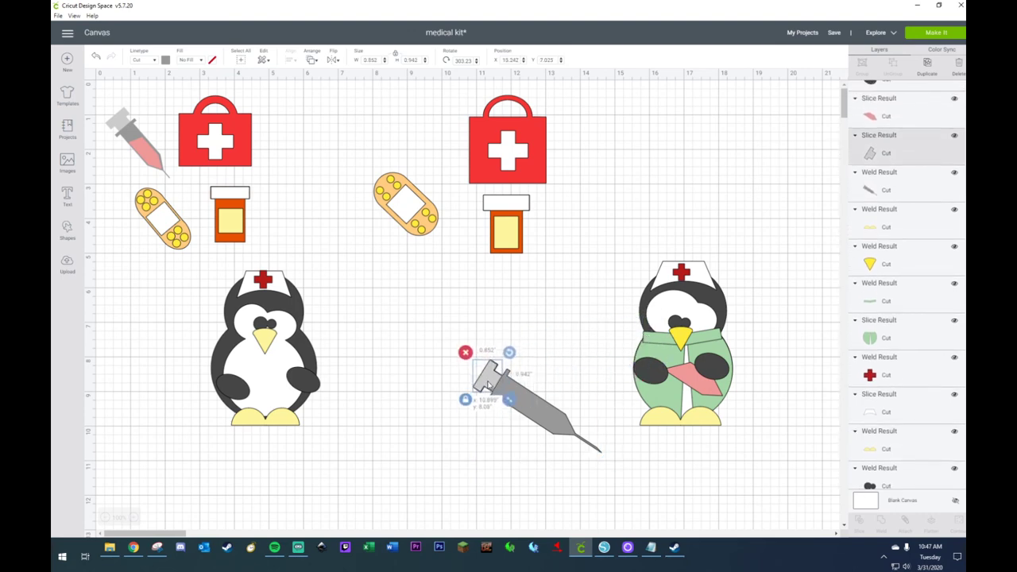
drag(681, 375, 531, 415)
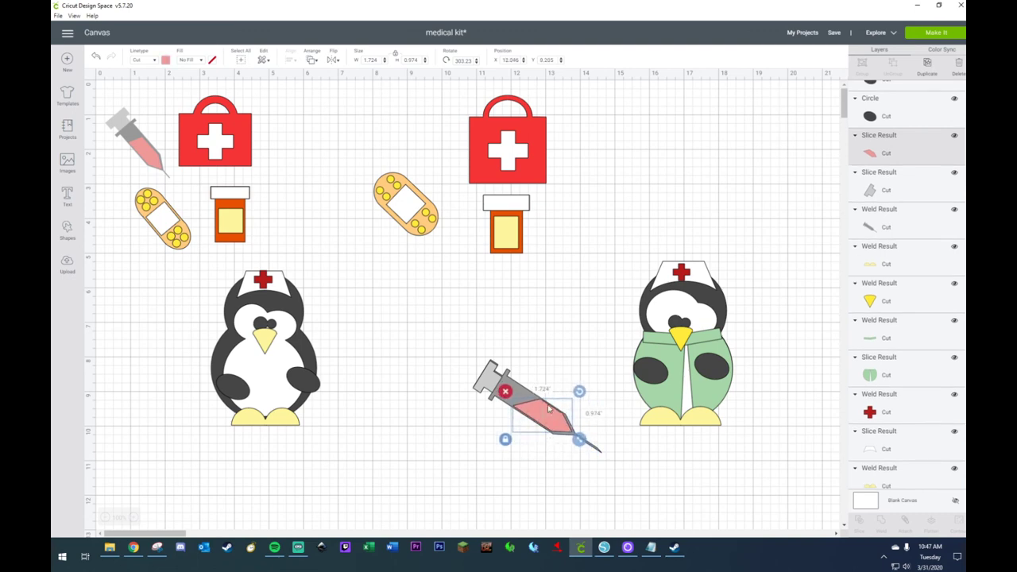
- Move the green garment panels together with their collar off the penguin to the empty area below the bandage
click(643, 370)
click(647, 342)
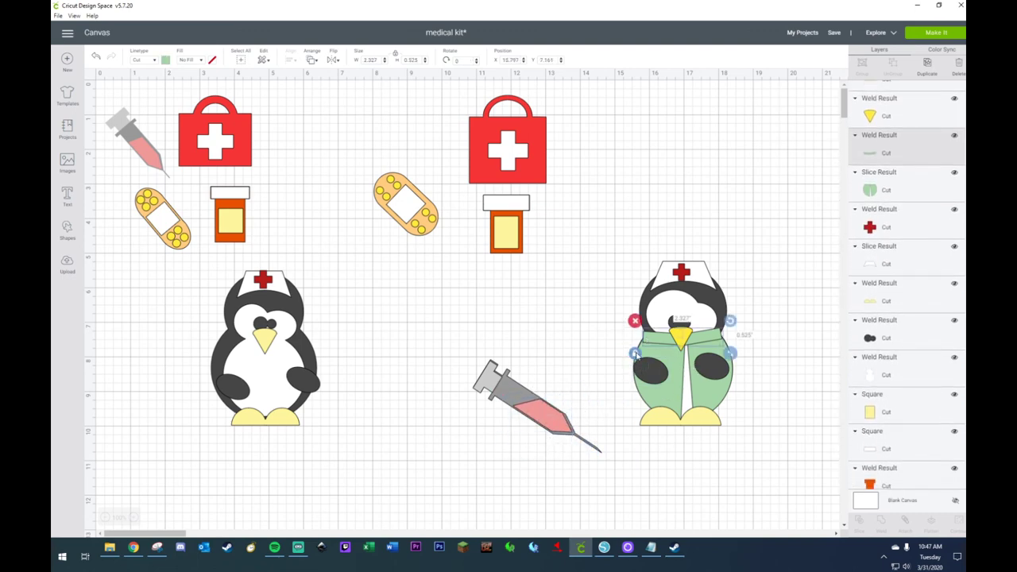
click(636, 354)
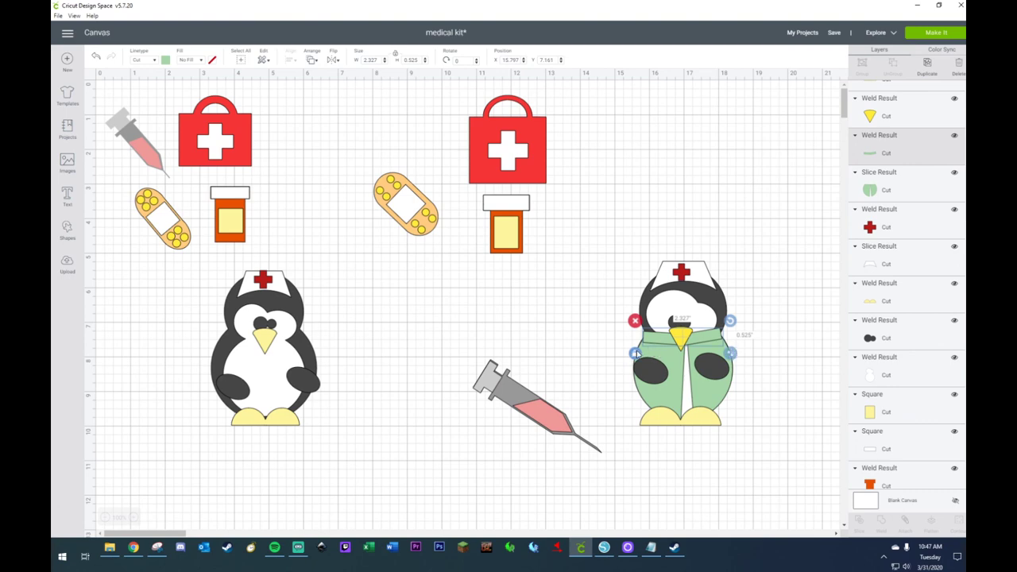
shift+click(658, 404)
drag(658, 404, 514, 307)
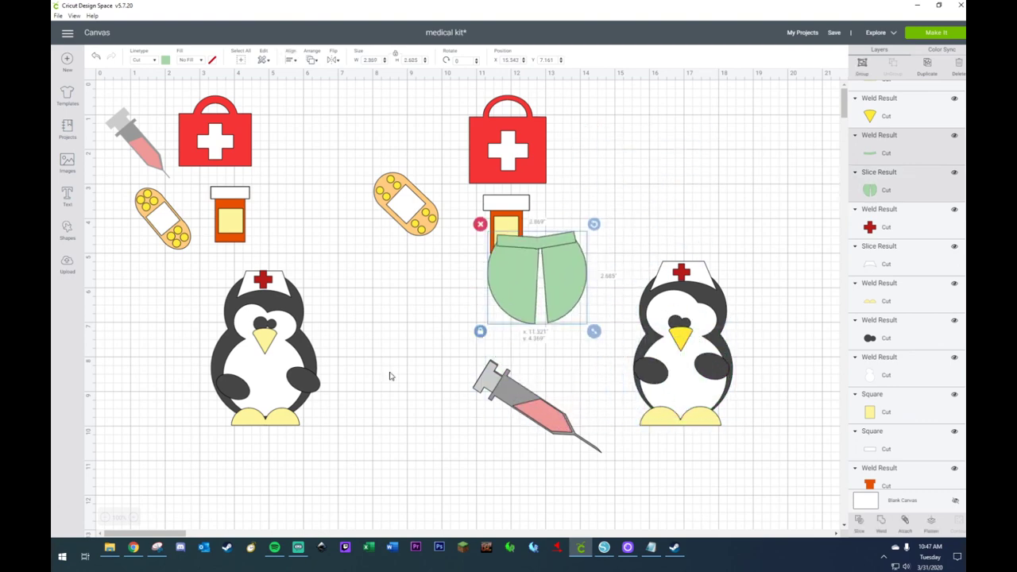
drag(389, 376, 380, 329)
click(531, 330)
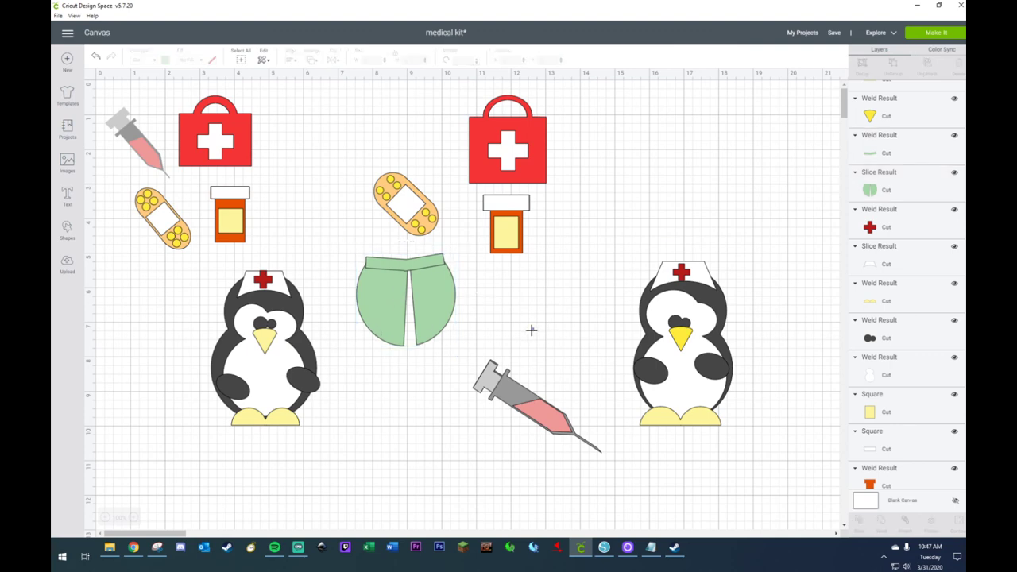
drag(570, 420, 723, 386)
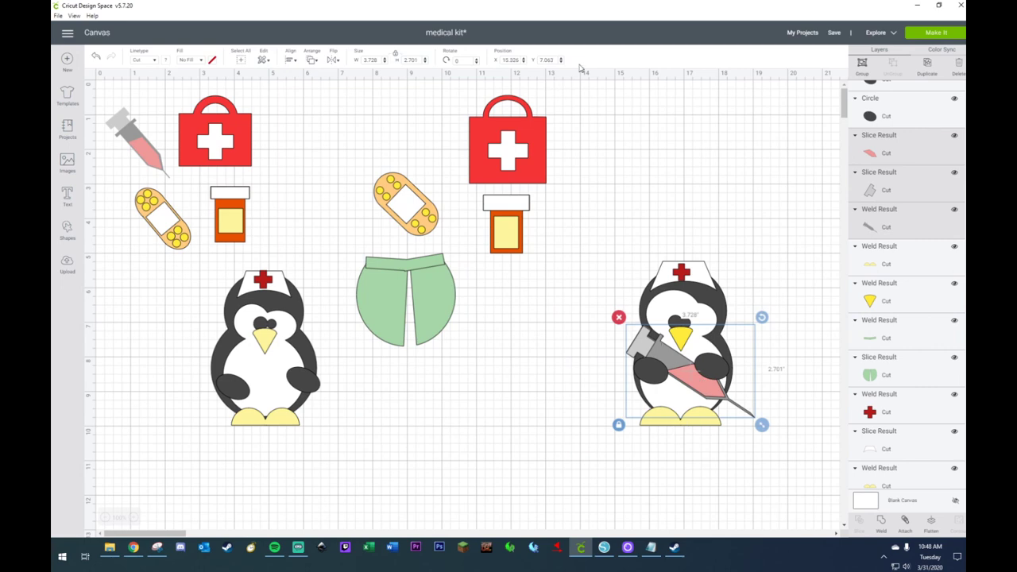
drag(581, 77, 86, 459)
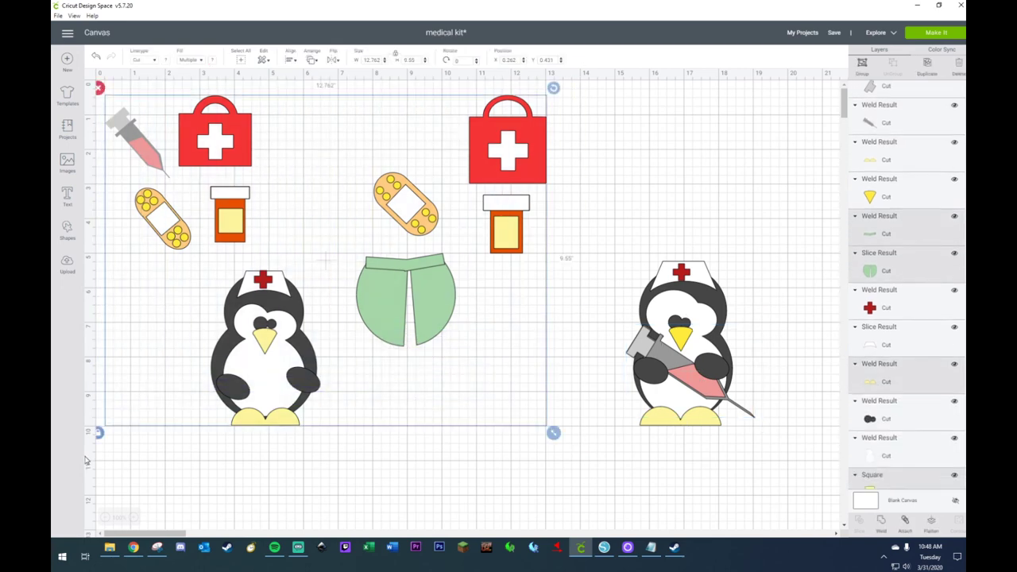
key(Delete)
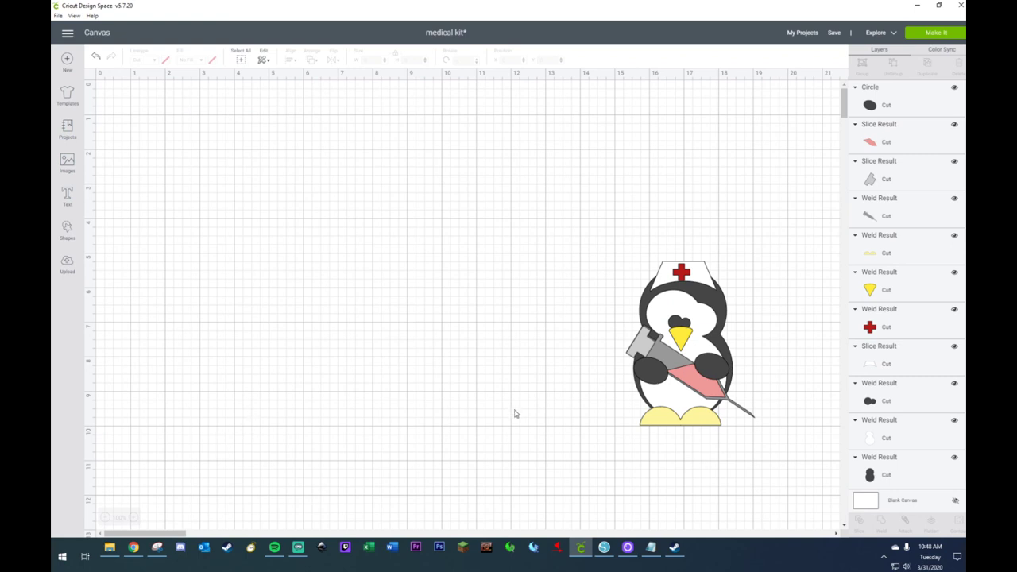
click(95, 58)
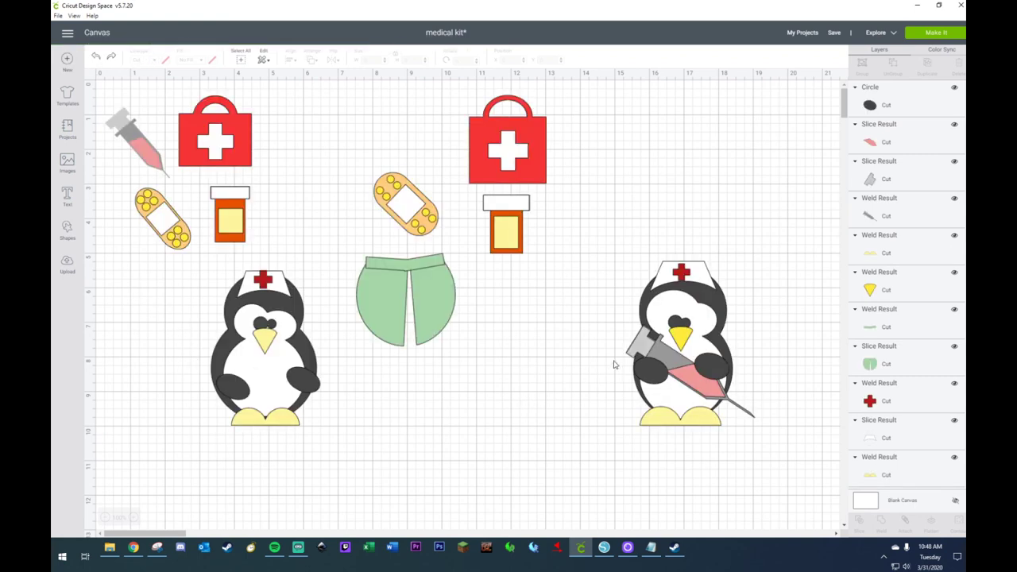
- Move all three syringe pieces together onto the other penguin, diagonally across its body
click(645, 347)
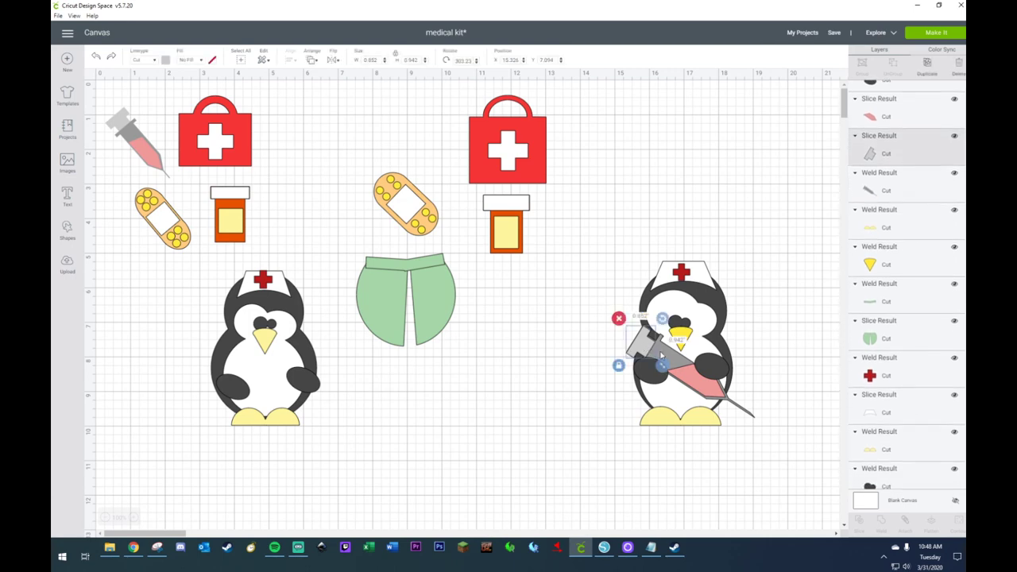
shift+click(663, 356)
drag(696, 383, 272, 387)
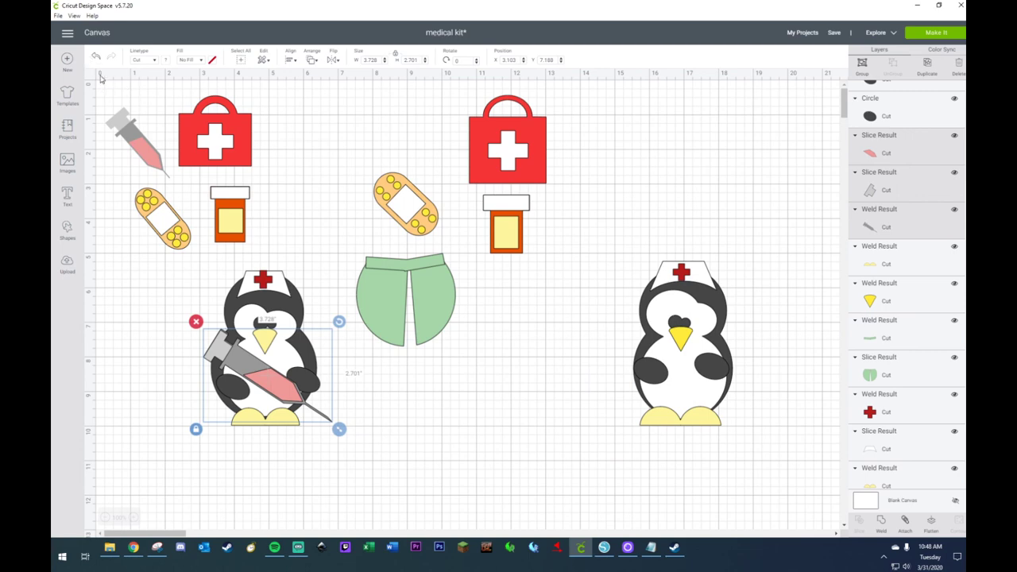
- Delete the medical kit designs, the green garment and the penguin without a syringe, keeping only the penguin with the syringe
drag(102, 83, 626, 240)
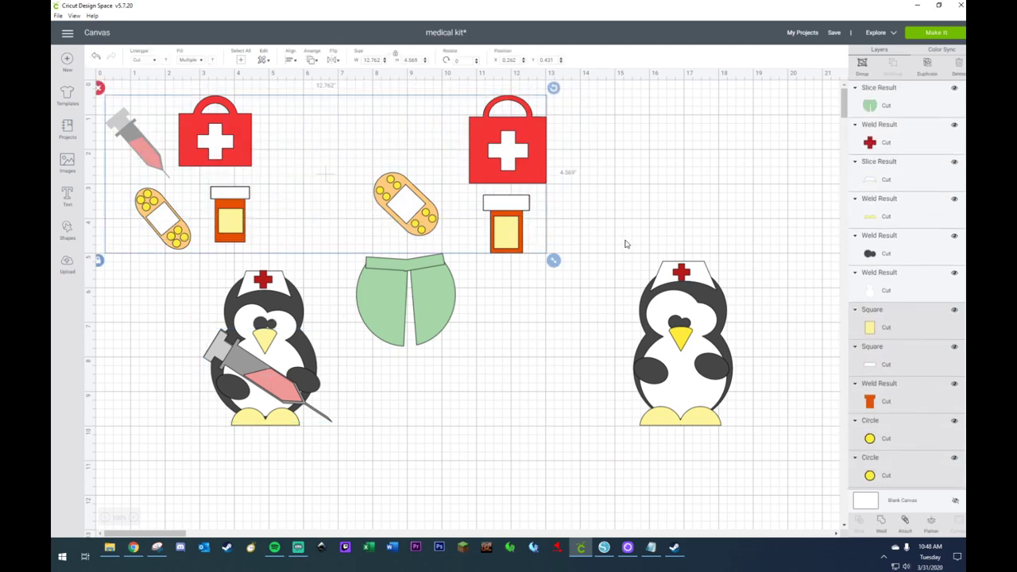
key(Delete)
drag(499, 210, 399, 350)
key(Delete)
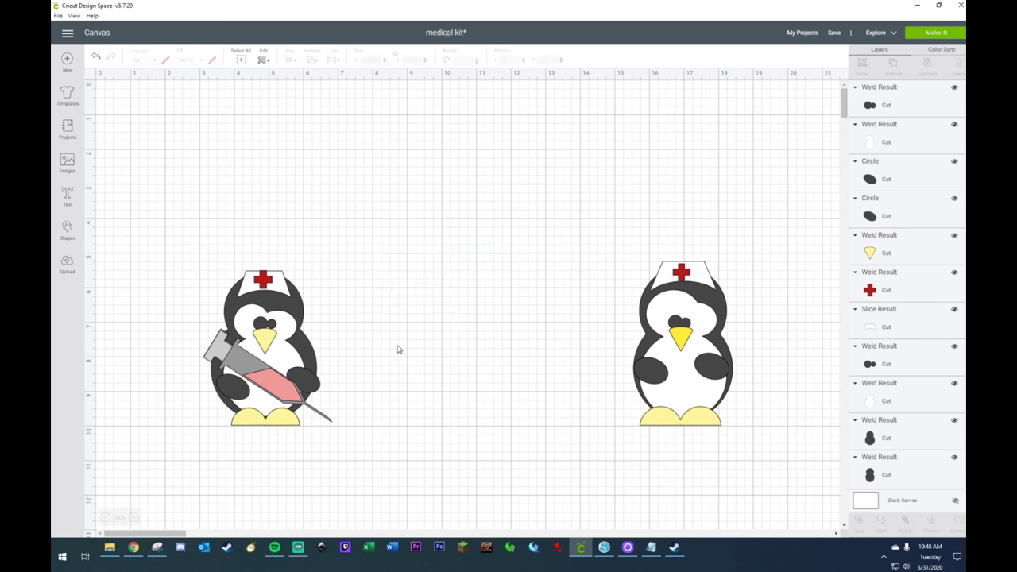
drag(570, 249, 746, 447)
key(Delete)
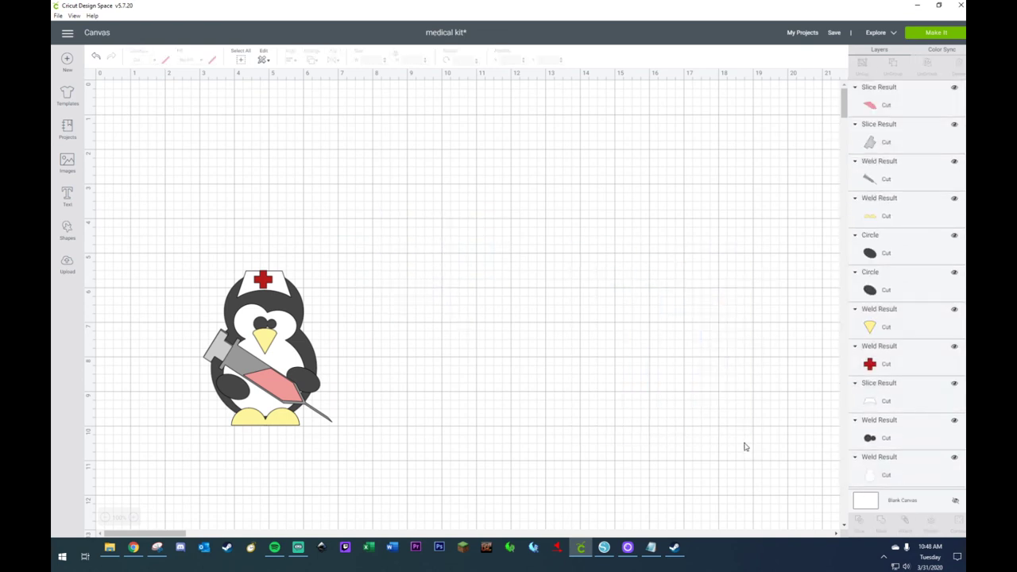
- Move the whole penguin with its syringe near the canvas origin and shrink it proportionally to about 2.4 inches wide
drag(183, 255, 339, 446)
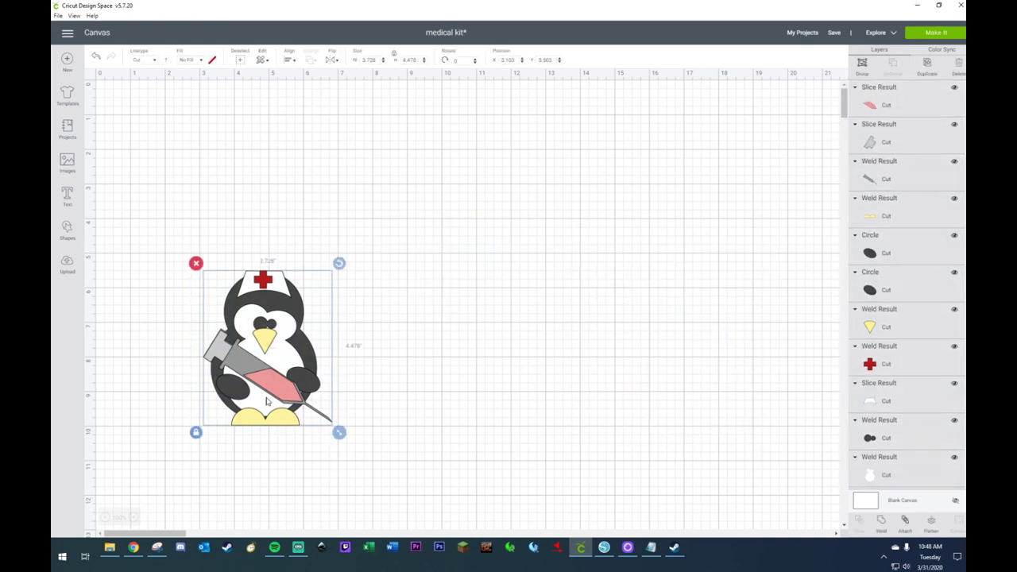
drag(258, 394, 184, 220)
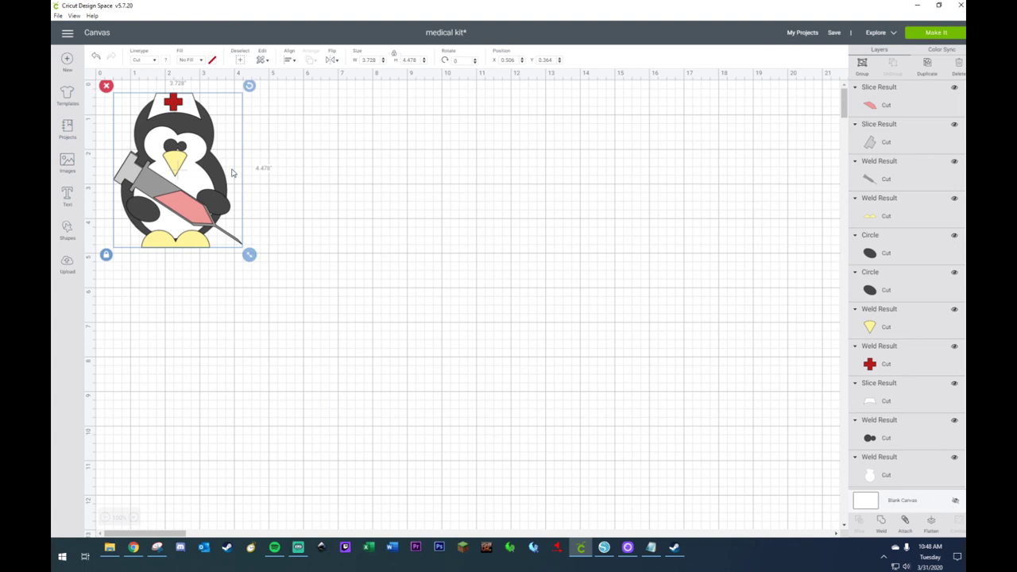
drag(232, 173, 241, 189)
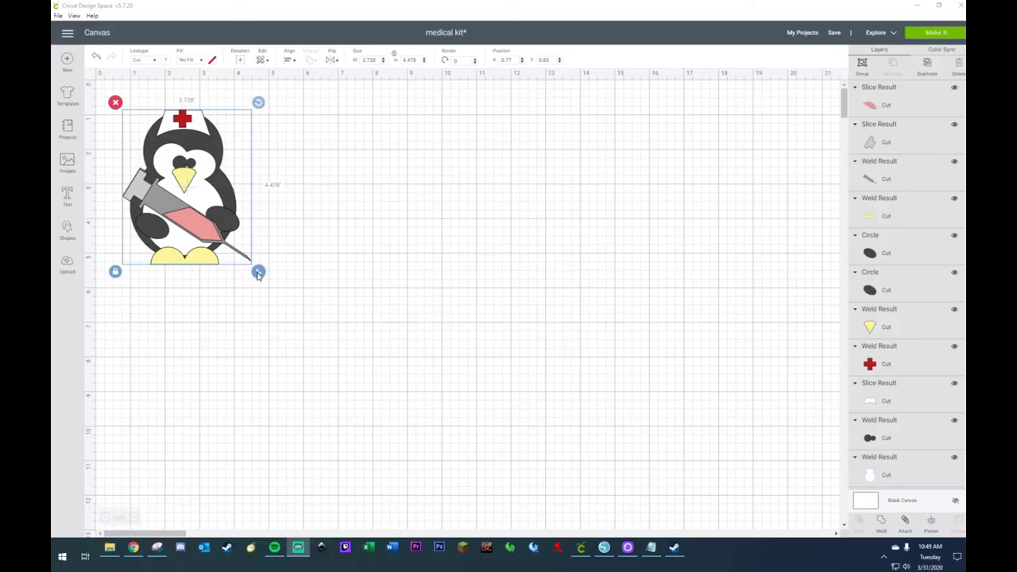
drag(257, 273, 212, 224)
click(226, 269)
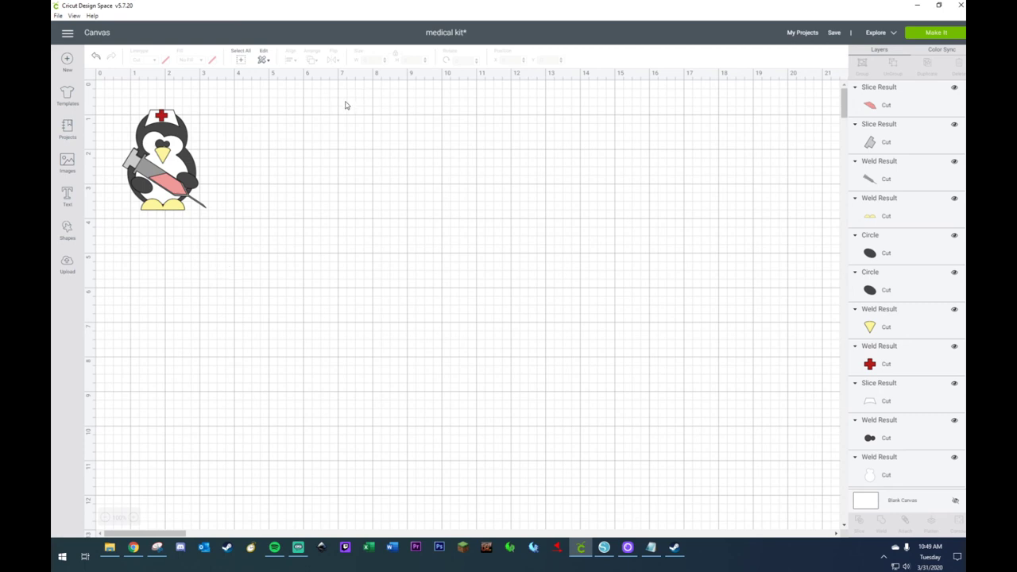
- Pull the red cross and the white nurse hat off the penguin's head and place them separately beside it
click(105, 517)
click(132, 518)
click(131, 518)
click(131, 518)
click(132, 518)
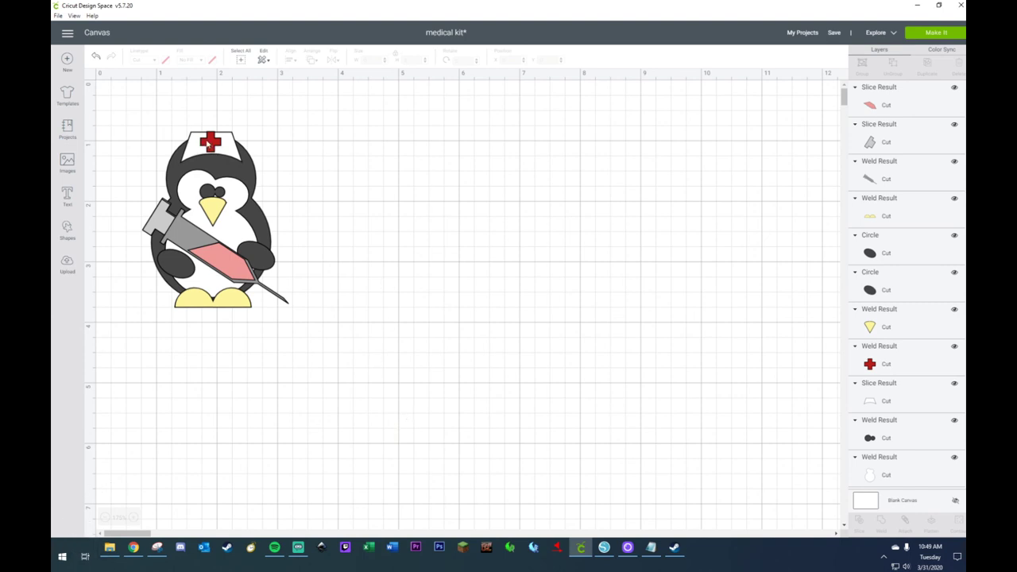
drag(208, 143, 283, 129)
click(228, 157)
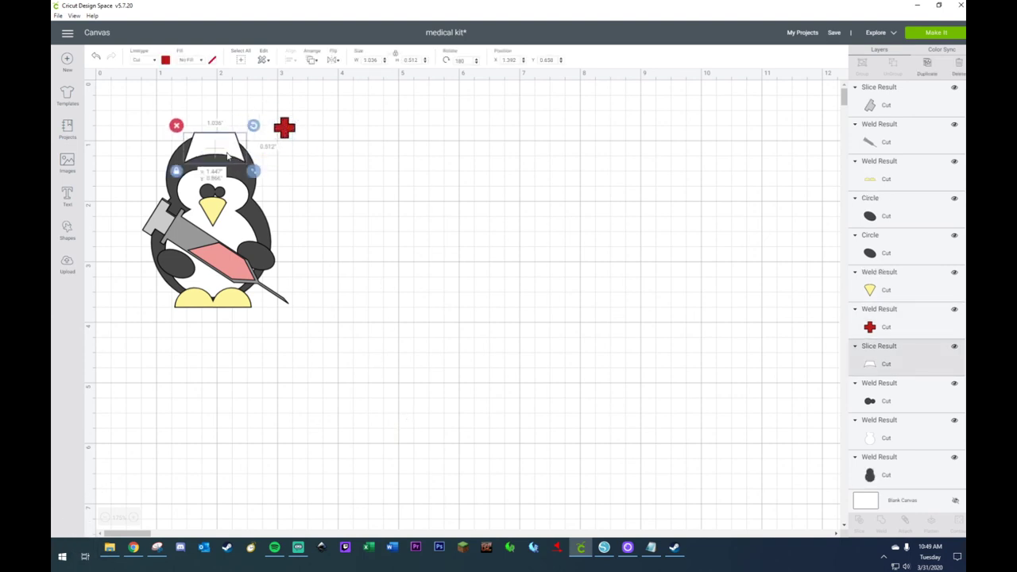
drag(228, 157, 360, 143)
- Move the syringe pieces off the penguin and spread them out separately beyond the hat
drag(191, 234, 317, 222)
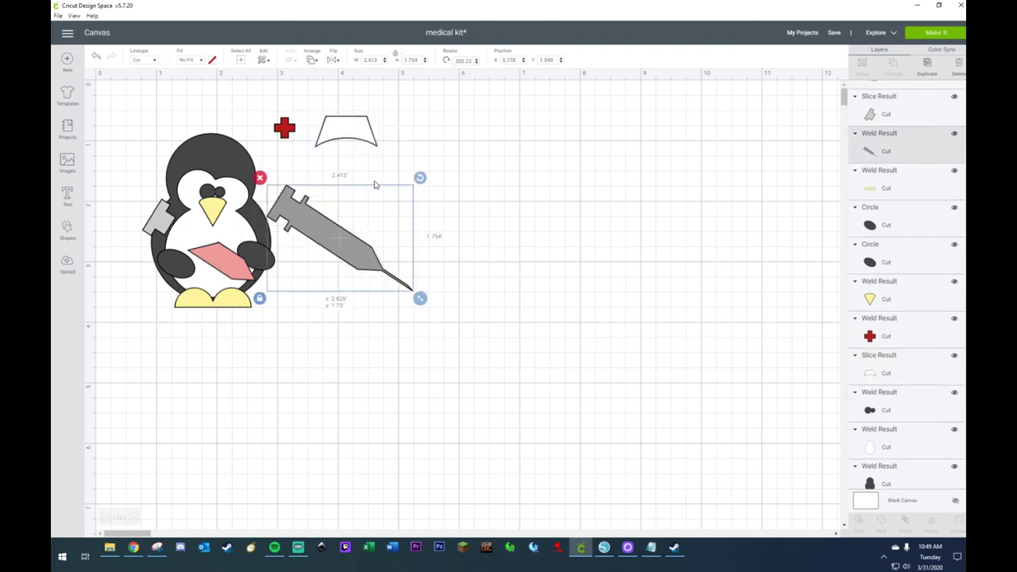
drag(375, 184, 527, 119)
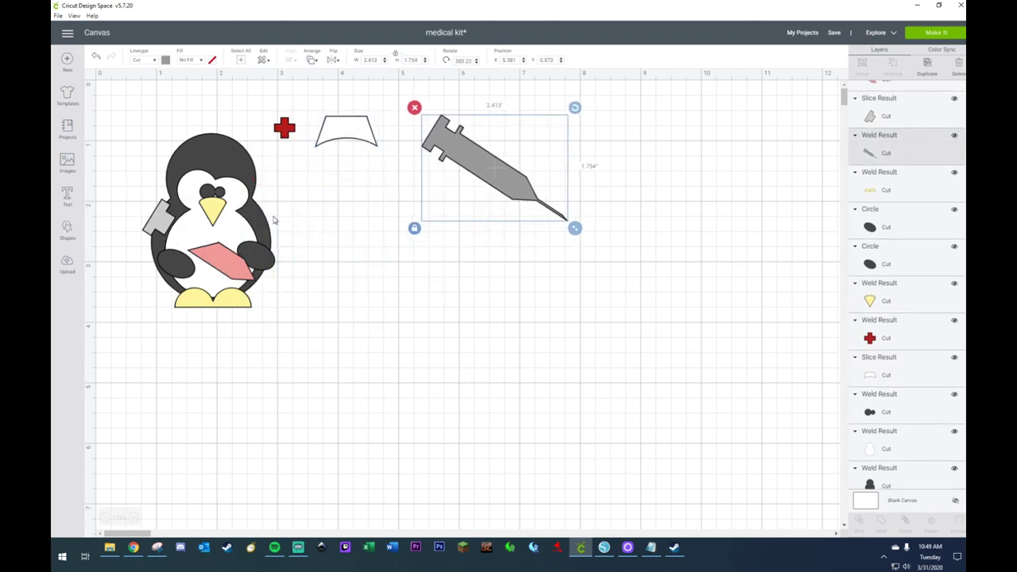
drag(173, 222, 437, 214)
- Place the white belly and face piece beside the black body, and set the yellow beak and feet below it
drag(240, 270, 365, 231)
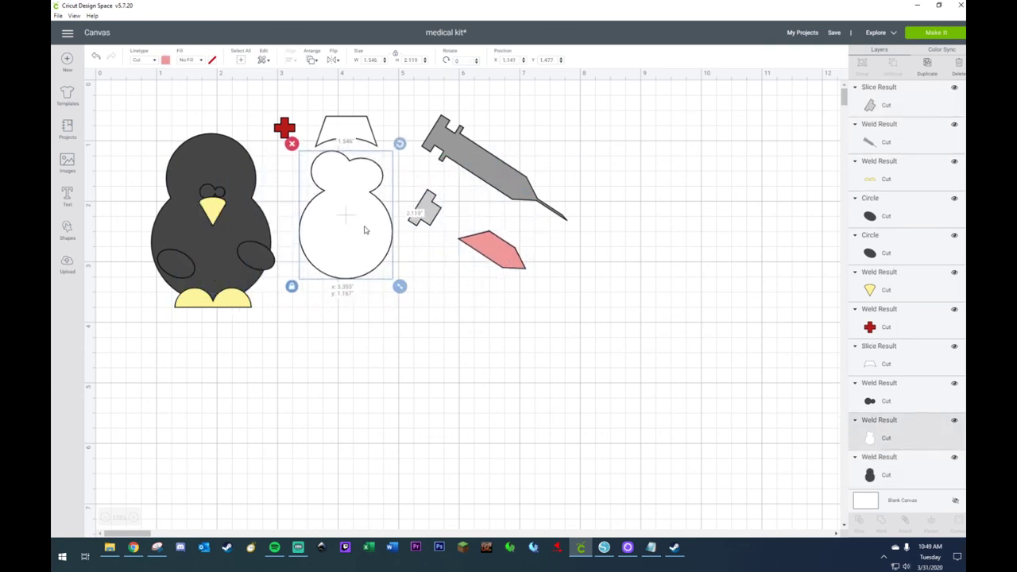
click(216, 213)
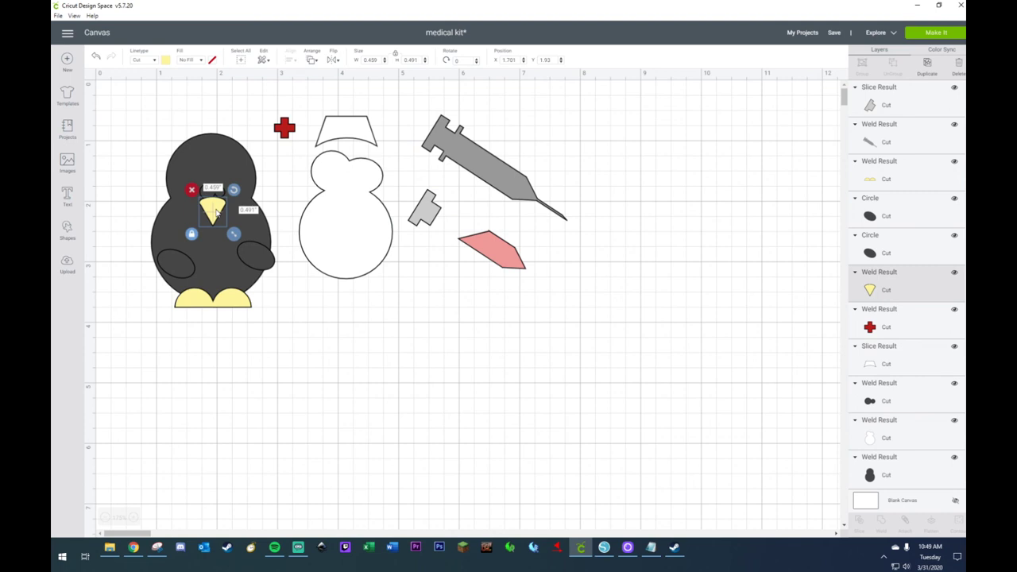
shift+click(208, 307)
drag(208, 307, 332, 402)
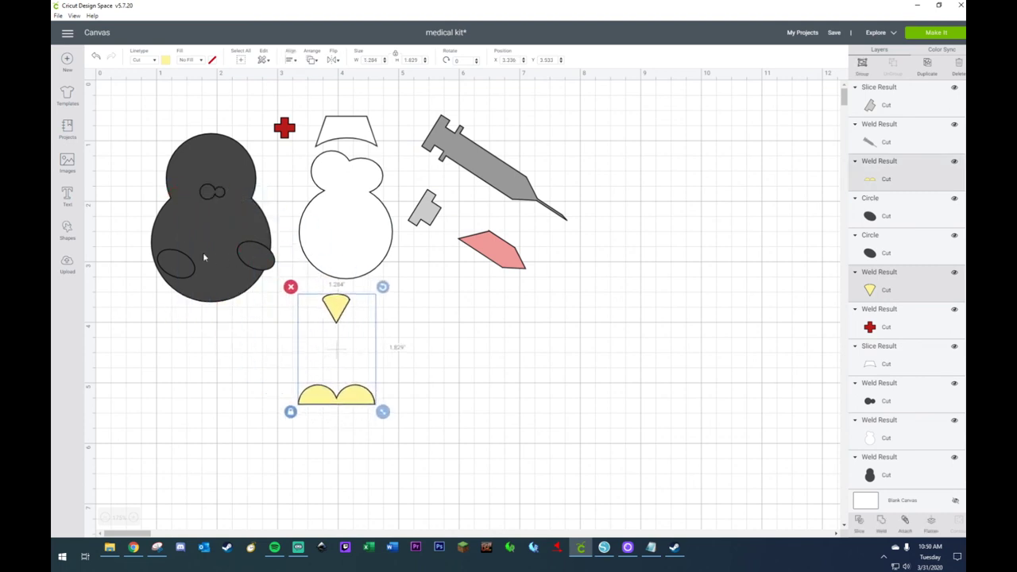
- Move both flippers below the black body and the eyes to the empty space beside its head
drag(187, 270, 157, 337)
drag(251, 264, 262, 342)
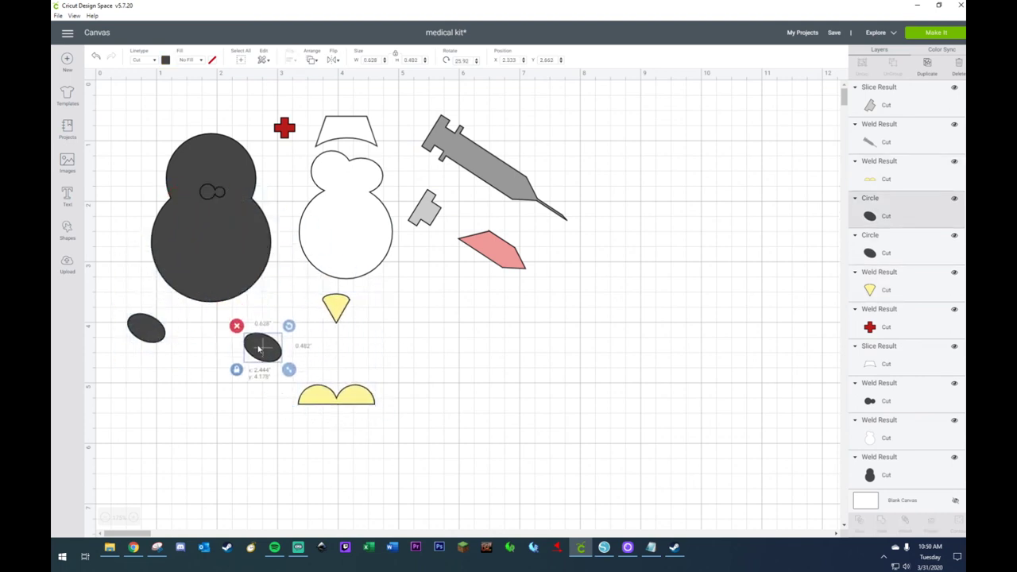
drag(210, 193, 140, 163)
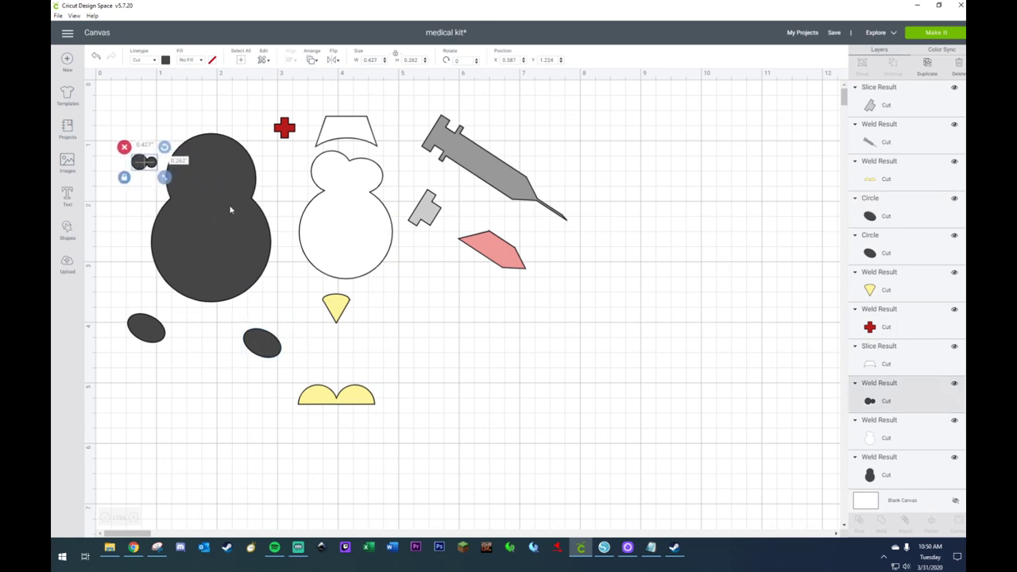